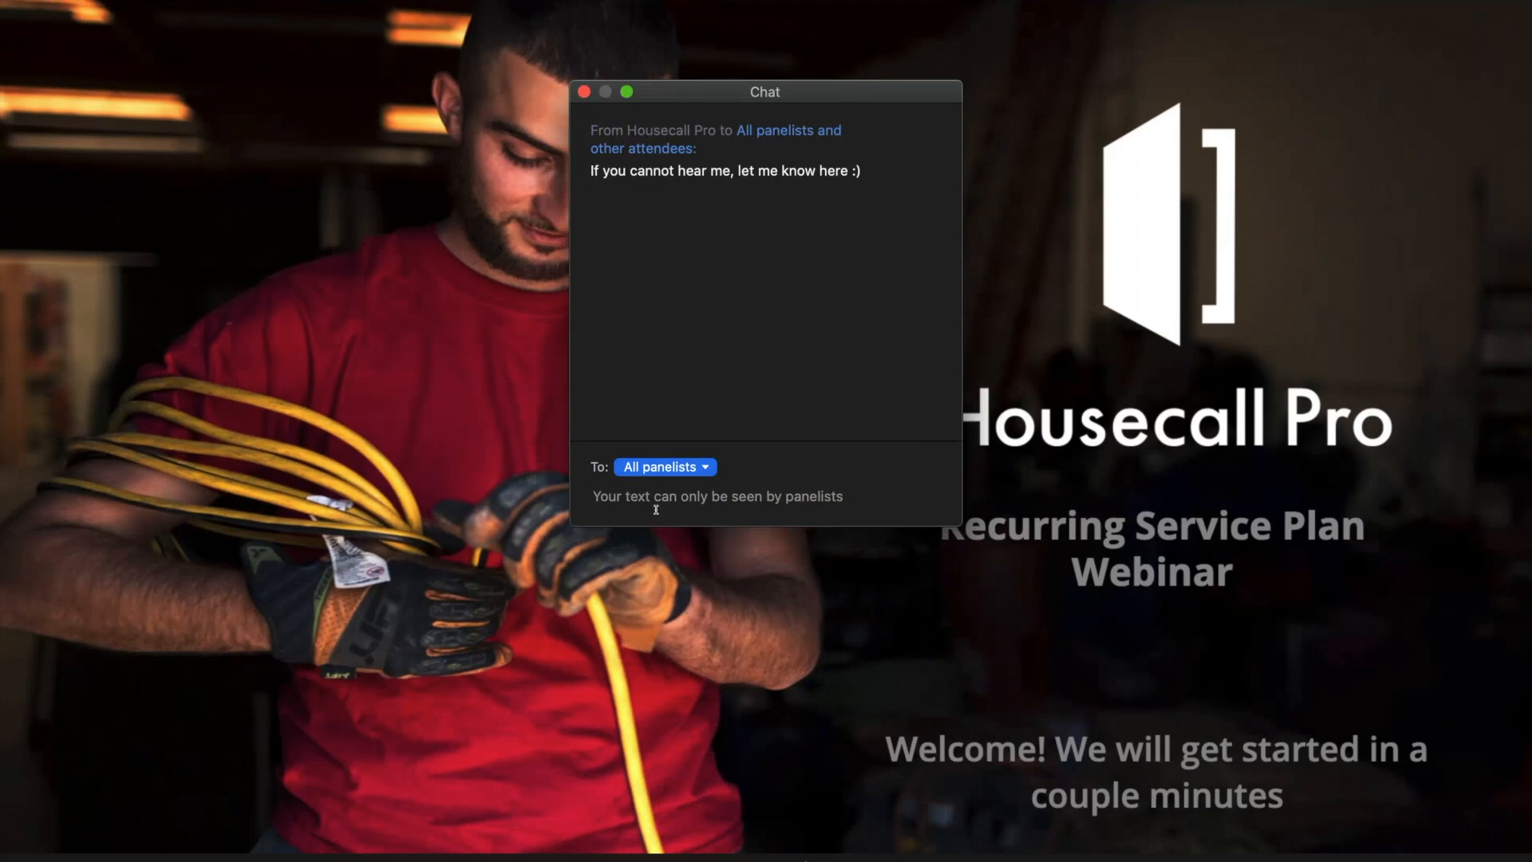
Send 'South Florida' in the Zoom chat to all panelists, then close the chat window.
{"action": "type", "text": "S"}
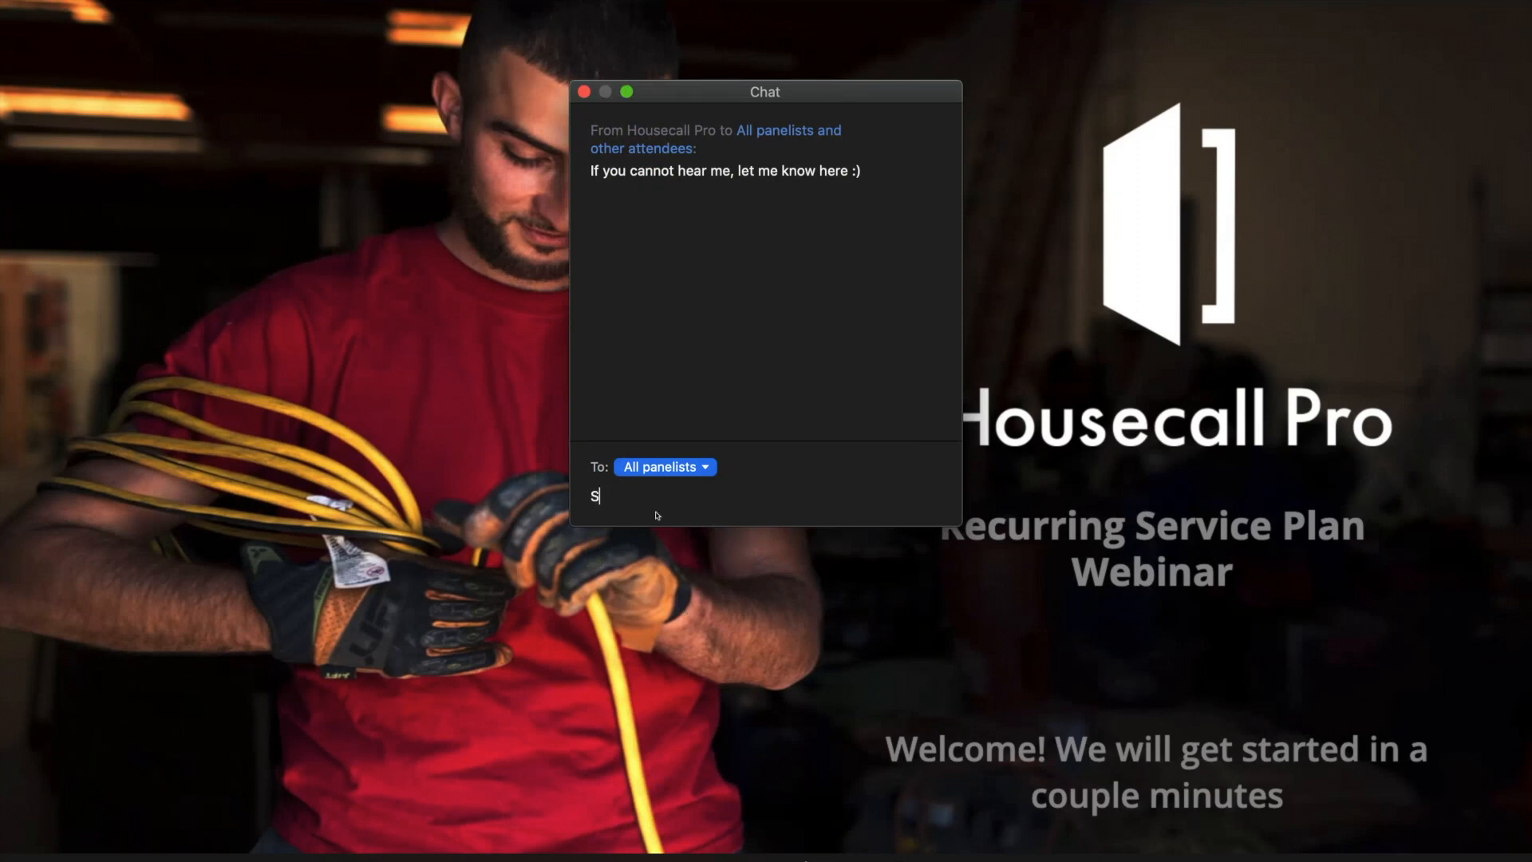
{"action": "type", "text": "outh Florida"}
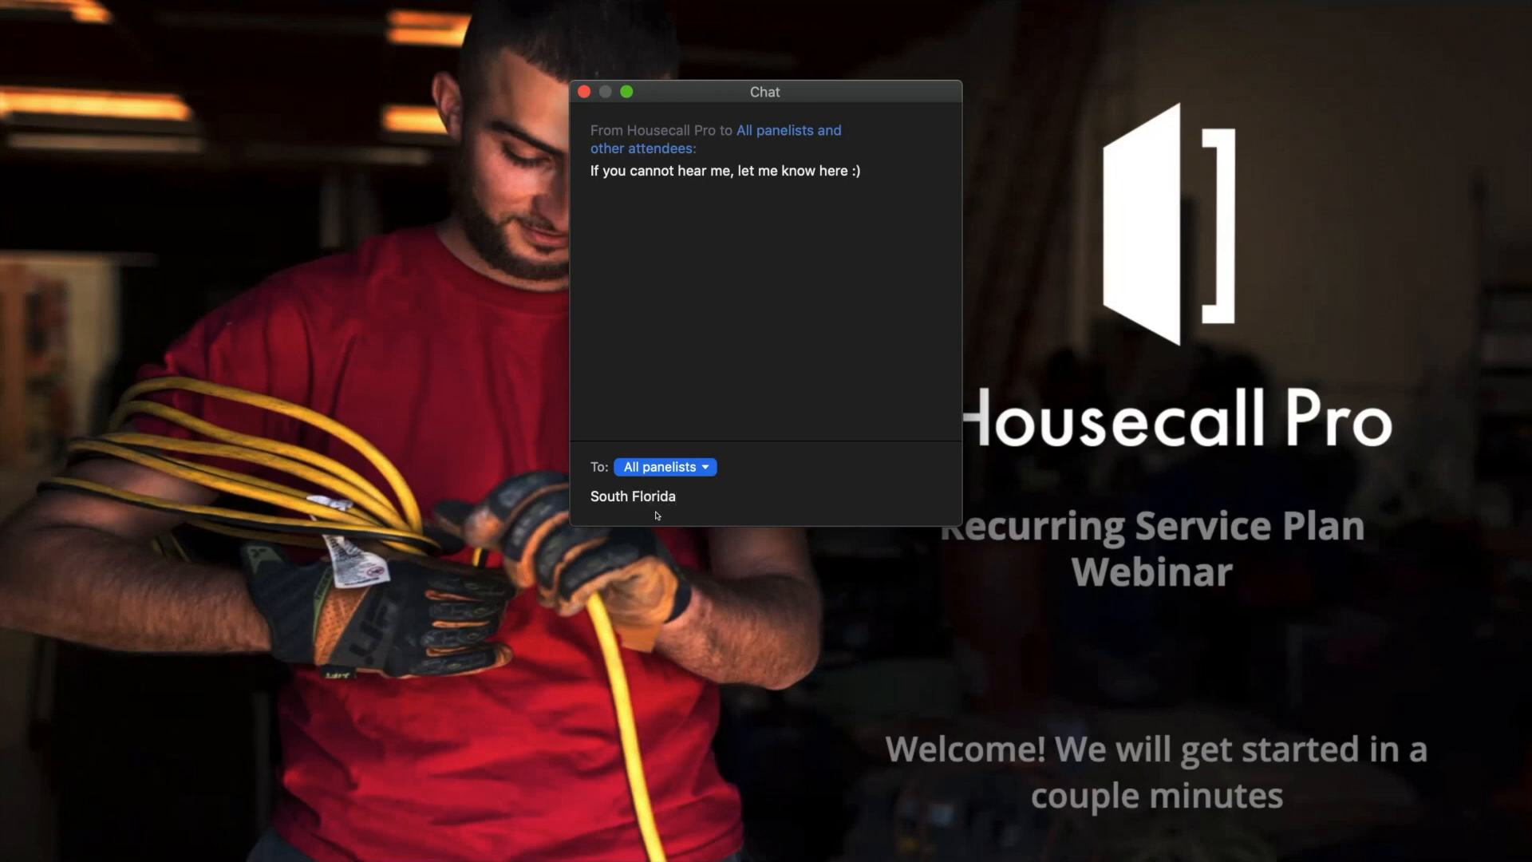
{"action": "key", "text": "Return"}
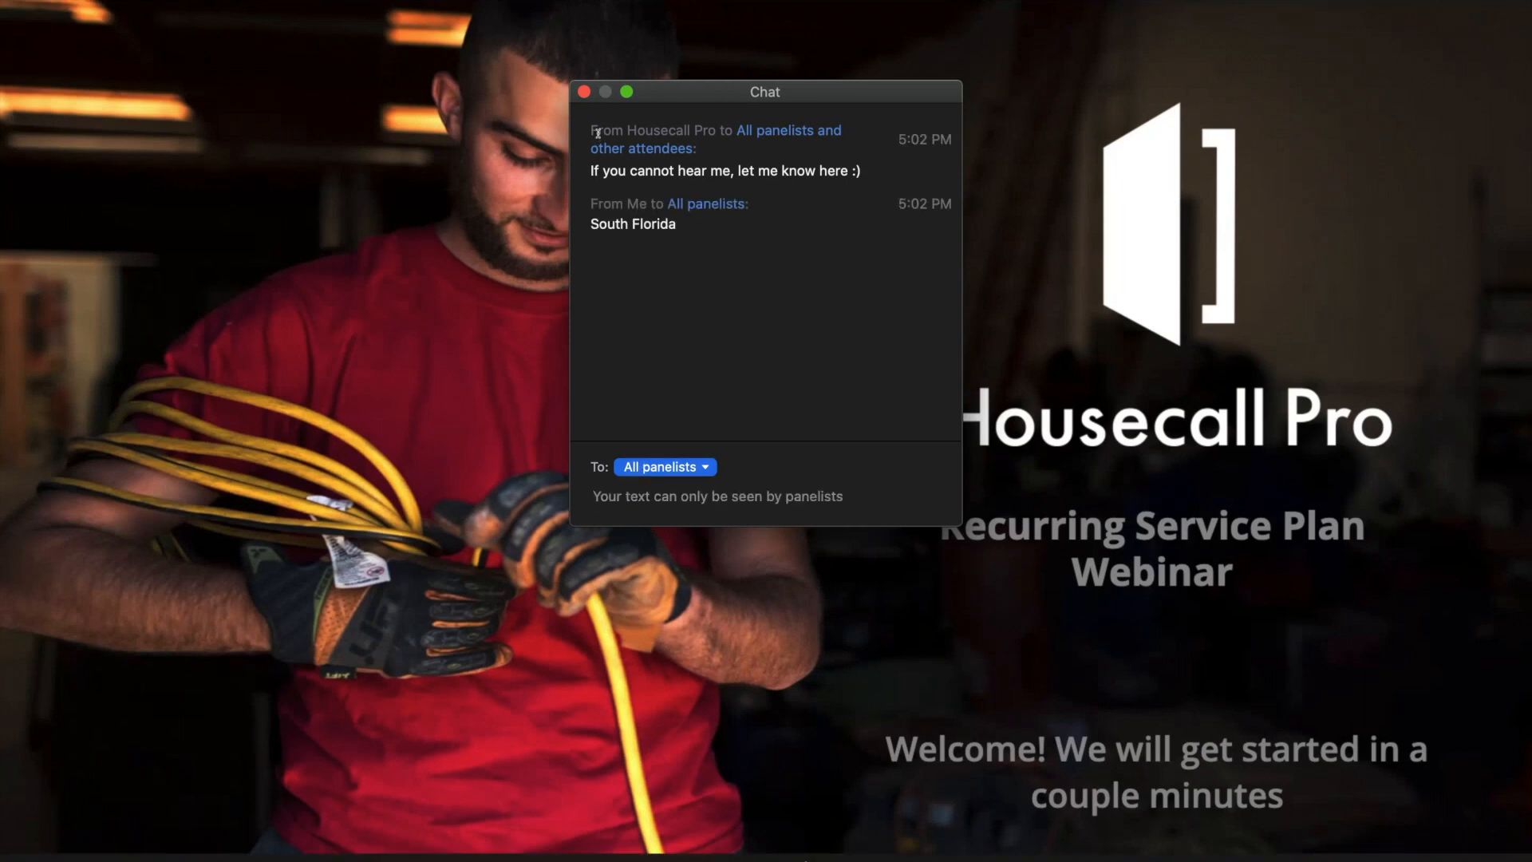
{"action": "left_click", "coordinate": [584, 92]}
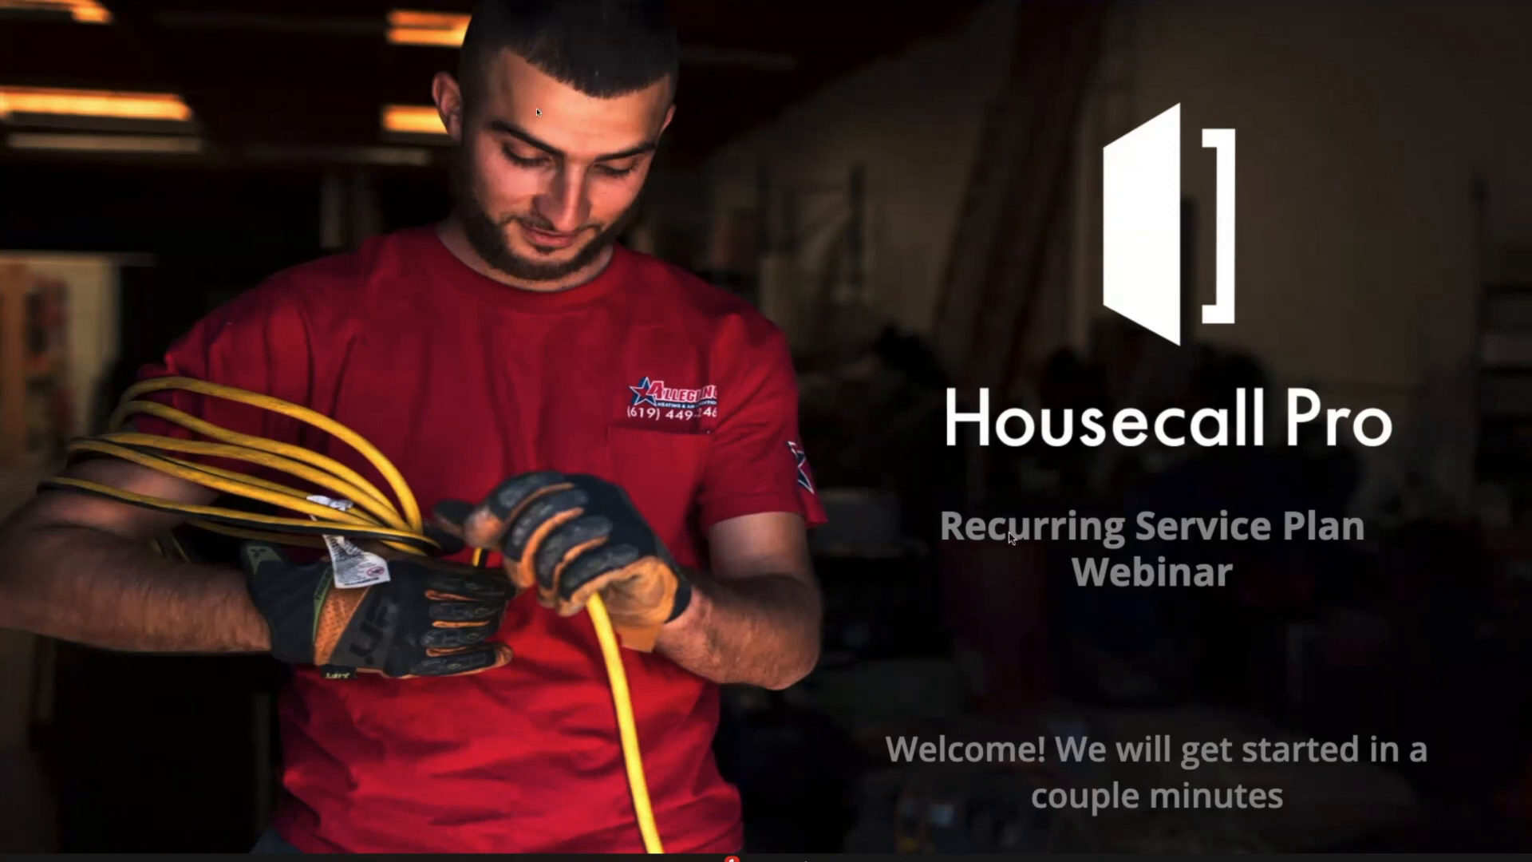
Reopen the Zoom chat to read new messages, then dismiss it again.
{"action": "left_click", "coordinate": [722, 859]}
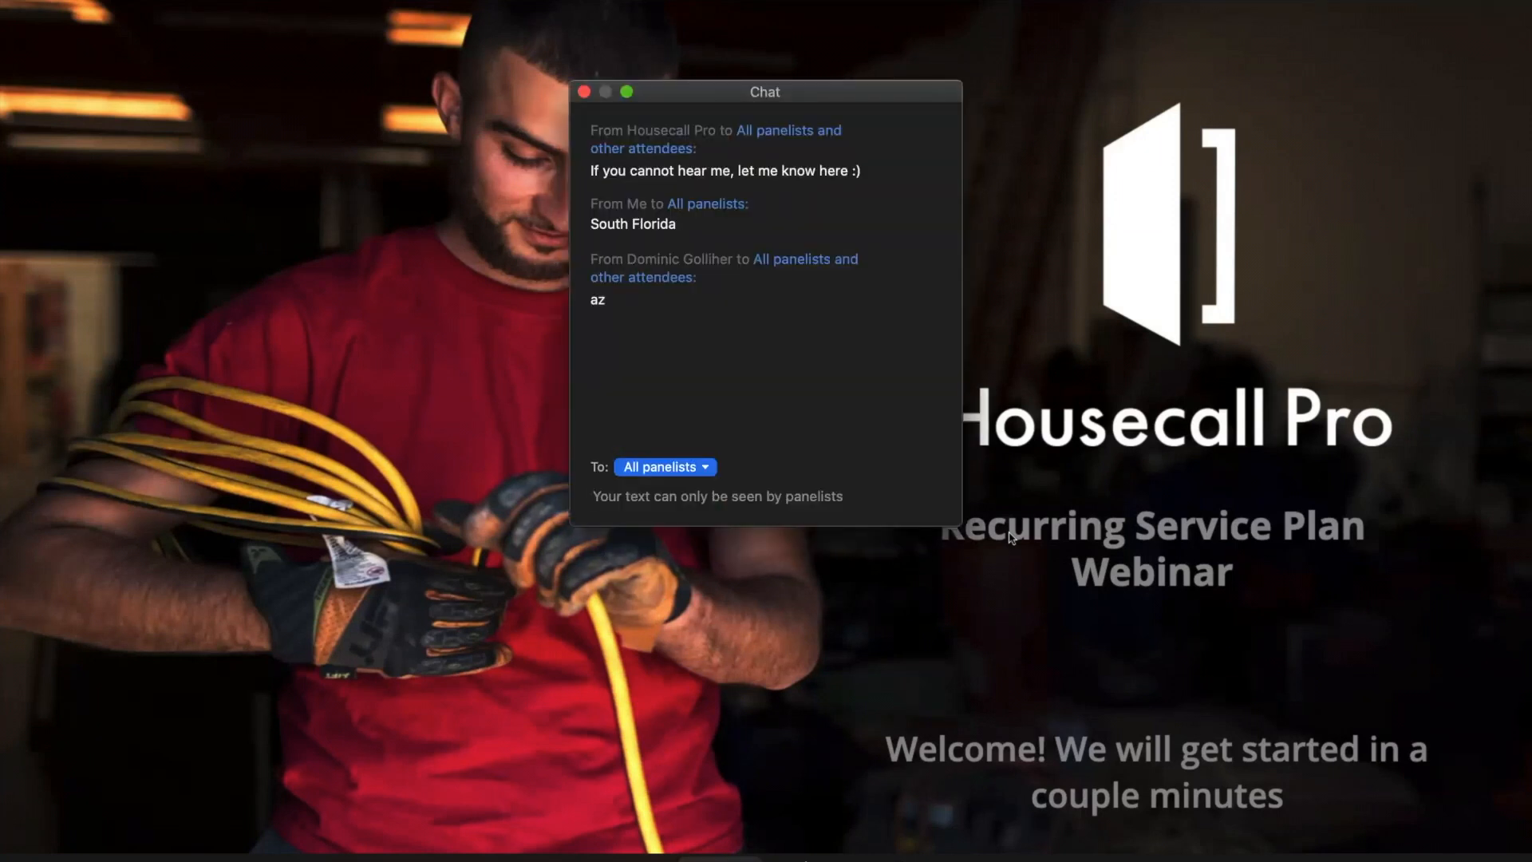
{"action": "left_click", "coordinate": [720, 860]}
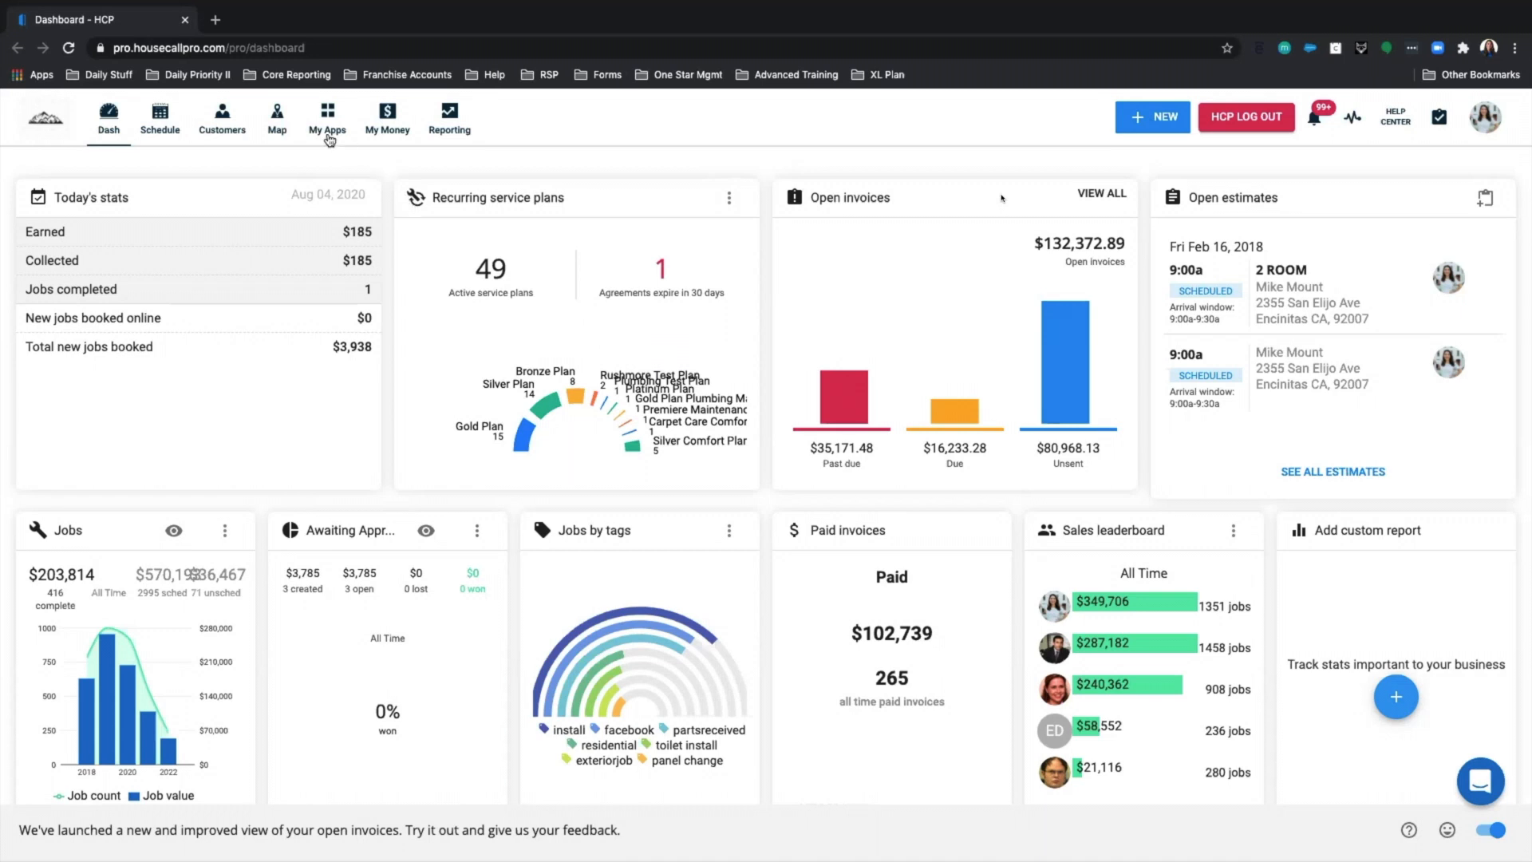
Go to the Service plans app from My Apps to reach the recurring service plans overview.
{"action": "left_click", "coordinate": [330, 138]}
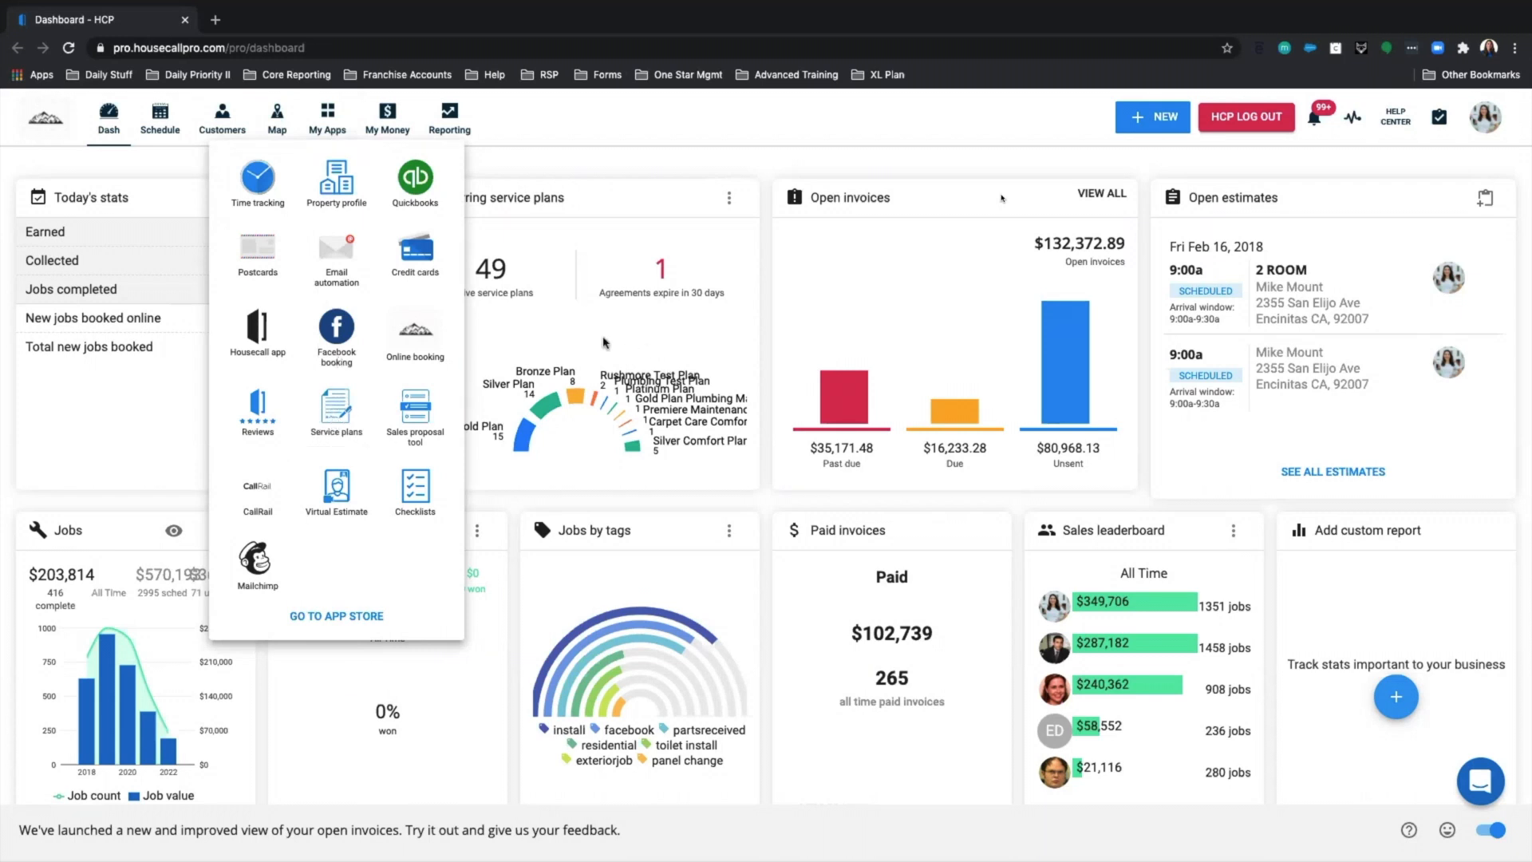
{"action": "left_click", "coordinate": [577, 339]}
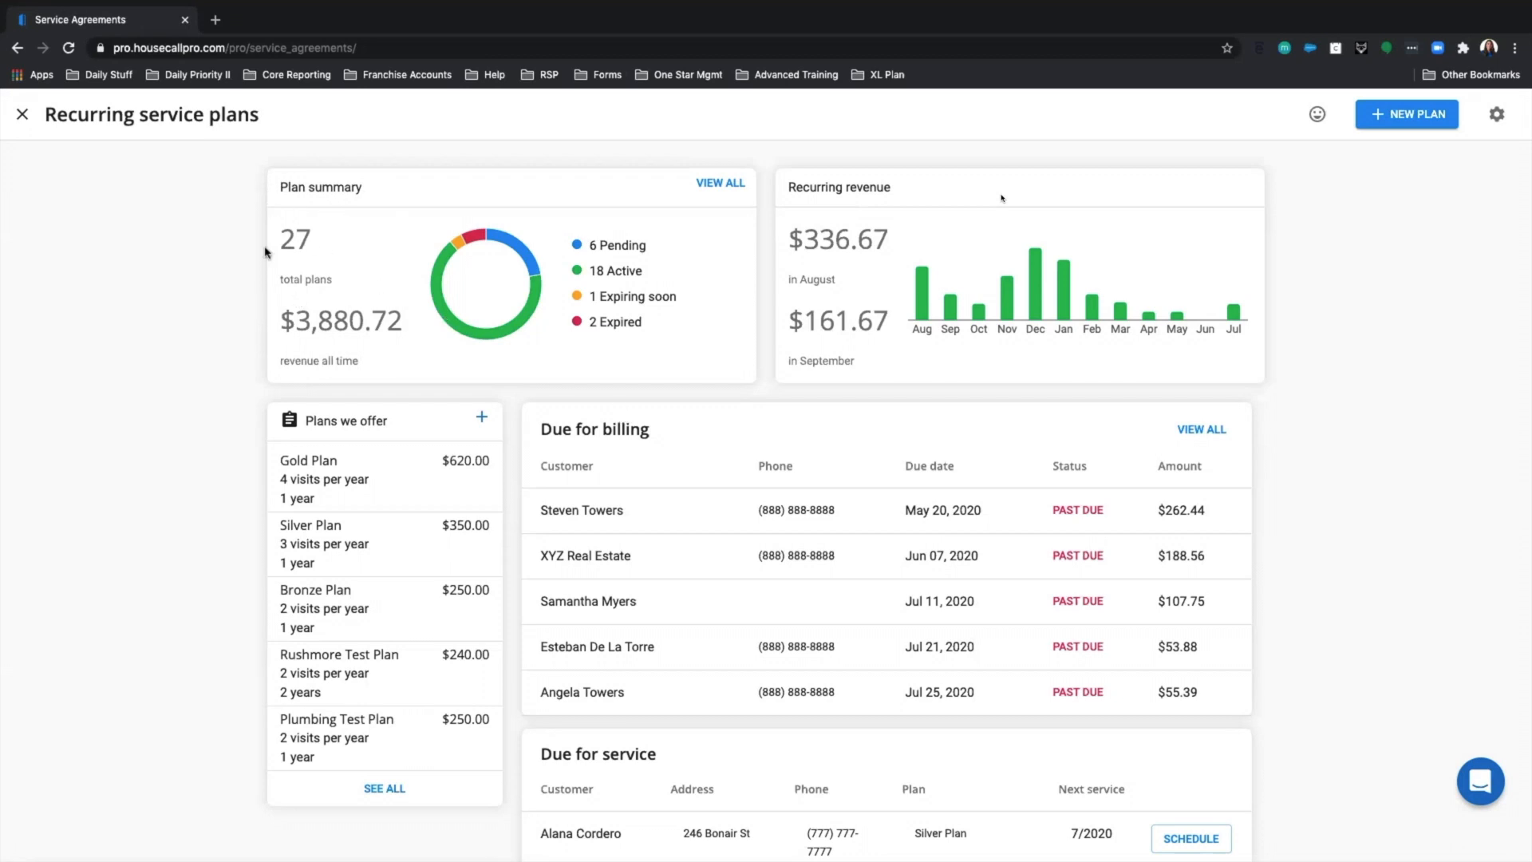
Highlight the $3,880.72 all-time revenue figure, then view all 49 customer plans.
{"action": "left_click_drag", "start_coordinate": [286, 329], "coordinate": [398, 329]}
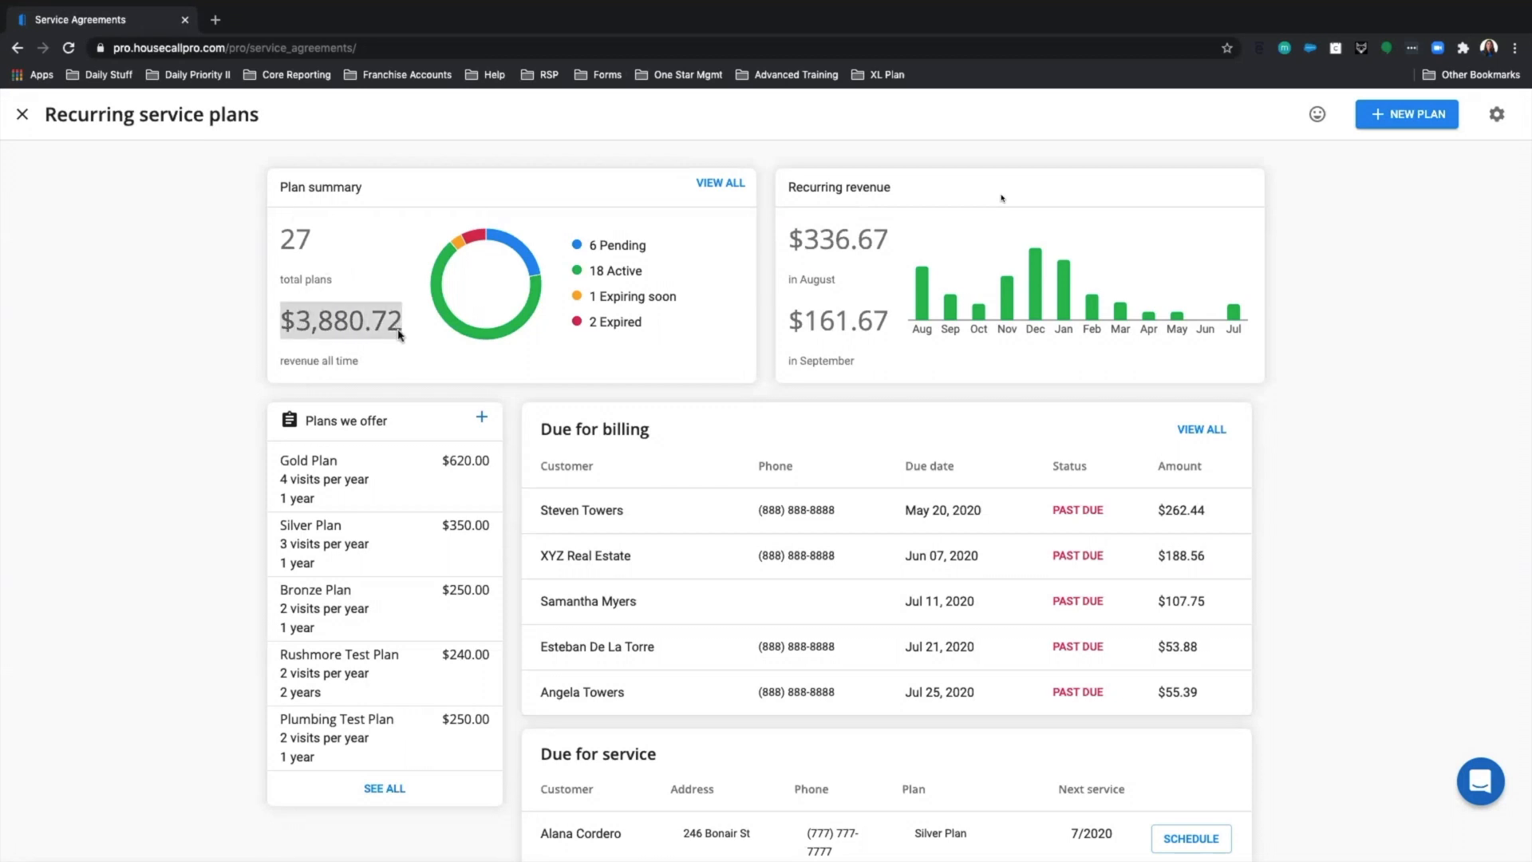
{"action": "left_click", "coordinate": [349, 283]}
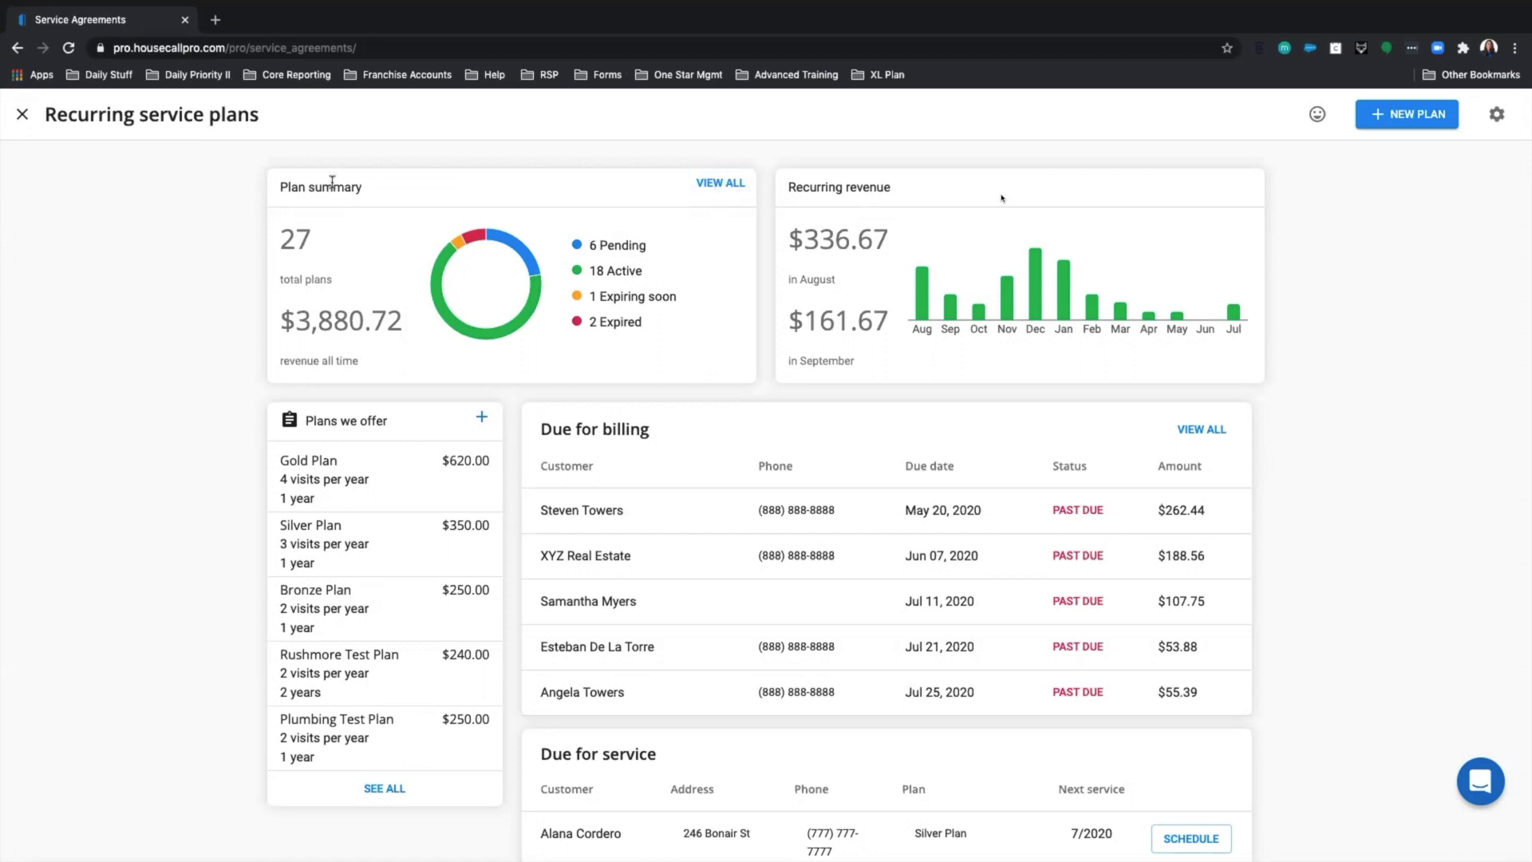
{"action": "left_click", "coordinate": [719, 192]}
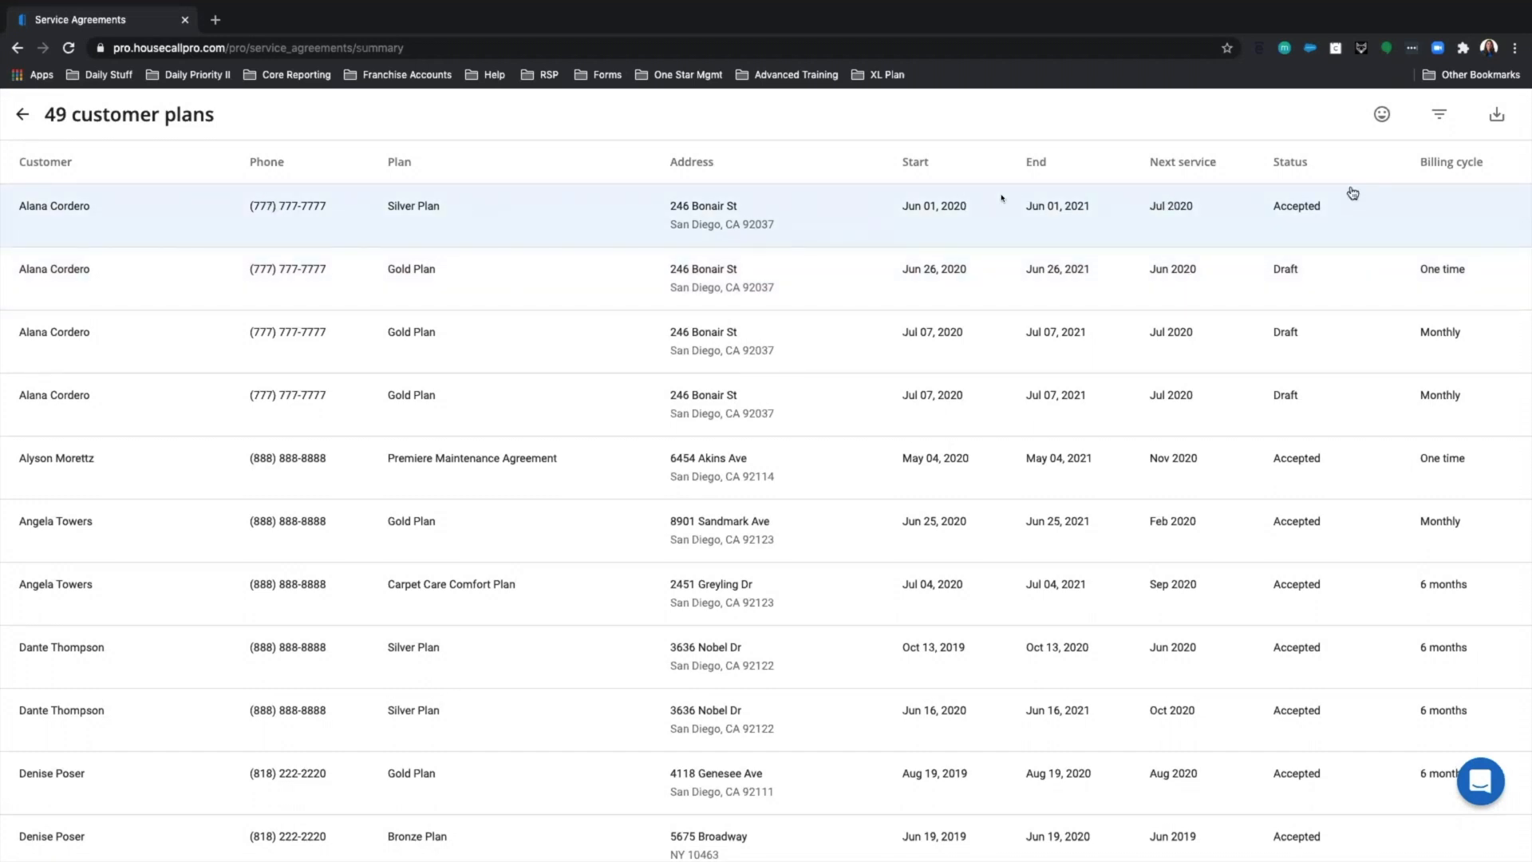
Show the plan, status and date filters for the 49 customer plans.
{"action": "left_click", "coordinate": [1439, 120]}
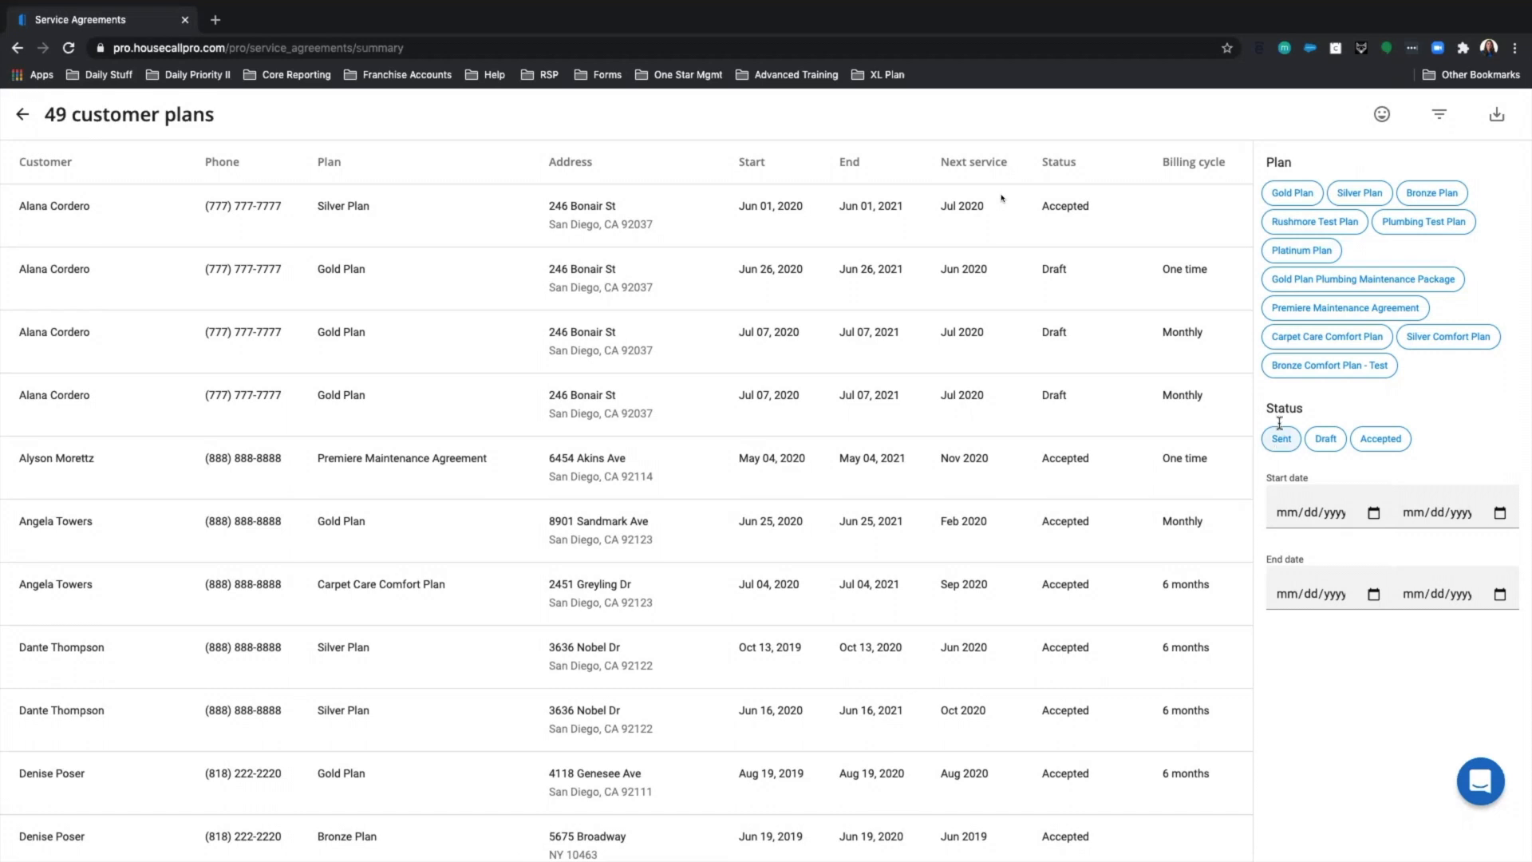
Filter the customer plans by Status to show Draft plans only, dropping Sent.
{"action": "left_click_drag", "start_coordinate": [1314, 416], "coordinate": [1261, 412]}
{"action": "left_click", "coordinate": [1281, 442]}
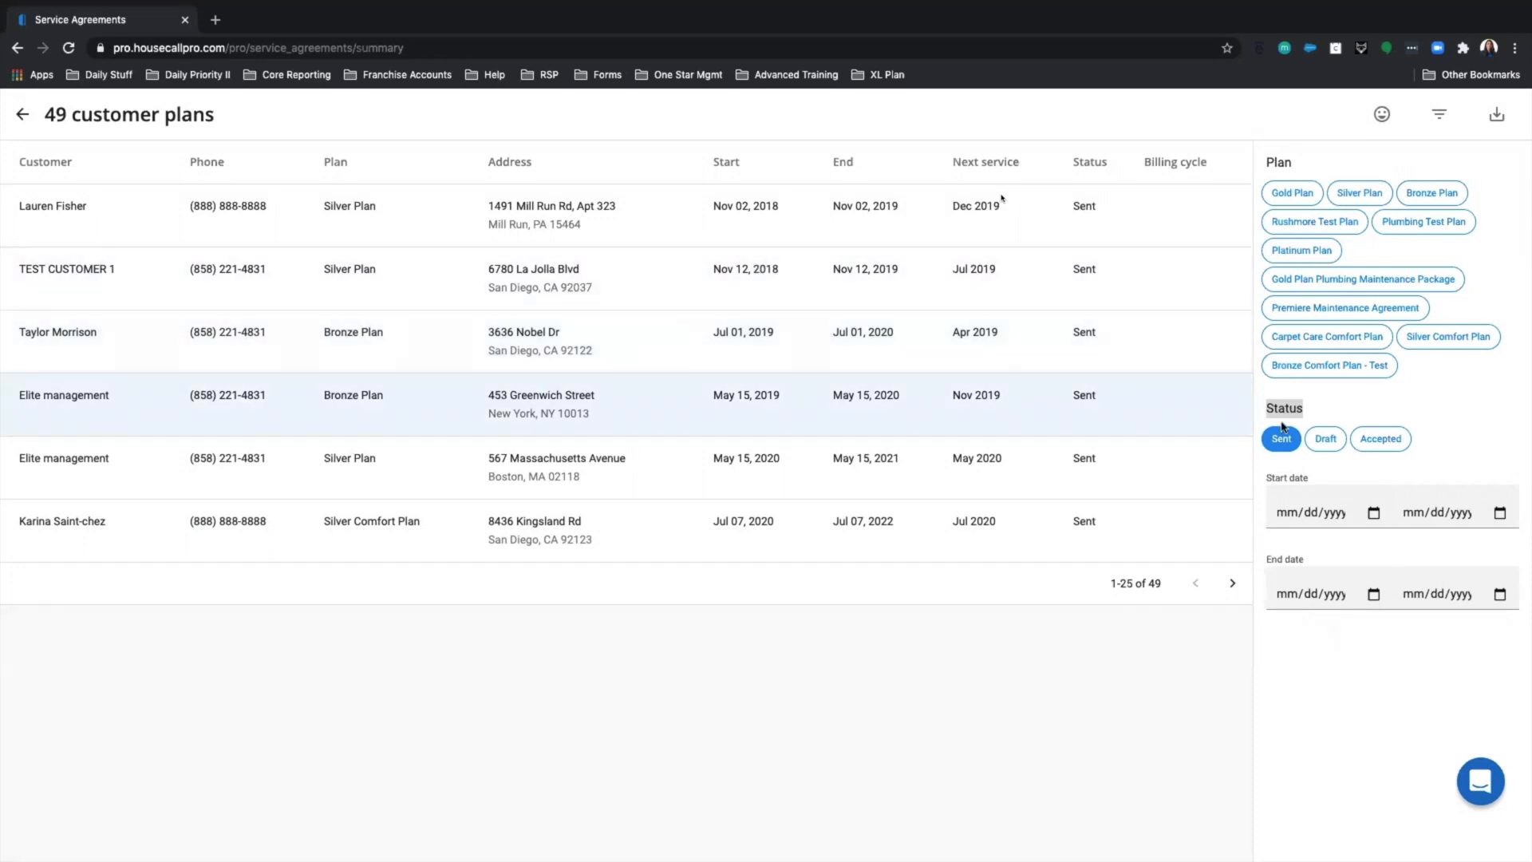
{"action": "left_click", "coordinate": [1329, 441]}
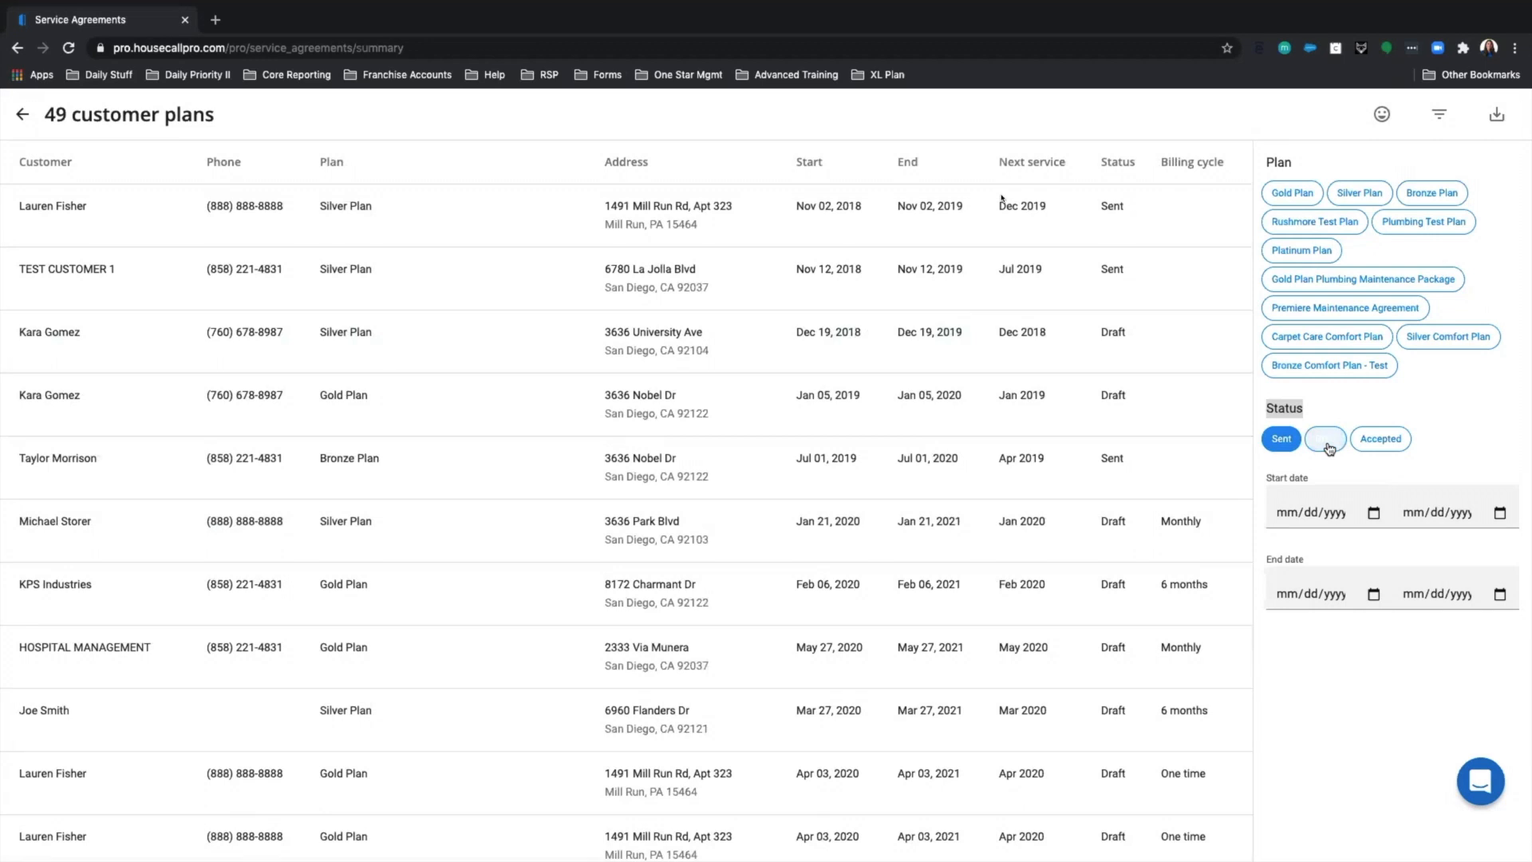
{"action": "left_click", "coordinate": [1328, 444]}
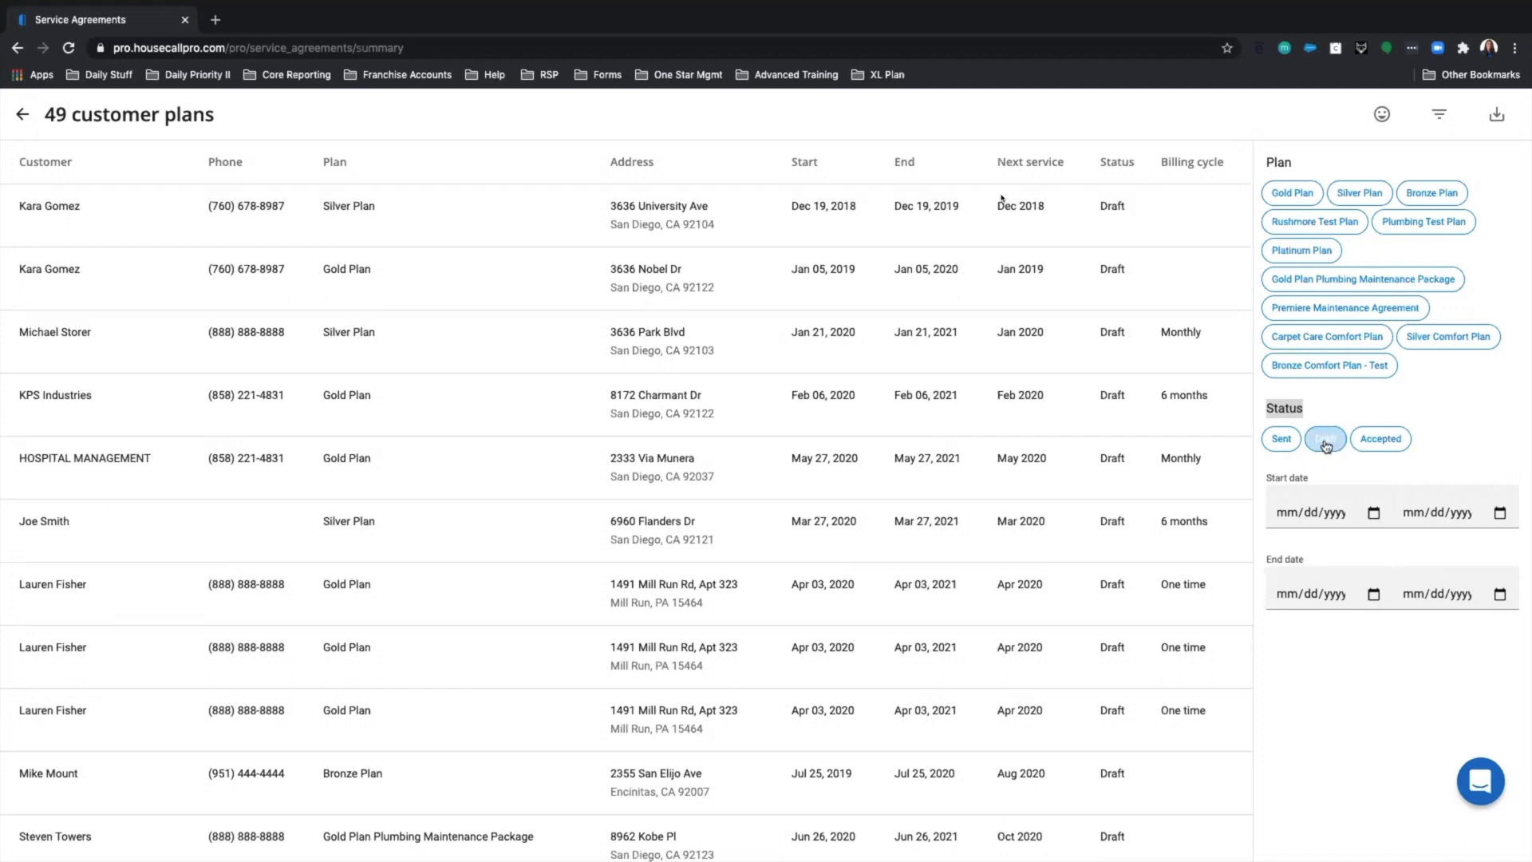
Review the Draft-filtered plans, then clear the Draft status filter.
{"action": "left_click", "coordinate": [1326, 446]}
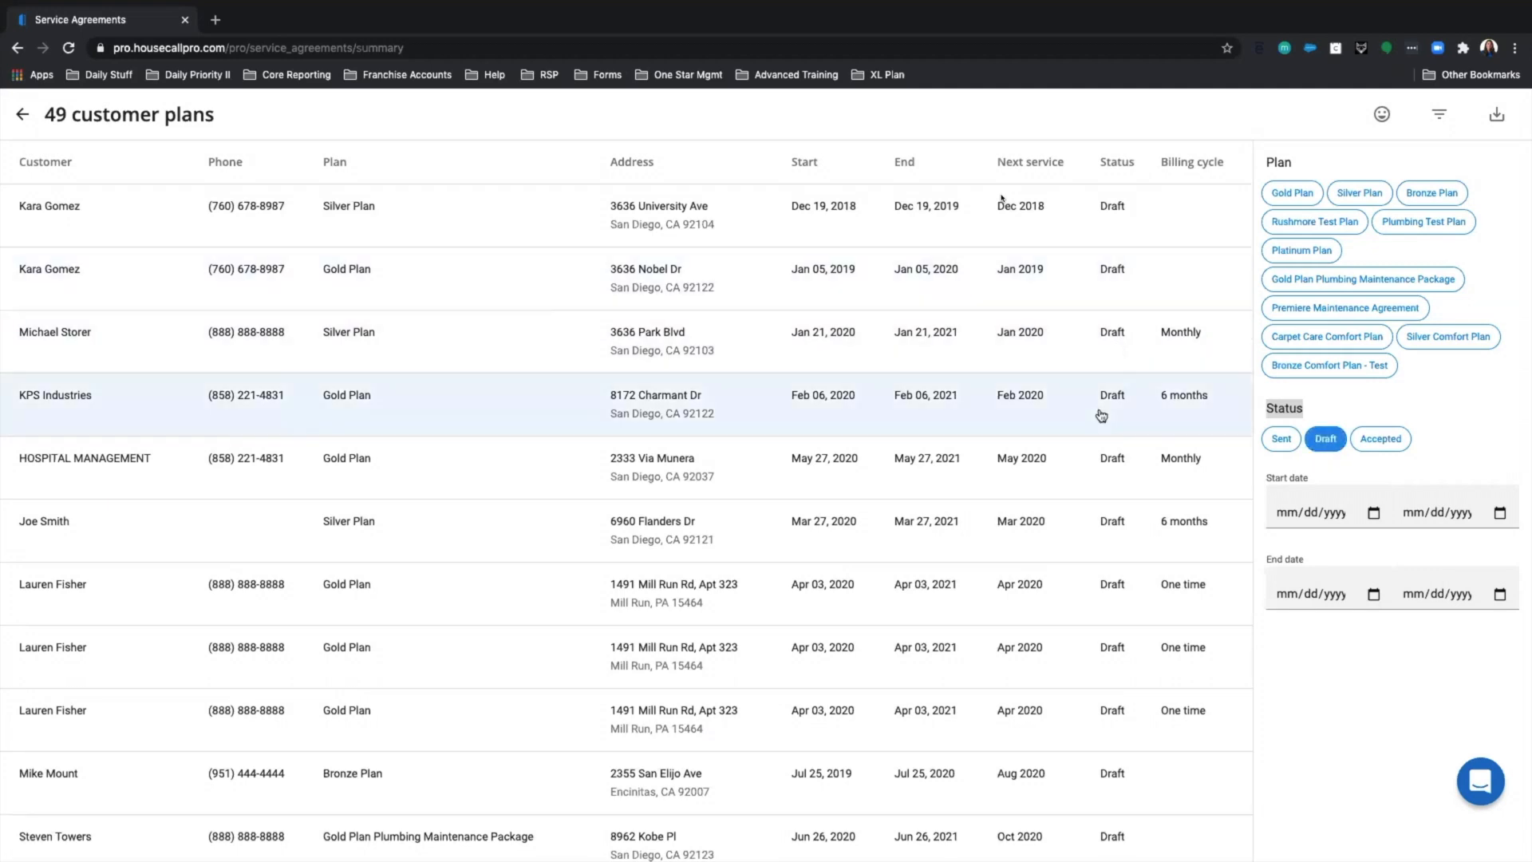
{"action": "scroll", "coordinate": [1102, 414], "scroll_direction": "down", "scroll_amount": 8}
{"action": "scroll", "coordinate": [1077, 406], "scroll_direction": "down", "scroll_amount": 2}
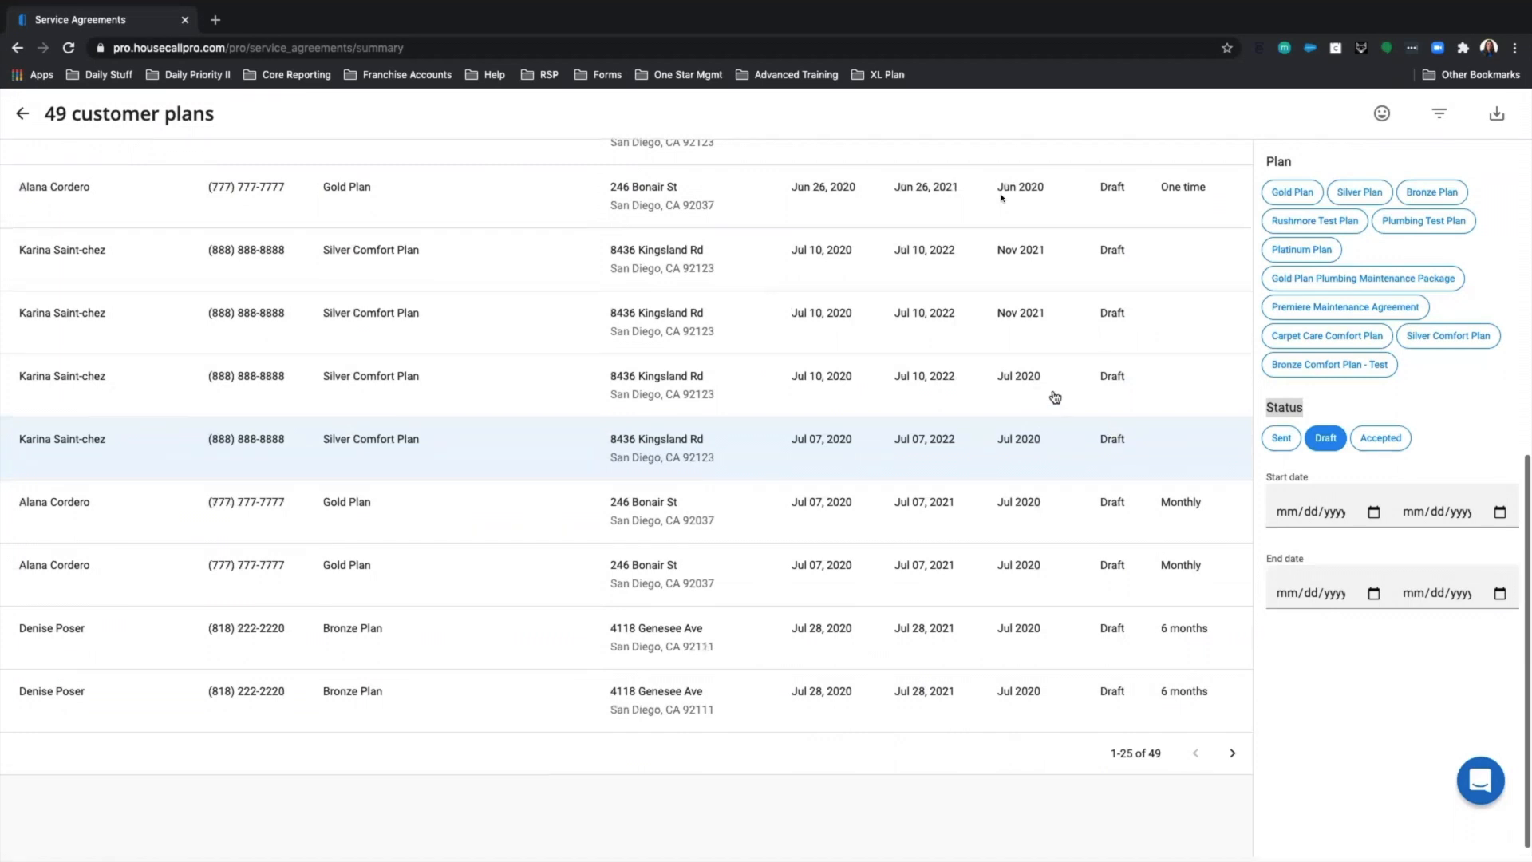
{"action": "scroll", "coordinate": [1055, 397], "scroll_direction": "up", "scroll_amount": 10}
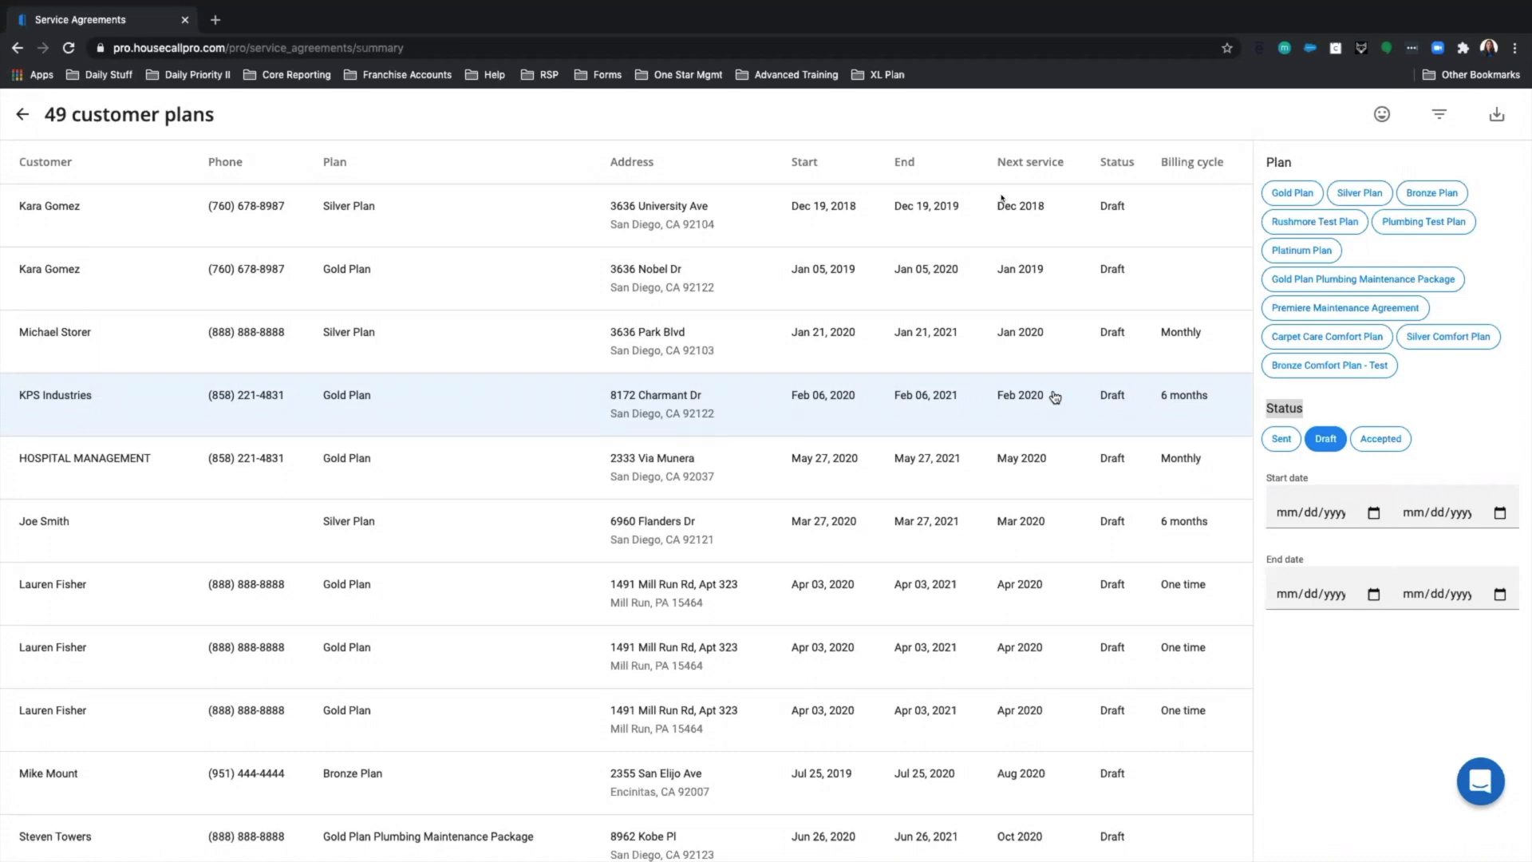
{"action": "left_click", "coordinate": [1328, 442]}
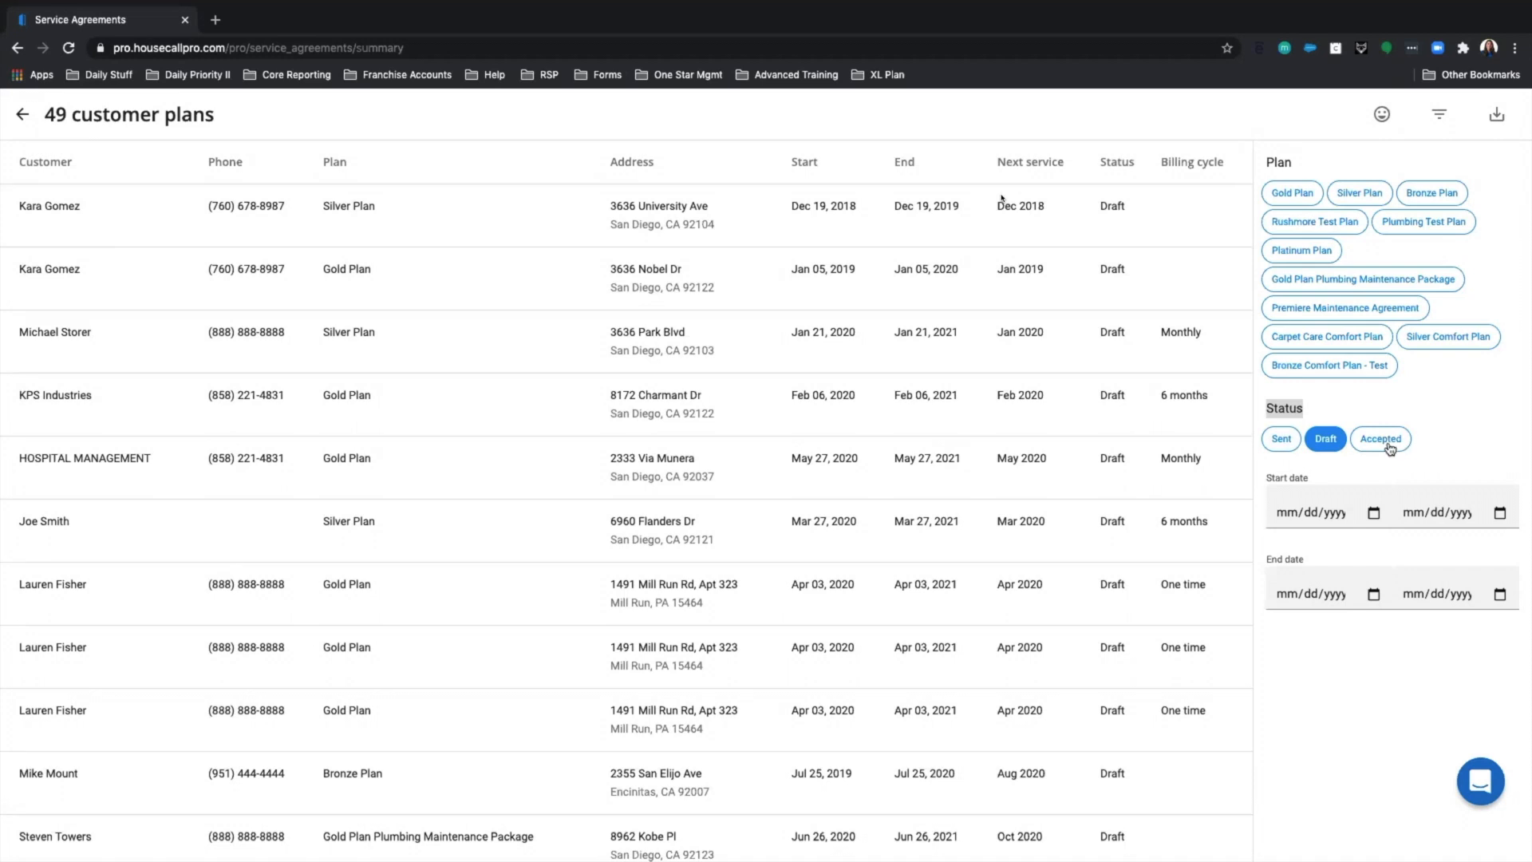
{"action": "left_click", "coordinate": [1331, 441]}
List only Accepted plans, then return to the recurring service plans overview.
{"action": "left_click", "coordinate": [1380, 446]}
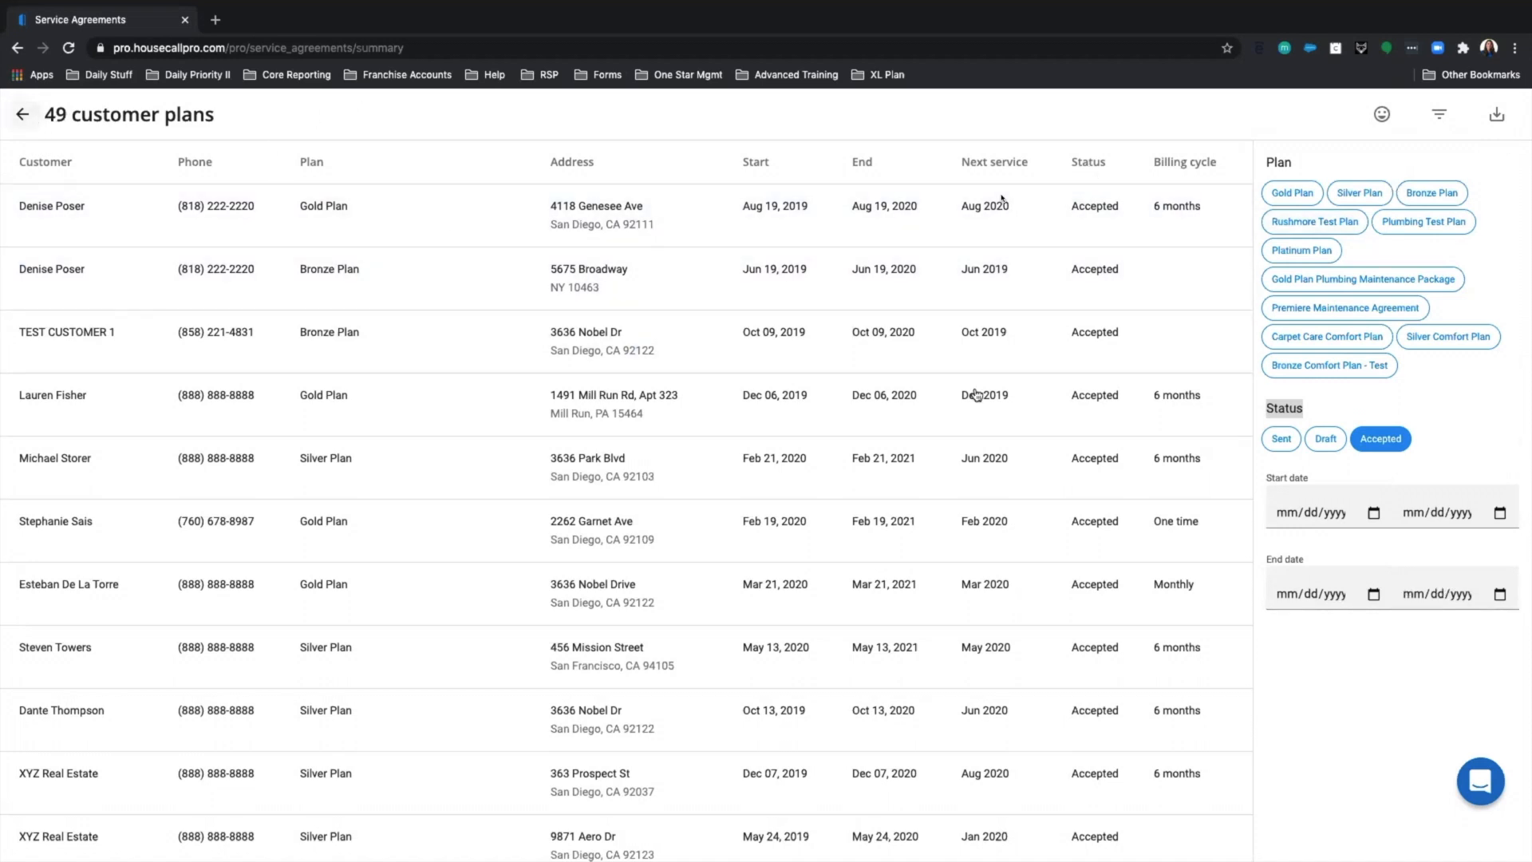
{"action": "left_click", "coordinate": [1372, 451]}
{"action": "left_click", "coordinate": [23, 119]}
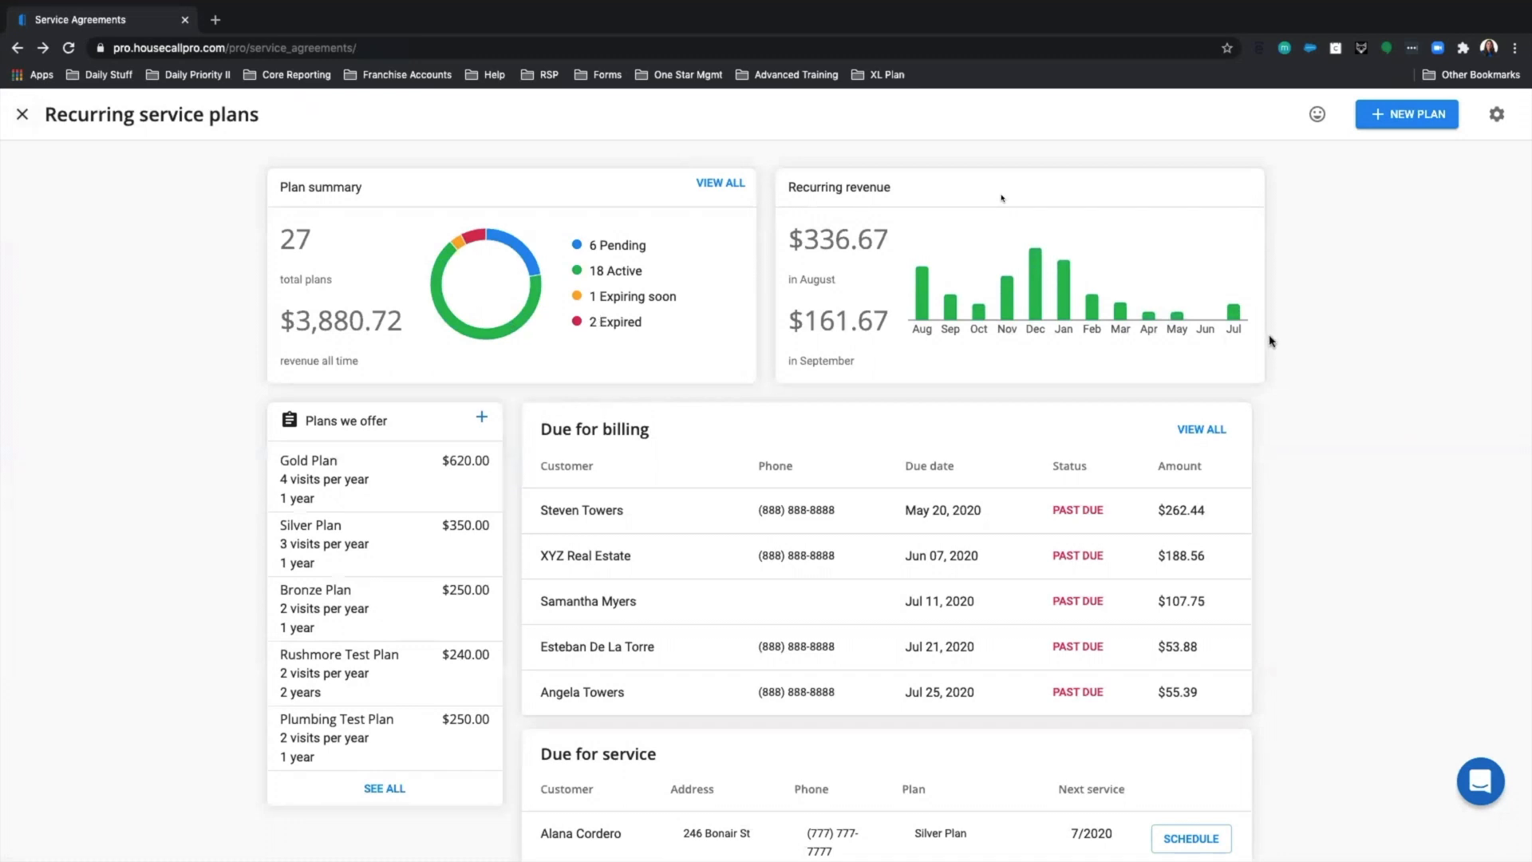
{"action": "mouse_move", "coordinate": [1079, 260]}
{"action": "left_click_drag", "start_coordinate": [785, 323], "coordinate": [884, 323]}
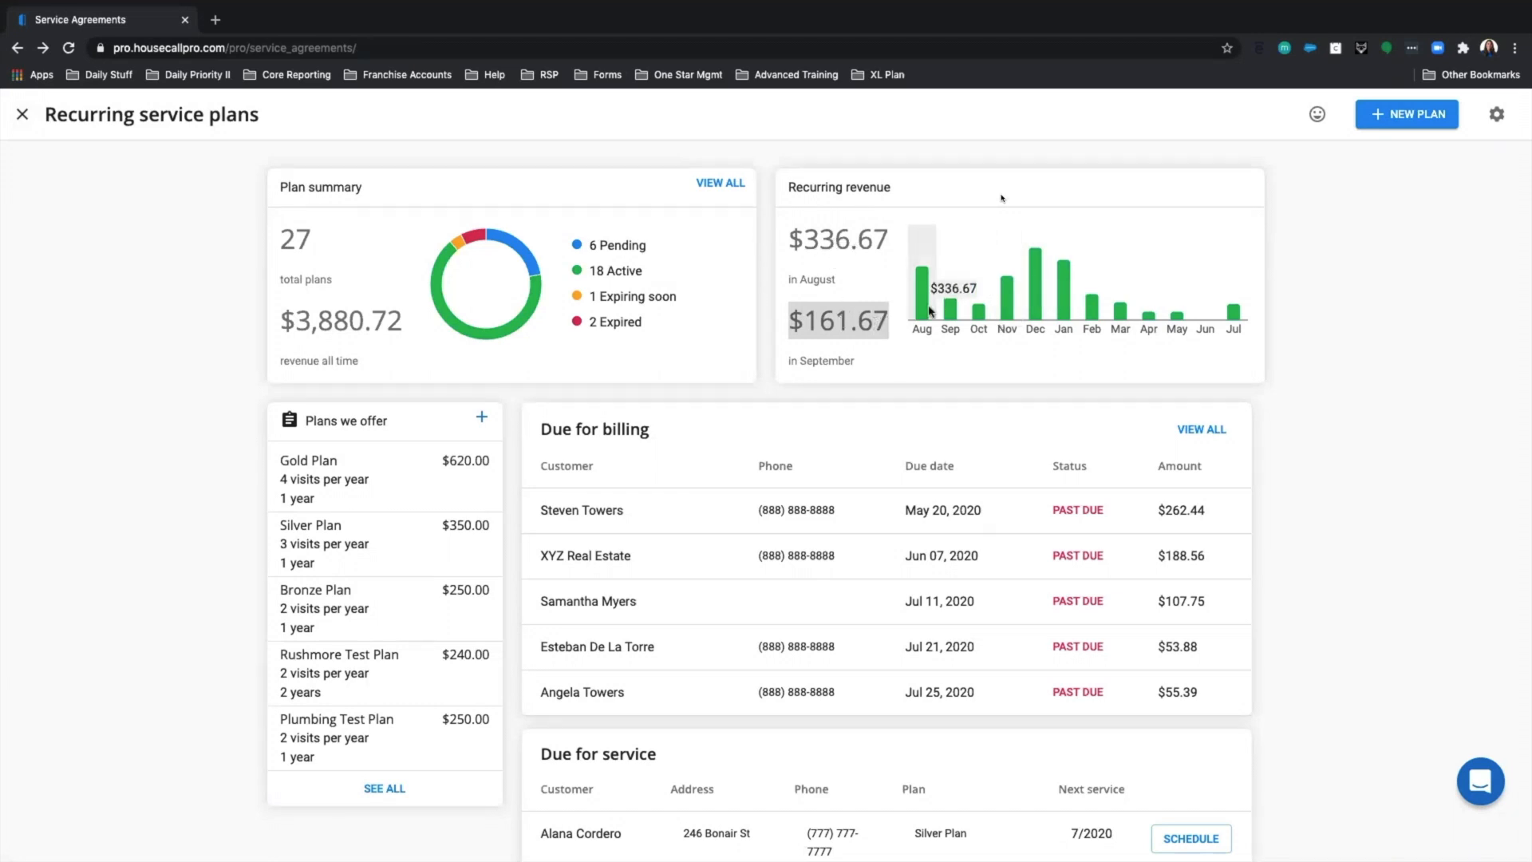
{"action": "mouse_move", "coordinate": [1242, 323]}
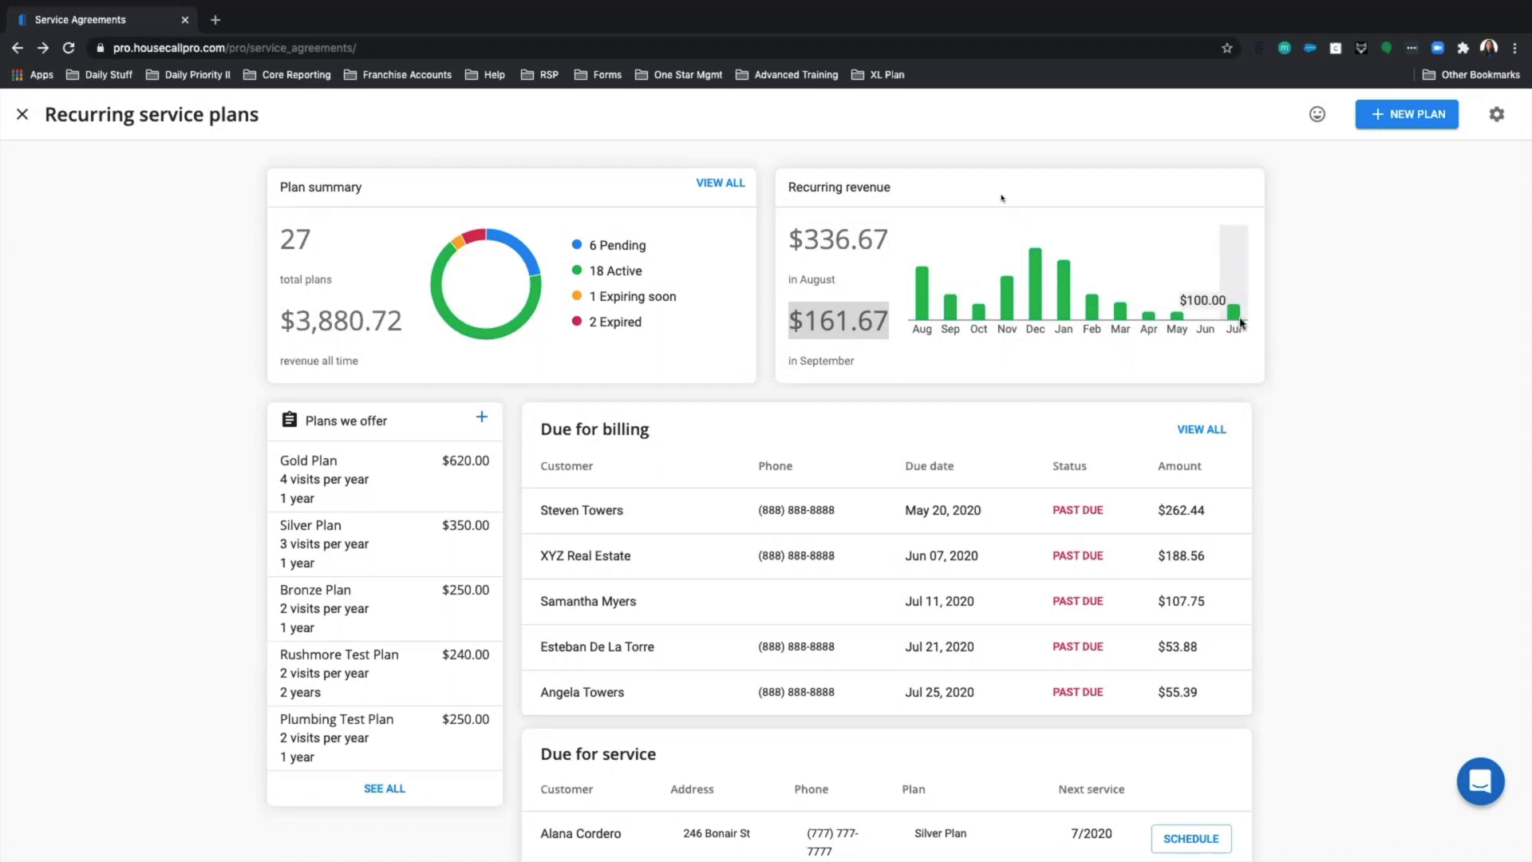
{"action": "mouse_move", "coordinate": [1045, 316]}
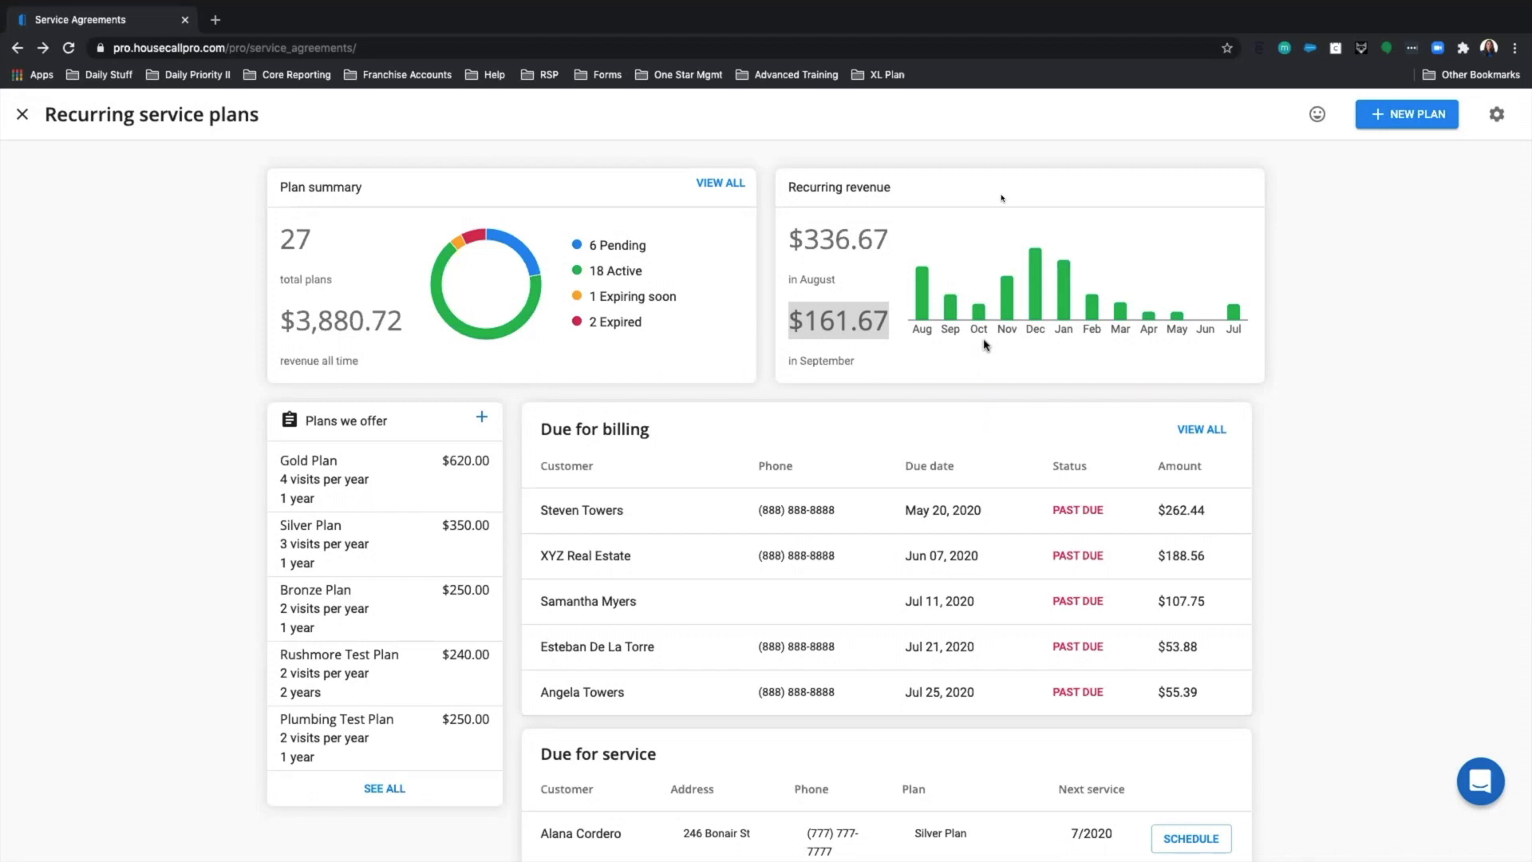
{"action": "scroll", "coordinate": [985, 345], "scroll_direction": "down", "scroll_amount": 1}
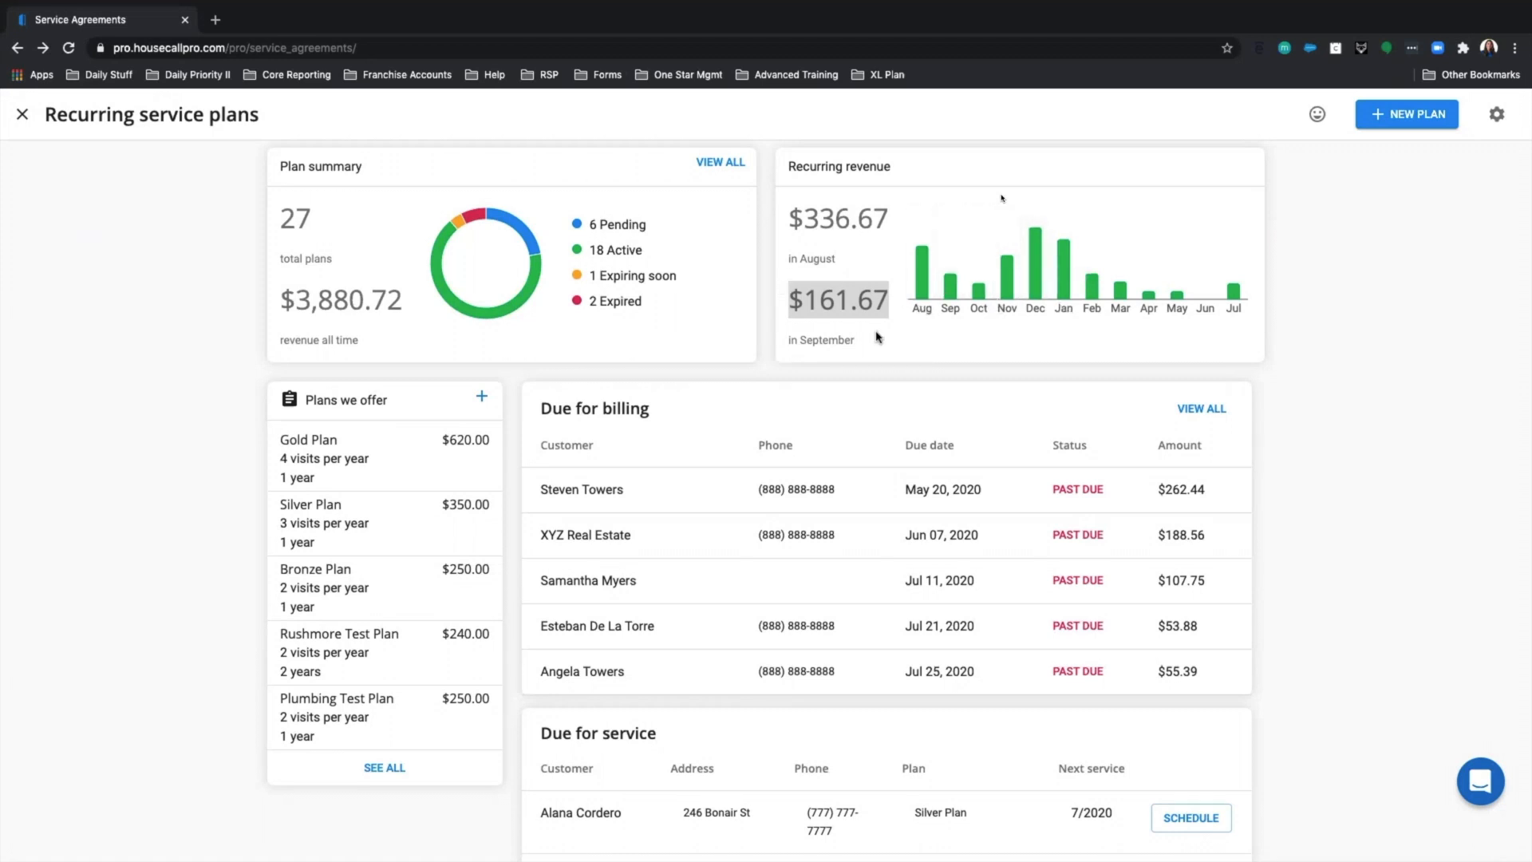
{"action": "scroll", "coordinate": [878, 336], "scroll_direction": "down", "scroll_amount": 3}
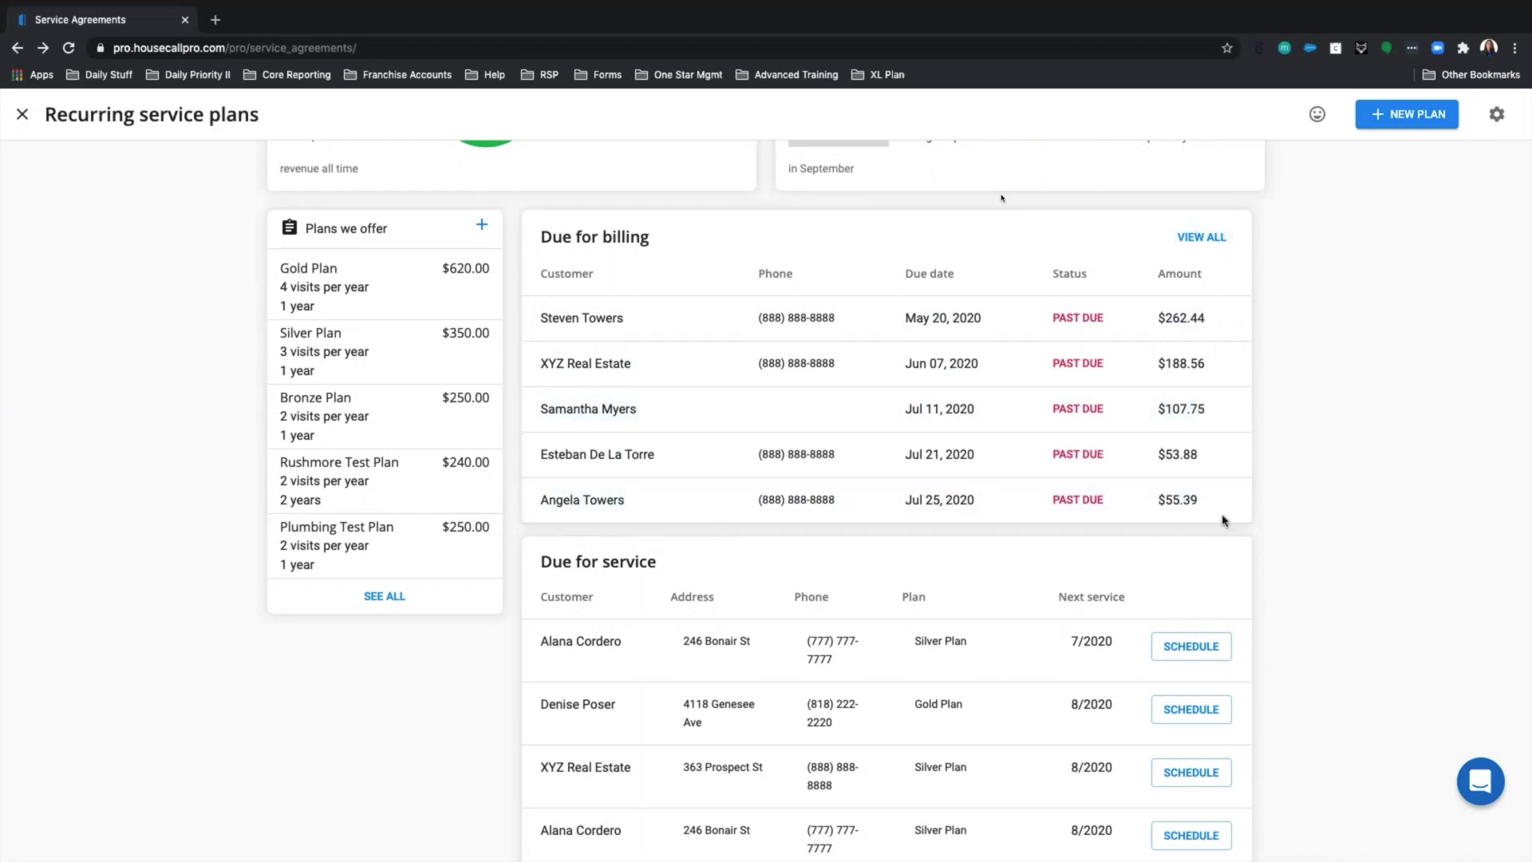
{"action": "scroll", "coordinate": [1035, 446], "scroll_direction": "down", "scroll_amount": 2}
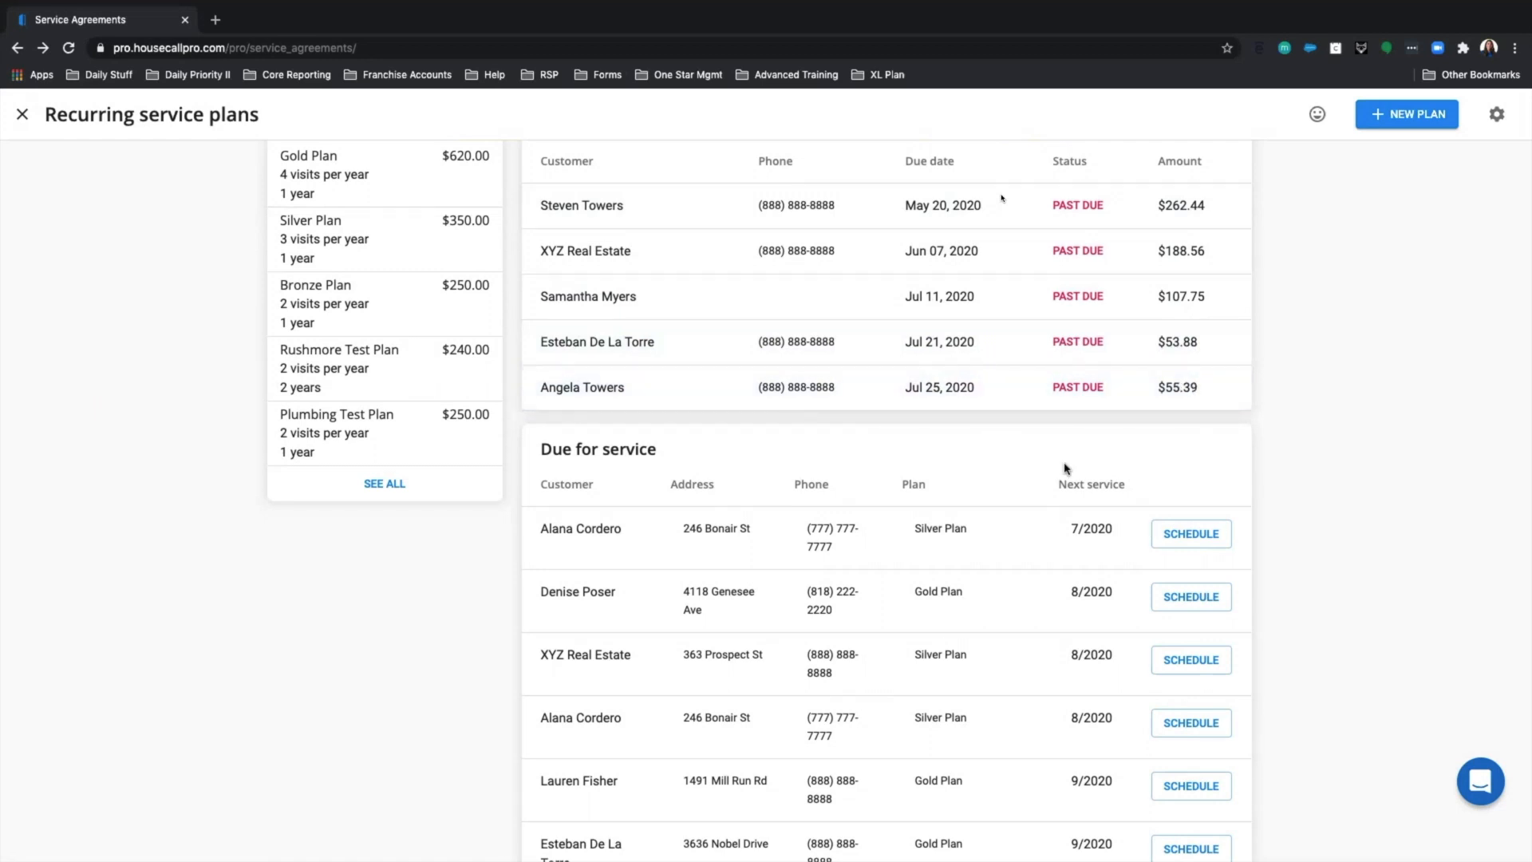
{"action": "scroll", "coordinate": [1021, 491], "scroll_direction": "down", "scroll_amount": 3}
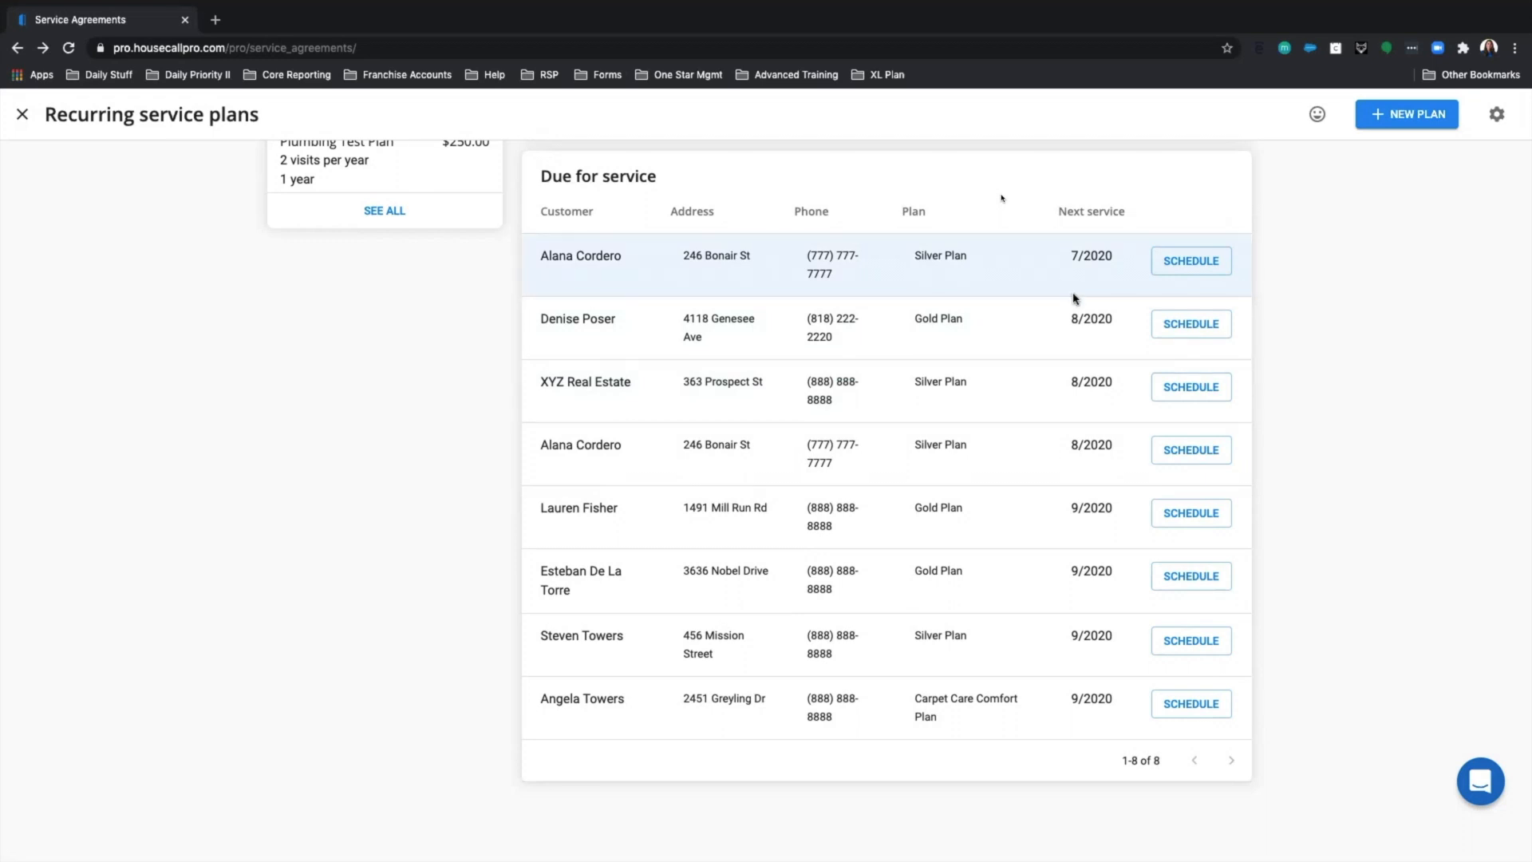
{"action": "scroll", "coordinate": [918, 507], "scroll_direction": "up", "scroll_amount": 2}
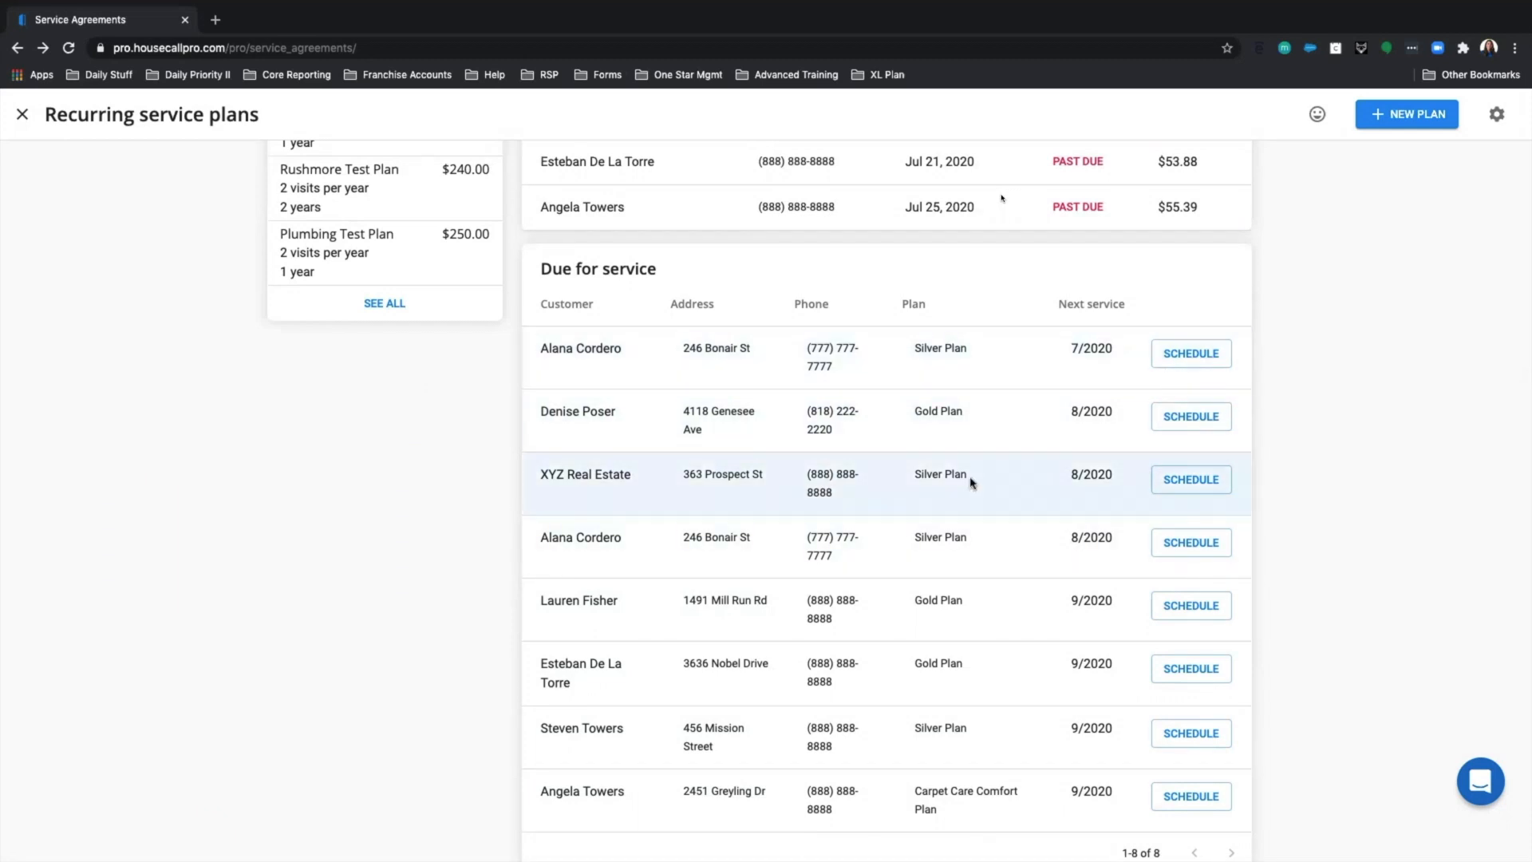
{"action": "scroll", "coordinate": [972, 482], "scroll_direction": "up", "scroll_amount": 3}
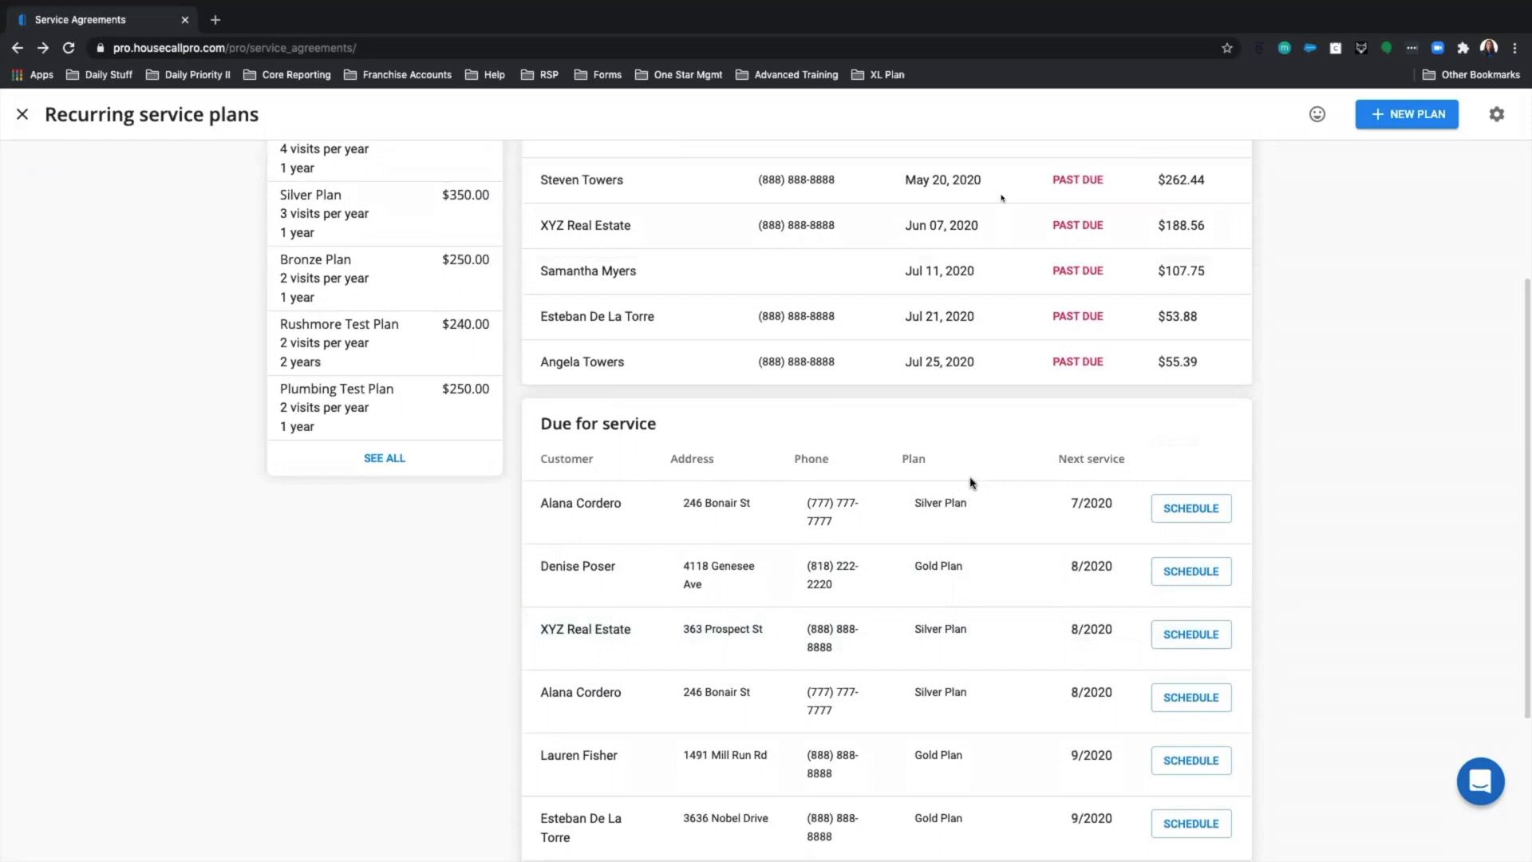
{"action": "scroll", "coordinate": [972, 482], "scroll_direction": "up", "scroll_amount": 5}
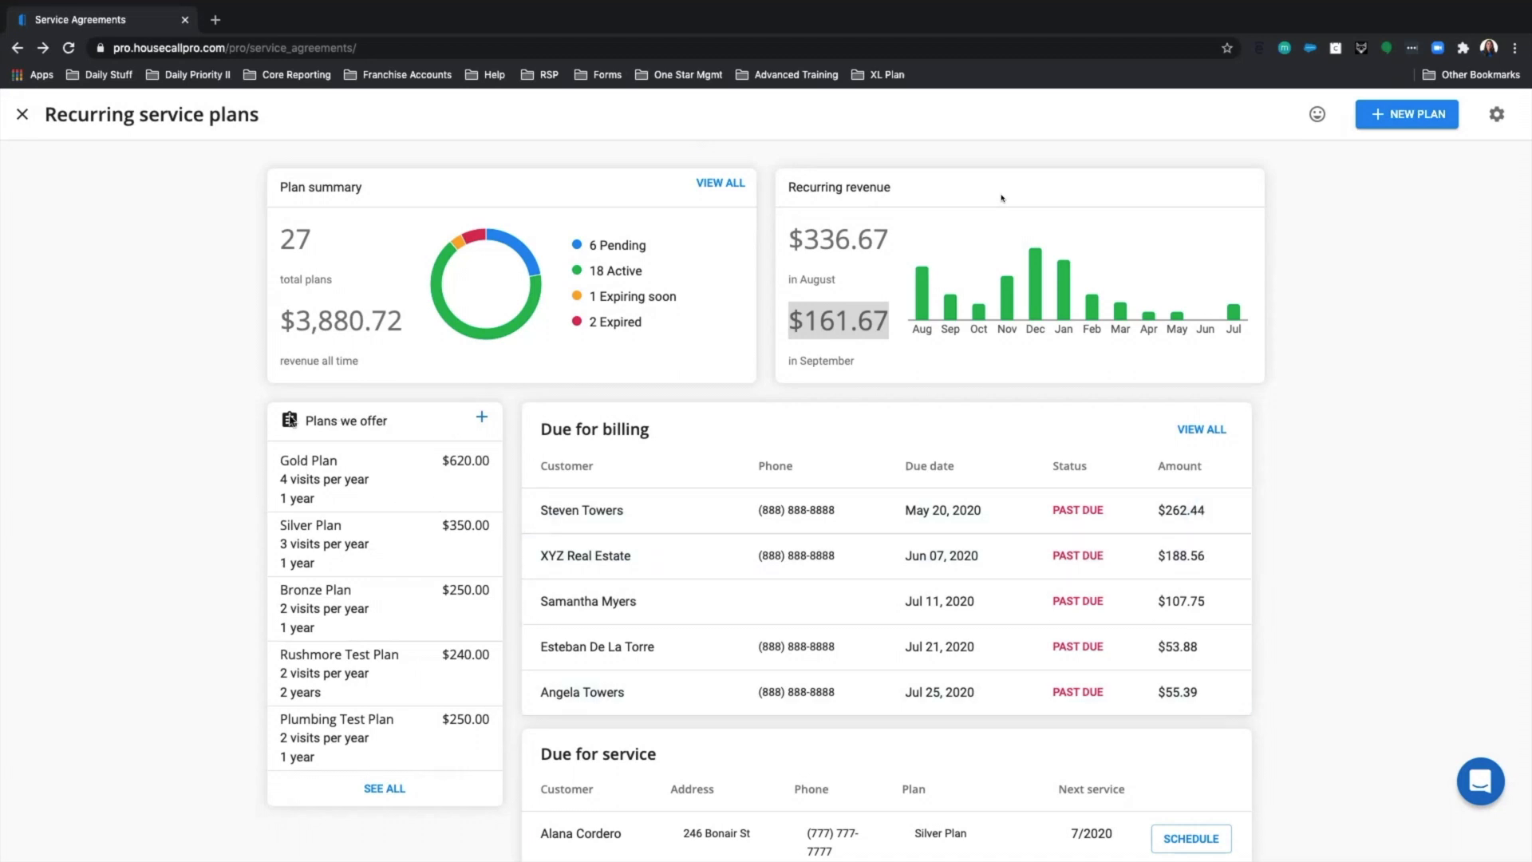
Expand Plans we offer to show all 11 plans with descriptions, durations, visits and prices.
{"action": "left_click", "coordinate": [381, 790]}
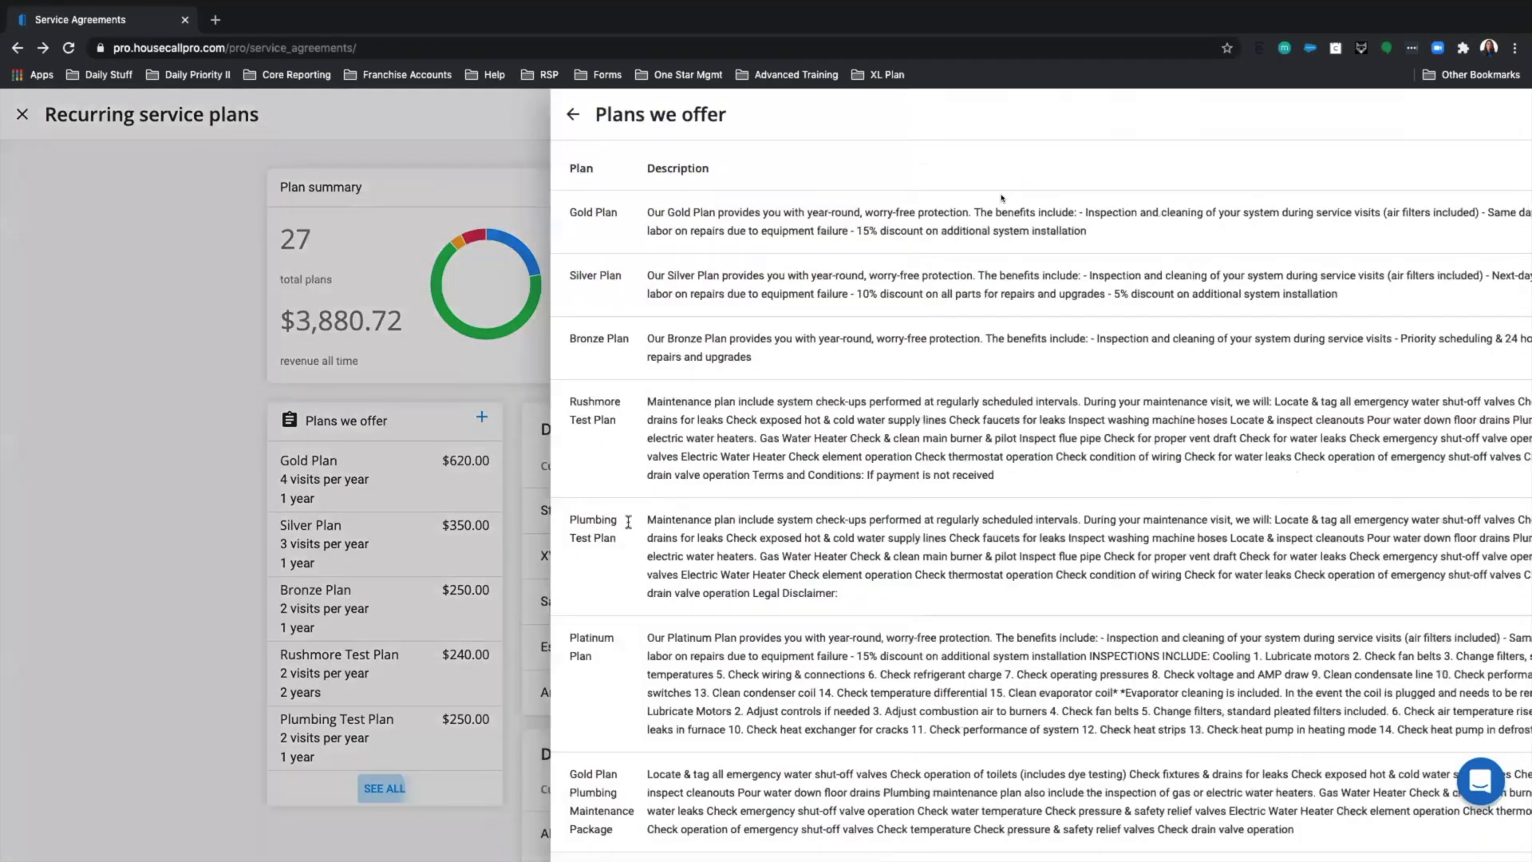
{"action": "scroll", "coordinate": [605, 557], "scroll_direction": "down", "scroll_amount": 6}
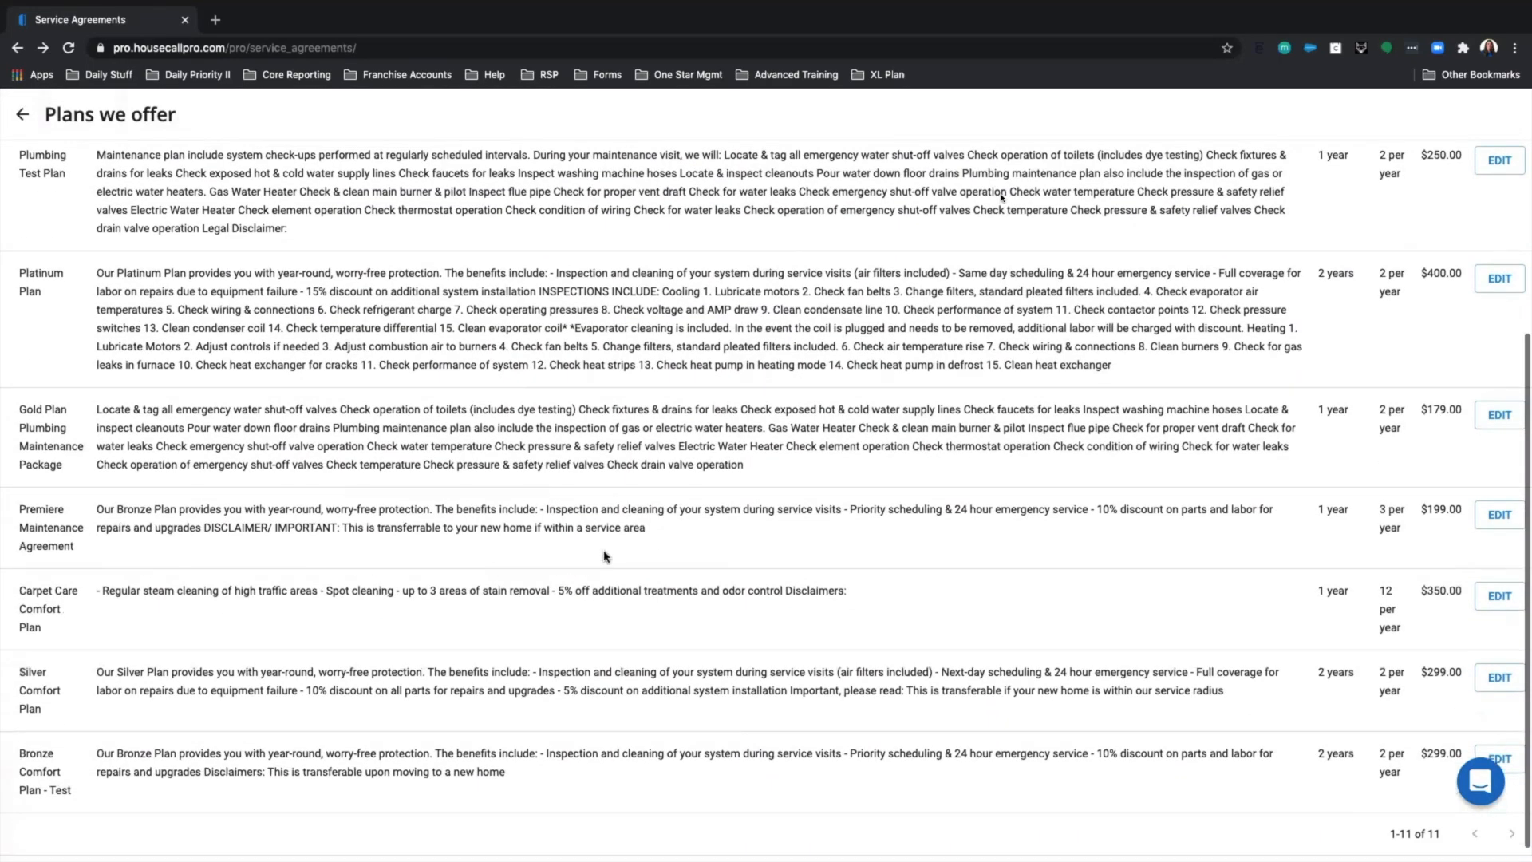
{"action": "scroll", "coordinate": [605, 556], "scroll_direction": "up", "scroll_amount": 5}
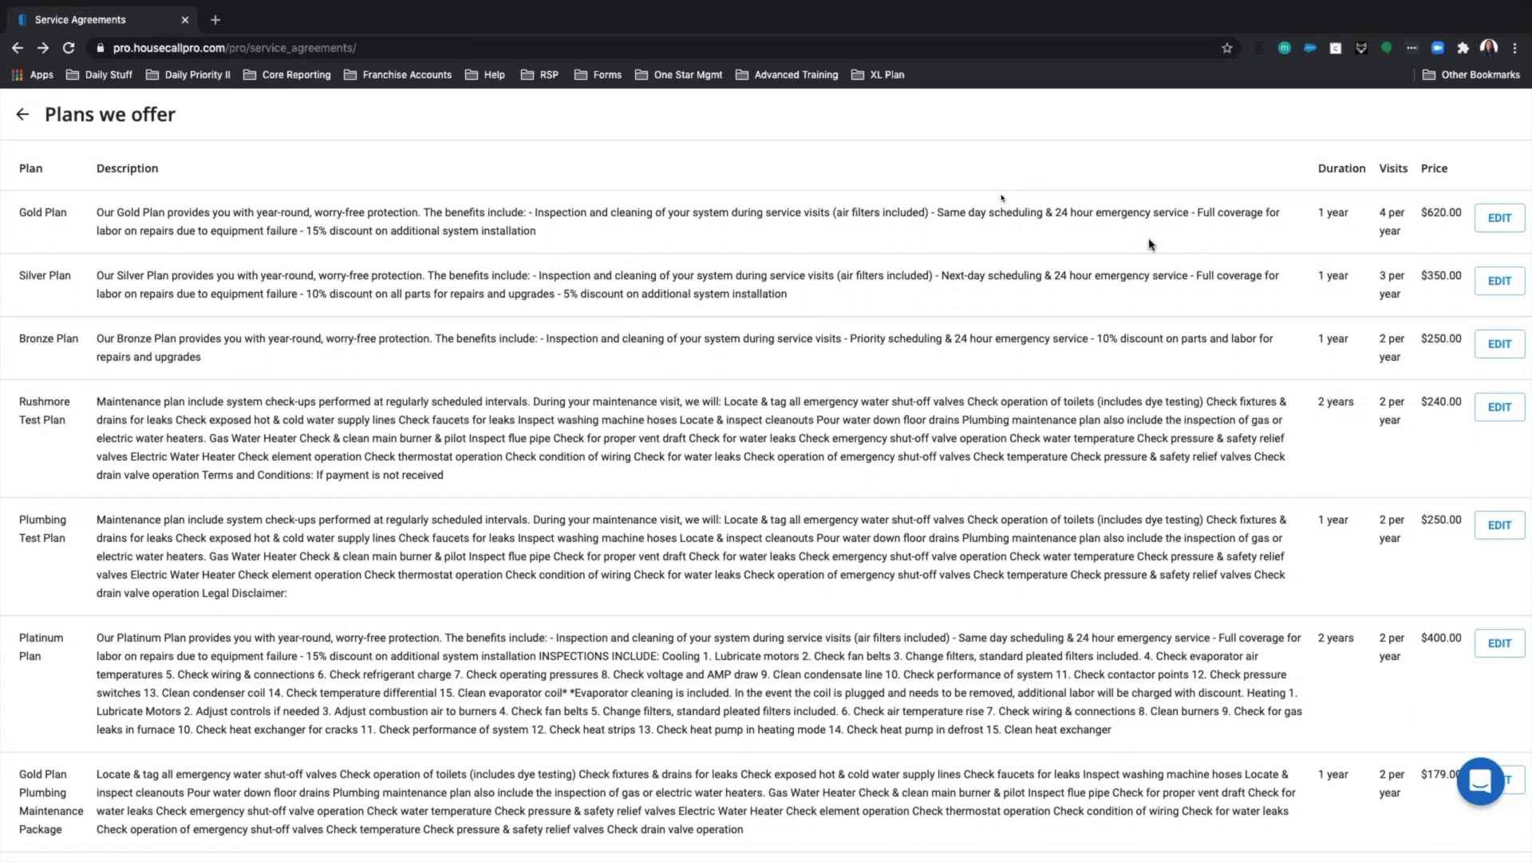
Open the Gold Plan editor and review its 4 visits a year, 1-year duration and $620 price.
{"action": "left_click", "coordinate": [1496, 222]}
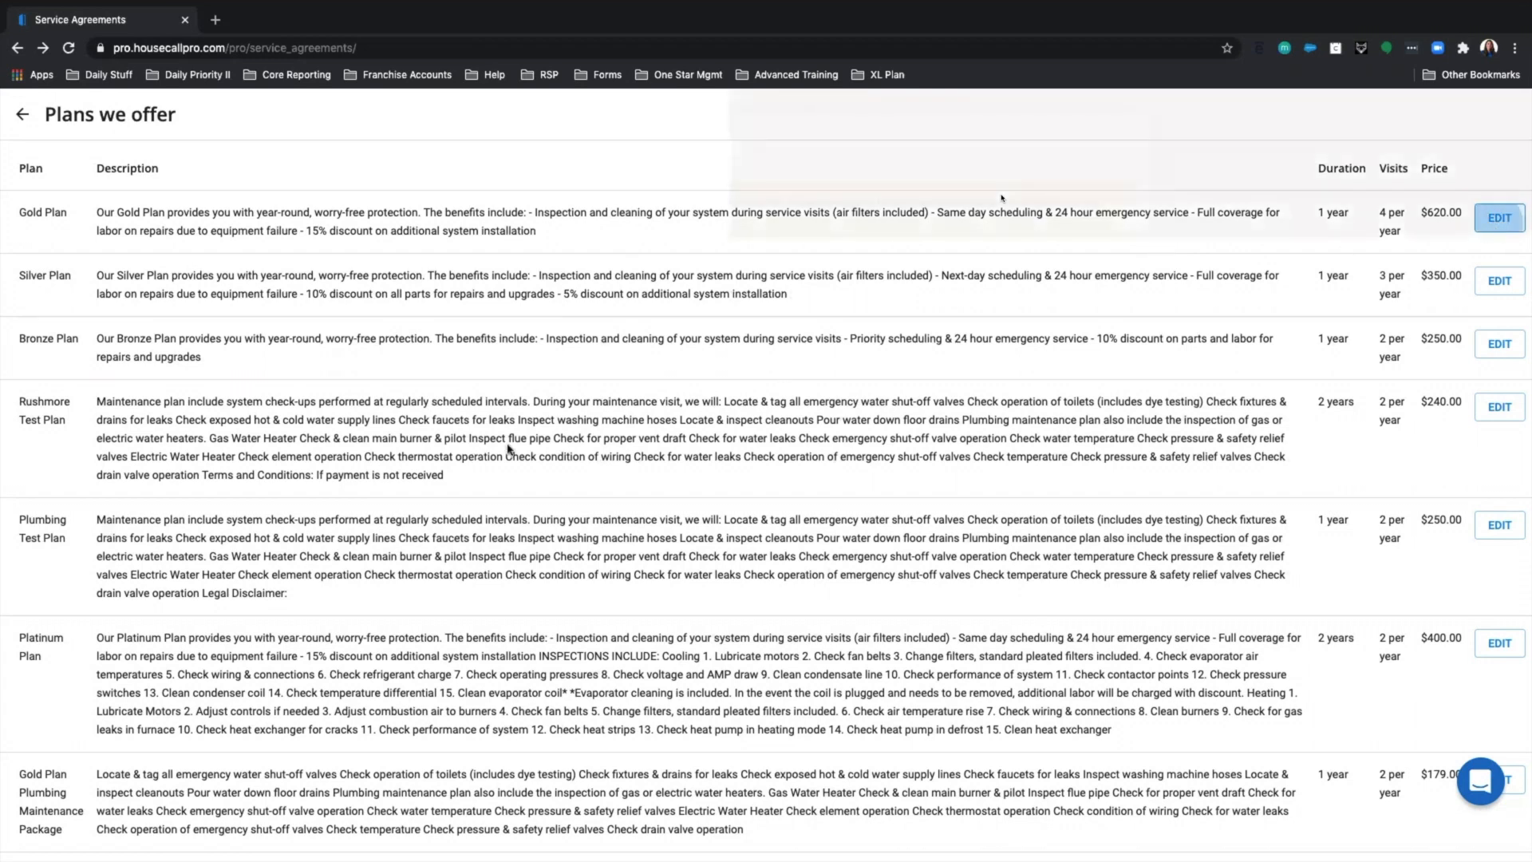
{"action": "scroll", "coordinate": [529, 448], "scroll_direction": "down", "scroll_amount": 2}
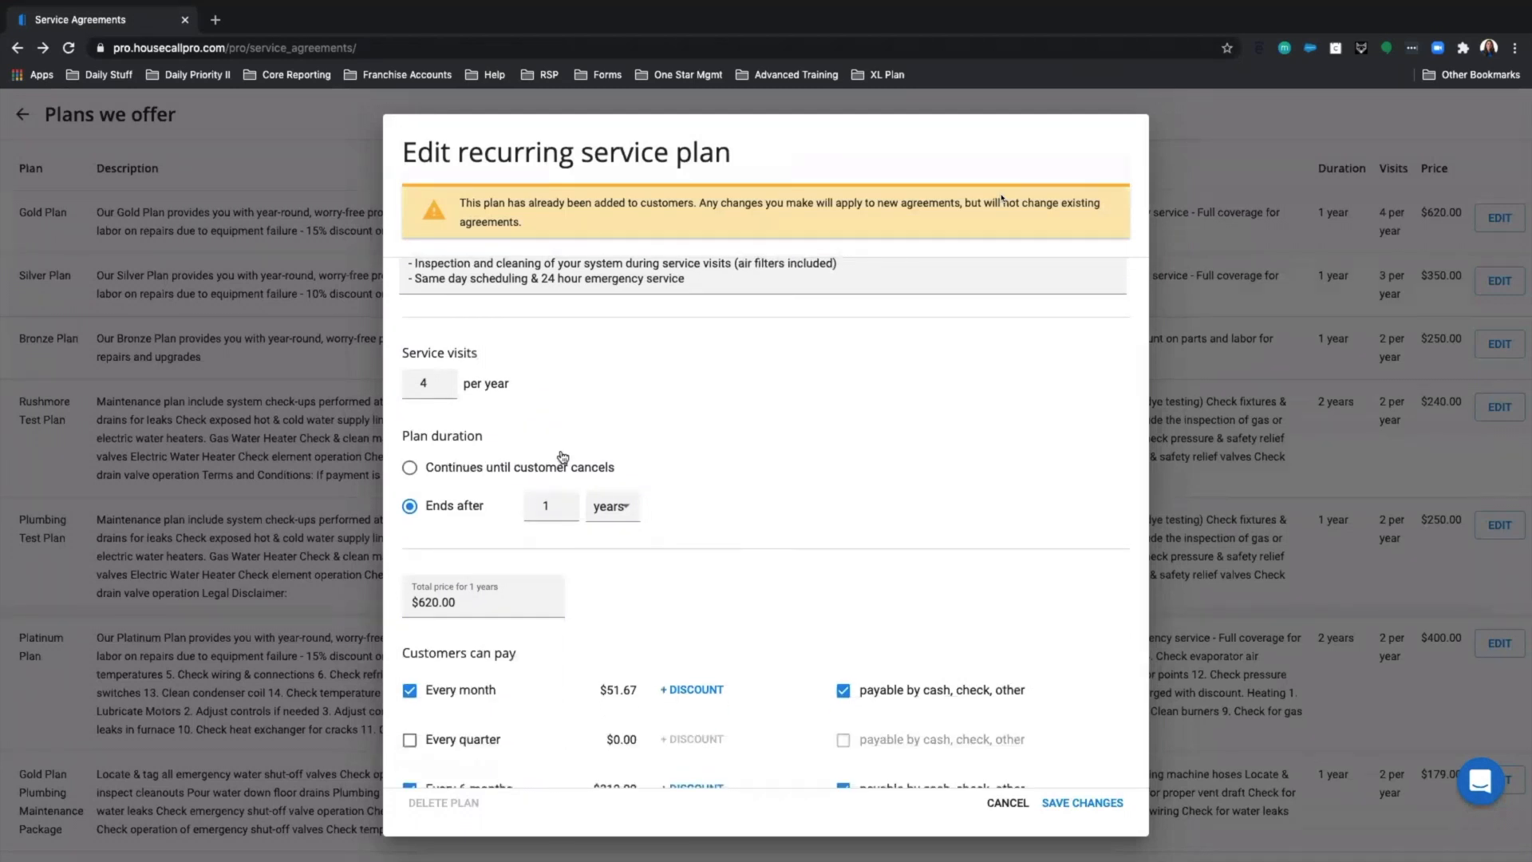
{"action": "scroll", "coordinate": [551, 442], "scroll_direction": "down", "scroll_amount": 3}
{"action": "scroll", "coordinate": [564, 352], "scroll_direction": "up", "scroll_amount": 3}
{"action": "scroll", "coordinate": [559, 399], "scroll_direction": "up", "scroll_amount": 2}
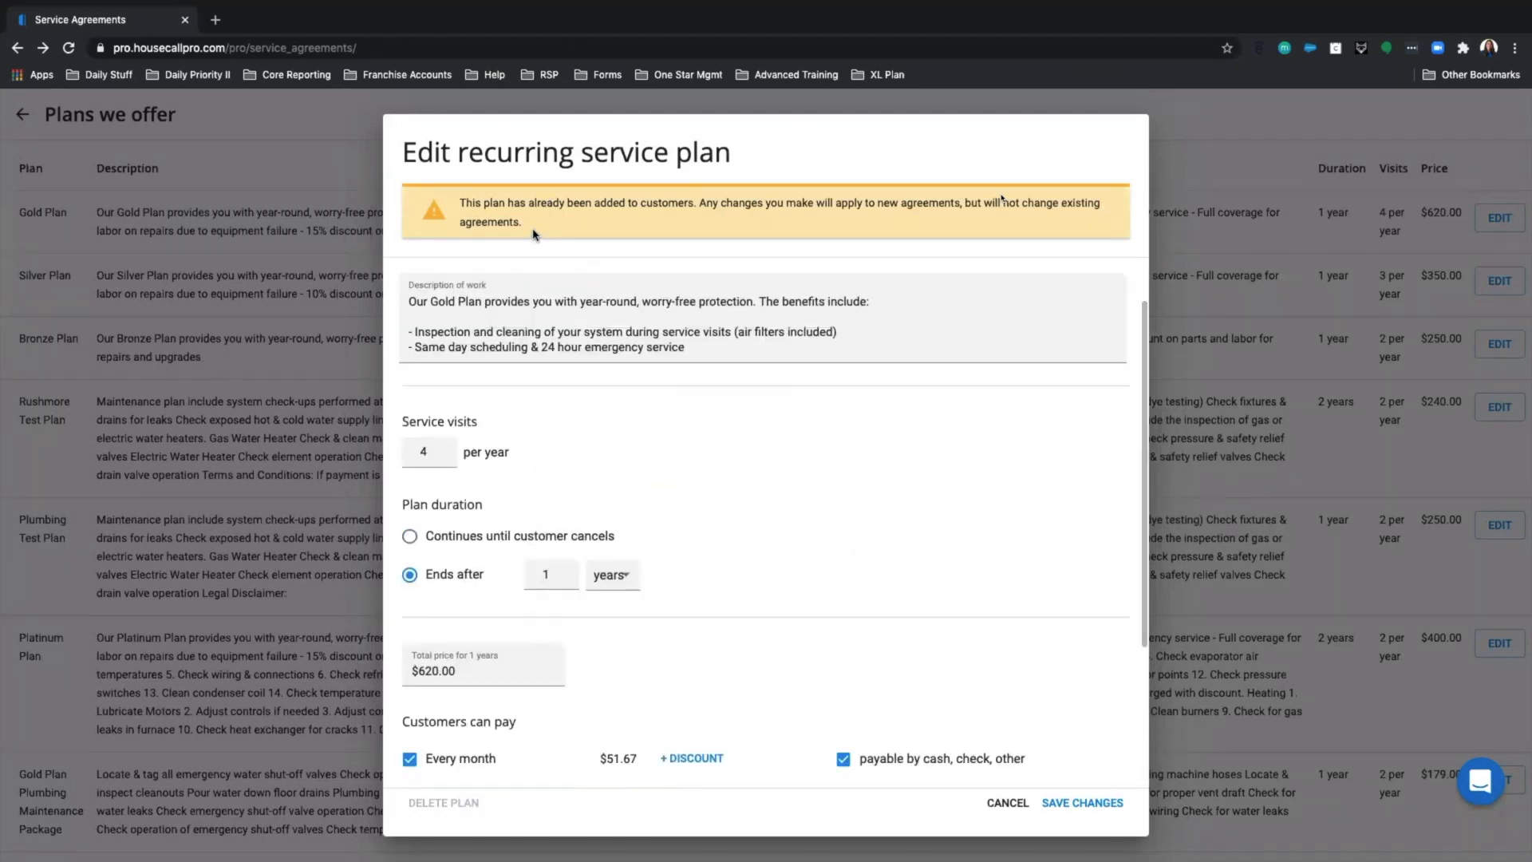
{"action": "triple_click", "coordinate": [514, 222]}
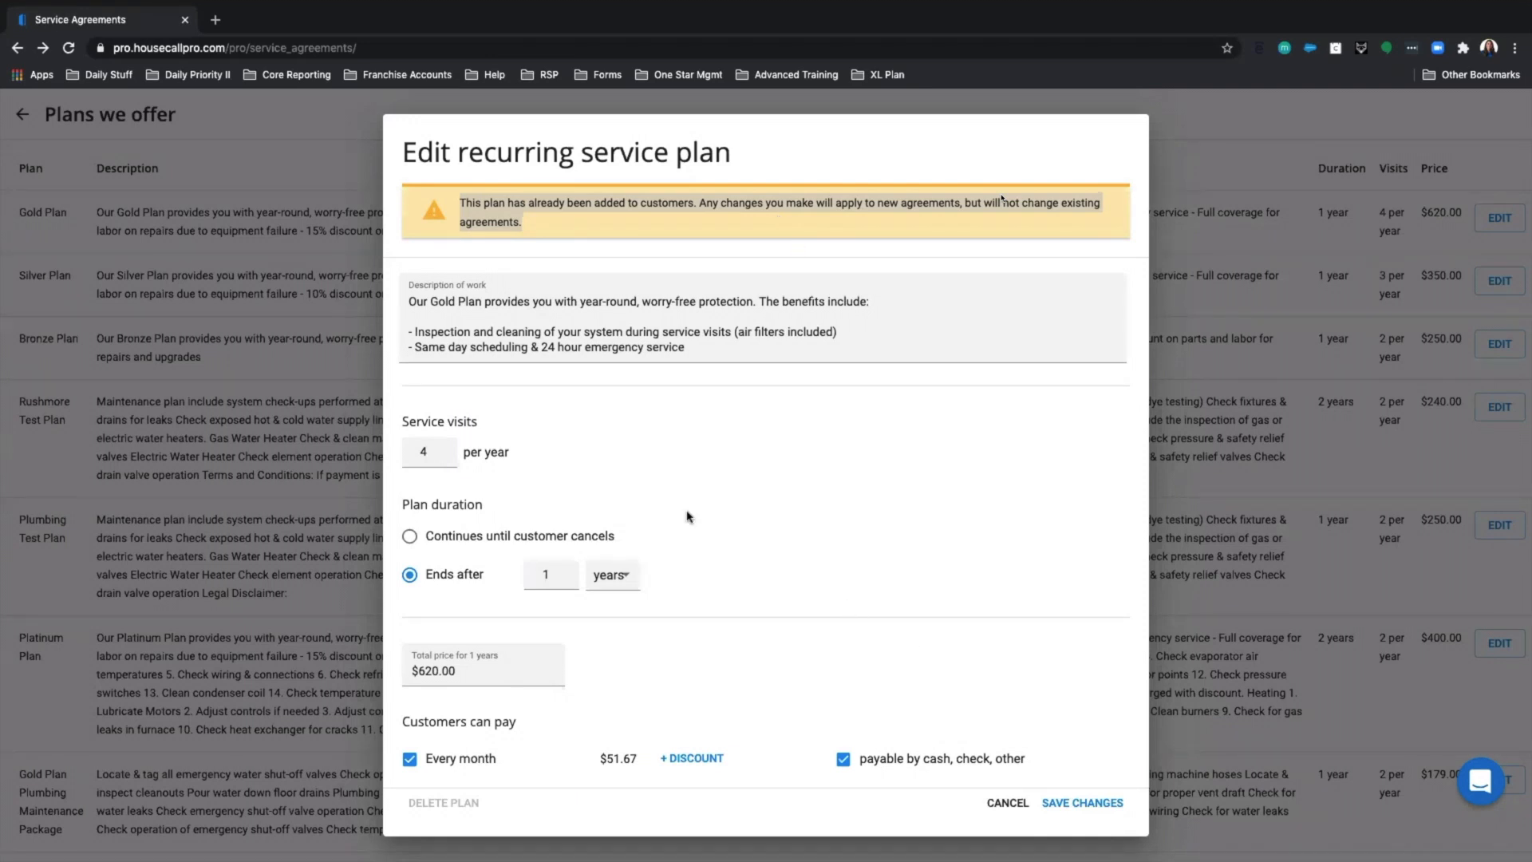
{"action": "scroll", "coordinate": [708, 542], "scroll_direction": "down", "scroll_amount": 1}
{"action": "scroll", "coordinate": [708, 542], "scroll_direction": "down", "scroll_amount": 2}
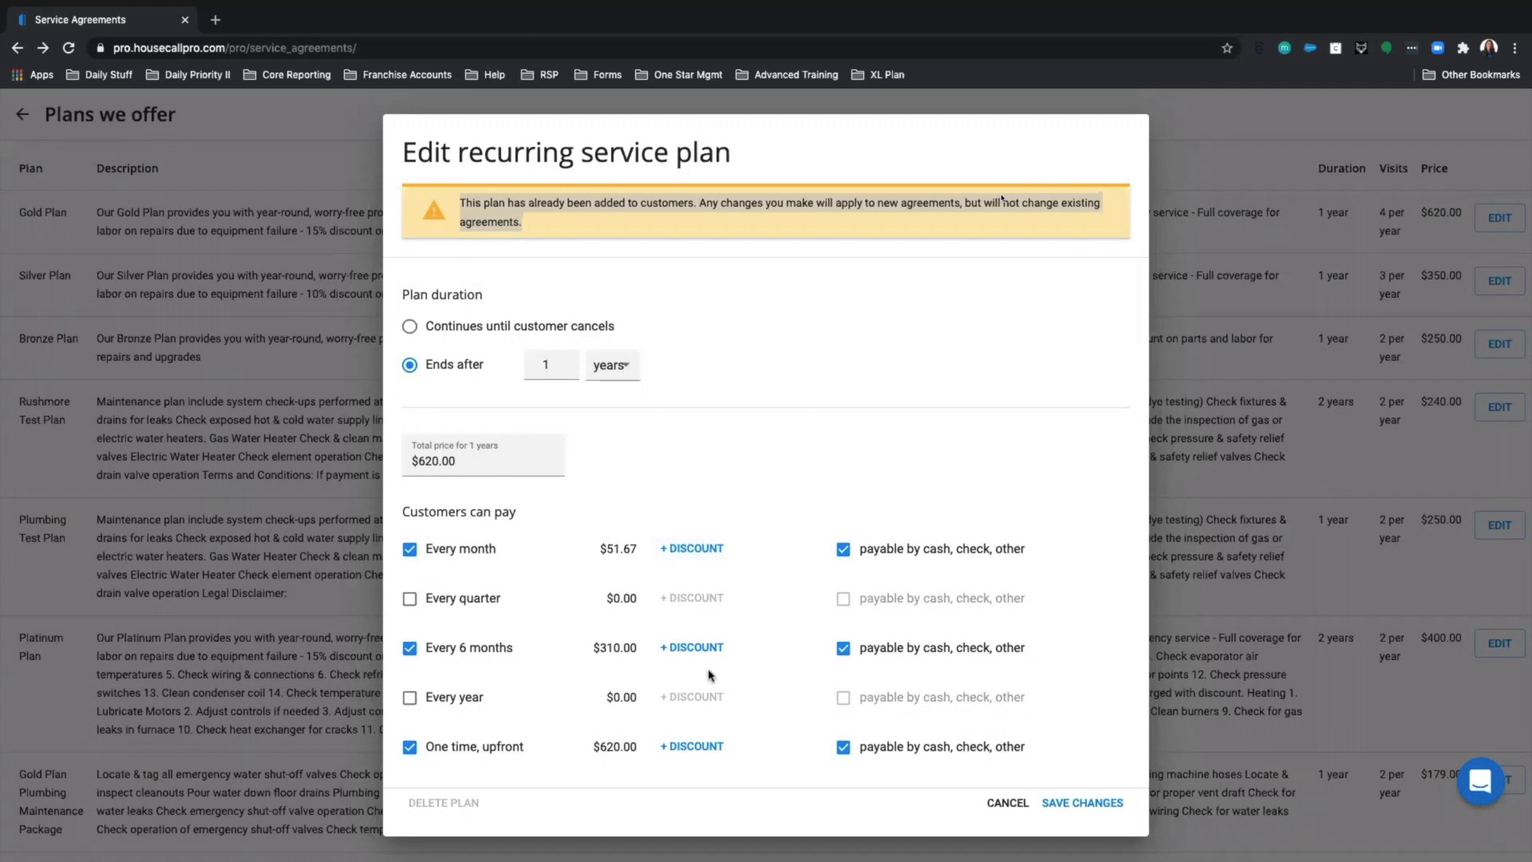
{"action": "scroll", "coordinate": [985, 496], "scroll_direction": "up", "scroll_amount": 4}
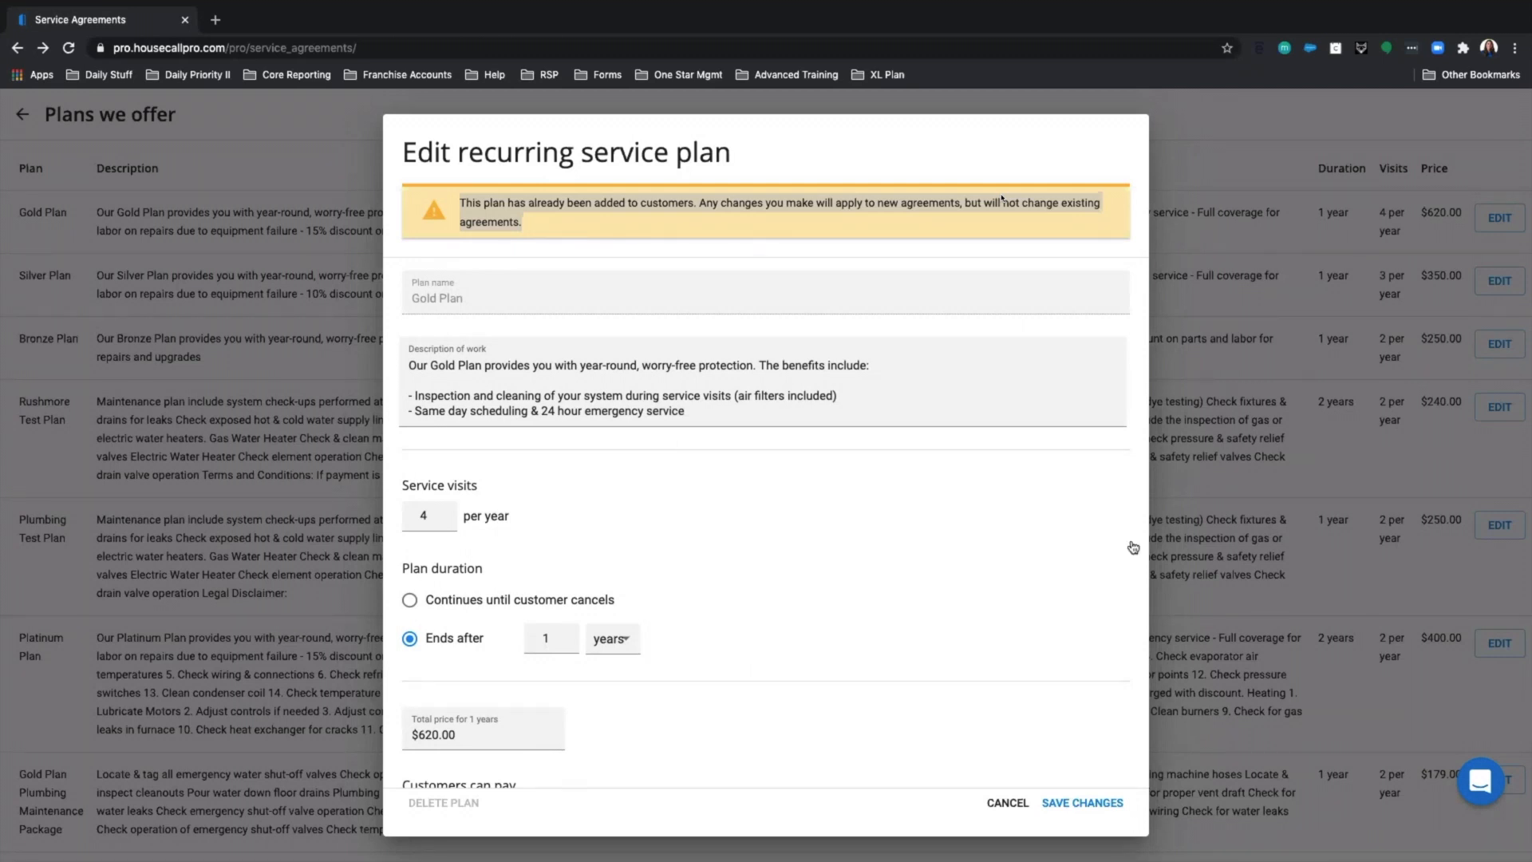
Cancel the Gold Plan edits without saving and look over the 11 offered plans.
{"action": "left_click", "coordinate": [1016, 805]}
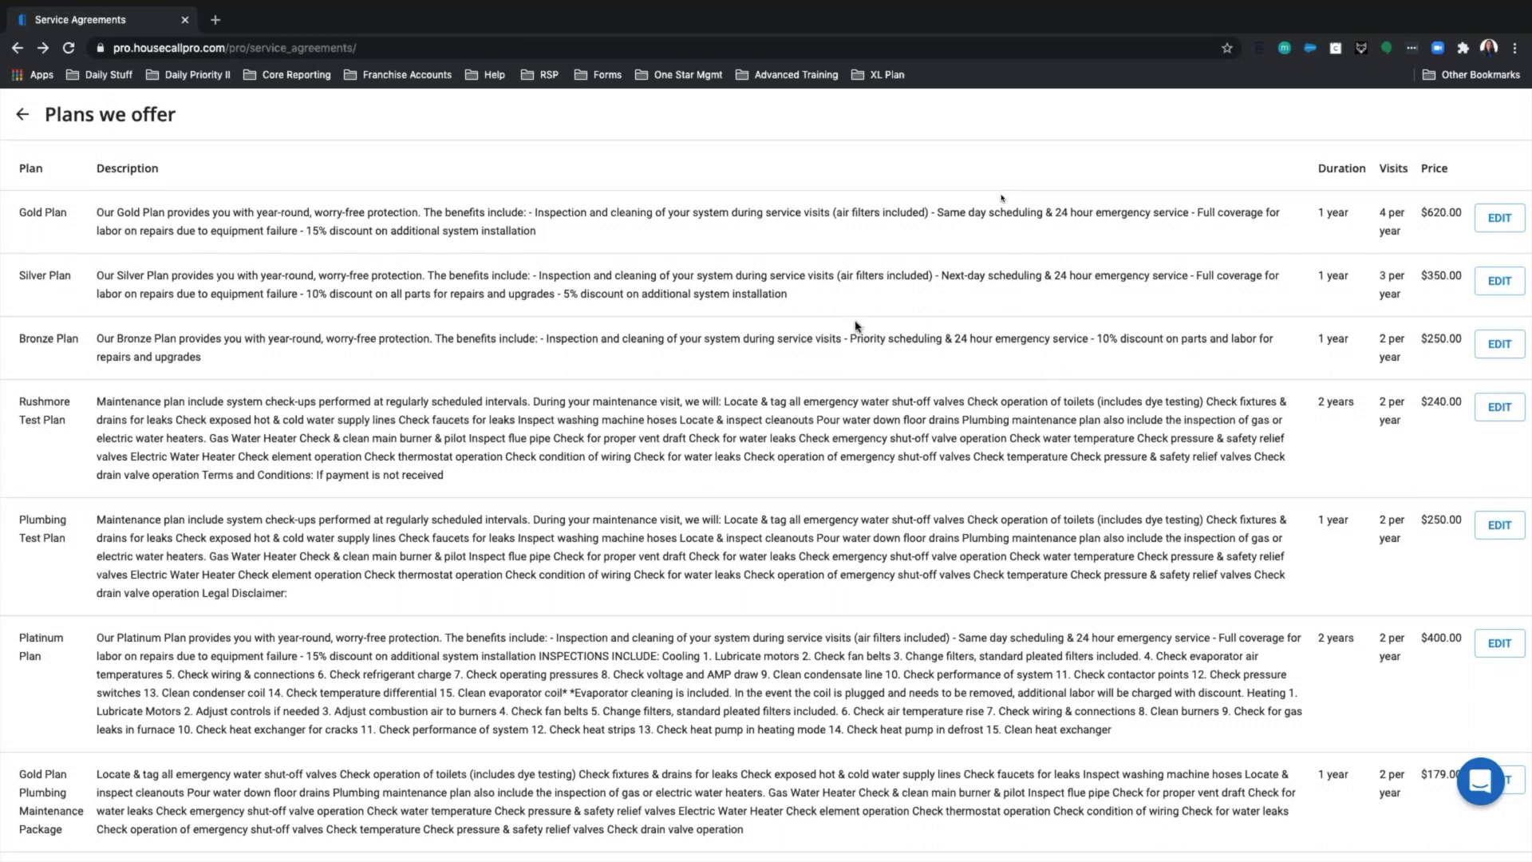
{"action": "scroll", "coordinate": [658, 369], "scroll_direction": "down", "scroll_amount": 3}
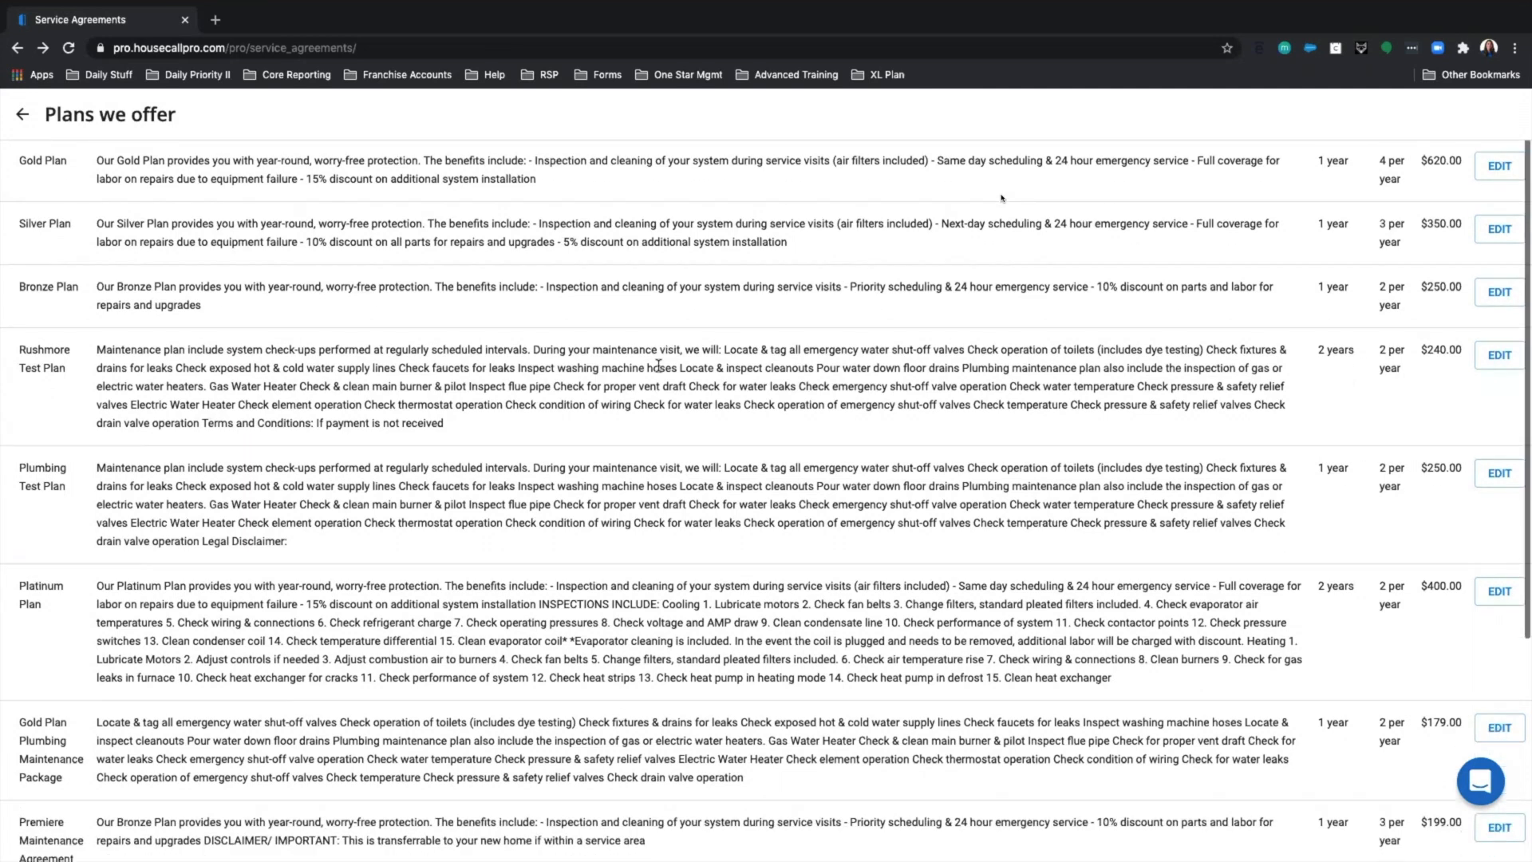
{"action": "scroll", "coordinate": [659, 367], "scroll_direction": "up", "scroll_amount": 2}
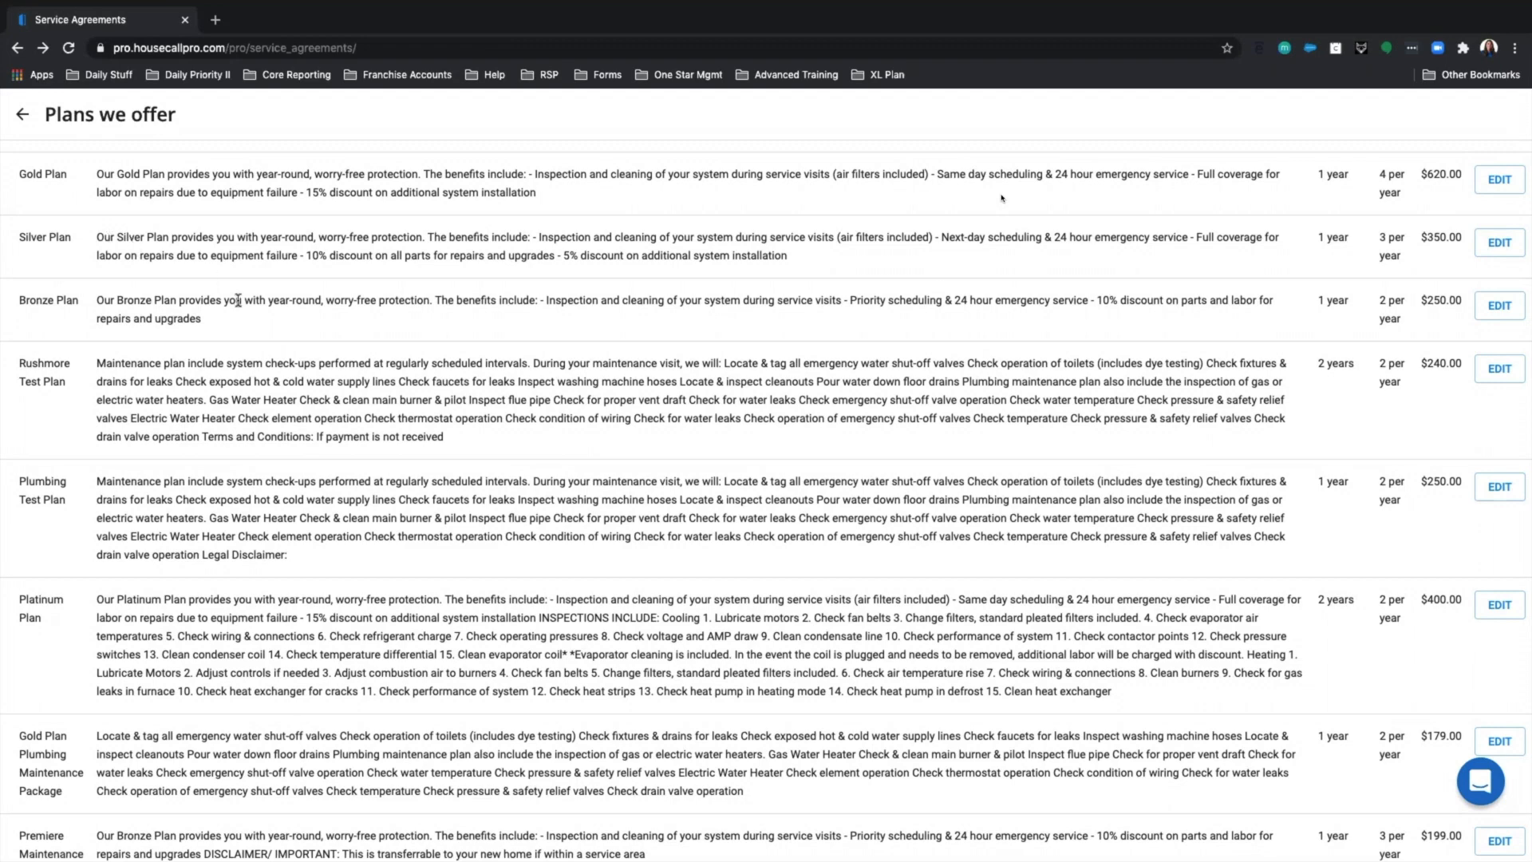
{"action": "scroll", "coordinate": [244, 300], "scroll_direction": "down", "scroll_amount": 4}
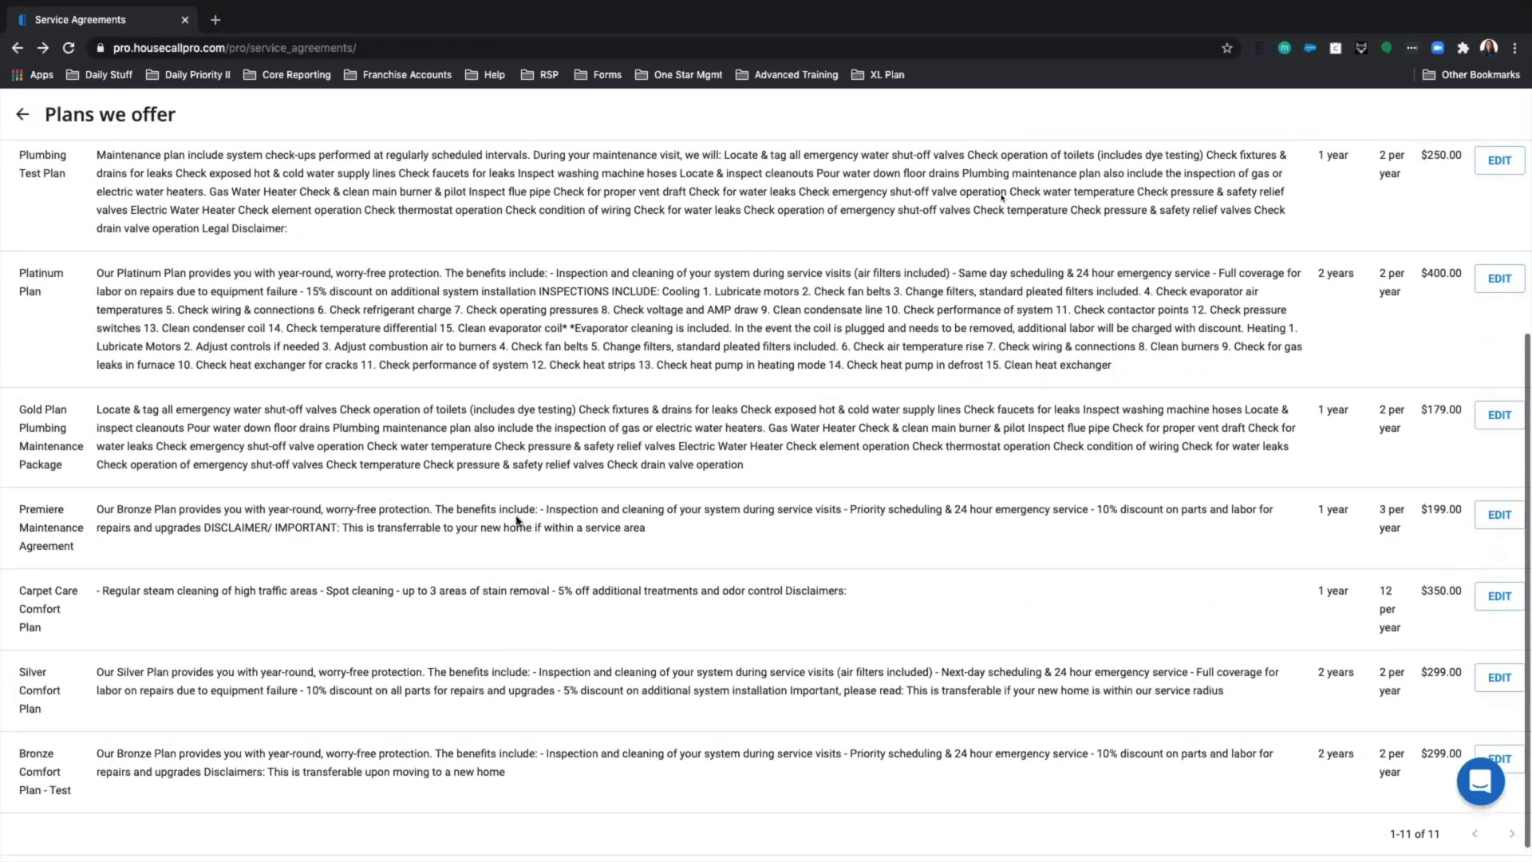
{"action": "scroll", "coordinate": [517, 521], "scroll_direction": "up", "scroll_amount": 5}
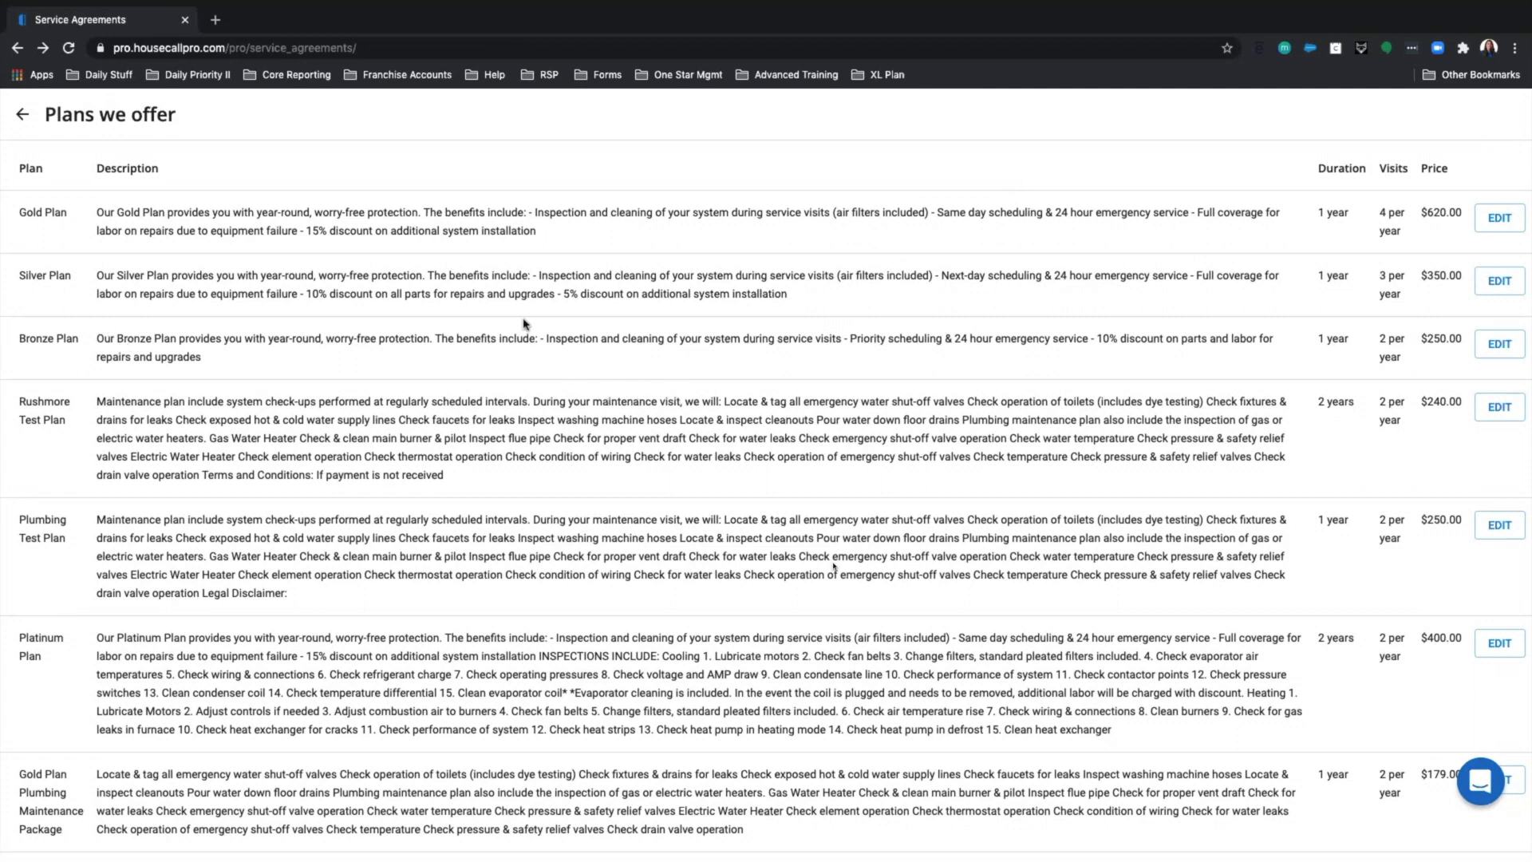
Return to the recurring service plans dashboard and start a new plan.
{"action": "left_click", "coordinate": [24, 116]}
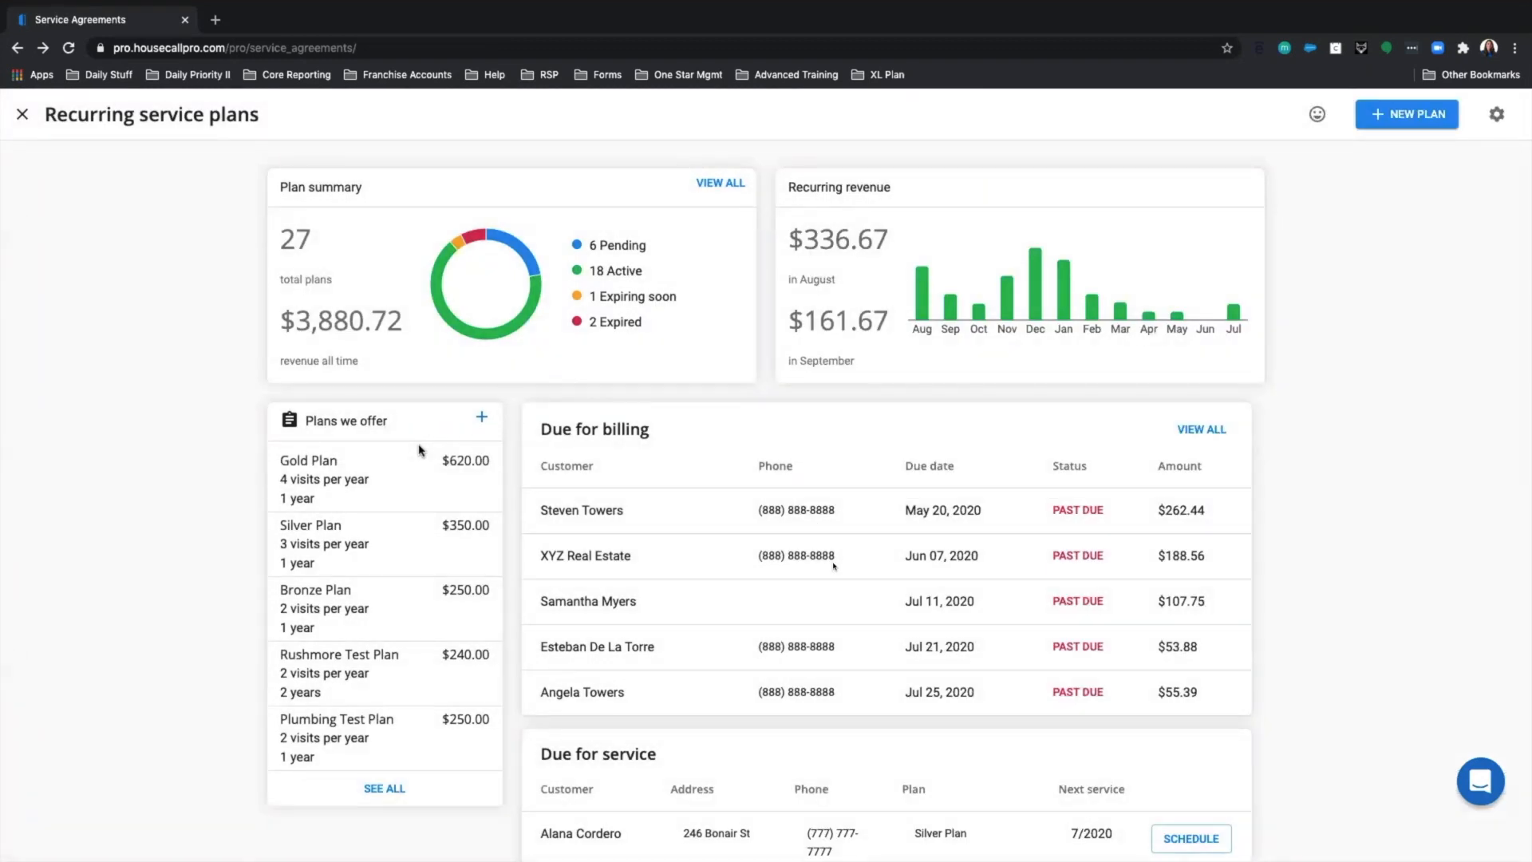
{"action": "scroll", "coordinate": [749, 582], "scroll_direction": "down", "scroll_amount": 3}
{"action": "scroll", "coordinate": [750, 582], "scroll_direction": "up", "scroll_amount": 2}
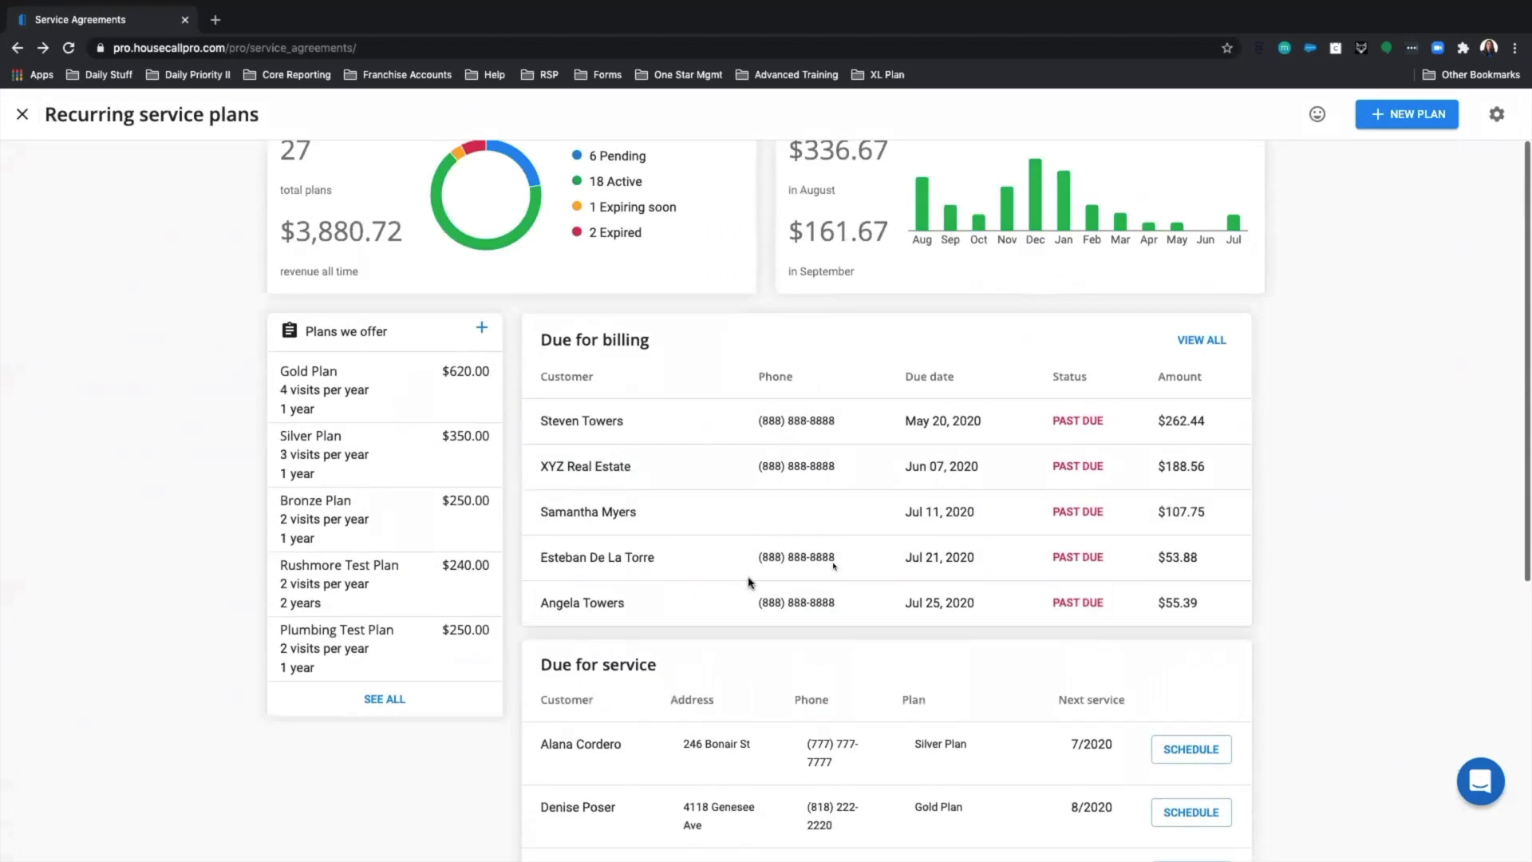
{"action": "scroll", "coordinate": [749, 582], "scroll_direction": "up", "scroll_amount": 1}
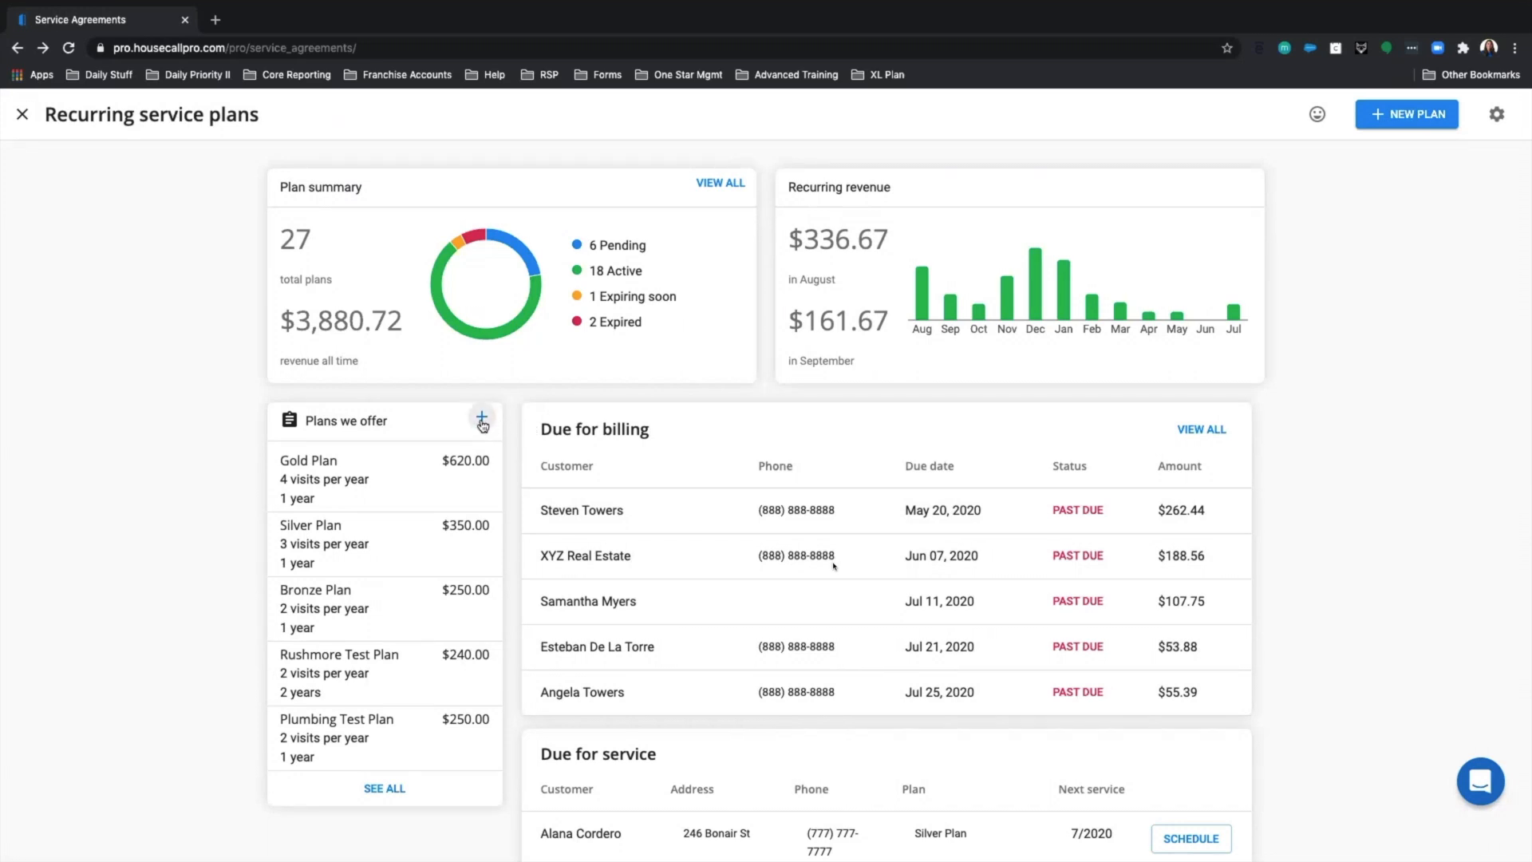
{"action": "left_click", "coordinate": [1395, 126]}
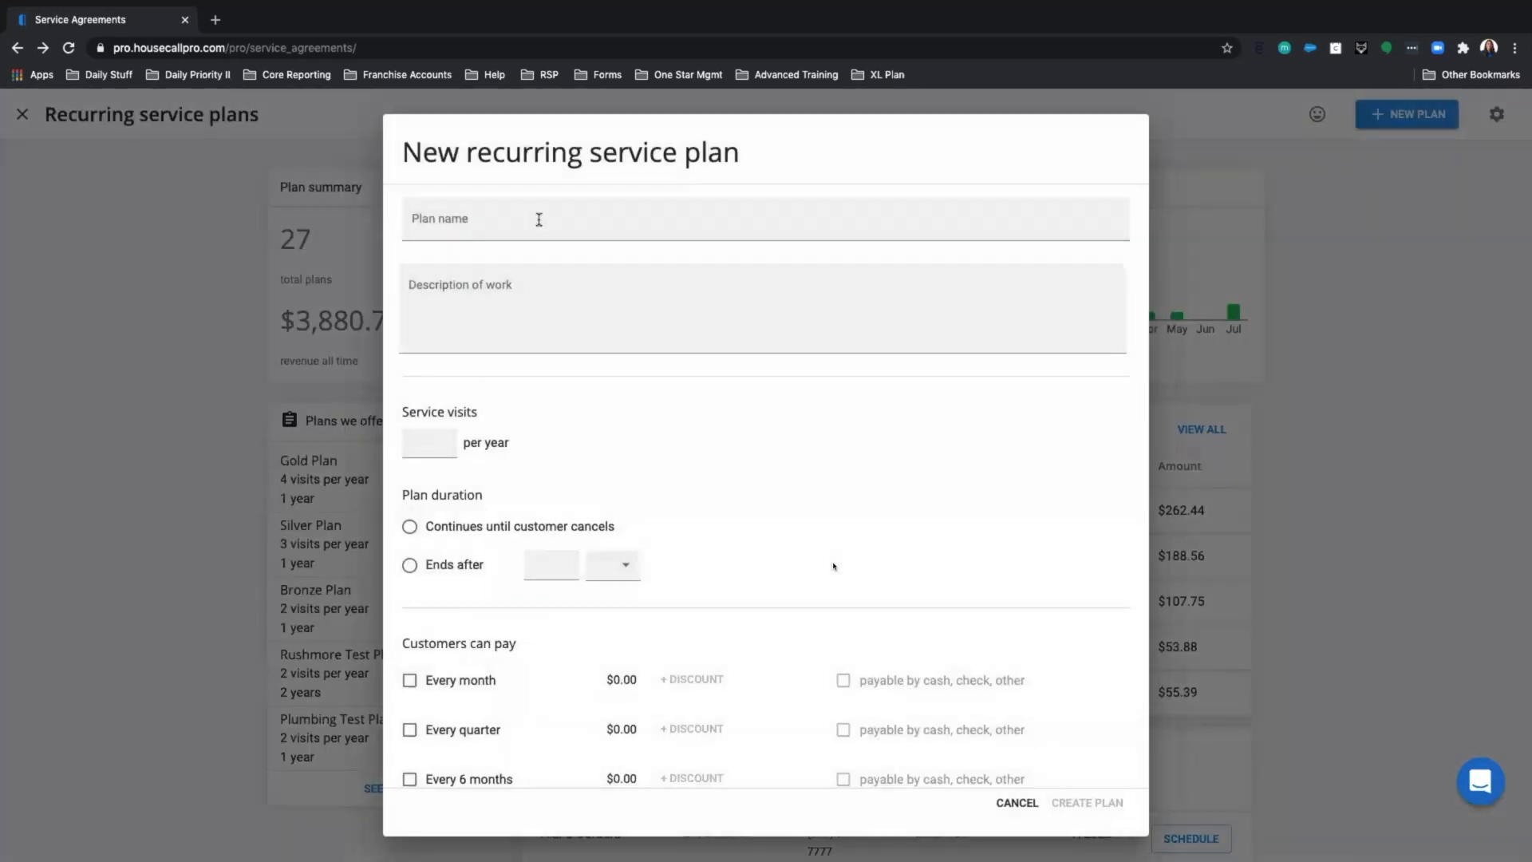
Name the new plan 'Rushmore Bronze Comfort Plan'.
{"action": "left_click", "coordinate": [539, 220]}
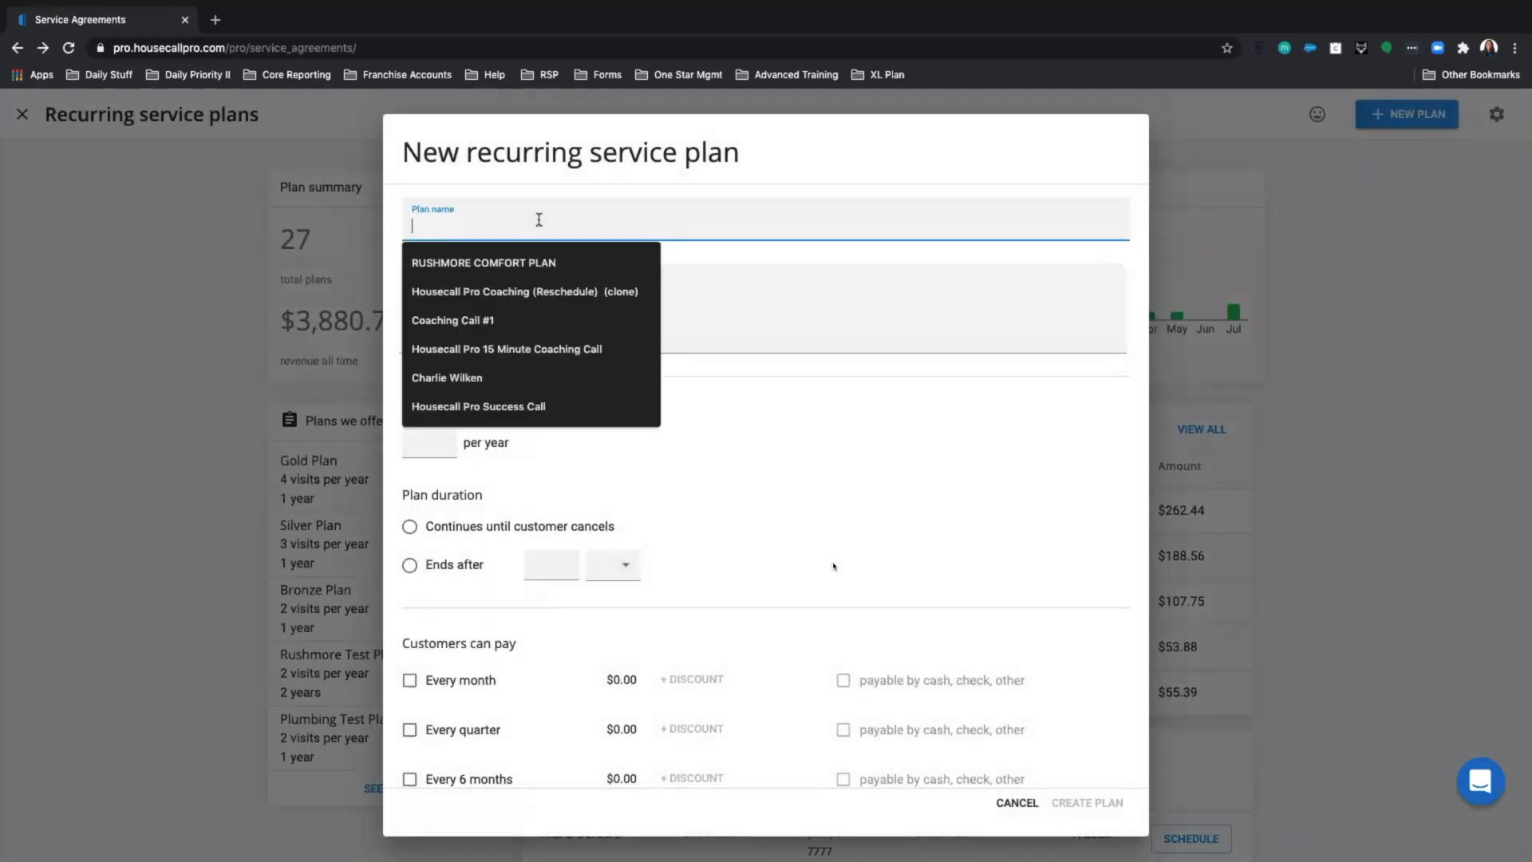
{"action": "type", "text": "Bron"}
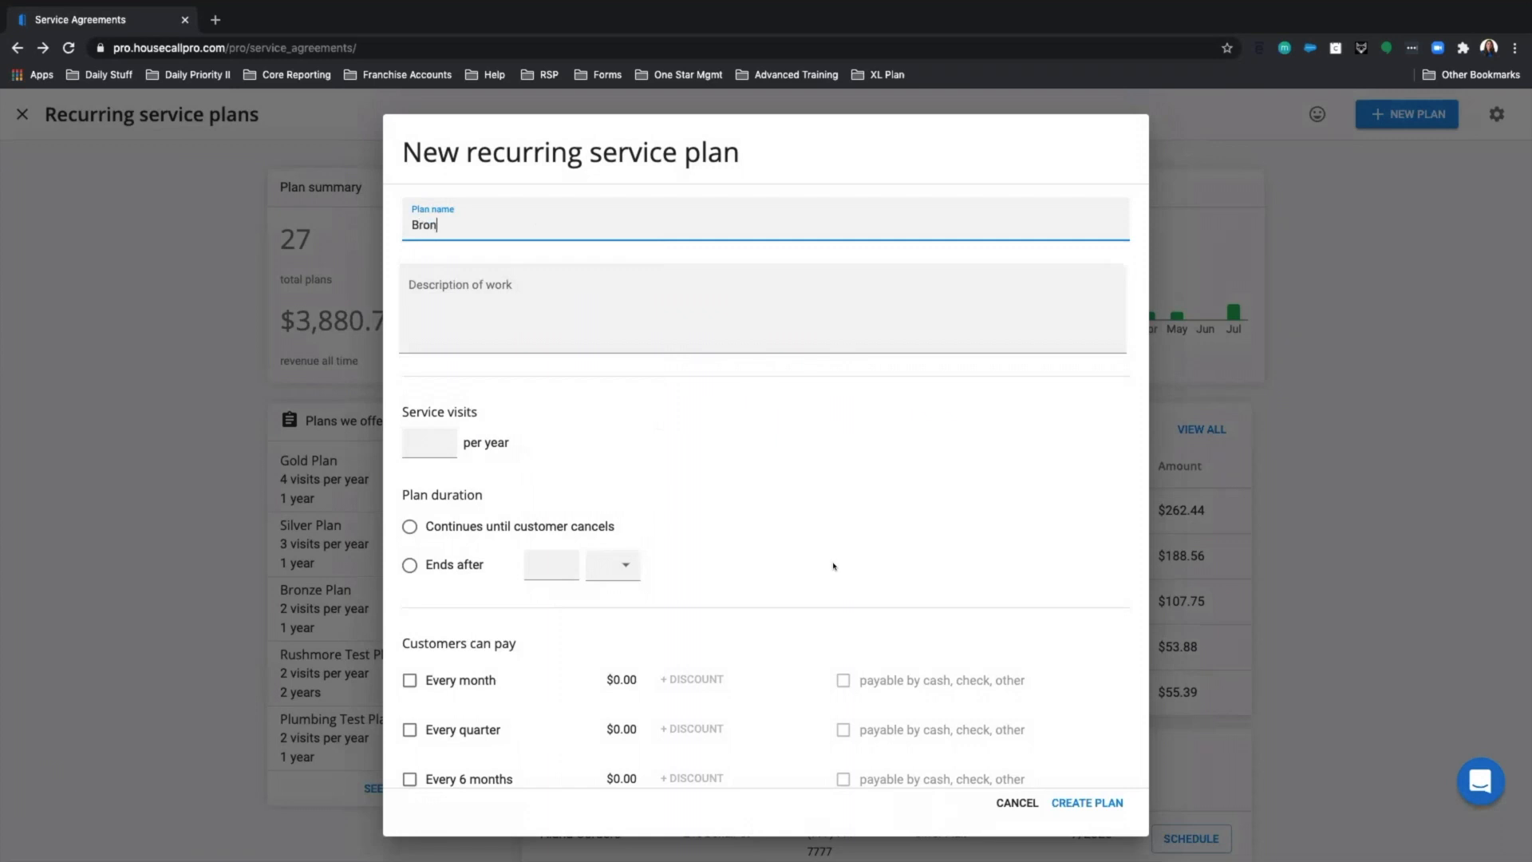
{"action": "type", "text": "ze Rus"}
{"action": "key", "text": "BackSpace"}
{"action": "key", "text": "BackSpace"}
{"action": "key", "text": "BackSpace"}
{"action": "key", "text": "BackSpace"}
{"action": "key", "text": "BackSpace"}
{"action": "key", "text": "BackSpace"}
{"action": "key", "text": "BackSpace"}
{"action": "key", "text": "BackSpace"}
{"action": "key", "text": "BackSpace"}
{"action": "key", "text": "BackSpace"}
{"action": "type", "text": "Rush"}
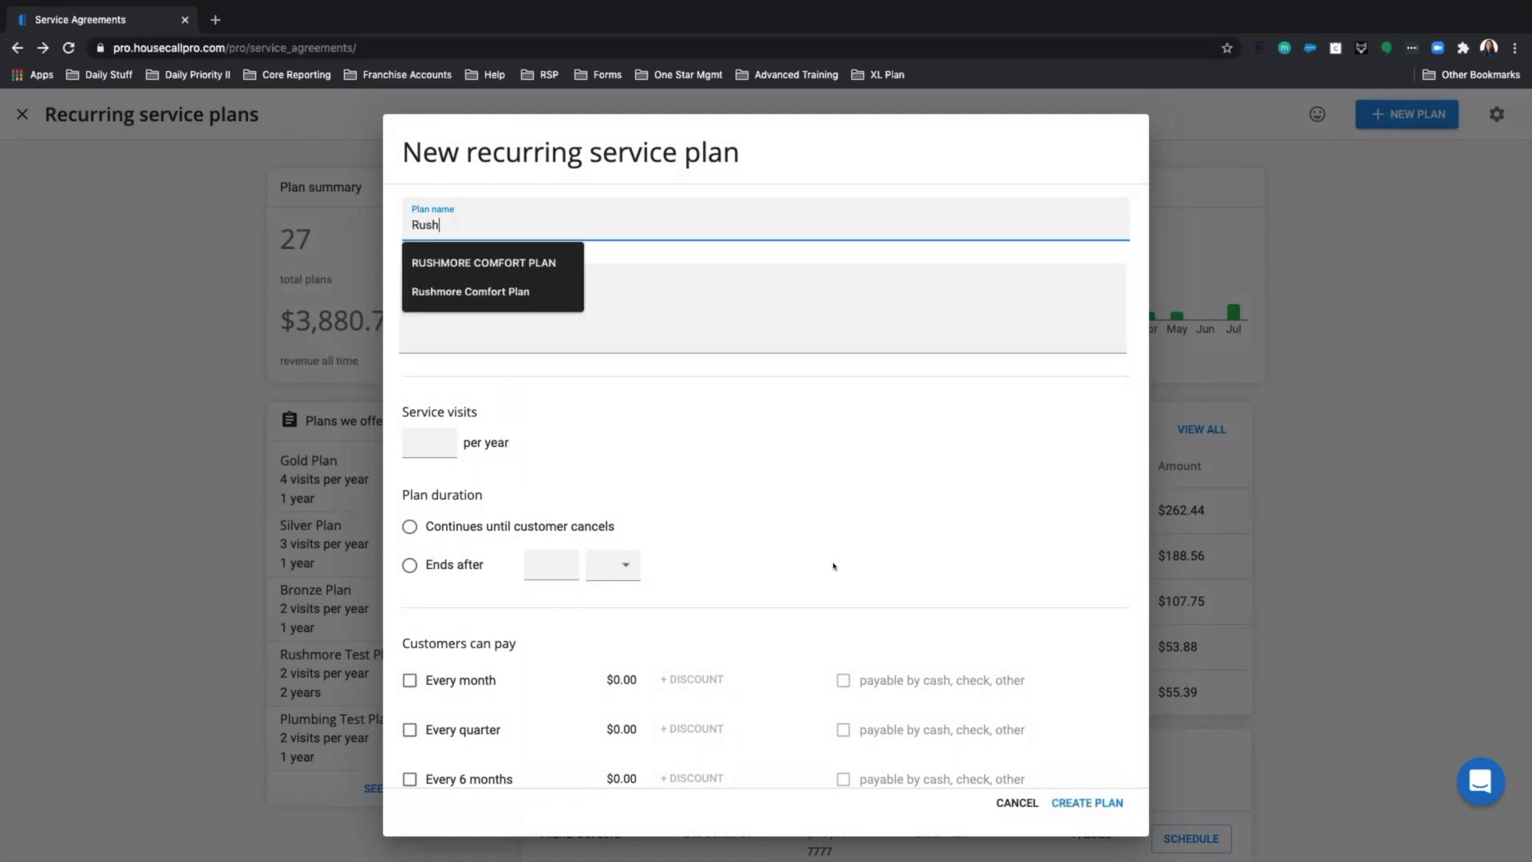
{"action": "type", "text": "more B"}
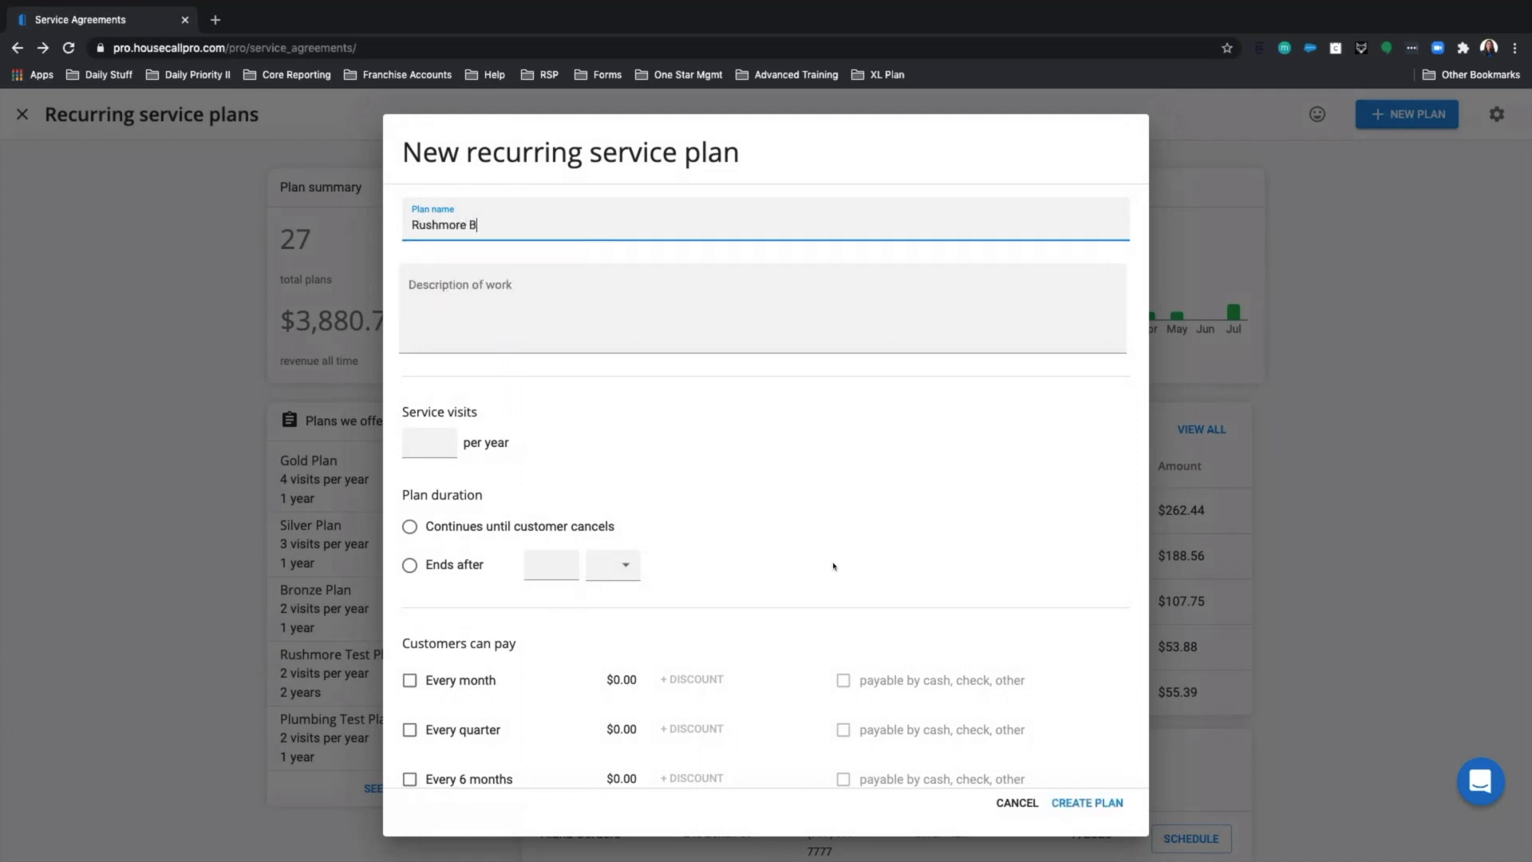
{"action": "type", "text": "ronze Comfort Plan"}
Paste text into the Description of work, then delete the wrongly pasted text.
{"action": "left_click", "coordinate": [423, 290]}
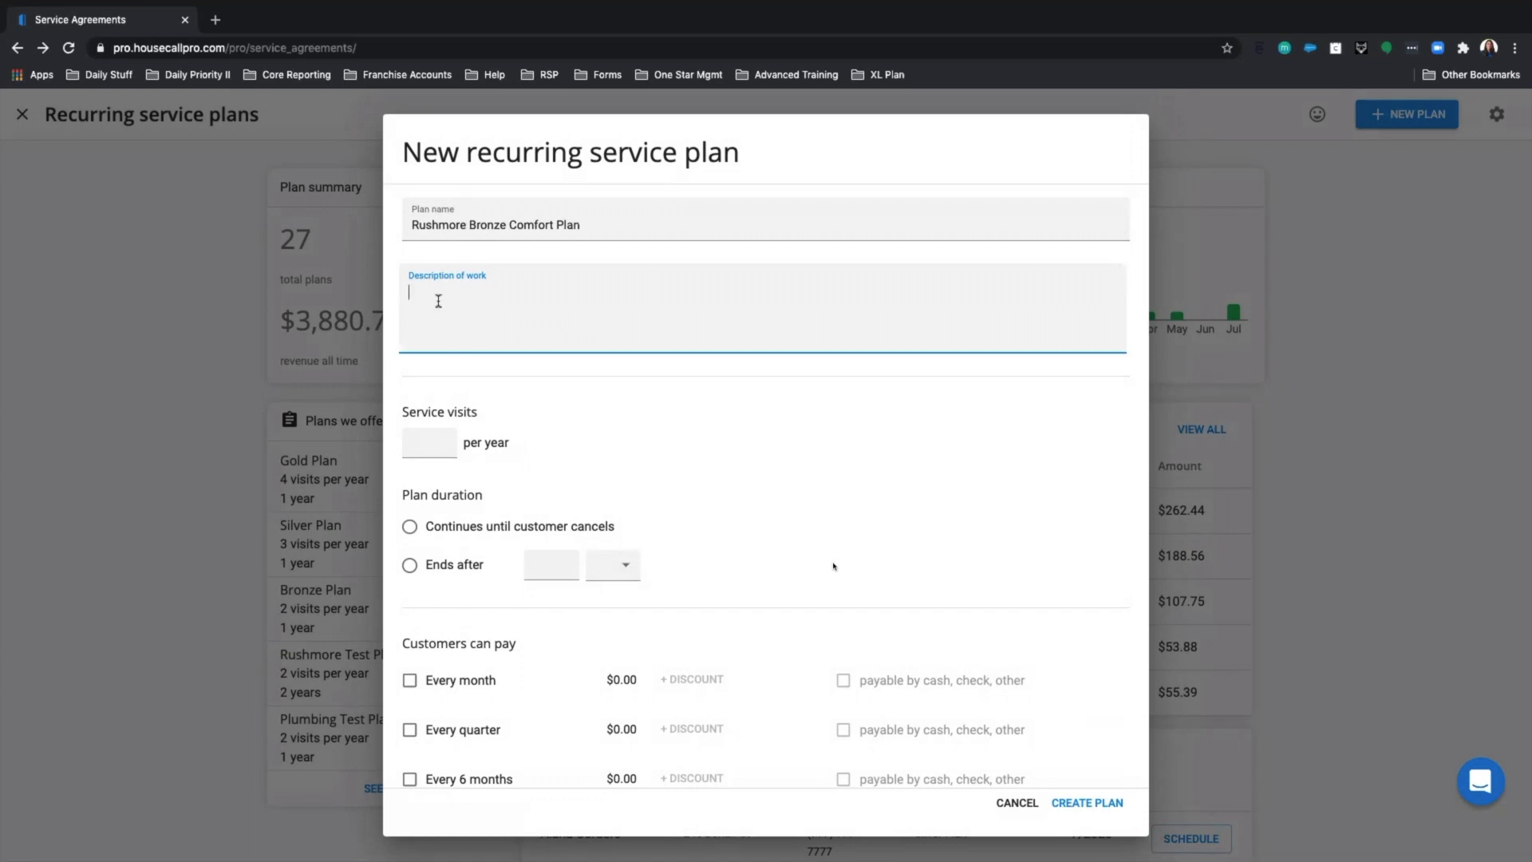
{"action": "right_click", "coordinate": [445, 300]}
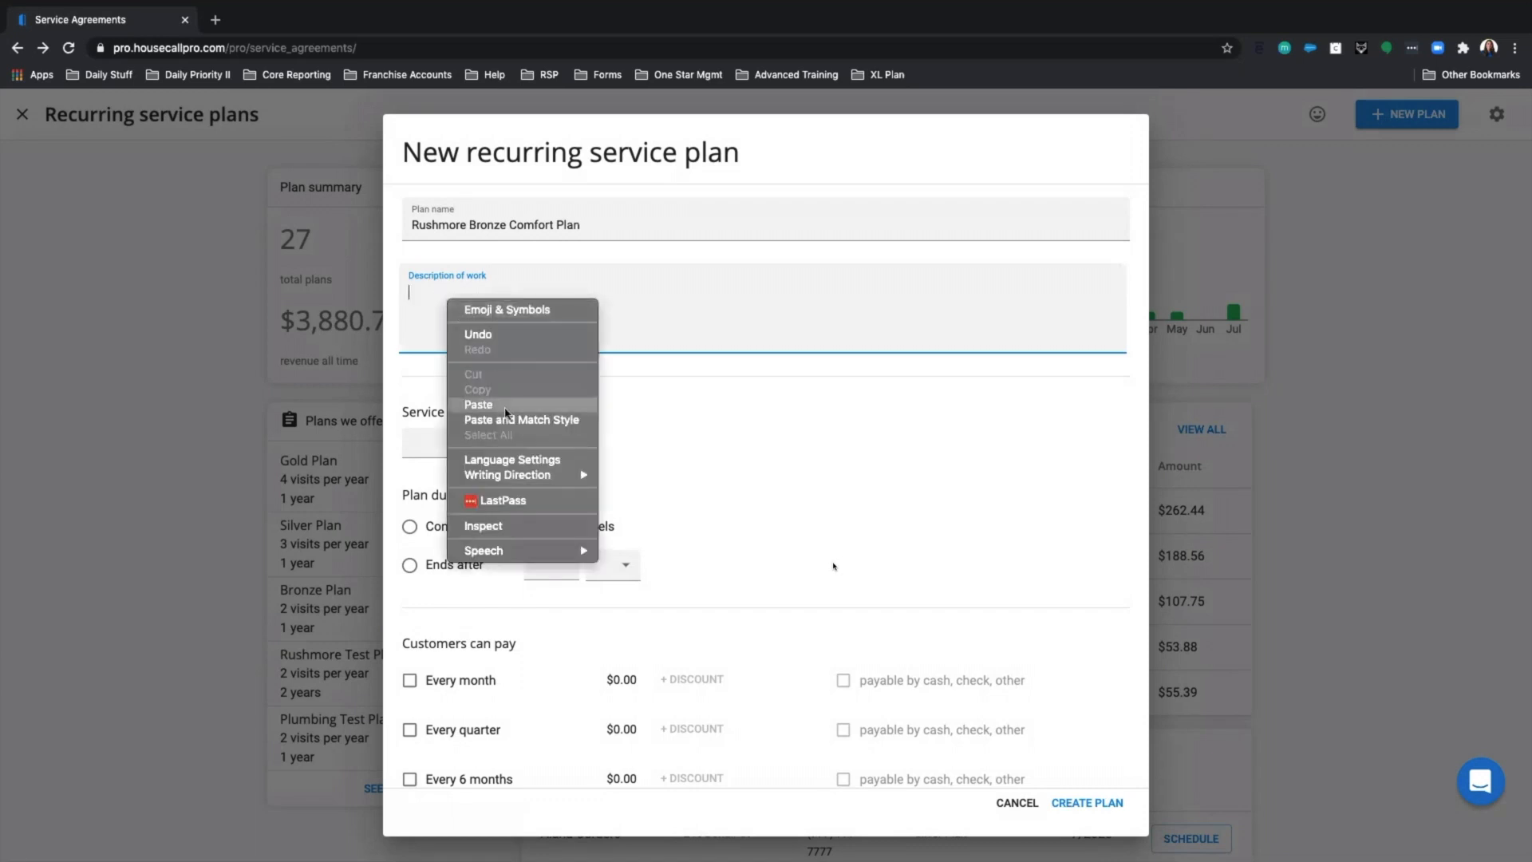
{"action": "left_click", "coordinate": [479, 405]}
{"action": "left_click_drag", "start_coordinate": [622, 296], "coordinate": [393, 299]}
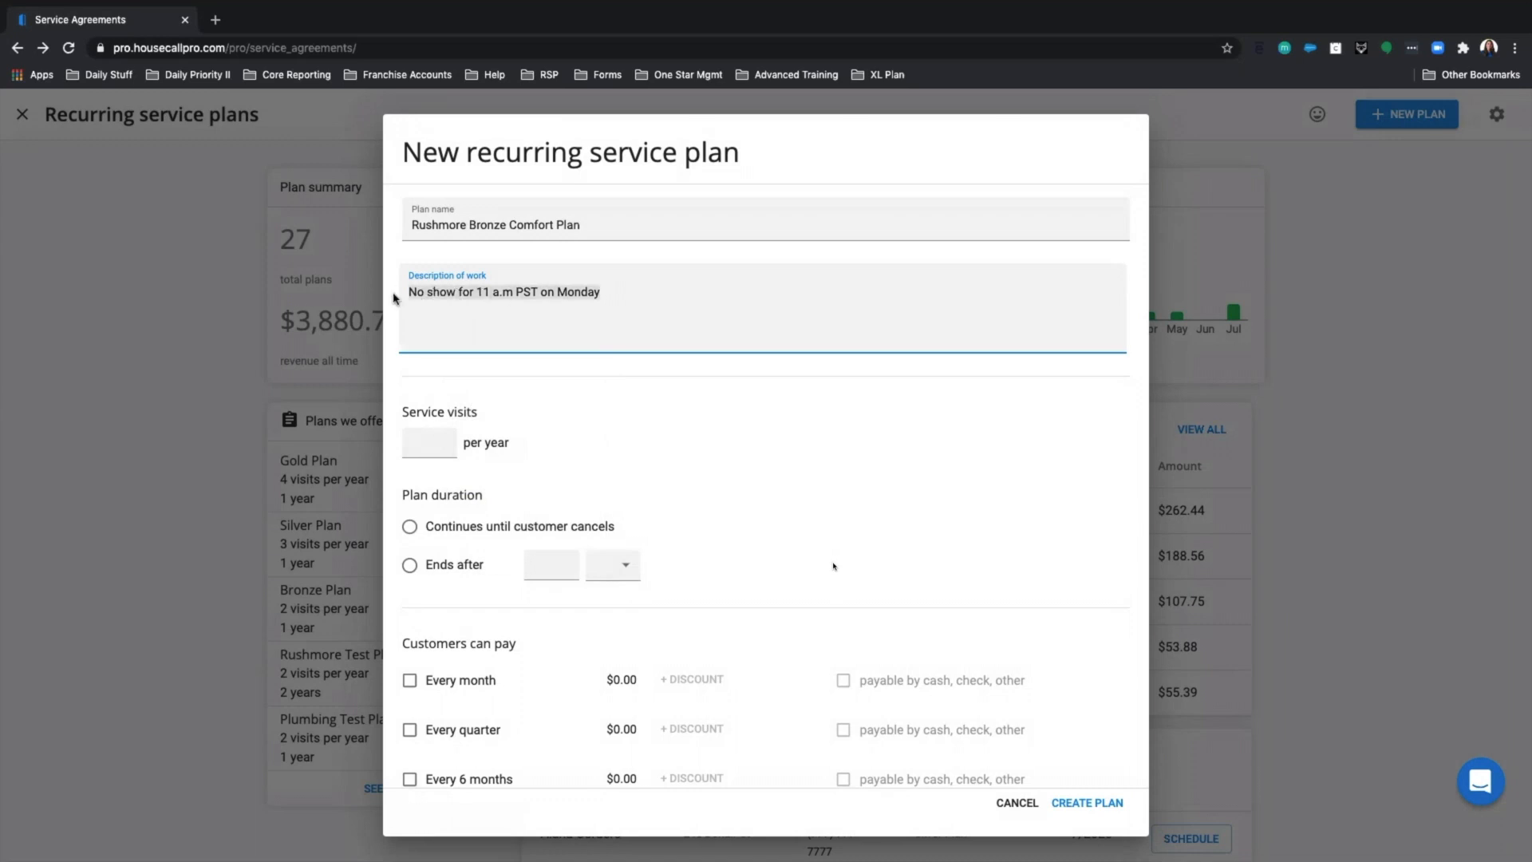
{"action": "key", "text": "BackSpace"}
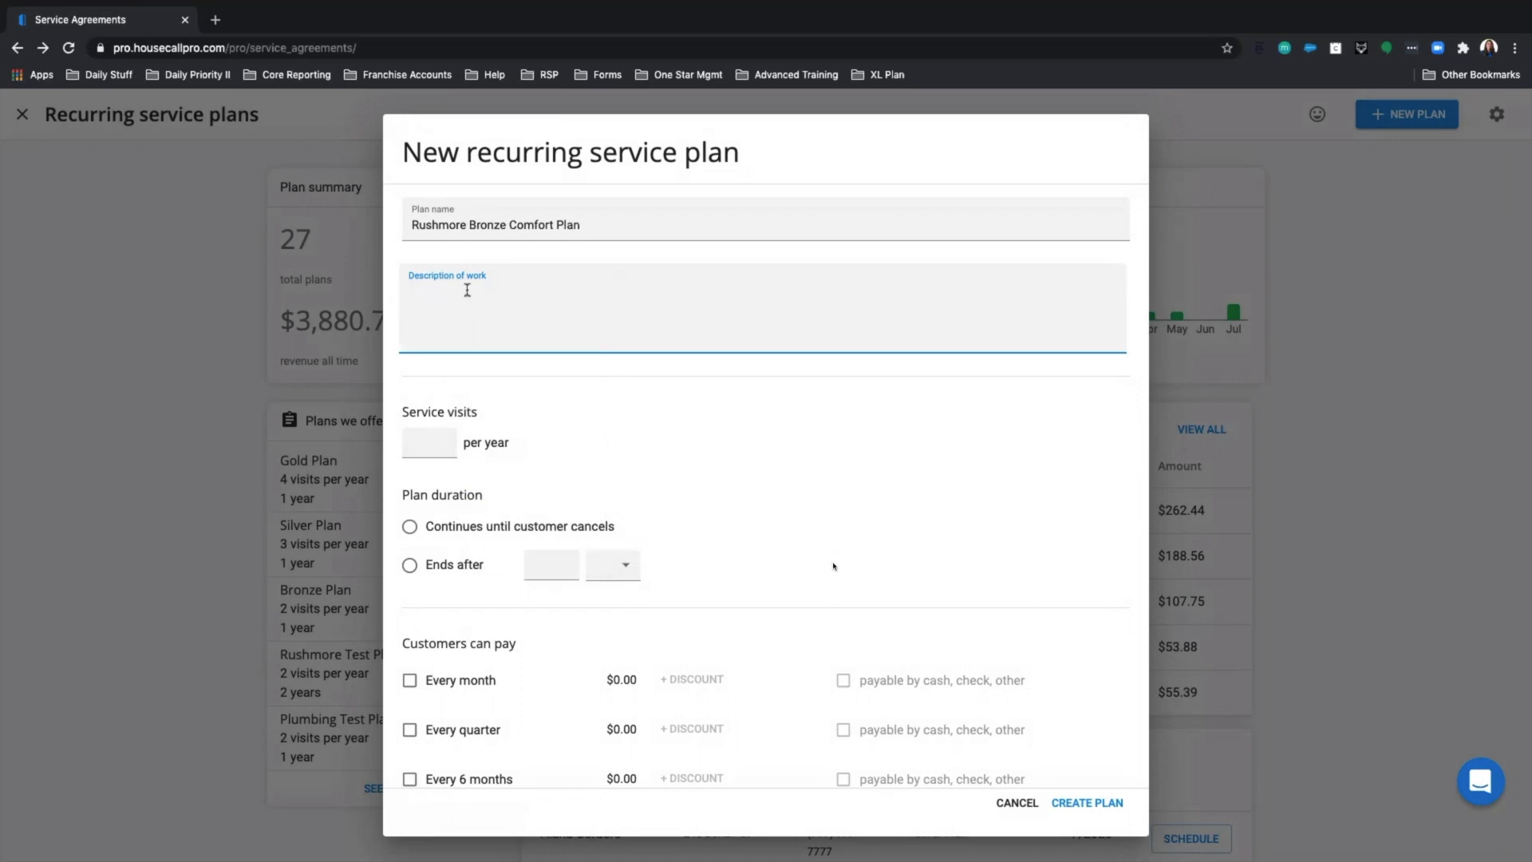
In a new browser tab, open the Help Center's Recurring Service Plans collection.
{"action": "left_click", "coordinate": [214, 19]}
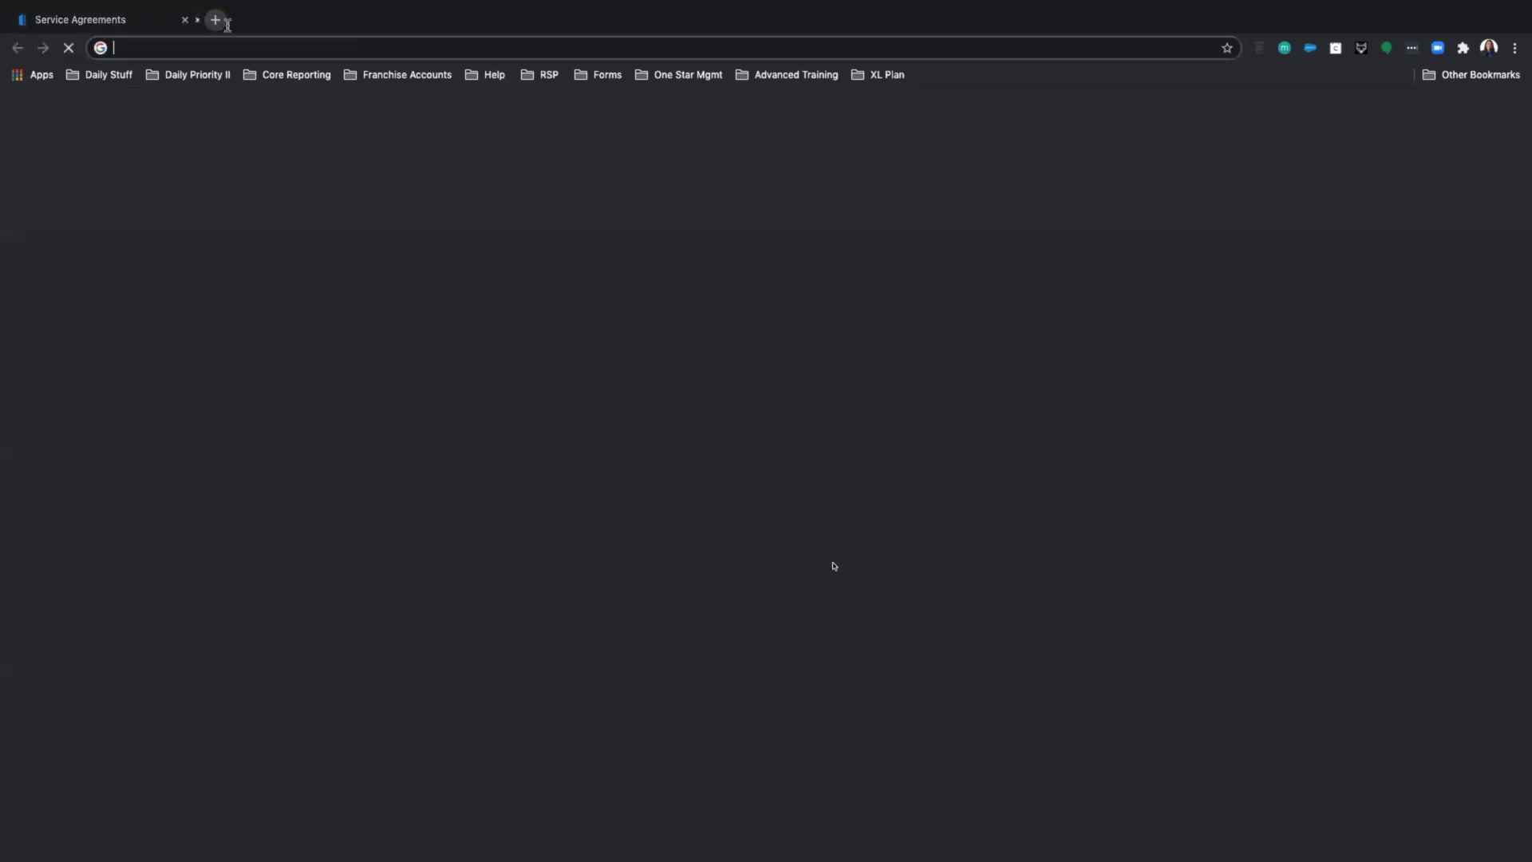
{"action": "left_click", "coordinate": [281, 50]}
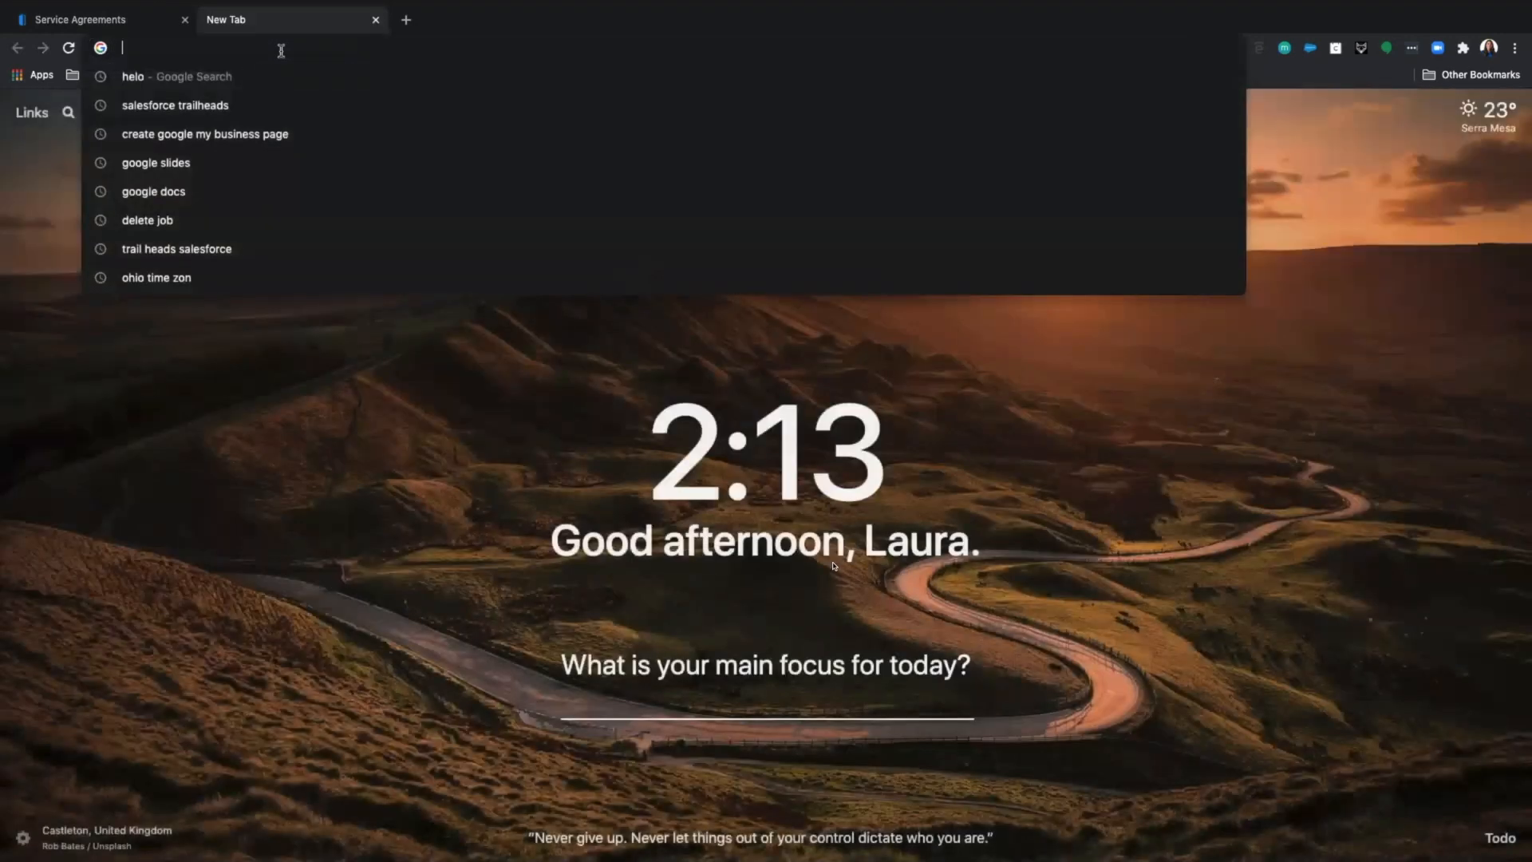
{"action": "type", "text": "help.housecallpro.com/en/articles/2864848-join-a-live-training"}
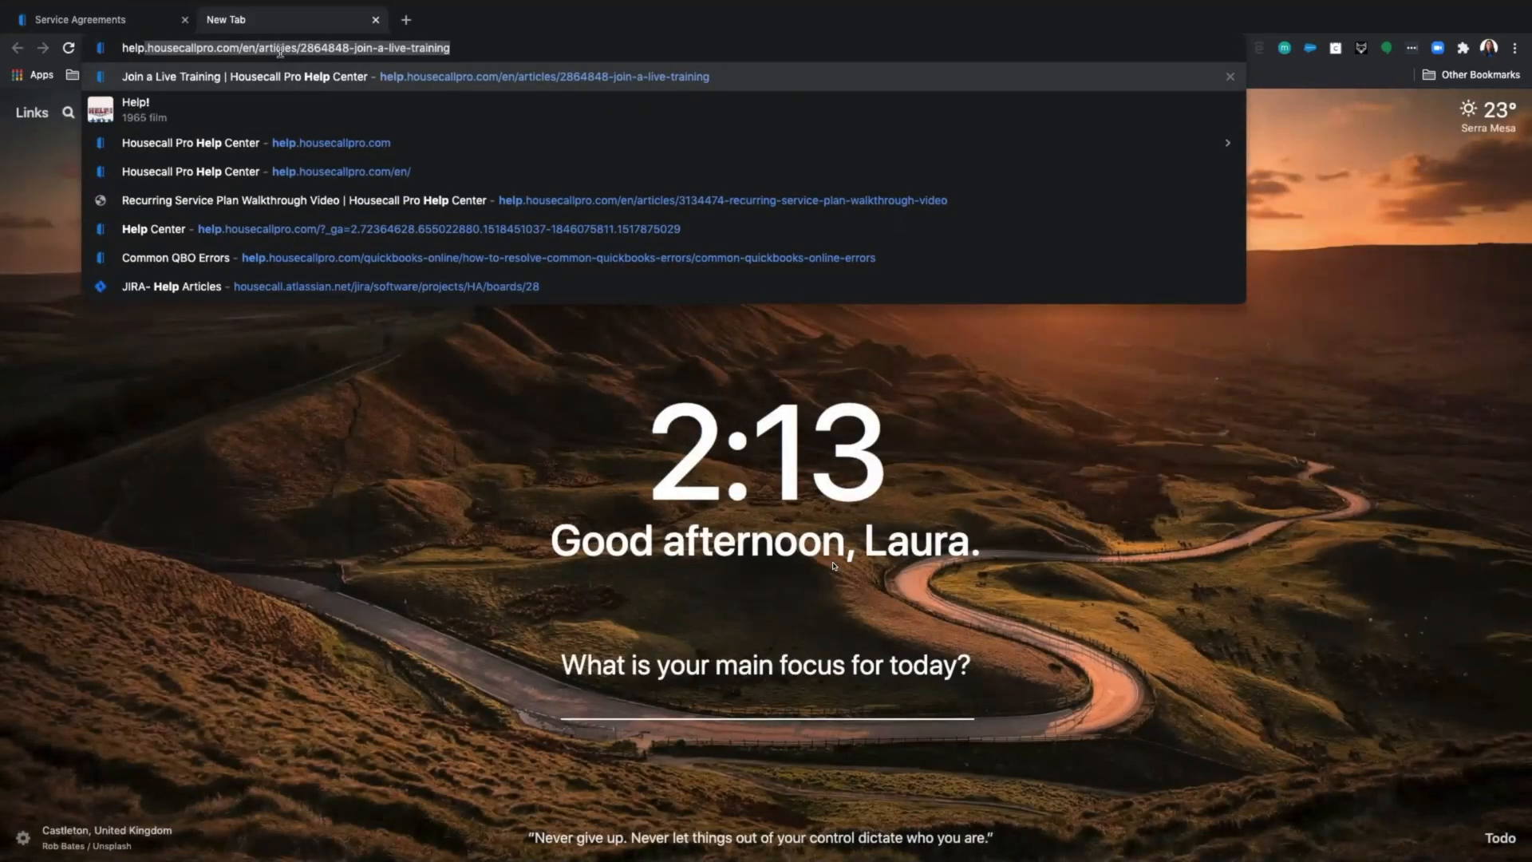
{"action": "key", "text": "Return"}
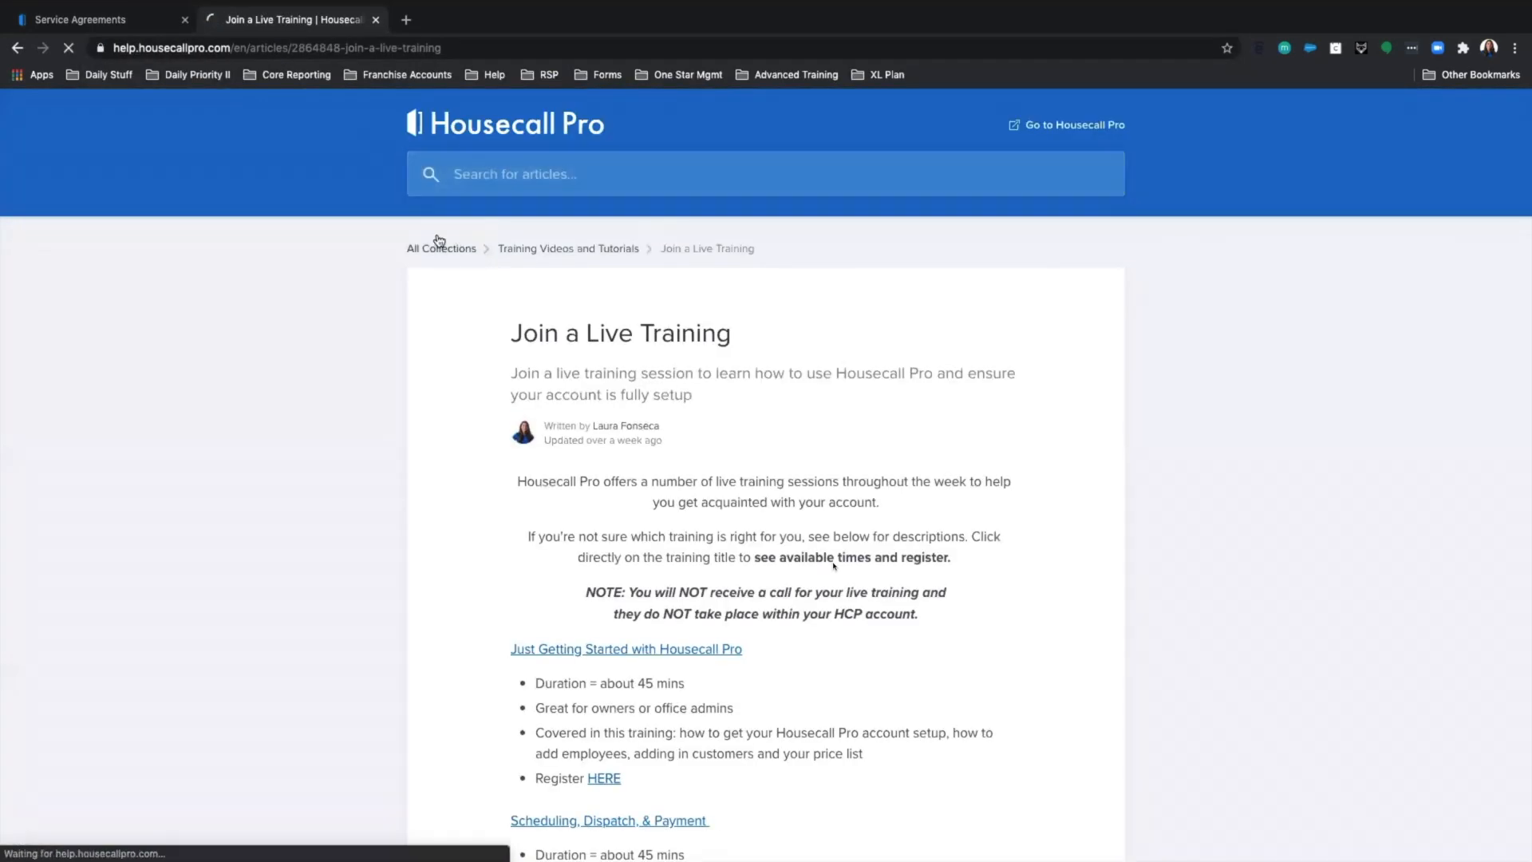
{"action": "left_click", "coordinate": [439, 248]}
{"action": "scroll", "coordinate": [598, 335], "scroll_direction": "down", "scroll_amount": 3}
{"action": "scroll", "coordinate": [613, 527], "scroll_direction": "down", "scroll_amount": 2}
{"action": "left_click", "coordinate": [640, 562]}
Open the HVAC recurring service plan templates article.
{"action": "scroll", "coordinate": [646, 550], "scroll_direction": "down", "scroll_amount": 6}
{"action": "scroll", "coordinate": [650, 551], "scroll_direction": "down", "scroll_amount": 10}
{"action": "scroll", "coordinate": [650, 552], "scroll_direction": "down", "scroll_amount": 9}
{"action": "scroll", "coordinate": [651, 552], "scroll_direction": "down", "scroll_amount": 3}
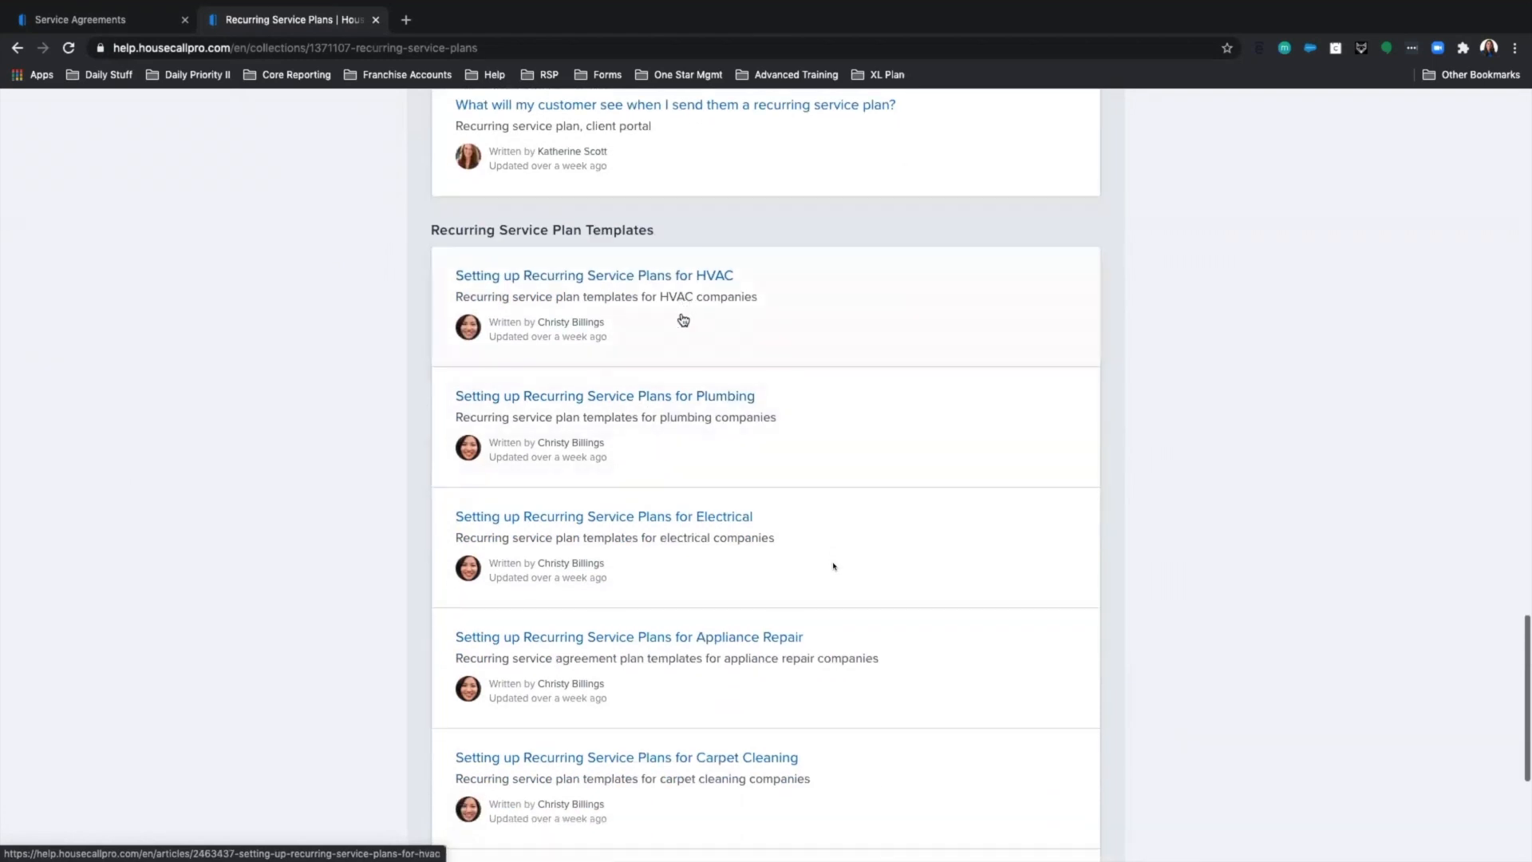
{"action": "left_click", "coordinate": [640, 286]}
{"action": "scroll", "coordinate": [643, 463], "scroll_direction": "down", "scroll_amount": 7}
{"action": "scroll", "coordinate": [653, 472], "scroll_direction": "down", "scroll_amount": 15}
Copy the Bronze Plan description and return to the new plan's description field.
{"action": "left_click_drag", "start_coordinate": [509, 443], "coordinate": [877, 578]}
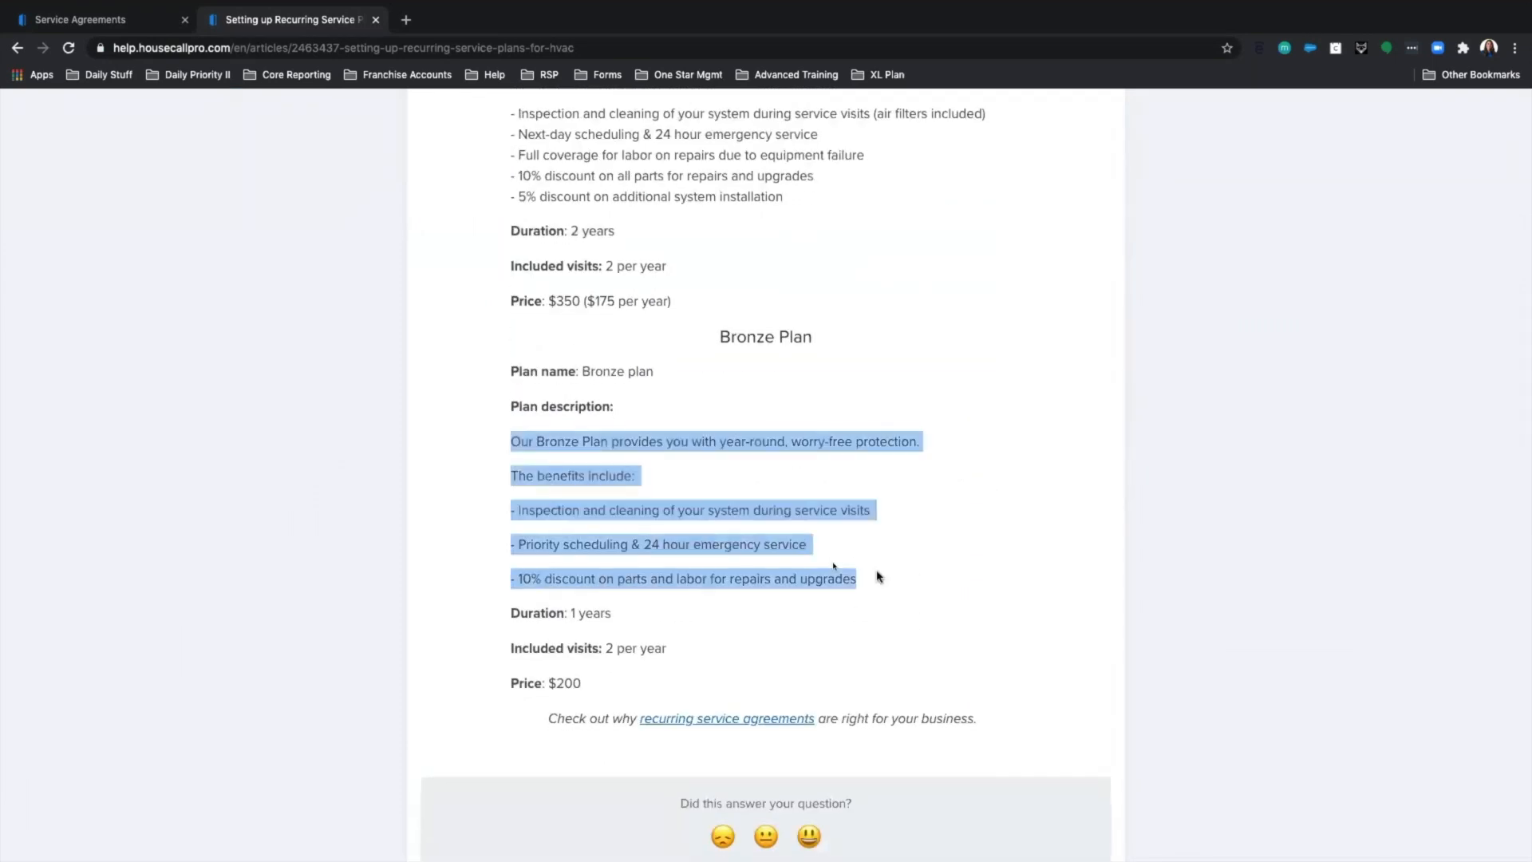
{"action": "right_click", "coordinate": [714, 511]}
{"action": "left_click", "coordinate": [734, 545]}
{"action": "left_click", "coordinate": [116, 22]}
{"action": "right_click", "coordinate": [429, 295]}
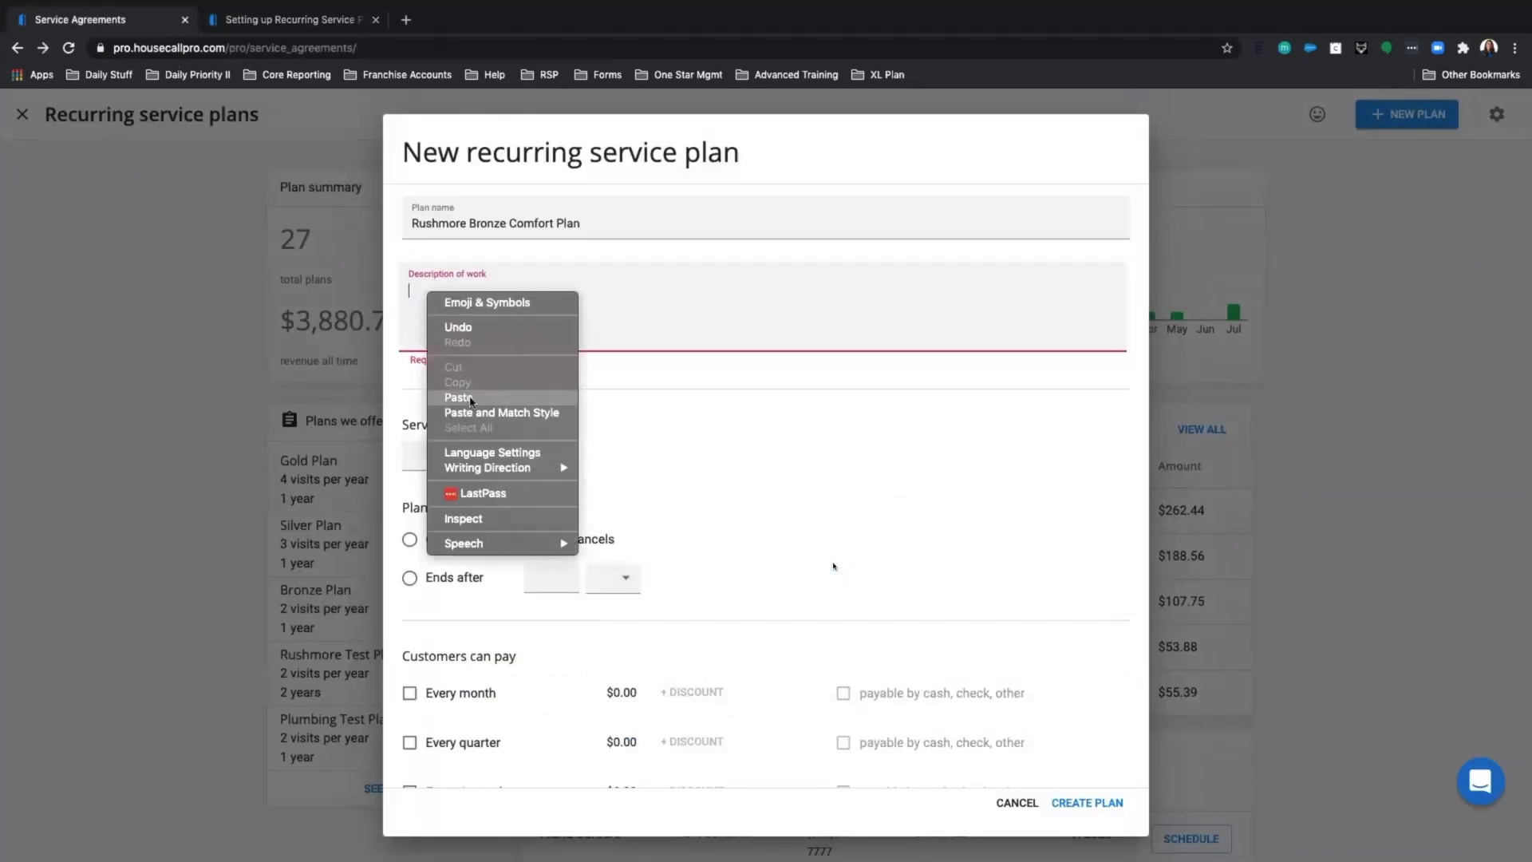
Paste the Bronze Plan benefits into the description and add 'Disclaimer: This is transferrable' below.
{"action": "left_click", "coordinate": [471, 399]}
{"action": "scroll", "coordinate": [597, 322], "scroll_direction": "up", "scroll_amount": 3}
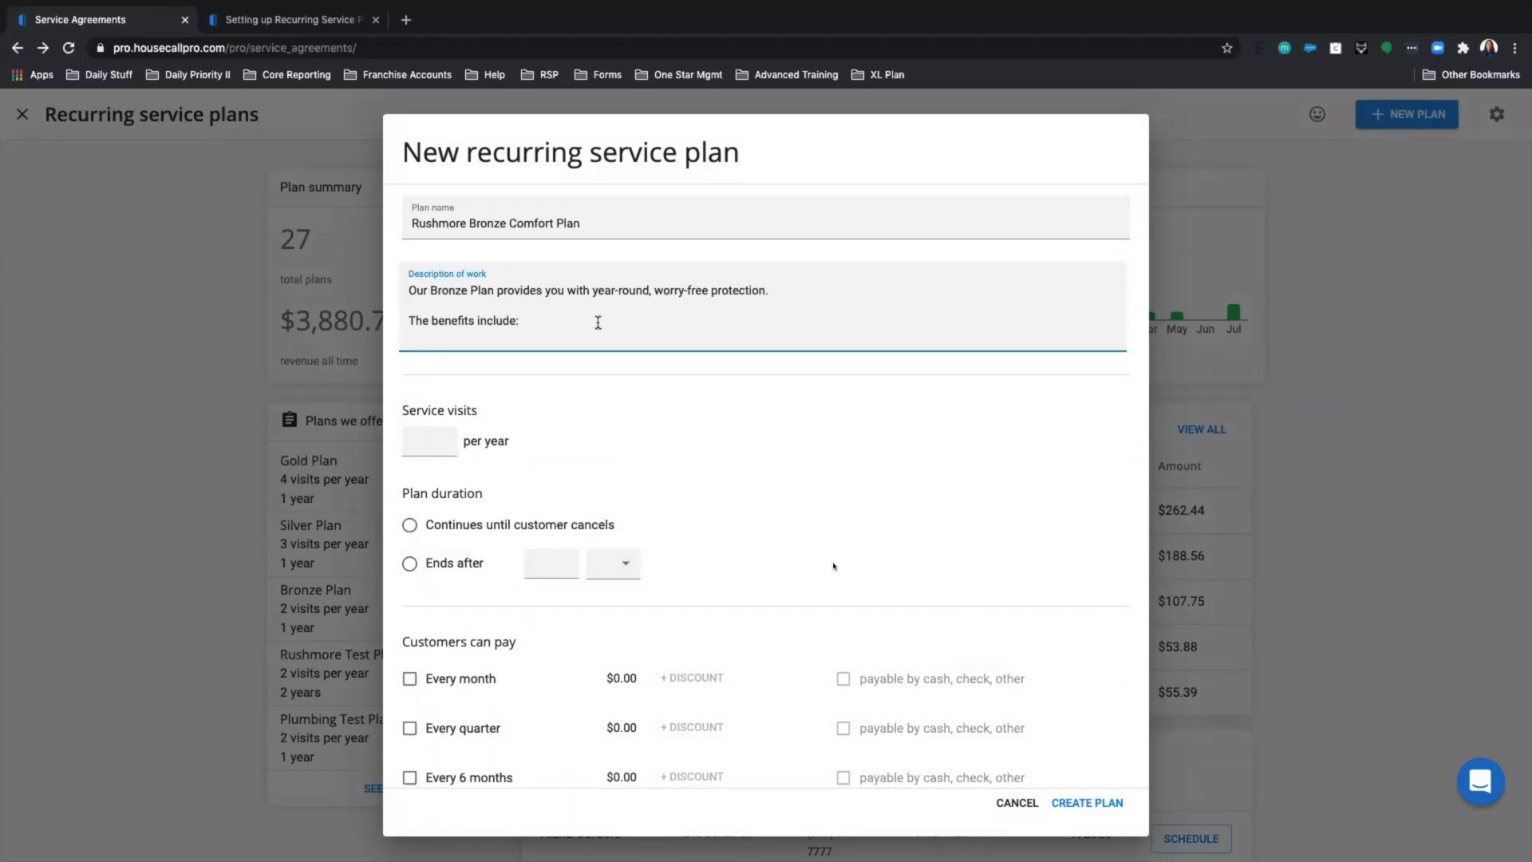
{"action": "scroll", "coordinate": [597, 322], "scroll_direction": "down", "scroll_amount": 5}
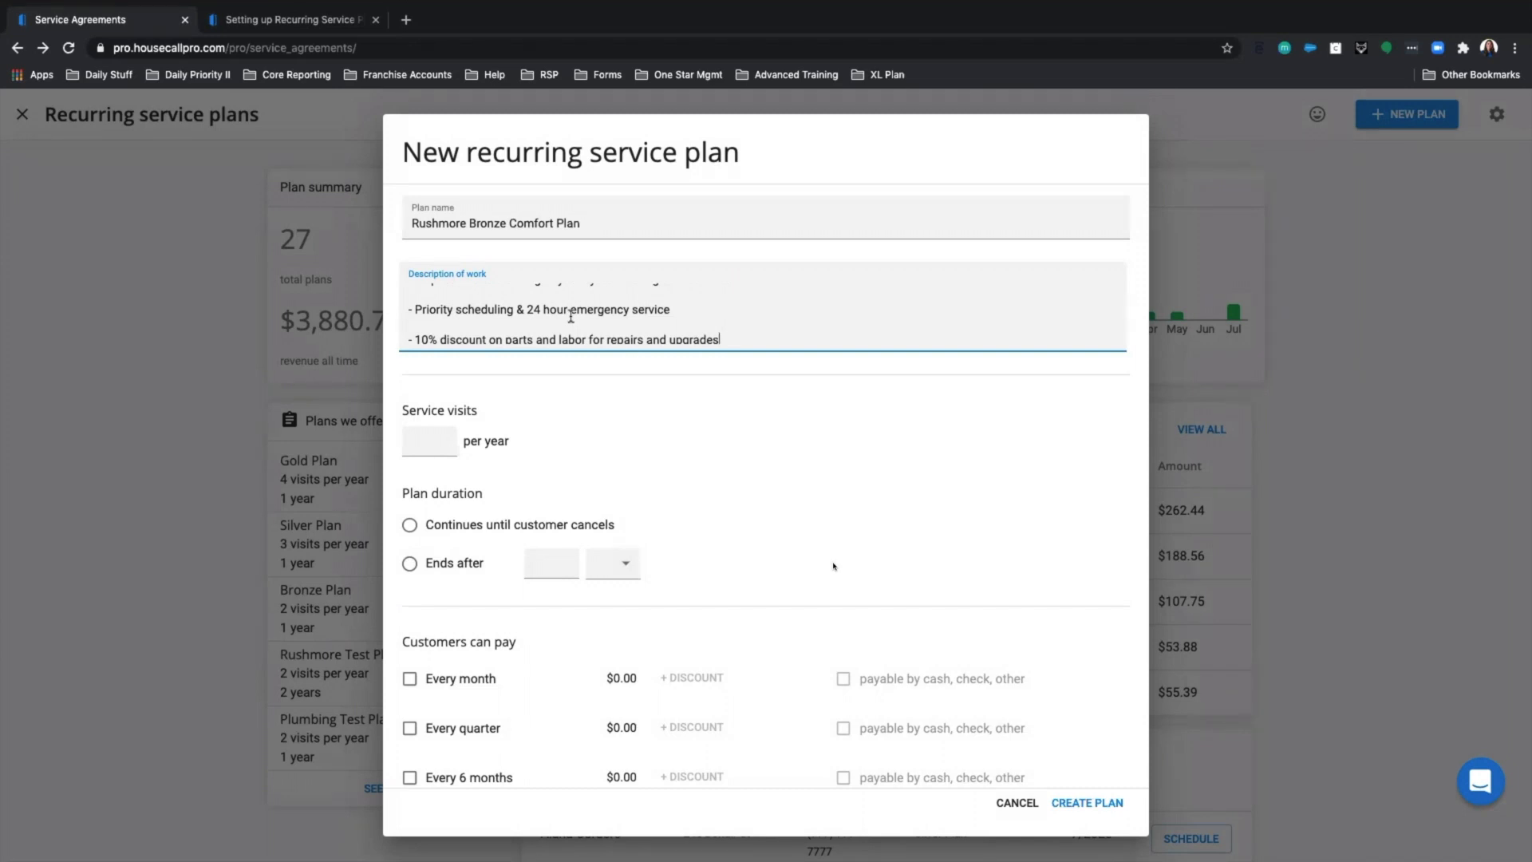
{"action": "scroll", "coordinate": [570, 317], "scroll_direction": "down", "scroll_amount": 1}
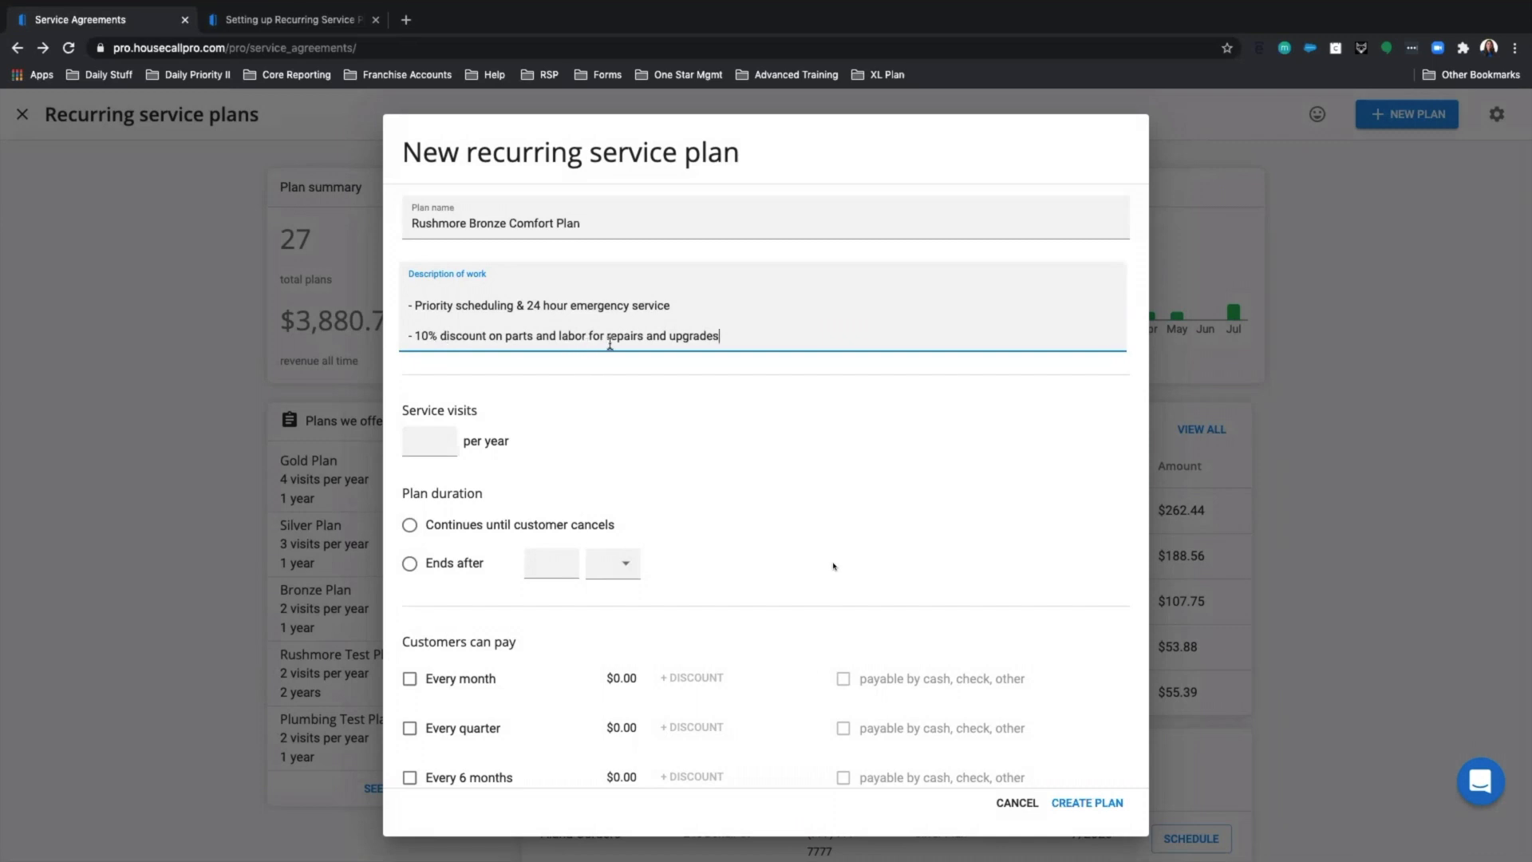
{"action": "key", "text": "Return"}
{"action": "key", "text": "Return"}
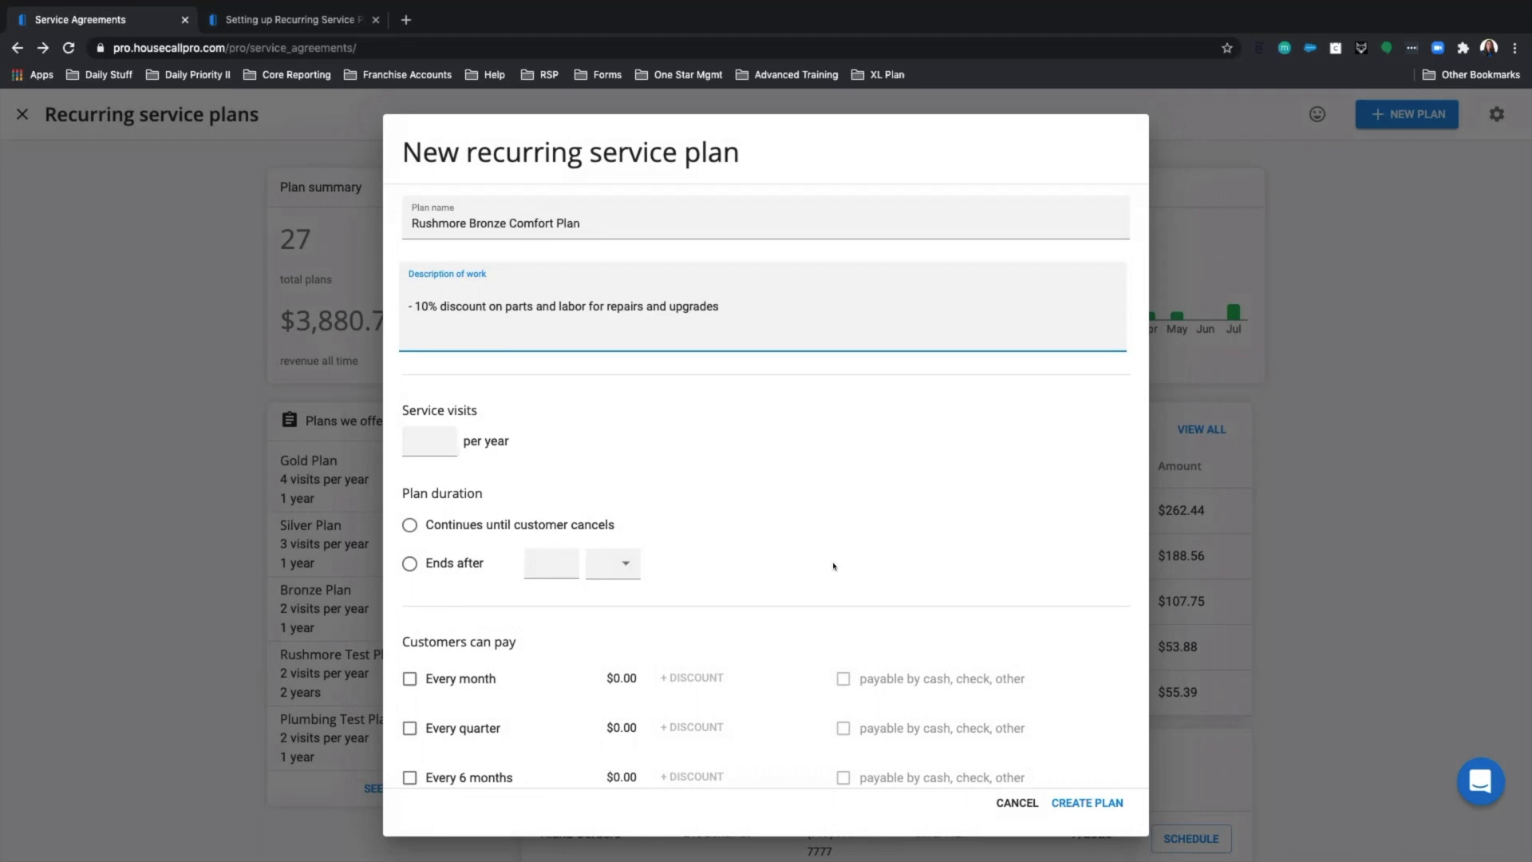
{"action": "type", "text": "d"}
{"action": "key", "text": "BackSpace"}
{"action": "type", "text": "Disclaimer:"}
{"action": "type", "text": "This is transfer"}
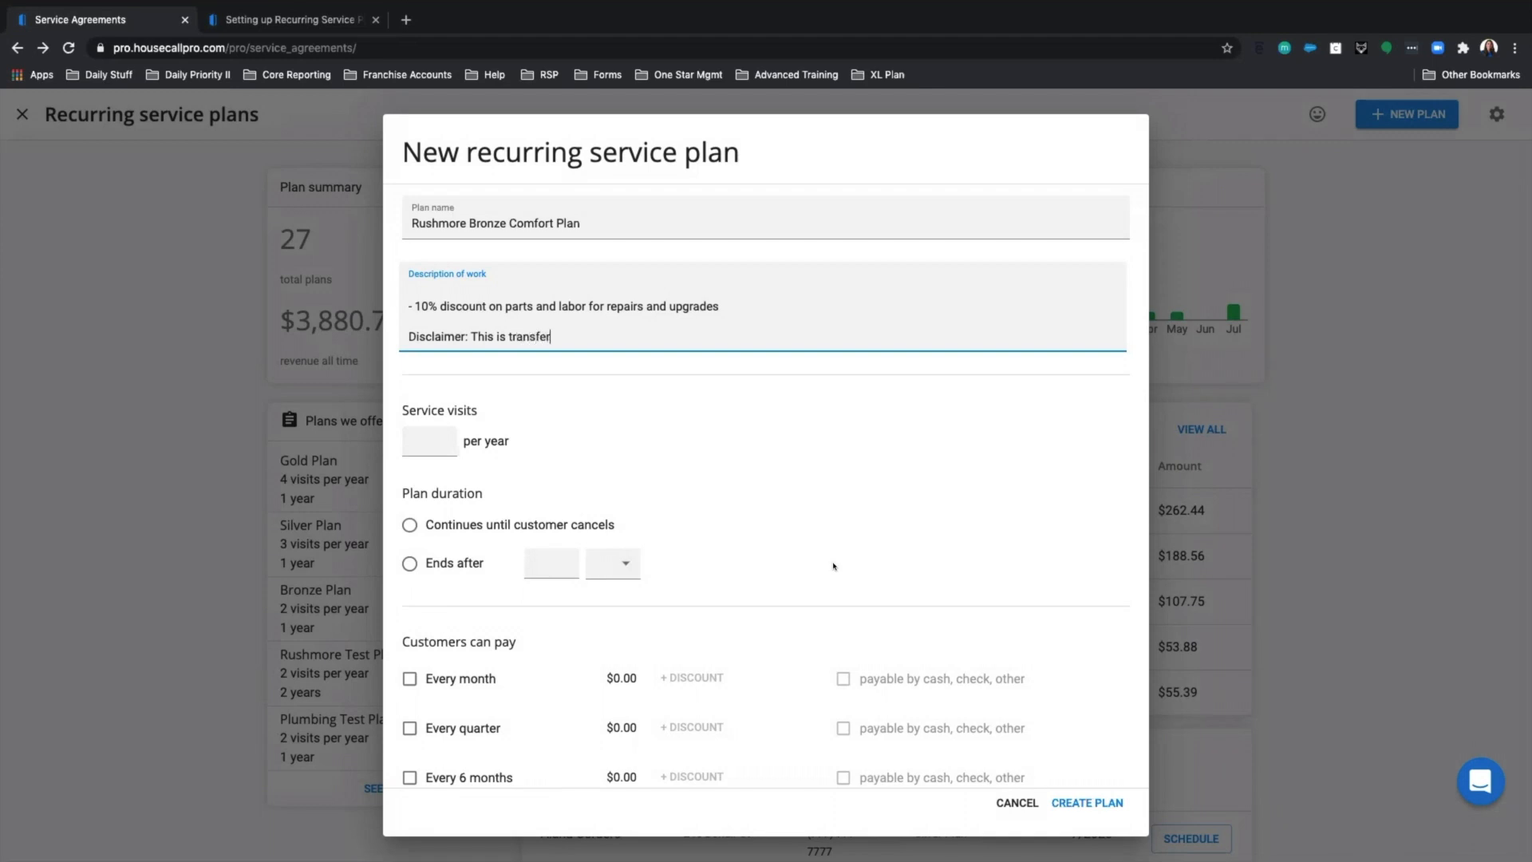
{"action": "type", "text": "rable"}
Set the plan's service visits per year to 2.
{"action": "scroll", "coordinate": [491, 311], "scroll_direction": "up", "scroll_amount": 5}
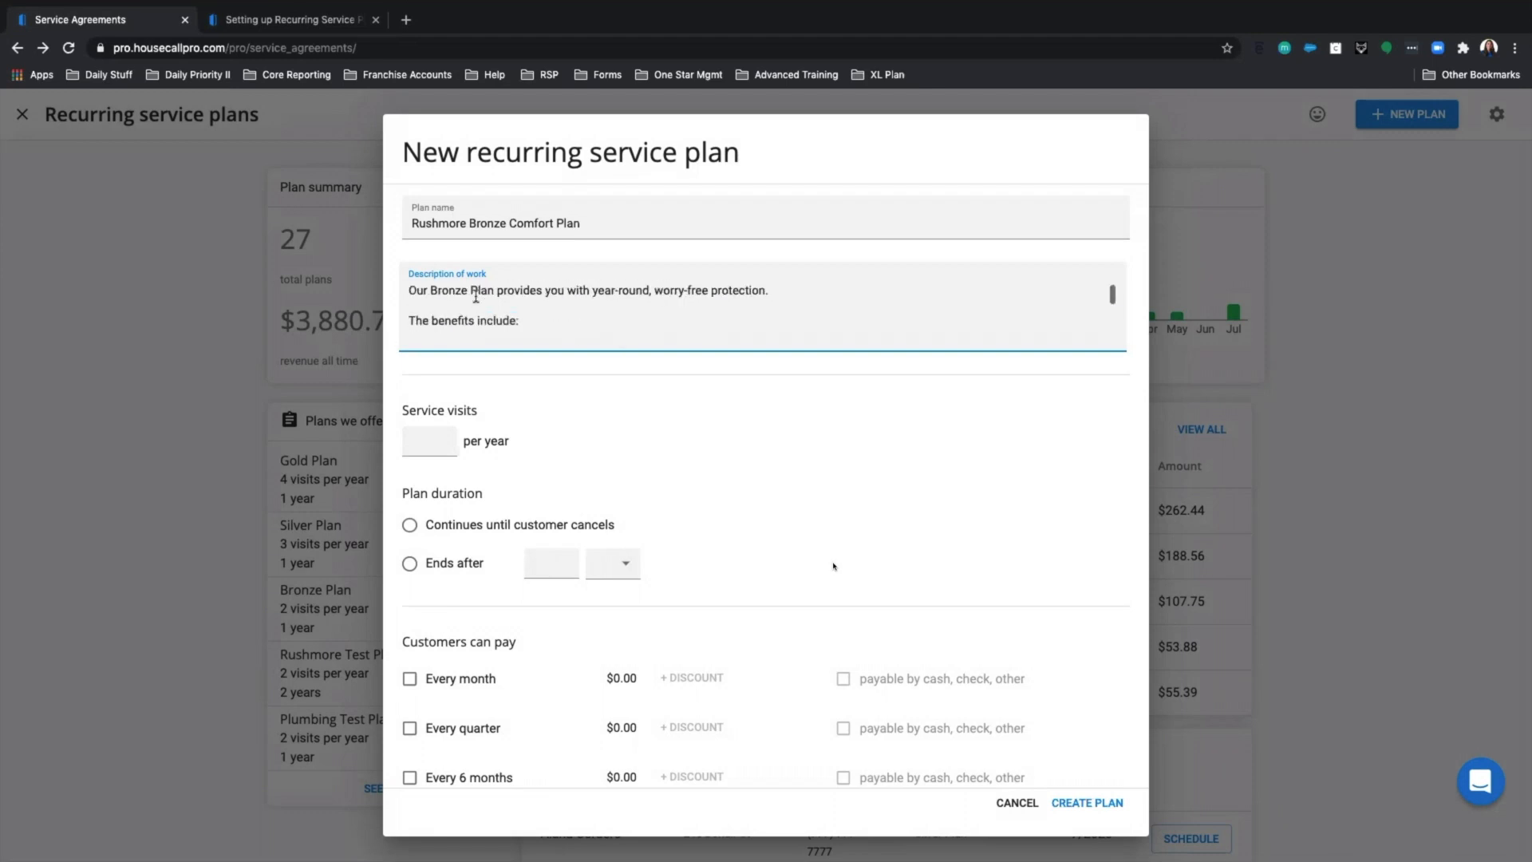
{"action": "scroll", "coordinate": [491, 316], "scroll_direction": "down", "scroll_amount": 3}
{"action": "scroll", "coordinate": [492, 316], "scroll_direction": "down", "scroll_amount": 1}
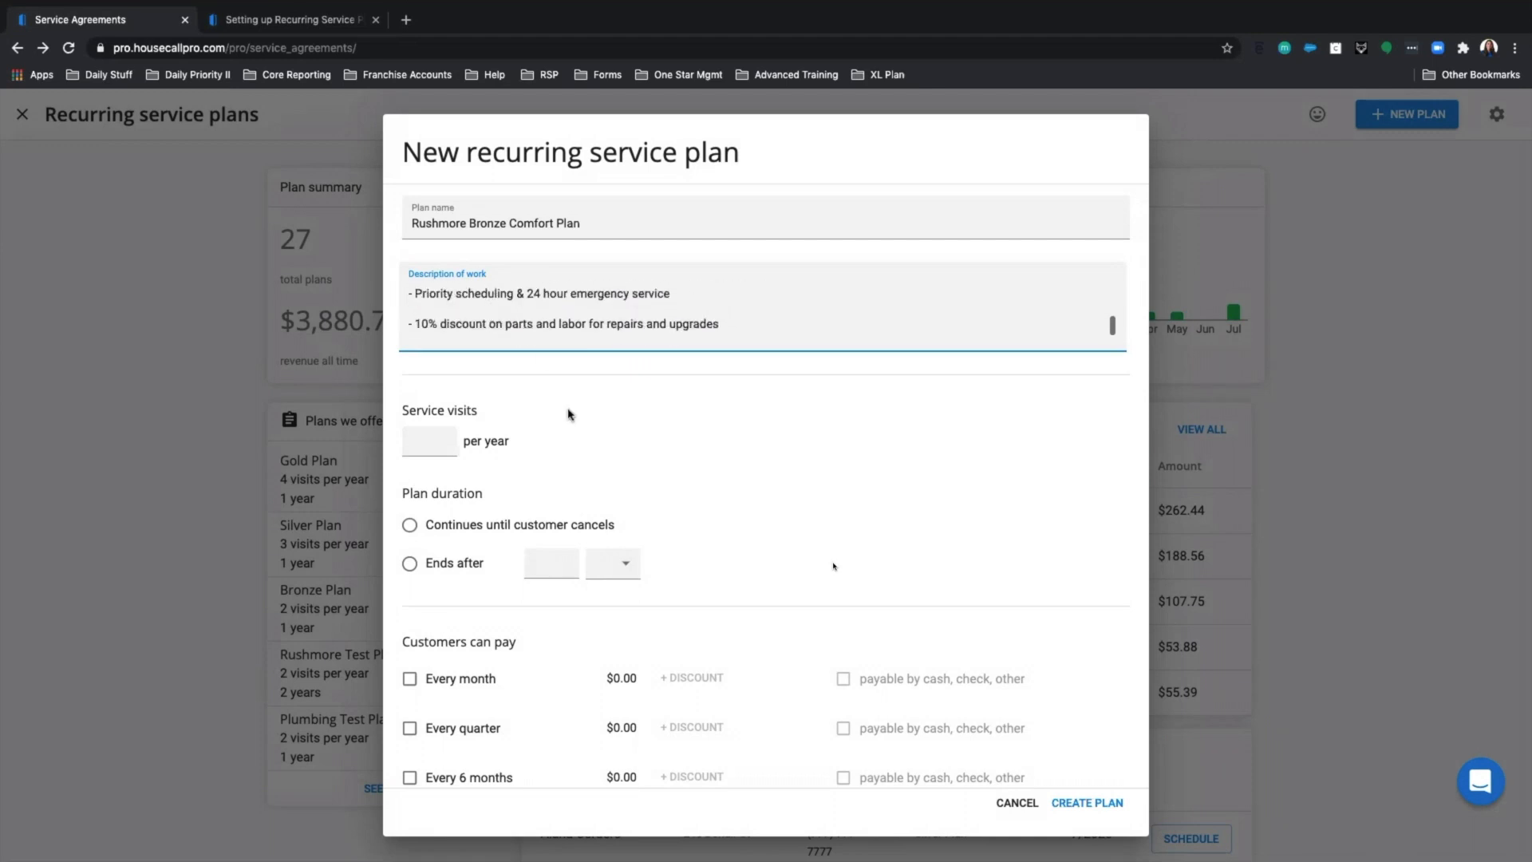
{"action": "scroll", "coordinate": [523, 431], "scroll_direction": "down", "scroll_amount": 4}
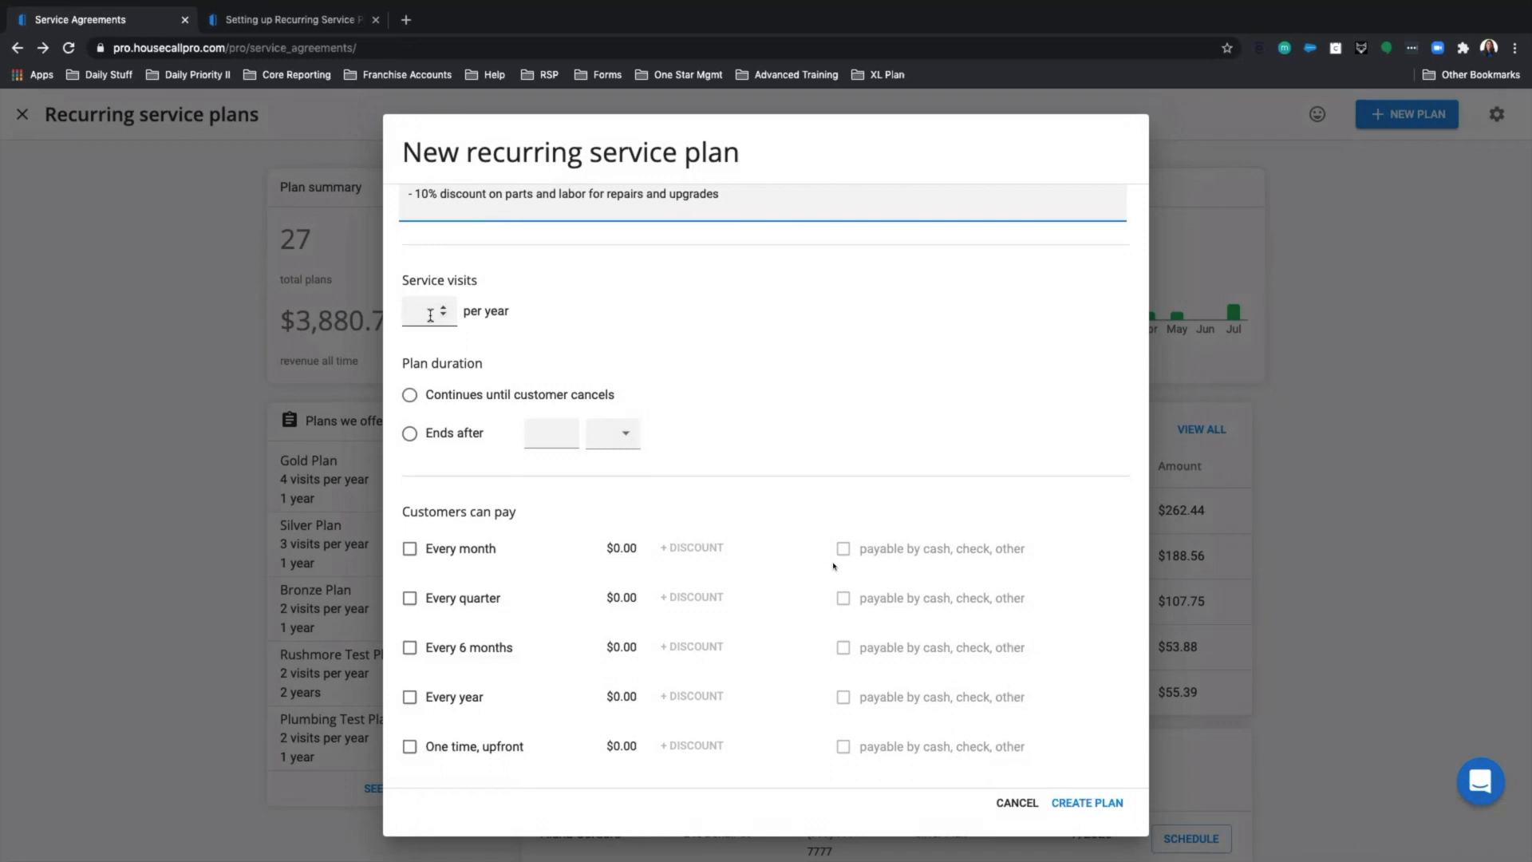
{"action": "left_click", "coordinate": [444, 309]}
{"action": "left_click", "coordinate": [445, 308]}
{"action": "left_click", "coordinate": [445, 309]}
{"action": "left_click", "coordinate": [446, 310]}
{"action": "left_click", "coordinate": [445, 308]}
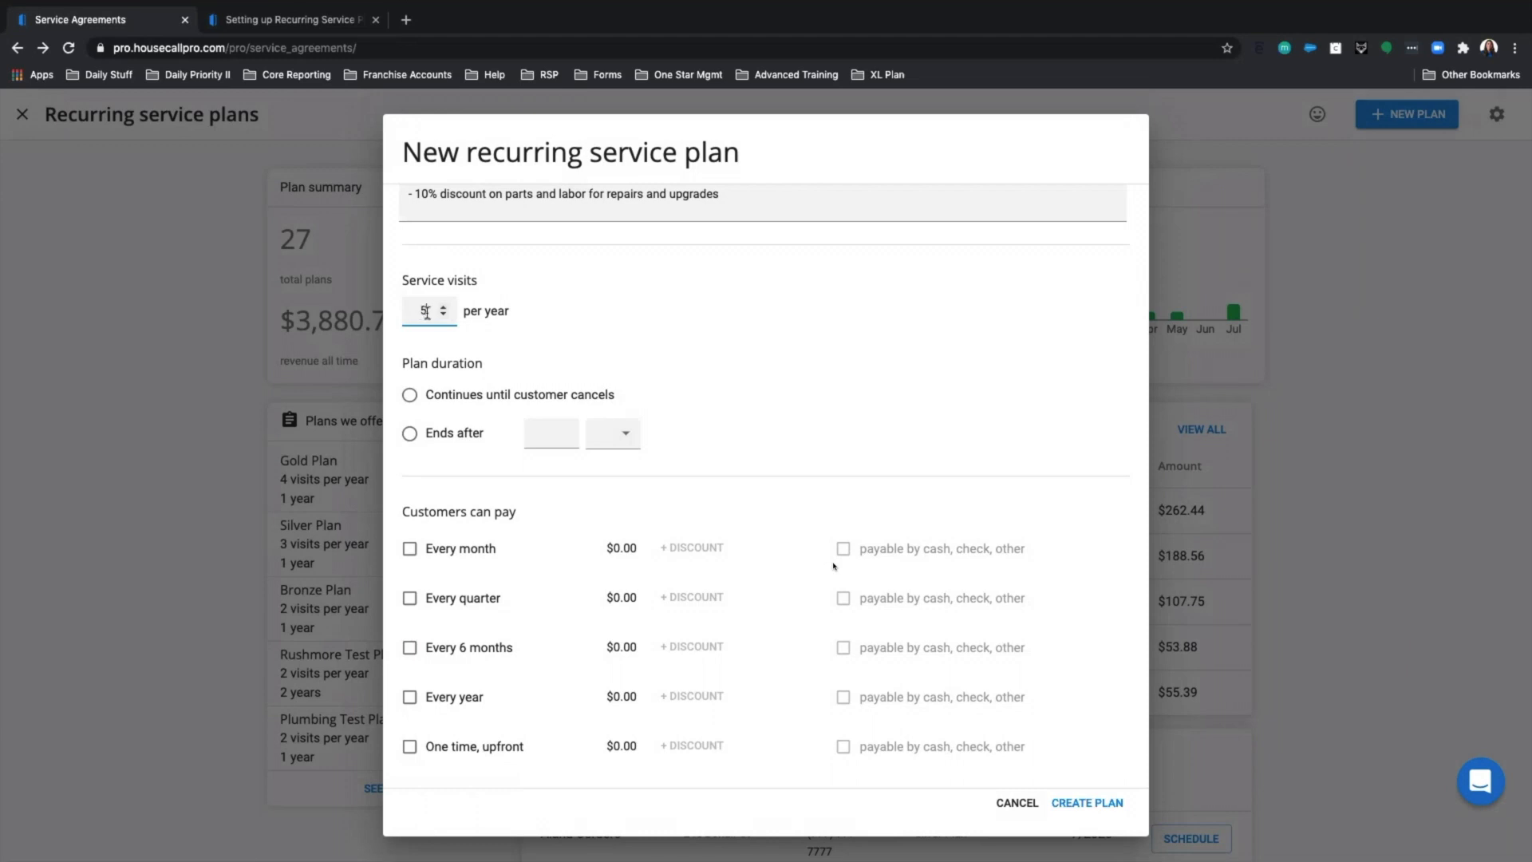
{"action": "type", "text": "2"}
{"action": "key", "text": "BackSpace"}
{"action": "key", "text": "BackSpace"}
{"action": "type", "text": "2"}
Make the plan continue until the customer cancels.
{"action": "triple_click", "coordinate": [477, 364]}
{"action": "left_click", "coordinate": [510, 372]}
{"action": "left_click", "coordinate": [410, 395]}
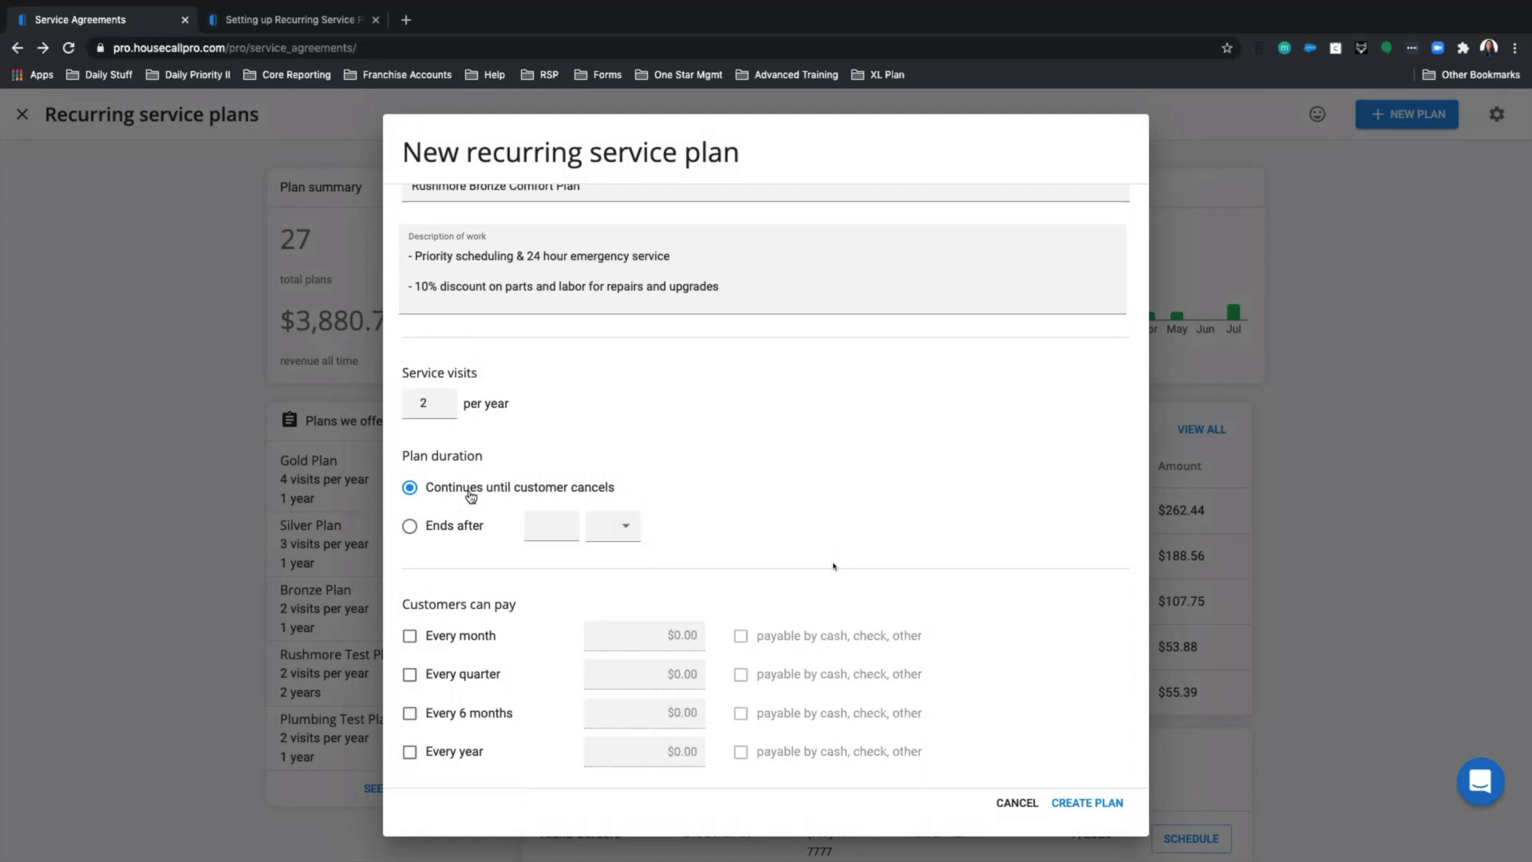
Set the plan to end after 2 years.
{"action": "left_click", "coordinate": [412, 530]}
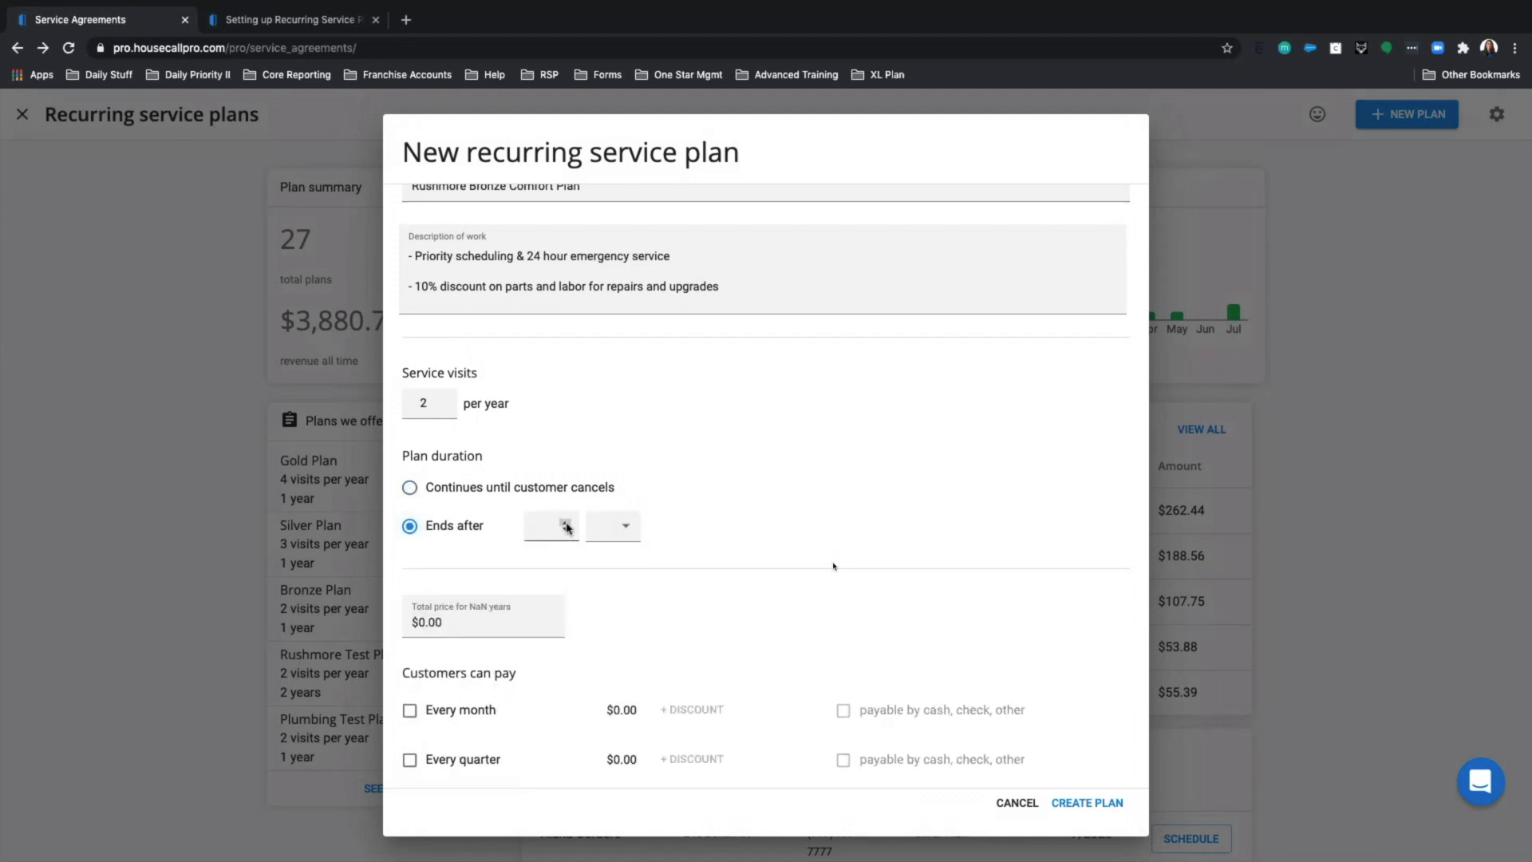
{"action": "left_click", "coordinate": [566, 523]}
{"action": "left_click", "coordinate": [565, 522]}
{"action": "left_click", "coordinate": [618, 529]}
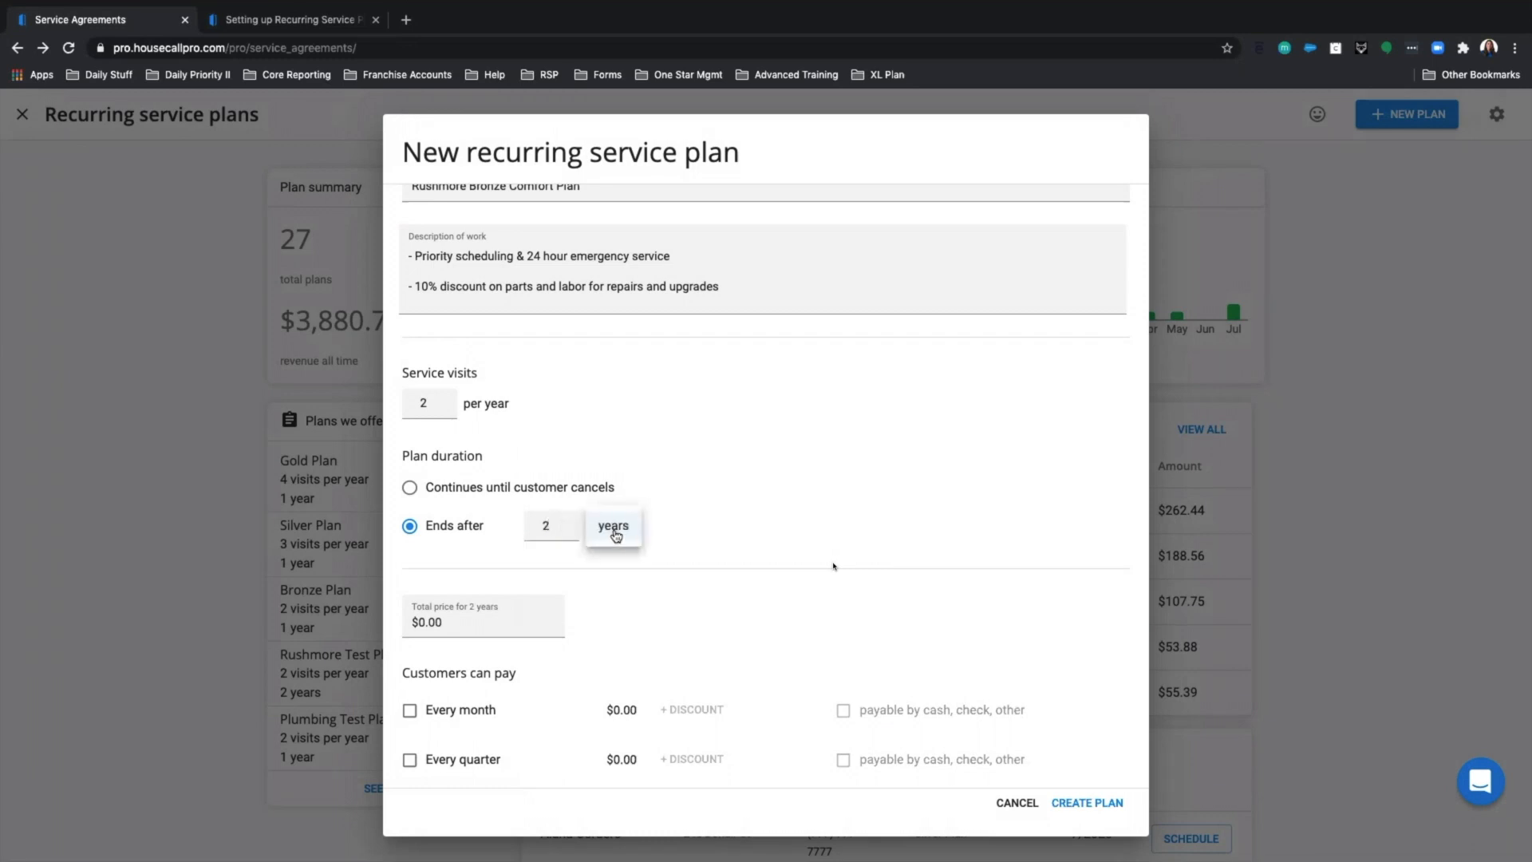
{"action": "left_click", "coordinate": [620, 532]}
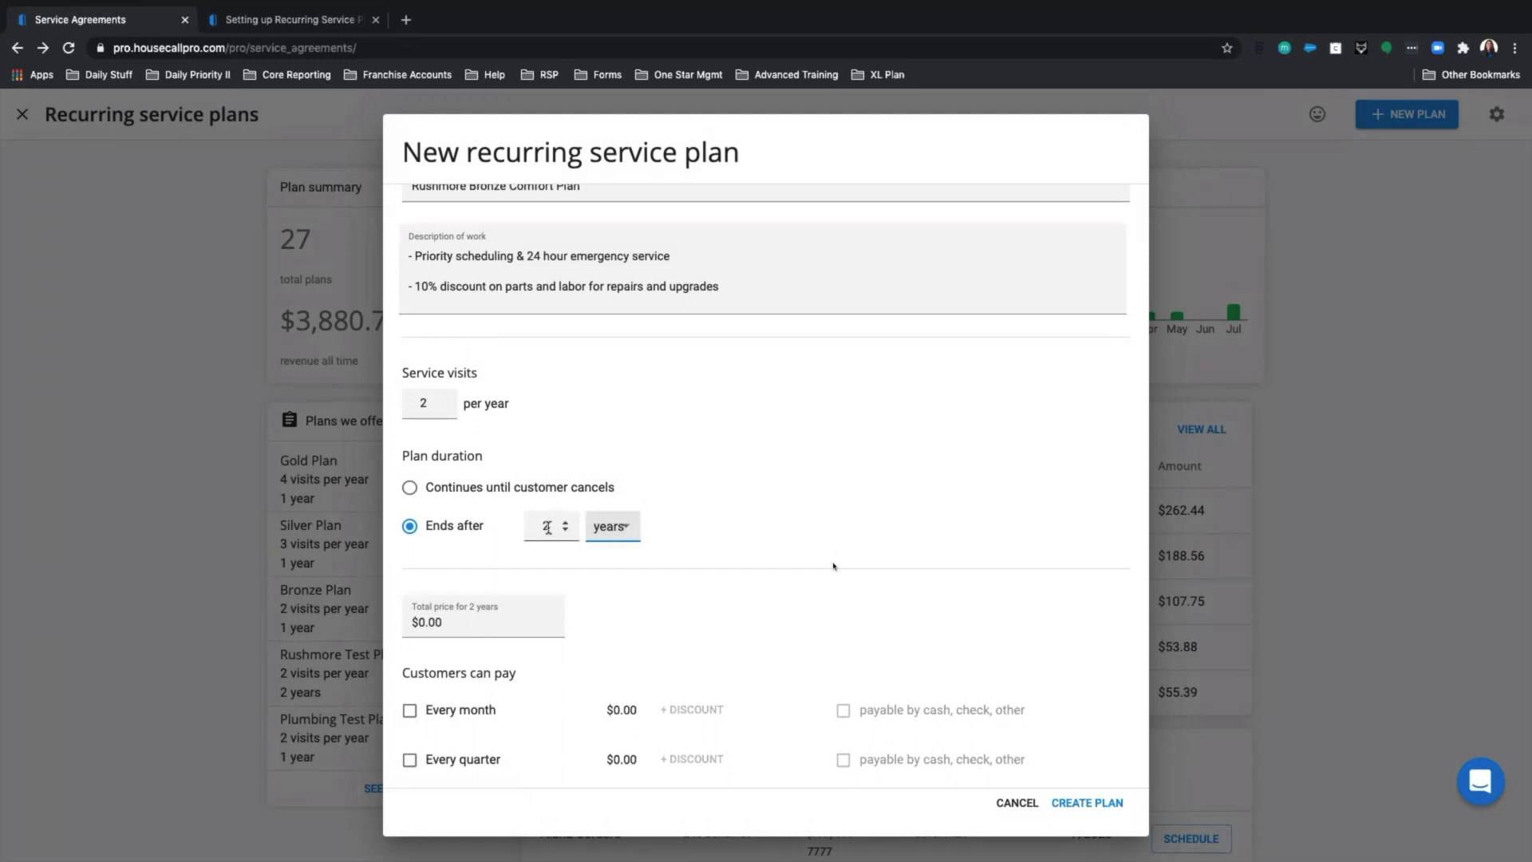
Clear the $0.00 total price for the 2-year term.
{"action": "scroll", "coordinate": [547, 527], "scroll_direction": "down", "scroll_amount": 4}
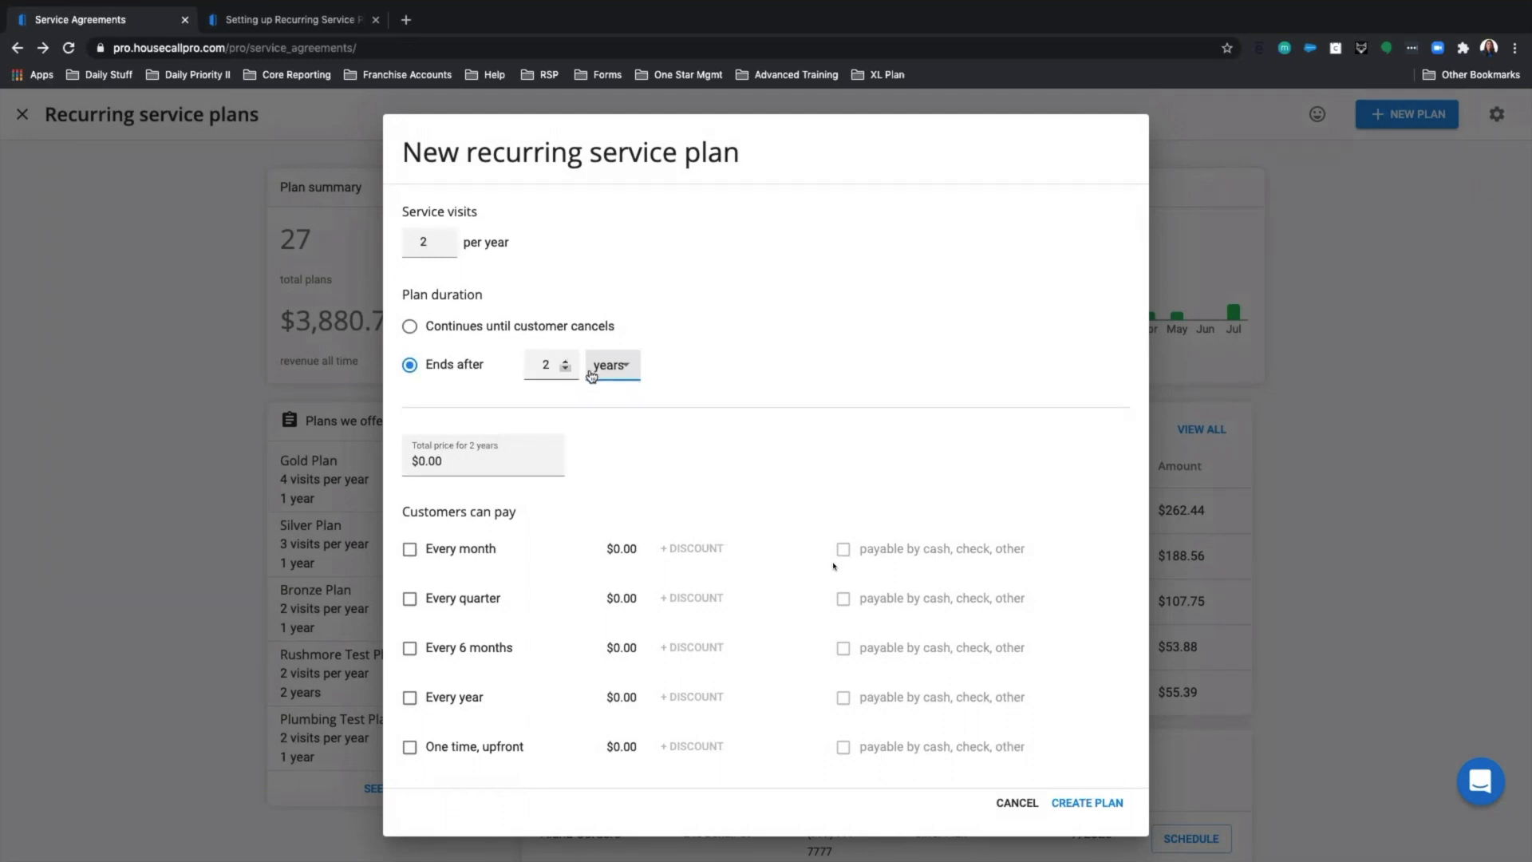
{"action": "left_click", "coordinate": [415, 463]}
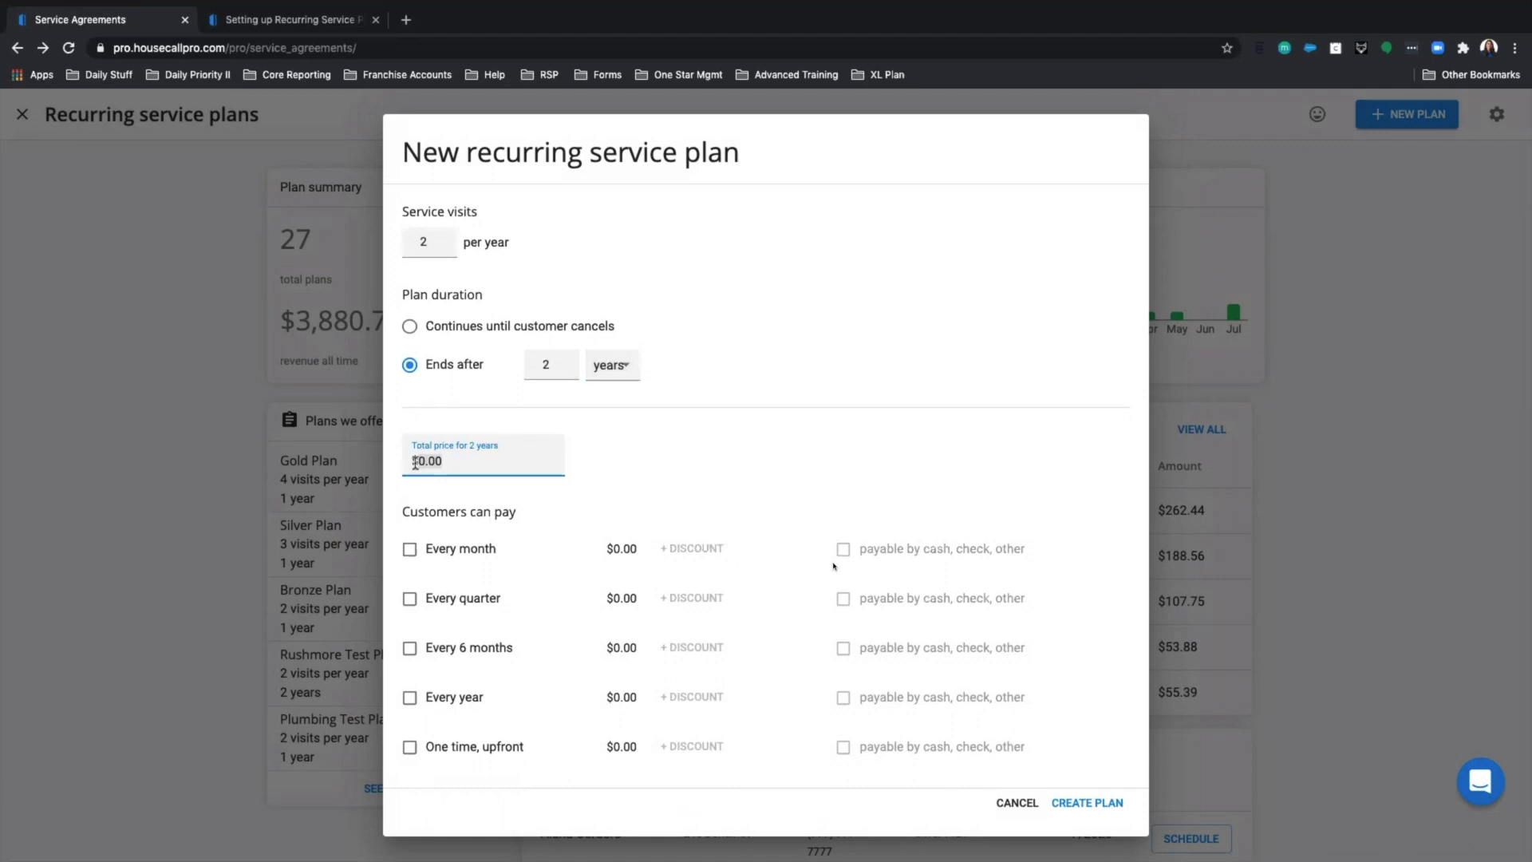
{"action": "key", "text": "BackSpace"}
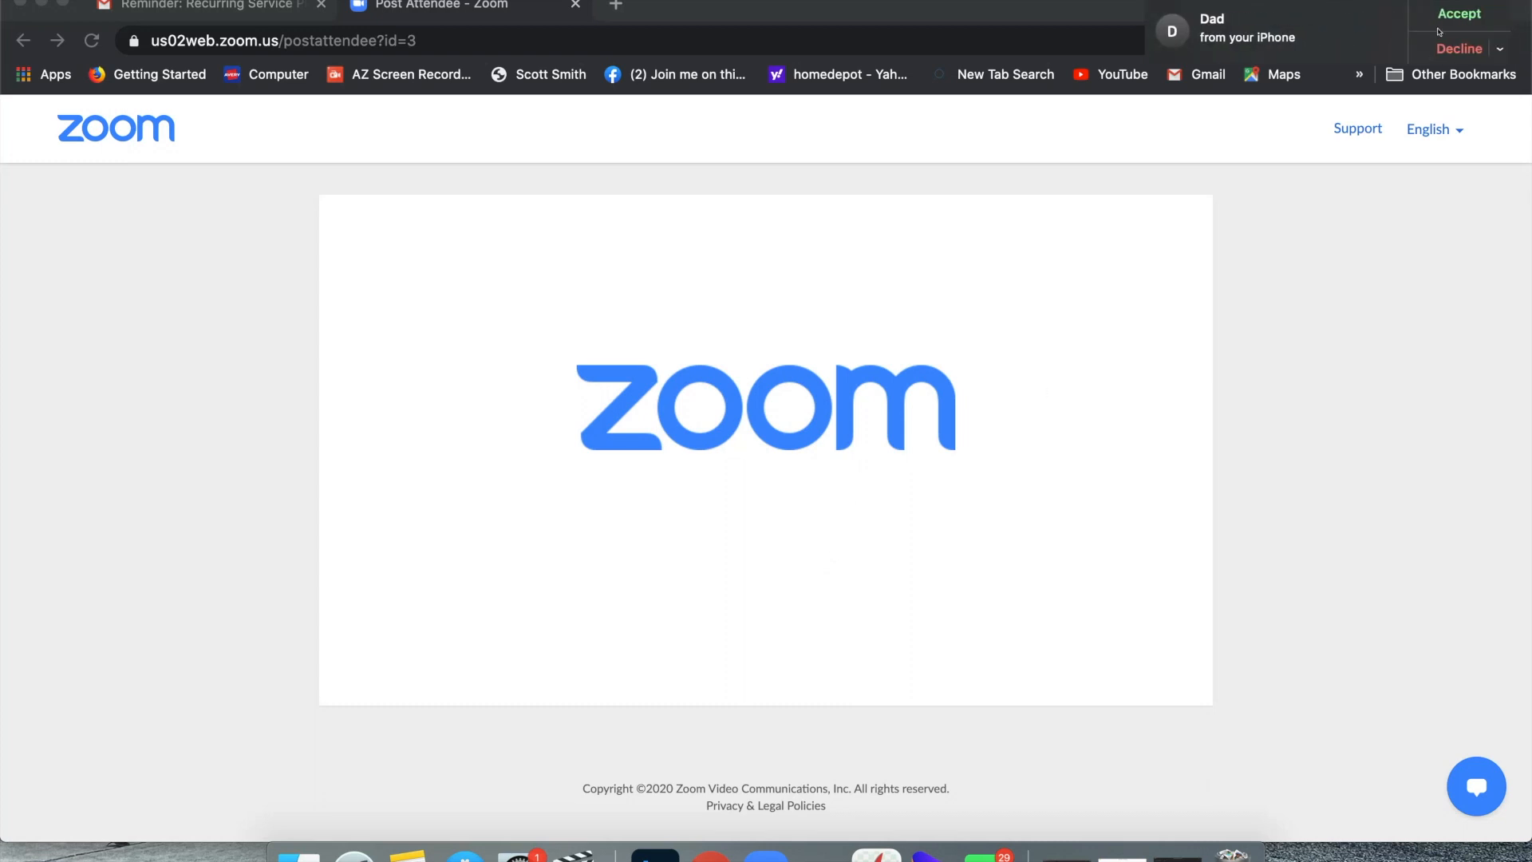
Dismiss the Zoom incoming-call notification.
{"action": "left_click", "coordinate": [1439, 44]}
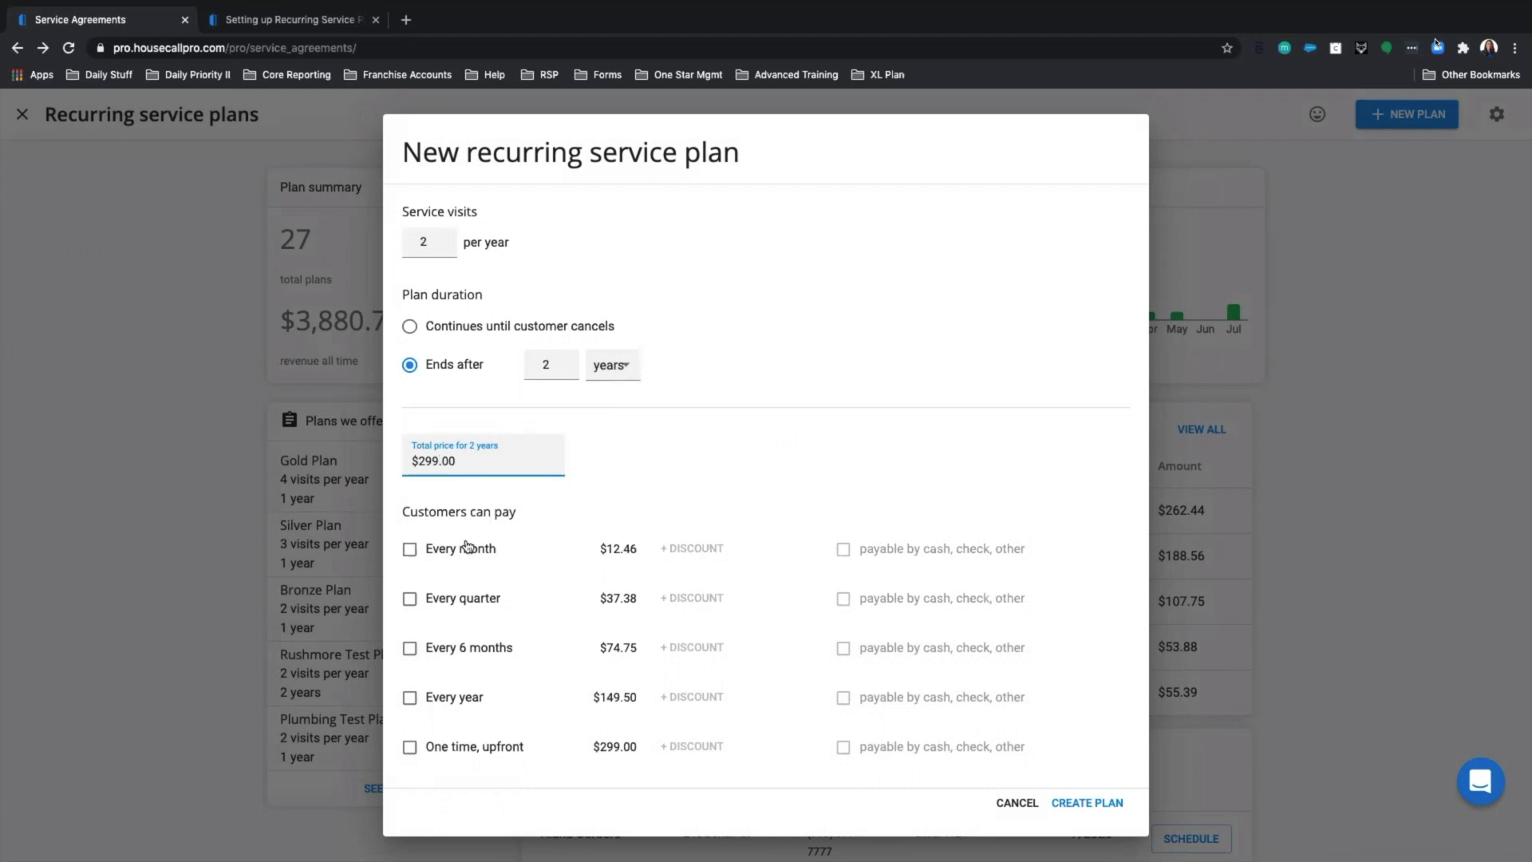
Offer monthly, every-6-months and one-time upfront payments, leaving quarterly and yearly unchecked.
{"action": "left_click", "coordinate": [410, 550]}
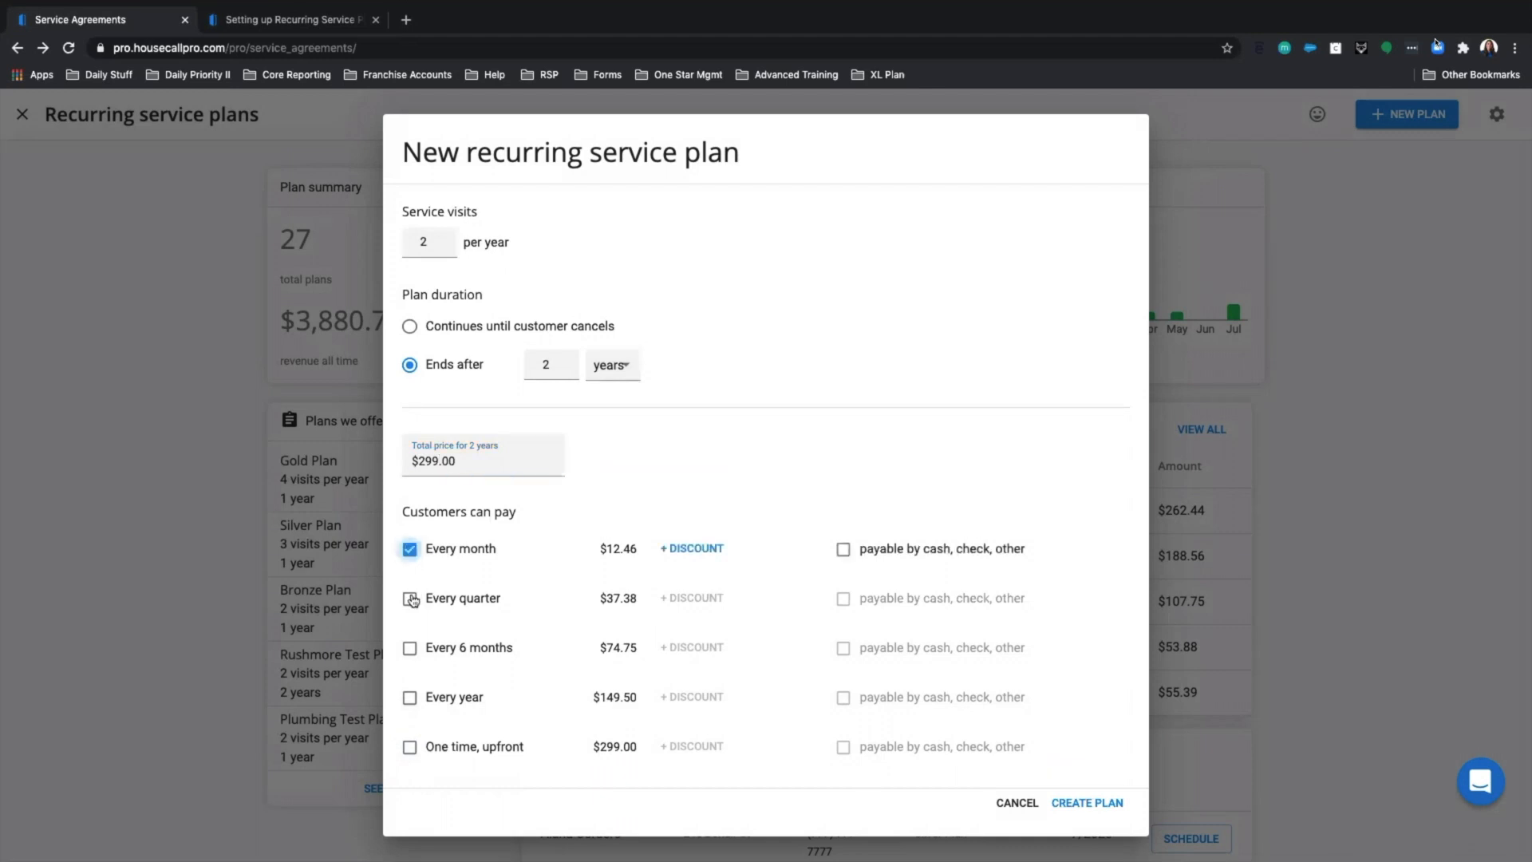
{"action": "left_click", "coordinate": [410, 599]}
{"action": "left_click", "coordinate": [409, 649]}
{"action": "left_click", "coordinate": [409, 699]}
{"action": "left_click", "coordinate": [410, 747]}
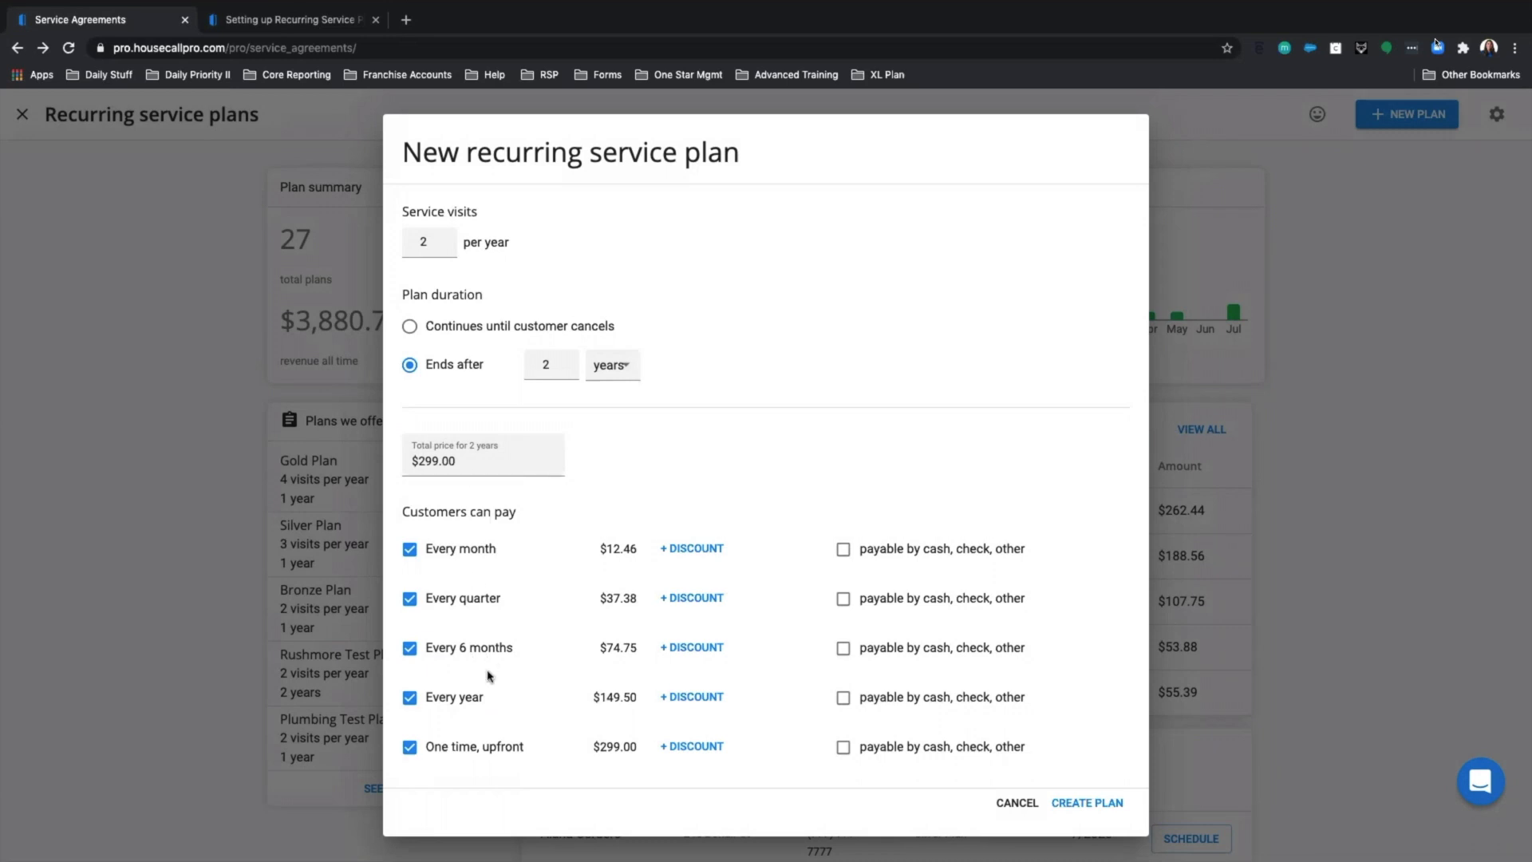
{"action": "left_click", "coordinate": [409, 604]}
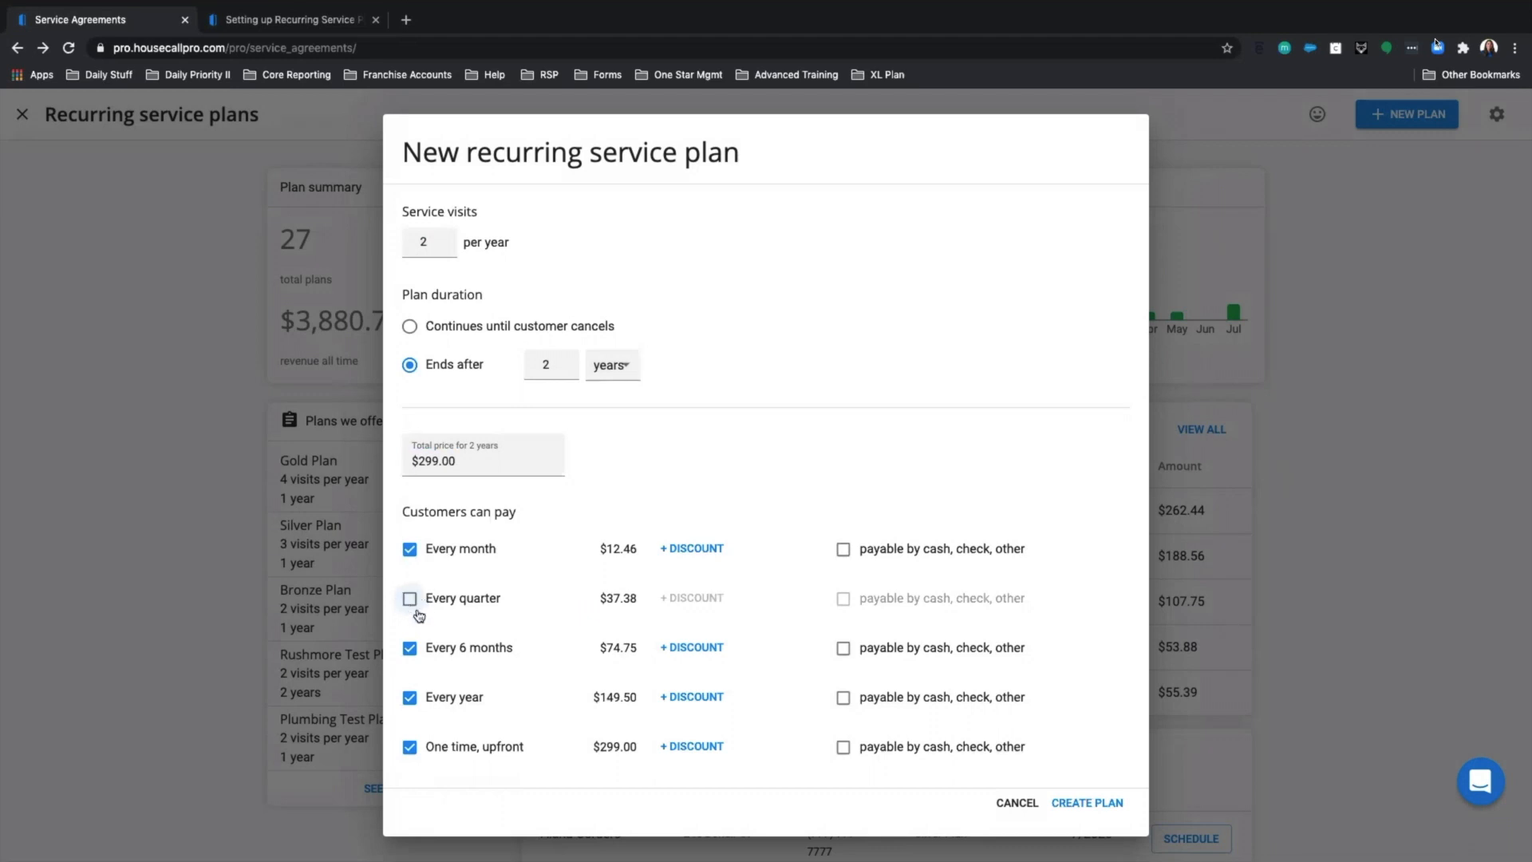
{"action": "left_click", "coordinate": [410, 698]}
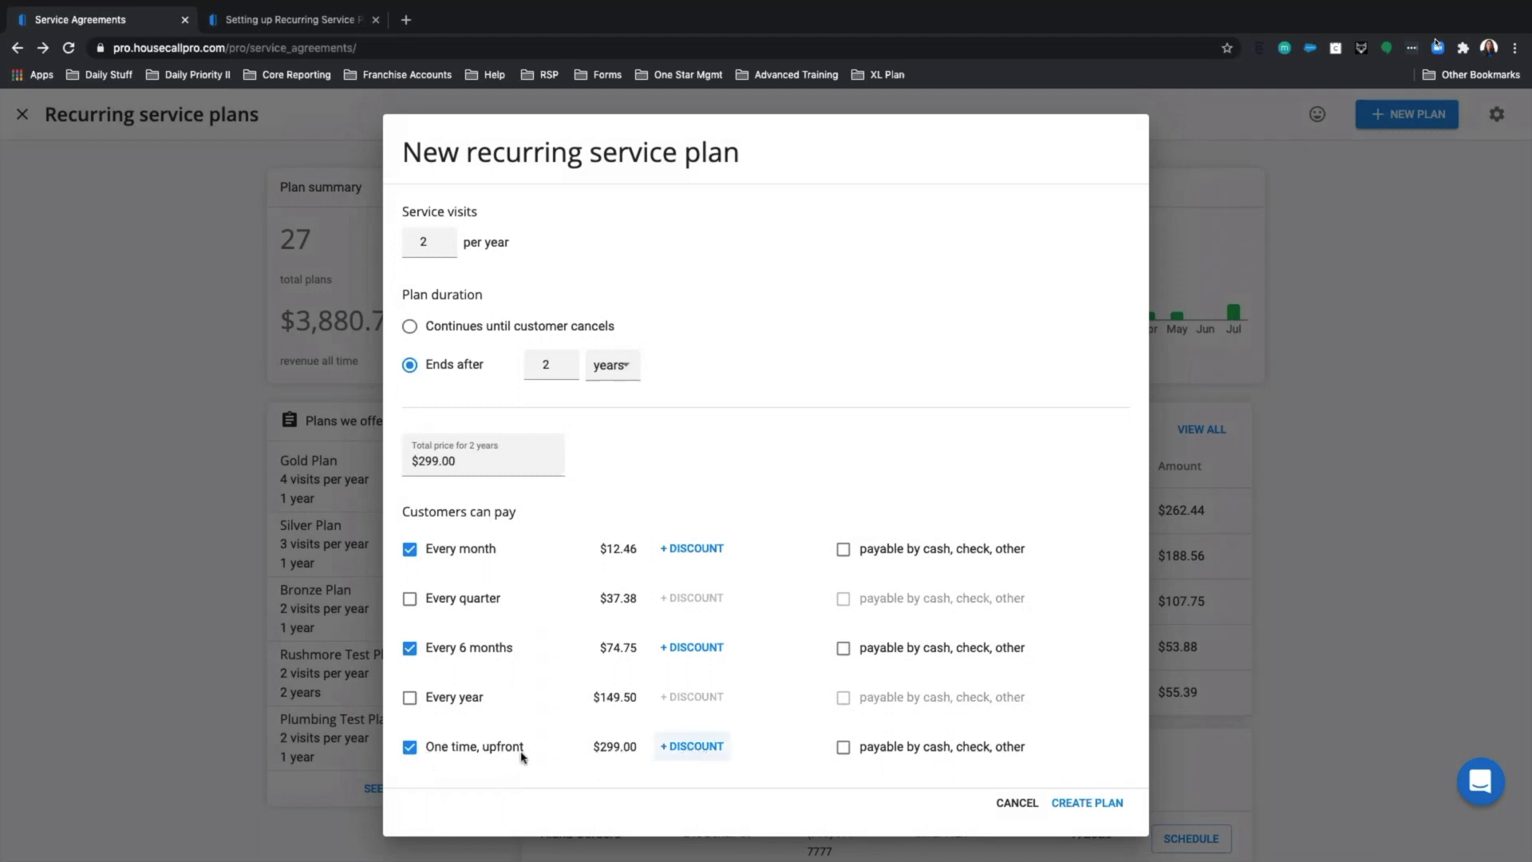
Give the one-time upfront payment a 5% discount.
{"action": "left_click", "coordinate": [679, 749]}
{"action": "left_click", "coordinate": [669, 760]}
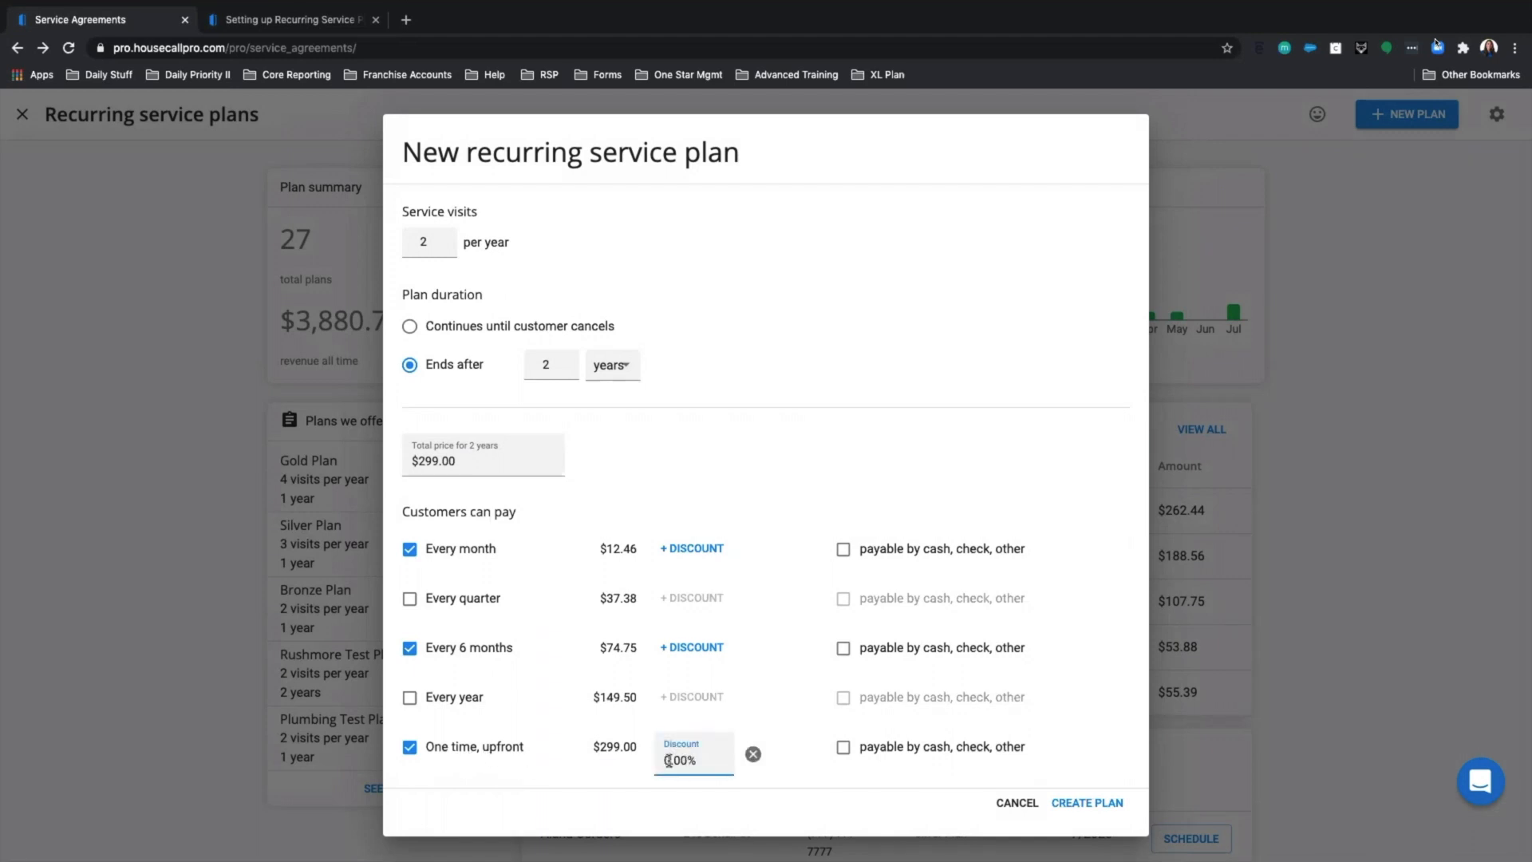
{"action": "type", "text": "5"}
{"action": "key", "text": "Delete"}
{"action": "left_click", "coordinate": [851, 477]}
Allow cash, check or other for 6-month and upfront payments, then create the plan.
{"action": "left_click", "coordinate": [842, 556]}
{"action": "left_click", "coordinate": [843, 648]}
{"action": "left_click", "coordinate": [843, 747]}
{"action": "left_click", "coordinate": [842, 551]}
{"action": "scroll", "coordinate": [812, 583], "scroll_direction": "up", "scroll_amount": 3}
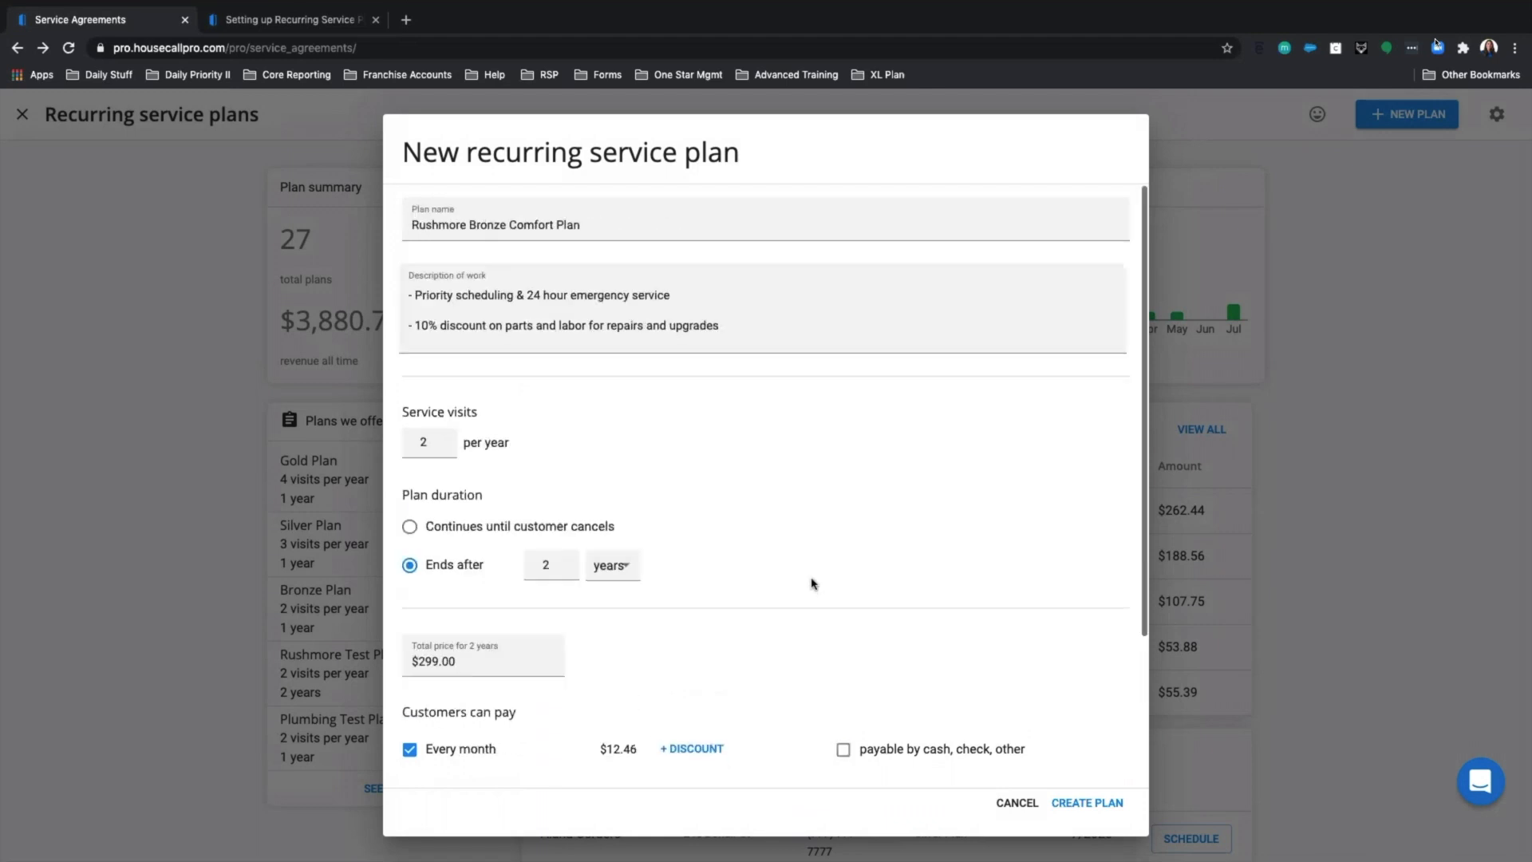
{"action": "scroll", "coordinate": [550, 510], "scroll_direction": "down", "scroll_amount": 3}
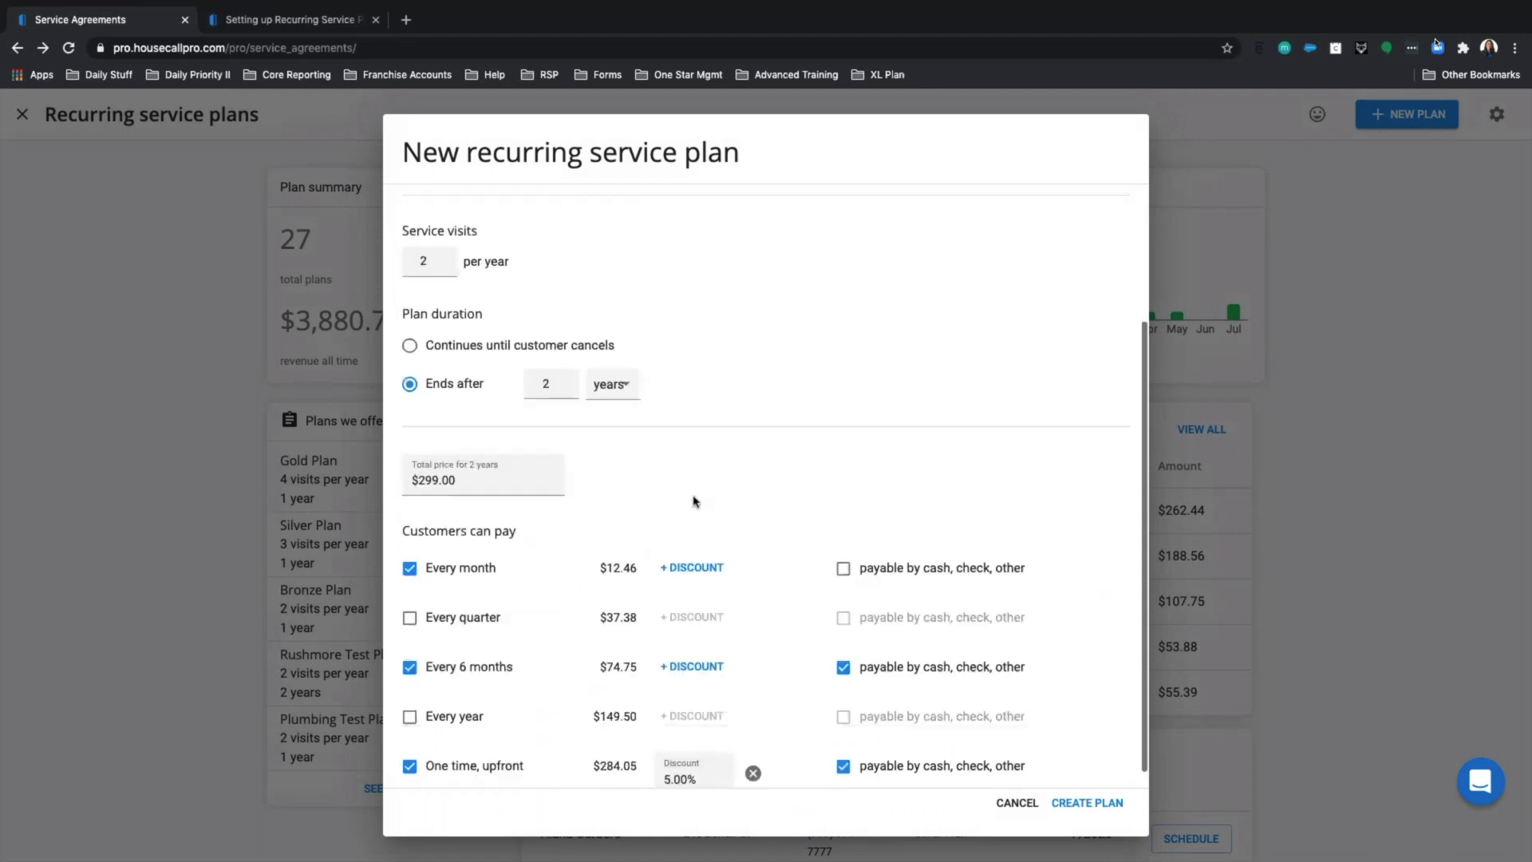
{"action": "left_click", "coordinate": [1085, 806]}
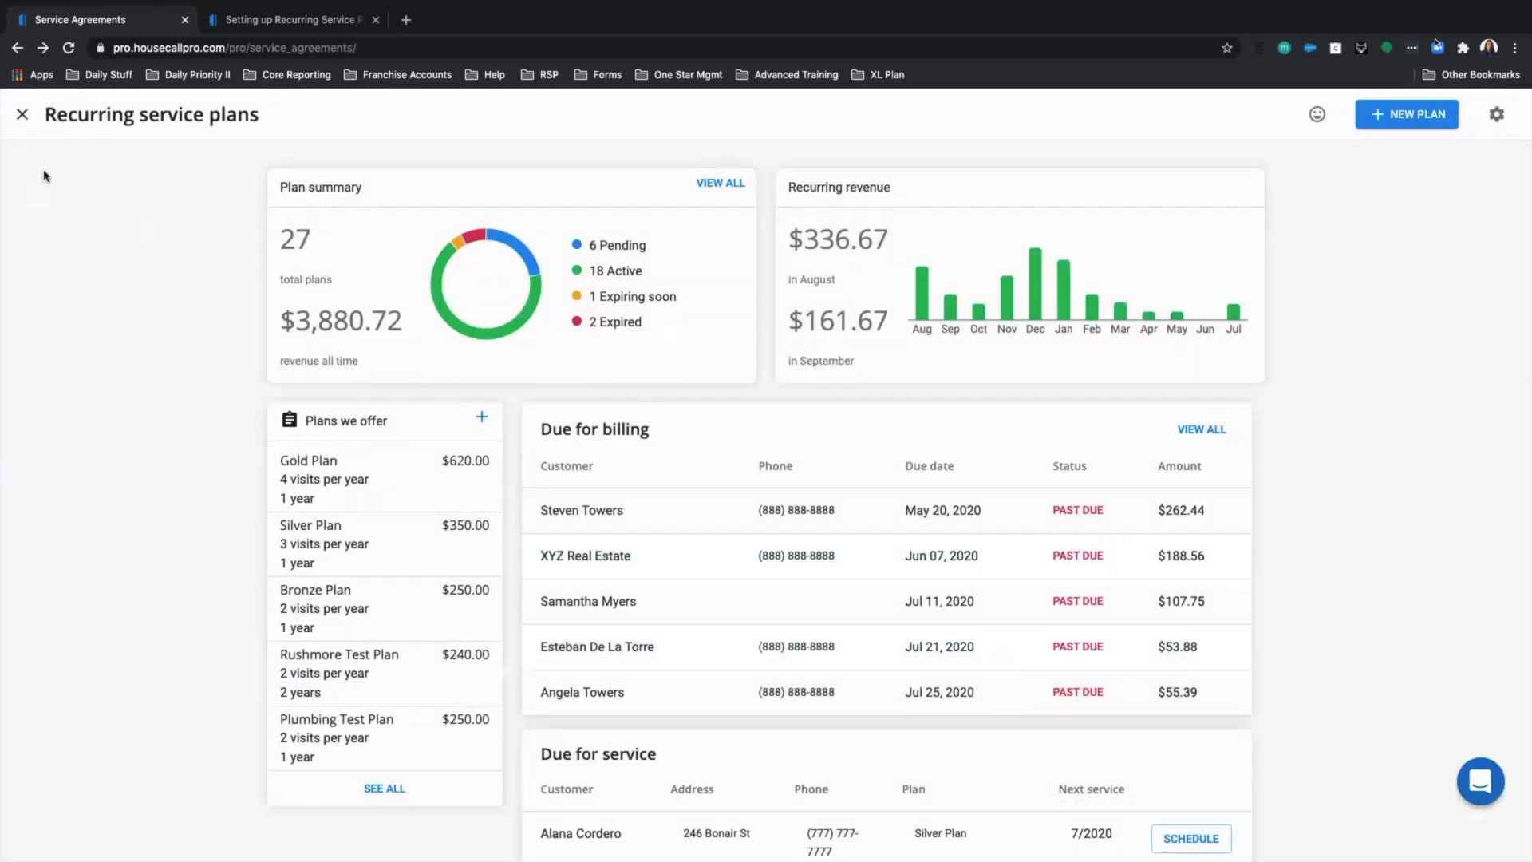
Search the customer list for the customer's name and open their profile.
{"action": "left_click", "coordinate": [23, 115]}
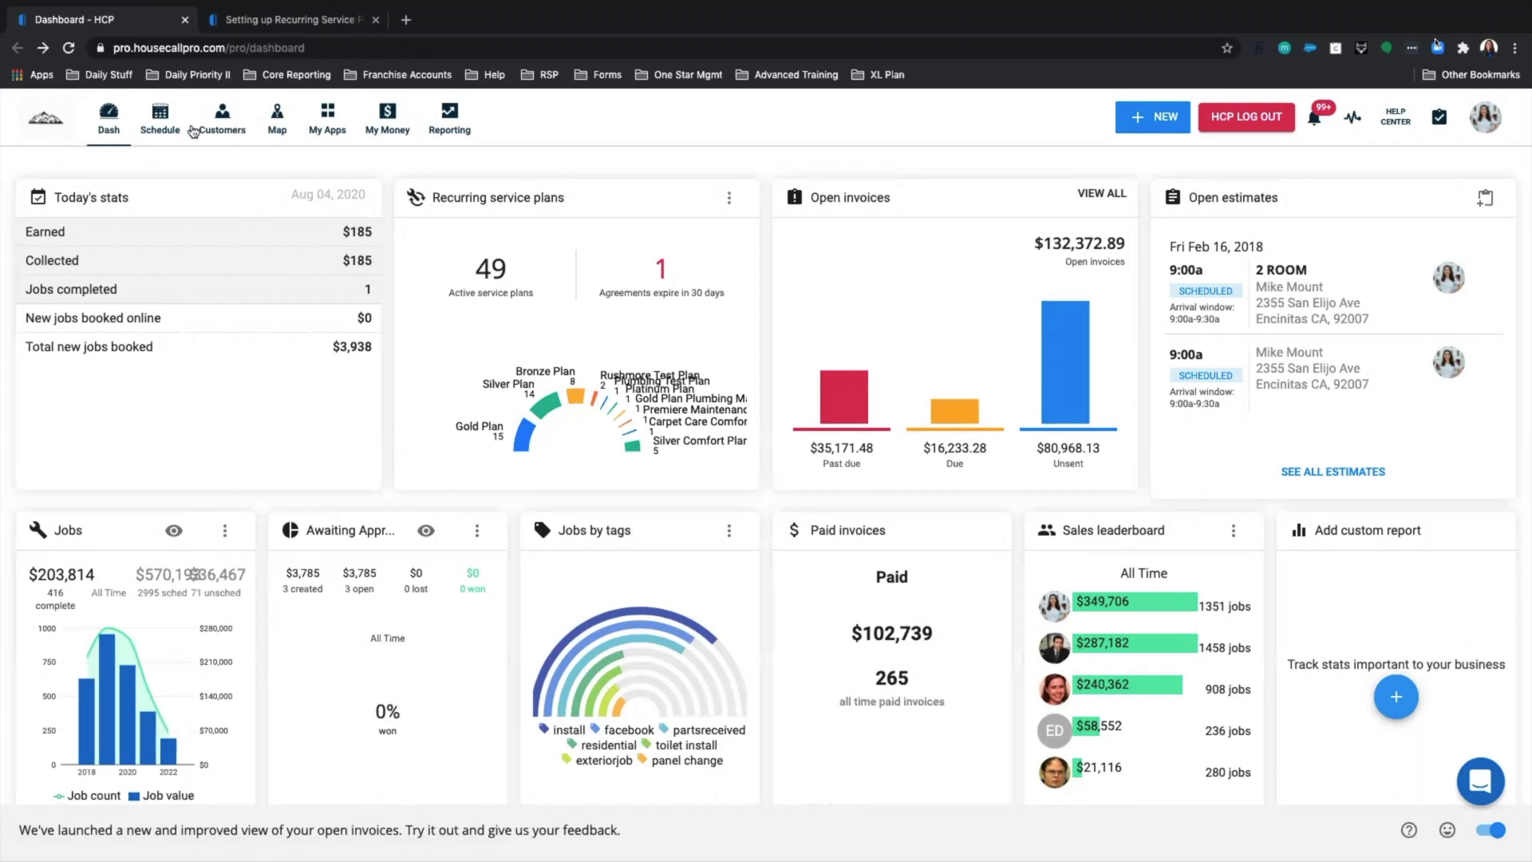
{"action": "left_click", "coordinate": [230, 134]}
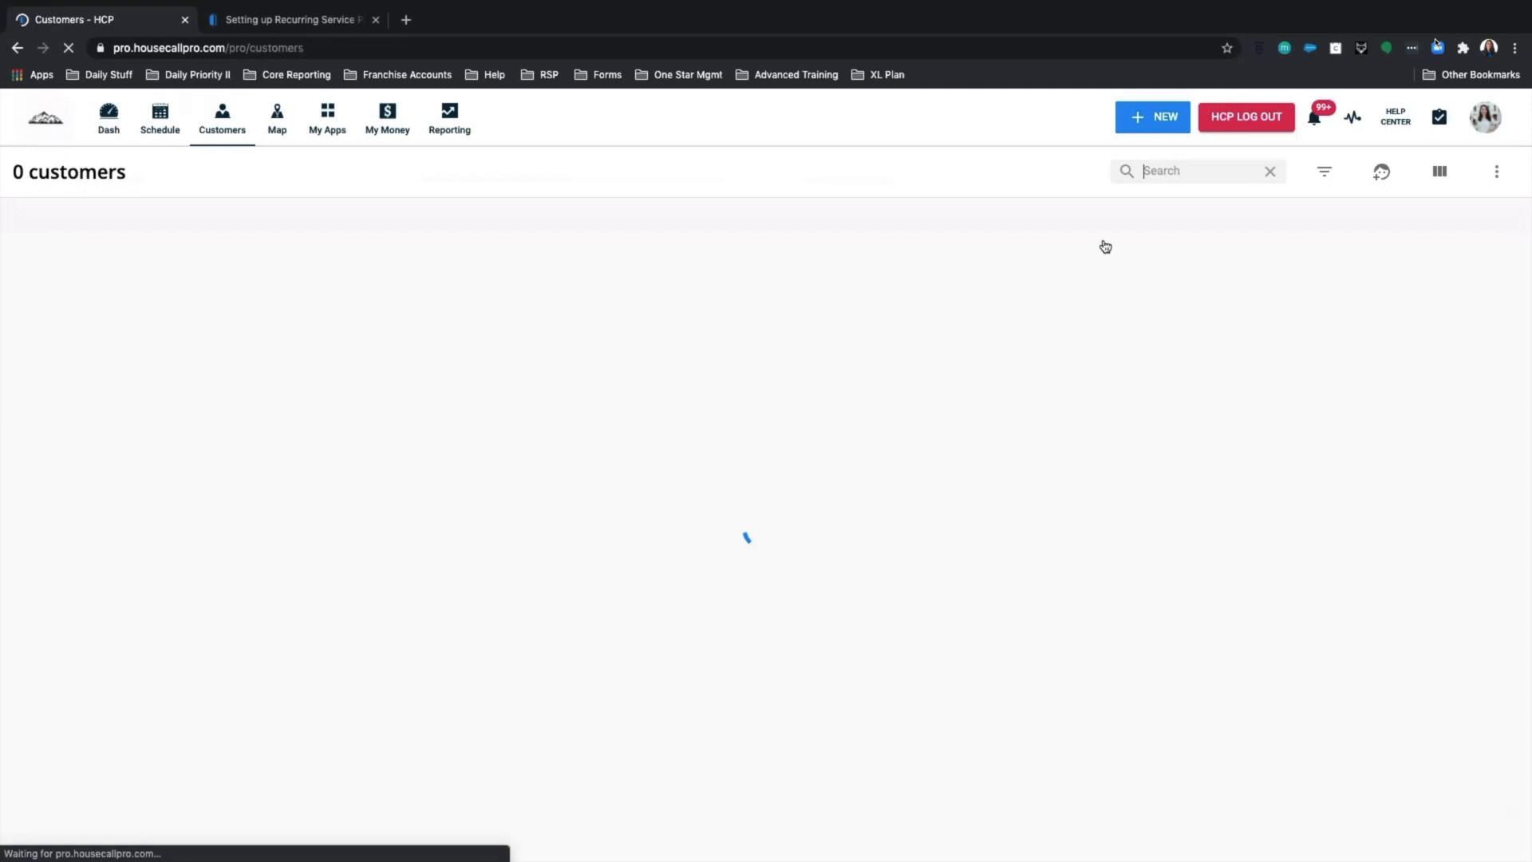
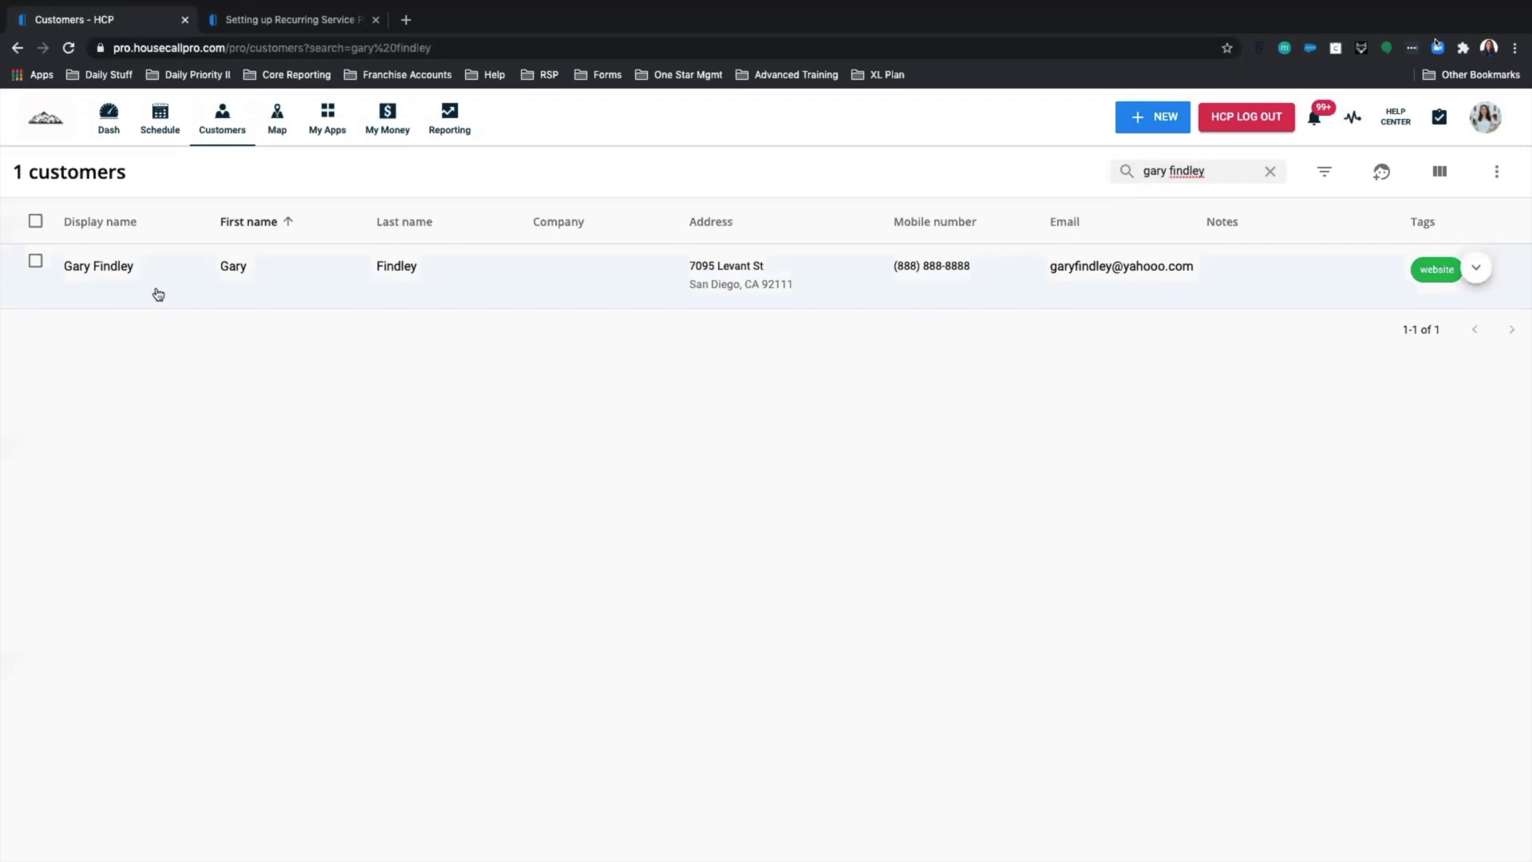
{"action": "left_click", "coordinate": [164, 291]}
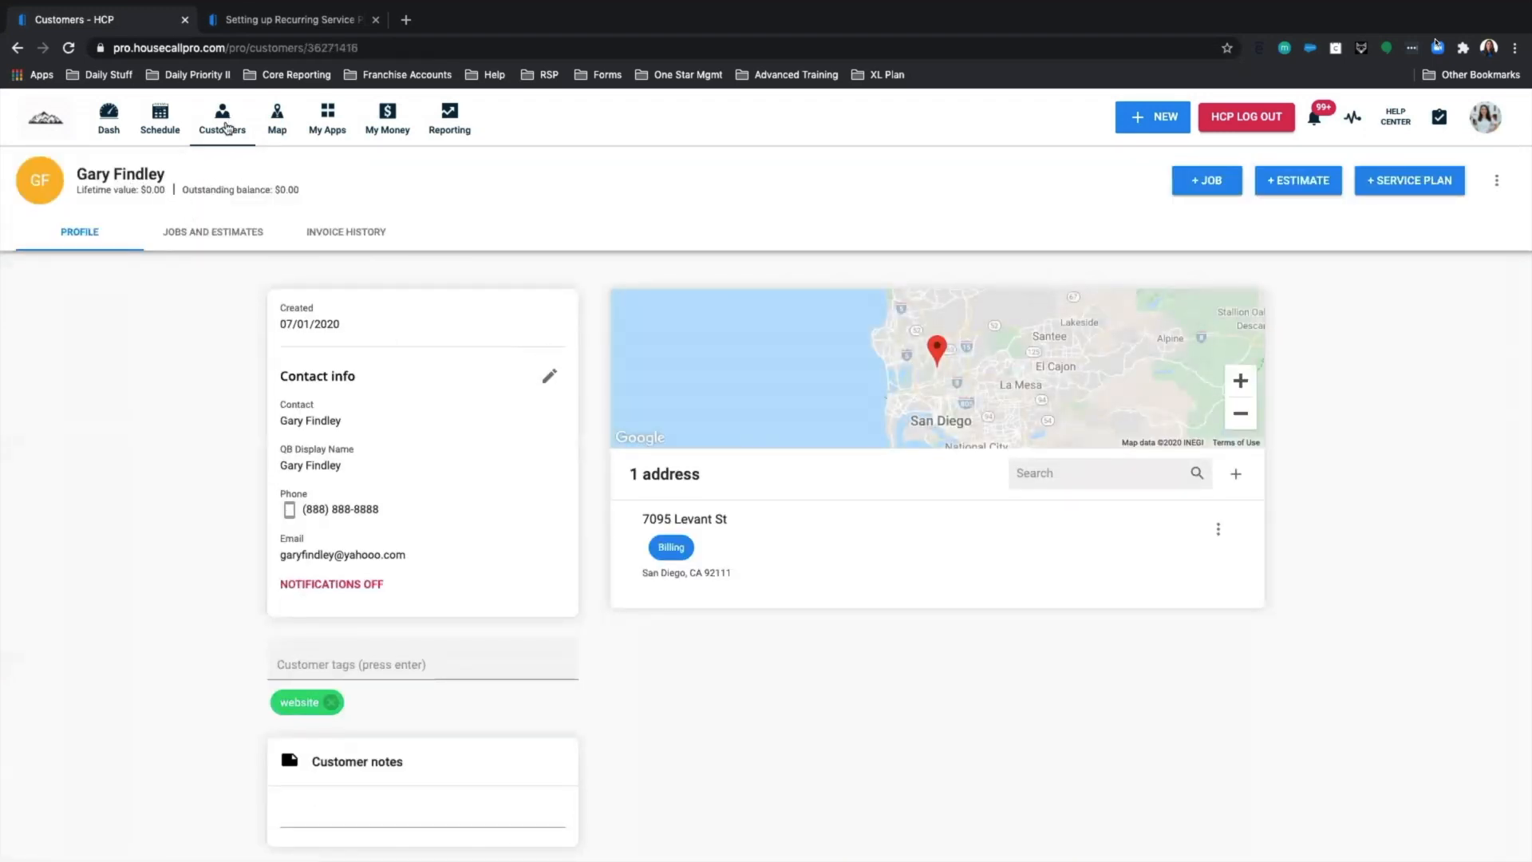
Add a service plan for the customer, choosing Rushmore Bronze Comfort Plan.
{"action": "left_click", "coordinate": [1393, 185]}
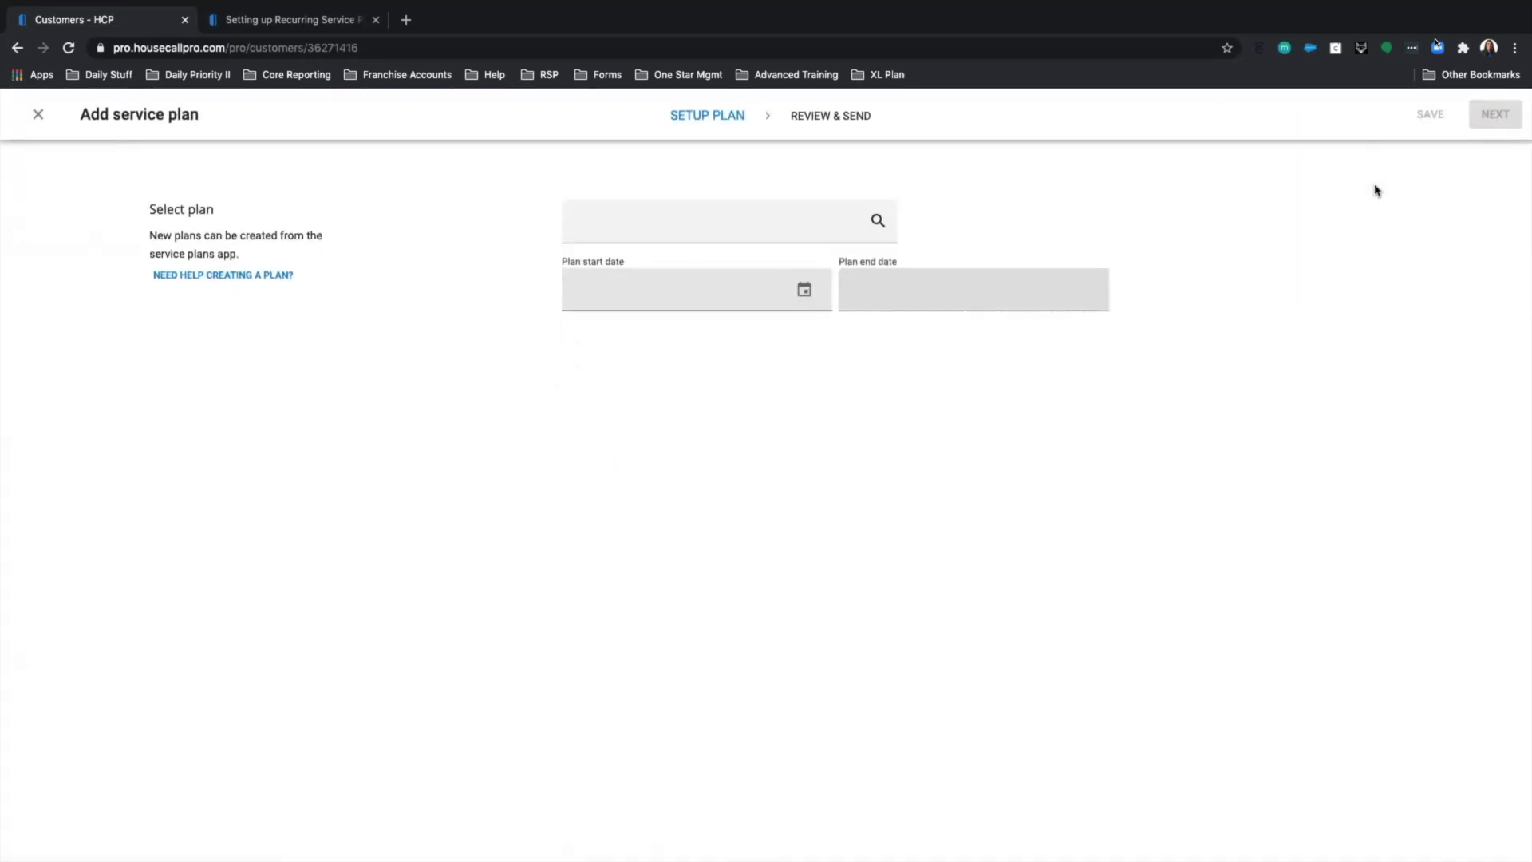
{"action": "left_click", "coordinate": [826, 218]}
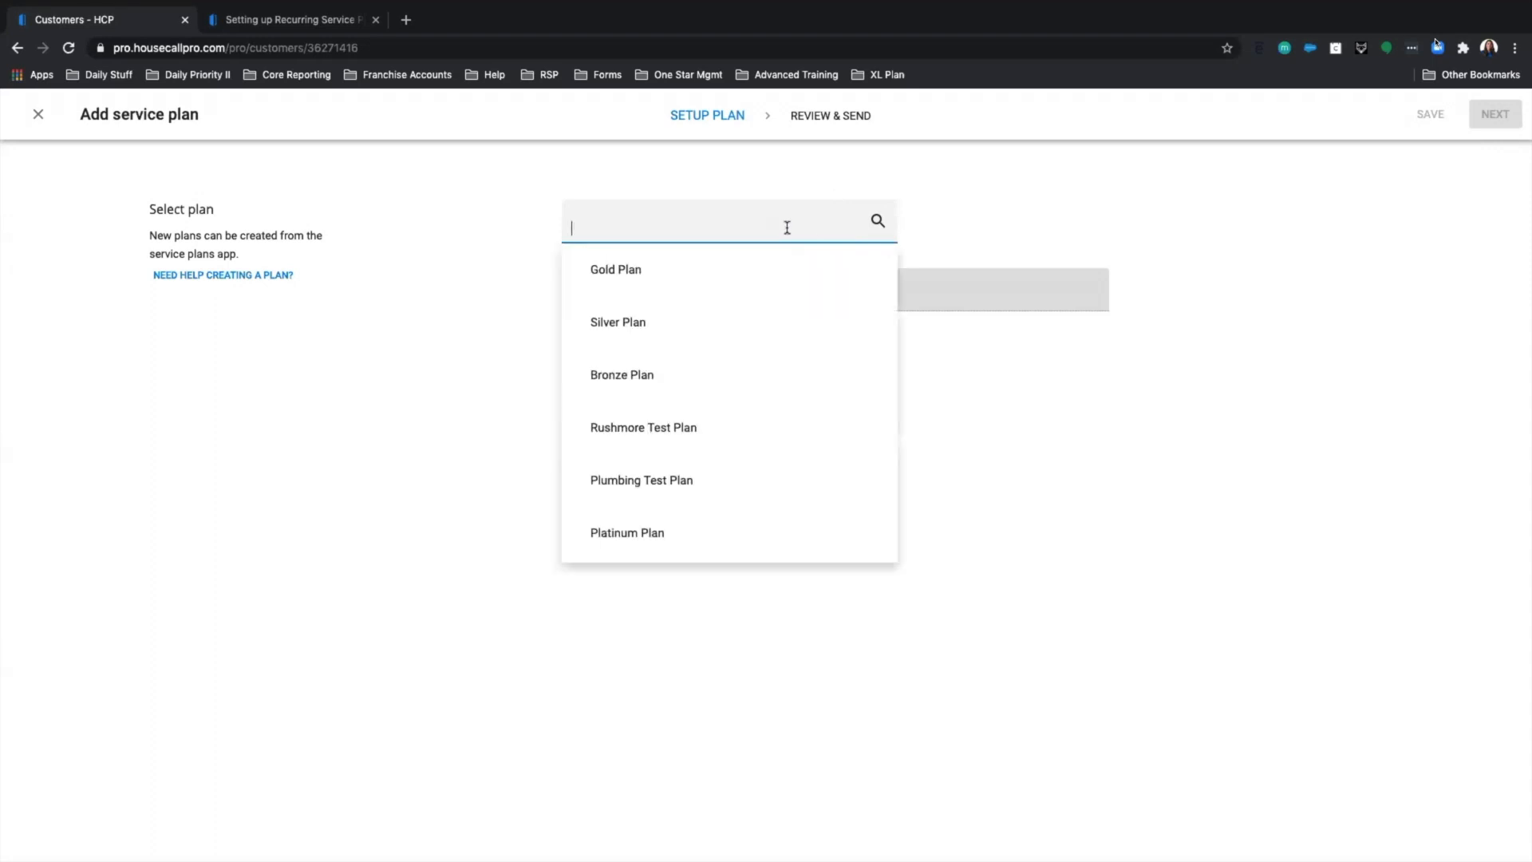
{"action": "type", "text": "brozn"}
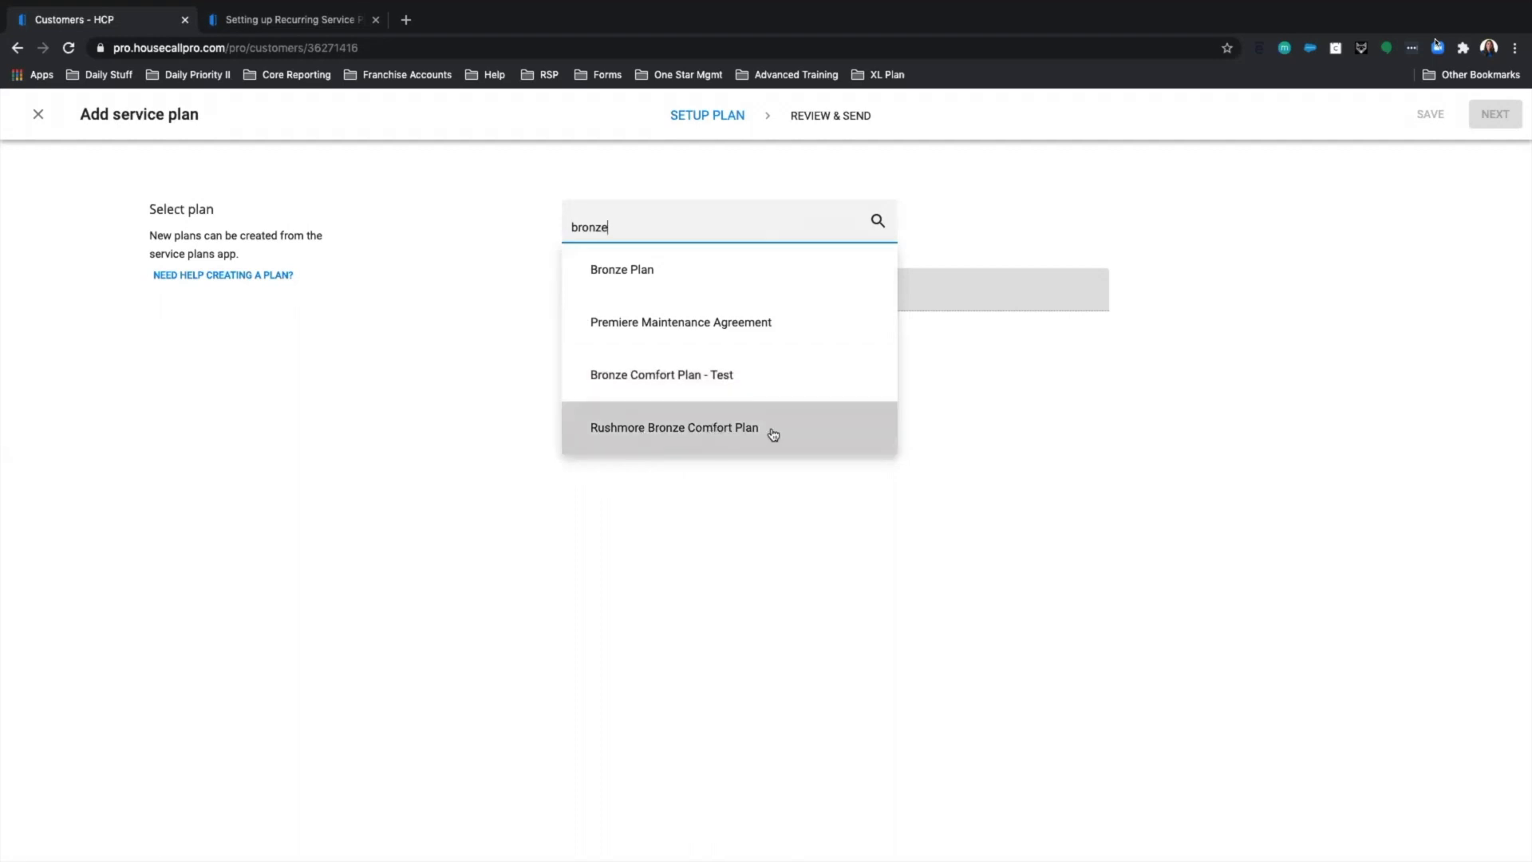
{"action": "left_click", "coordinate": [682, 439]}
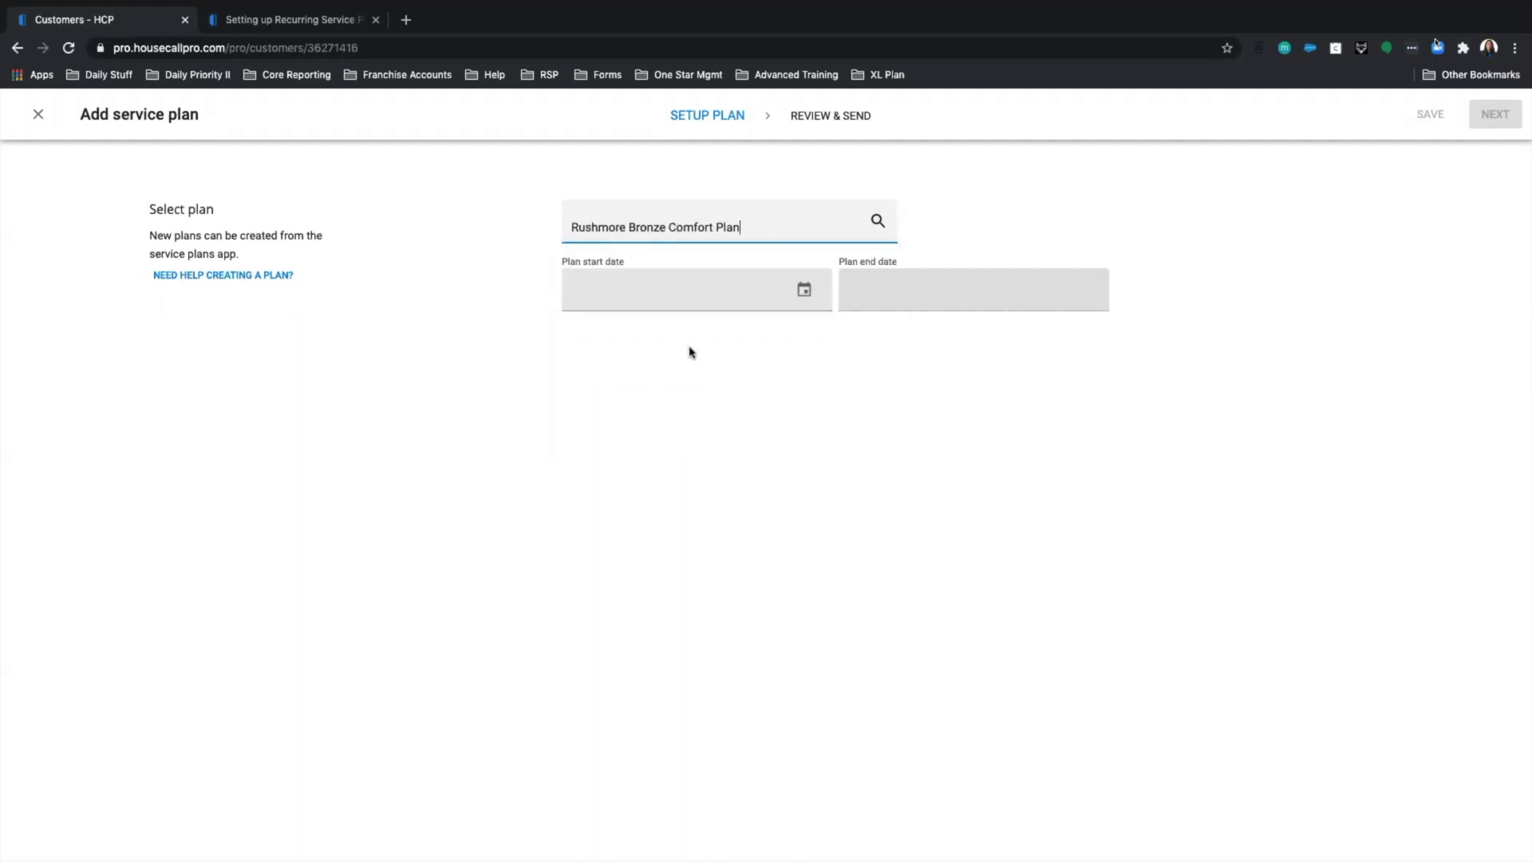
Set the plan start date to August 7, 2020.
{"action": "left_click", "coordinate": [666, 296]}
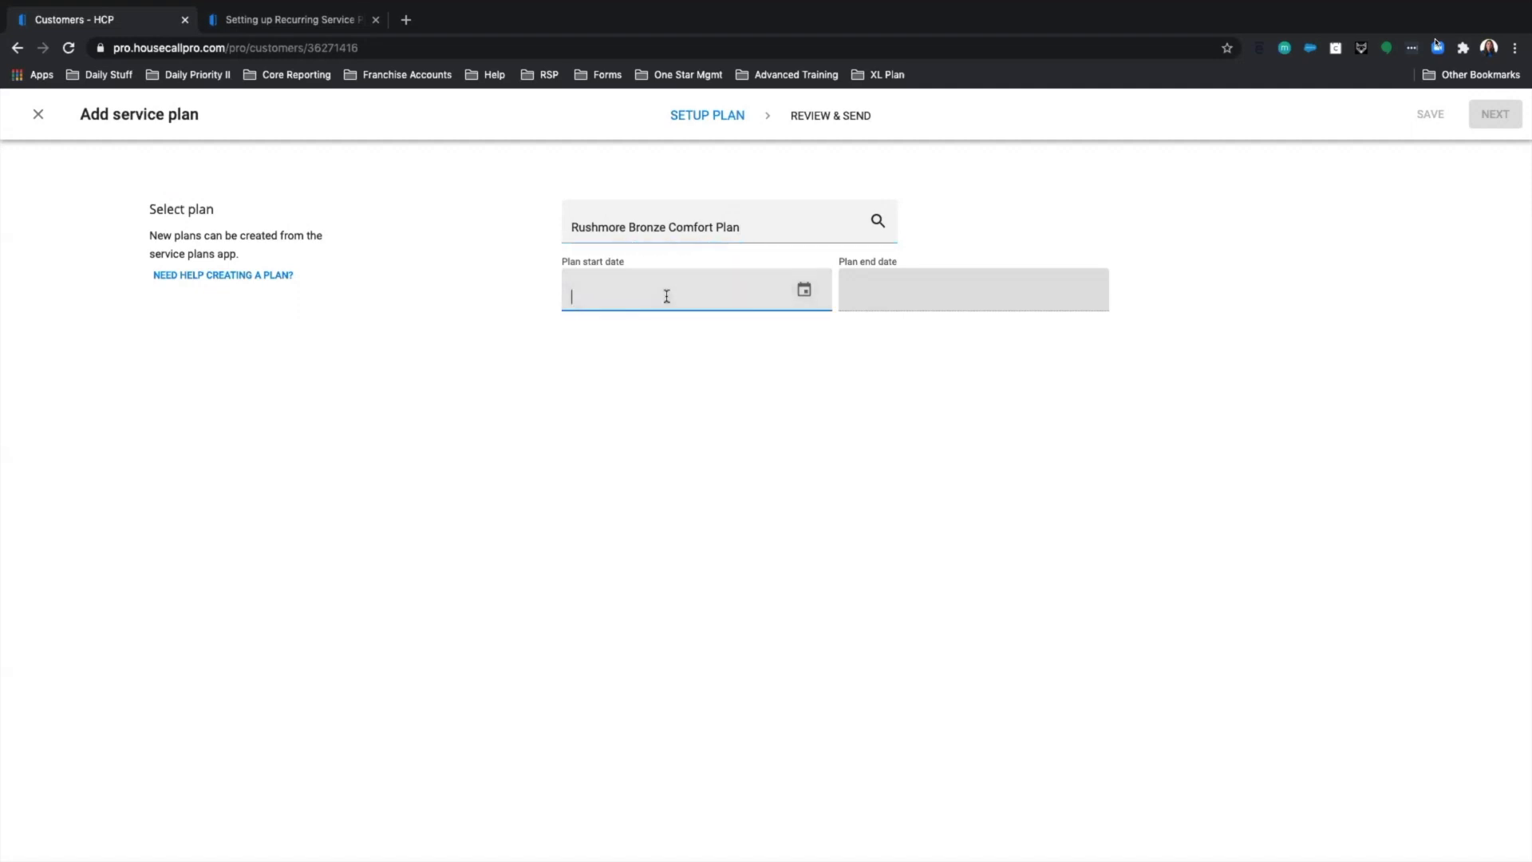
{"action": "left_click", "coordinate": [798, 300]}
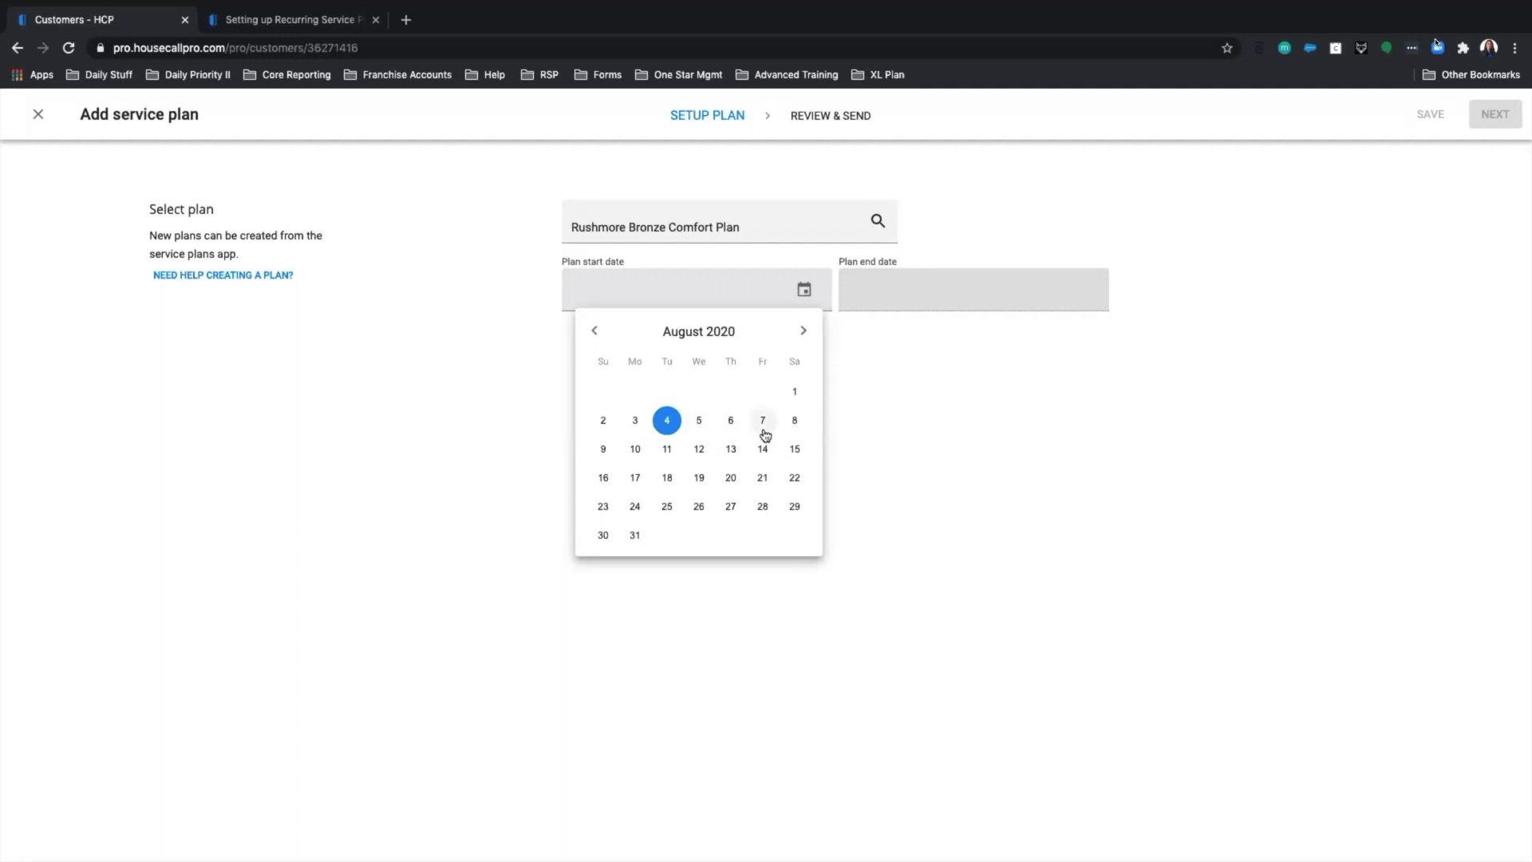
{"action": "left_click", "coordinate": [763, 420]}
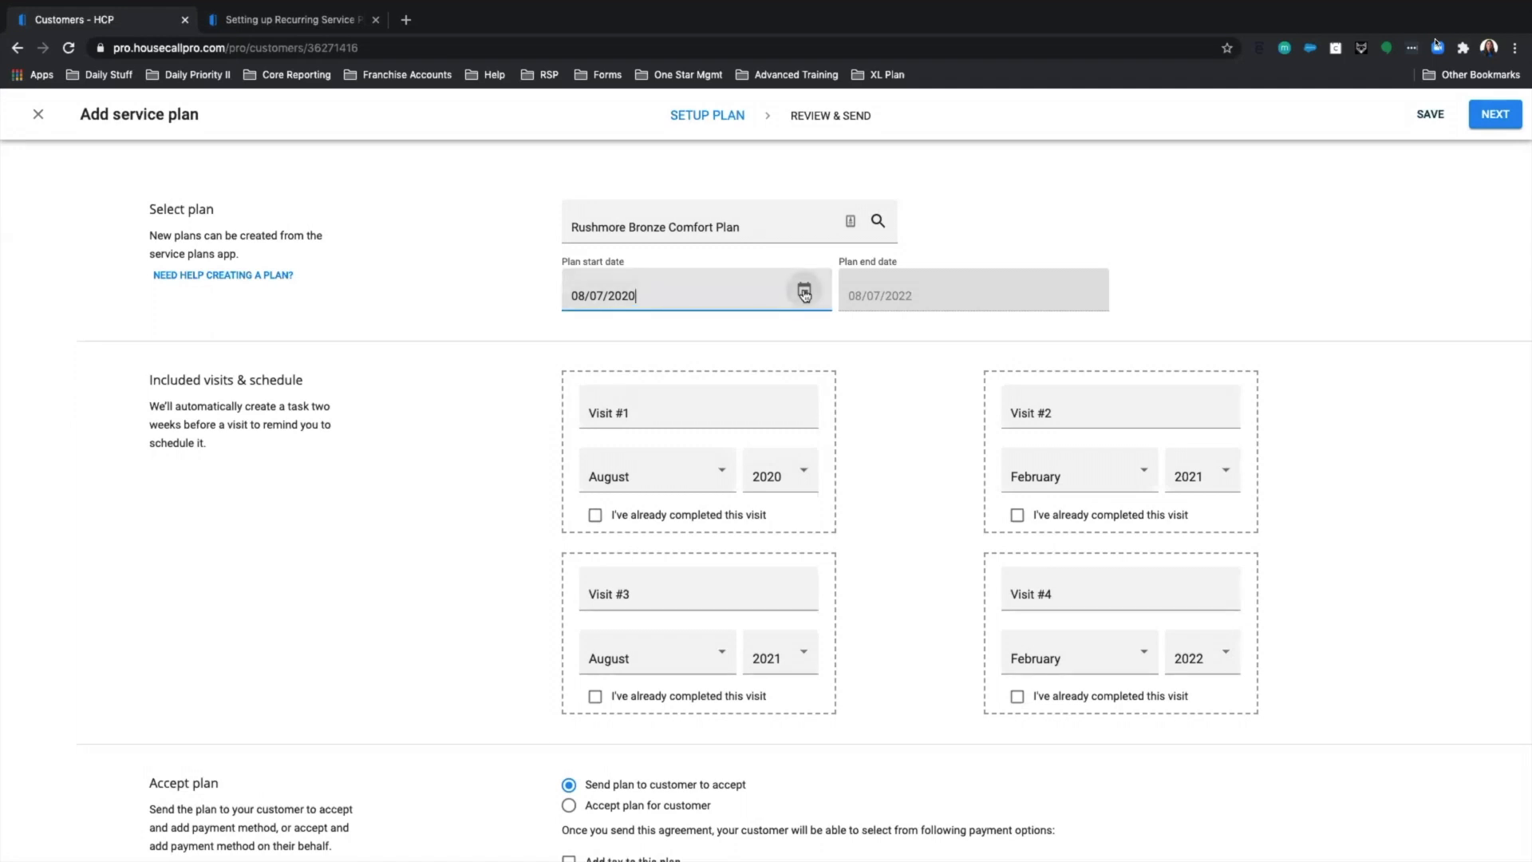
Change the plan start date to July 6, 2020.
{"action": "left_click", "coordinate": [804, 290]}
{"action": "left_click", "coordinate": [595, 331]}
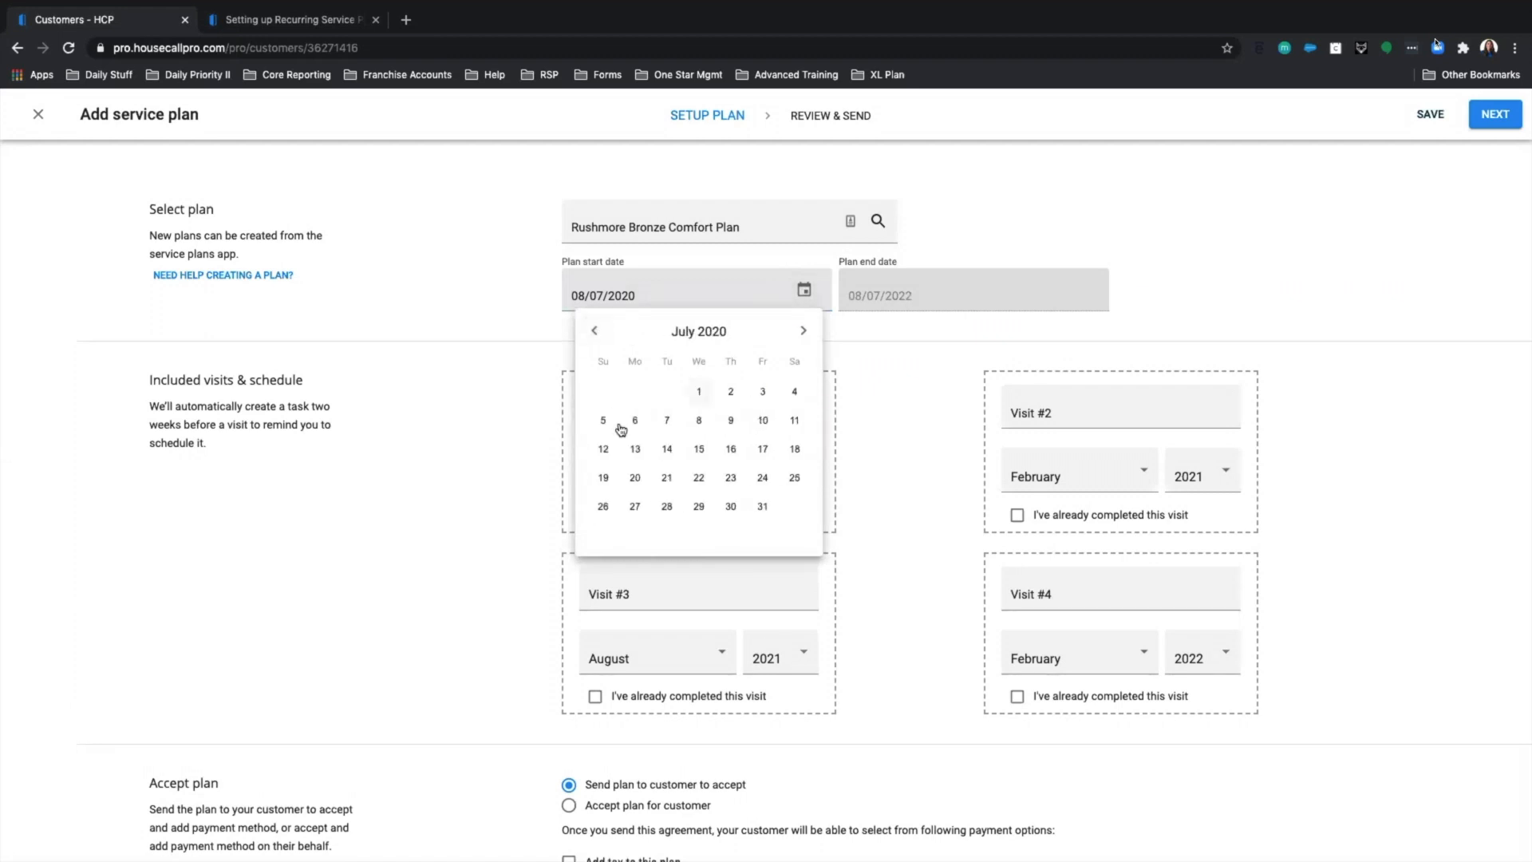
{"action": "left_click", "coordinate": [636, 422]}
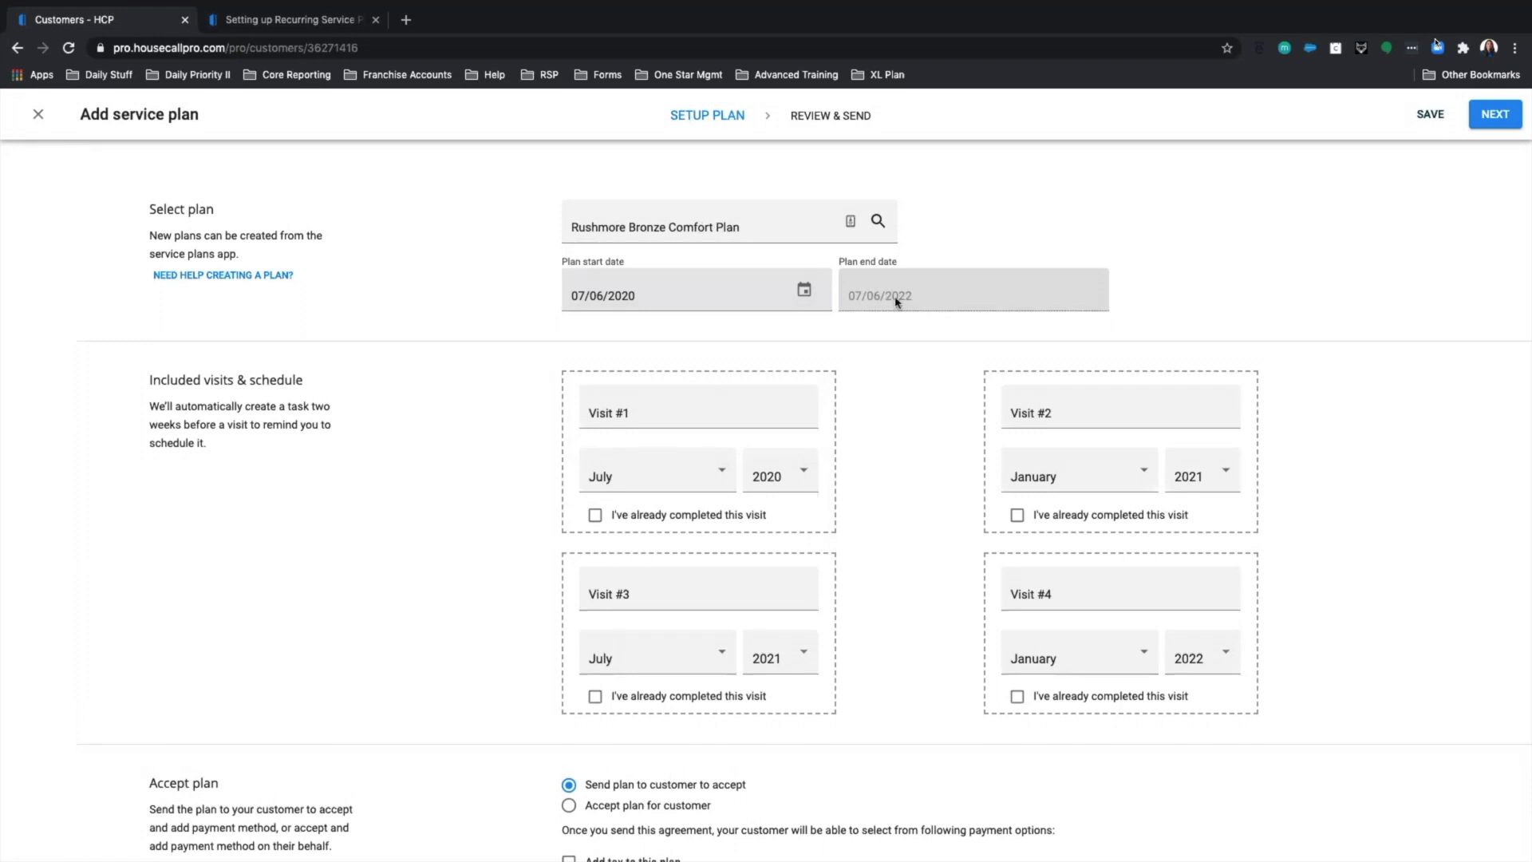
Set Visits #1–#4 to October, March, November and November.
{"action": "scroll", "coordinate": [915, 409], "scroll_direction": "down", "scroll_amount": 3}
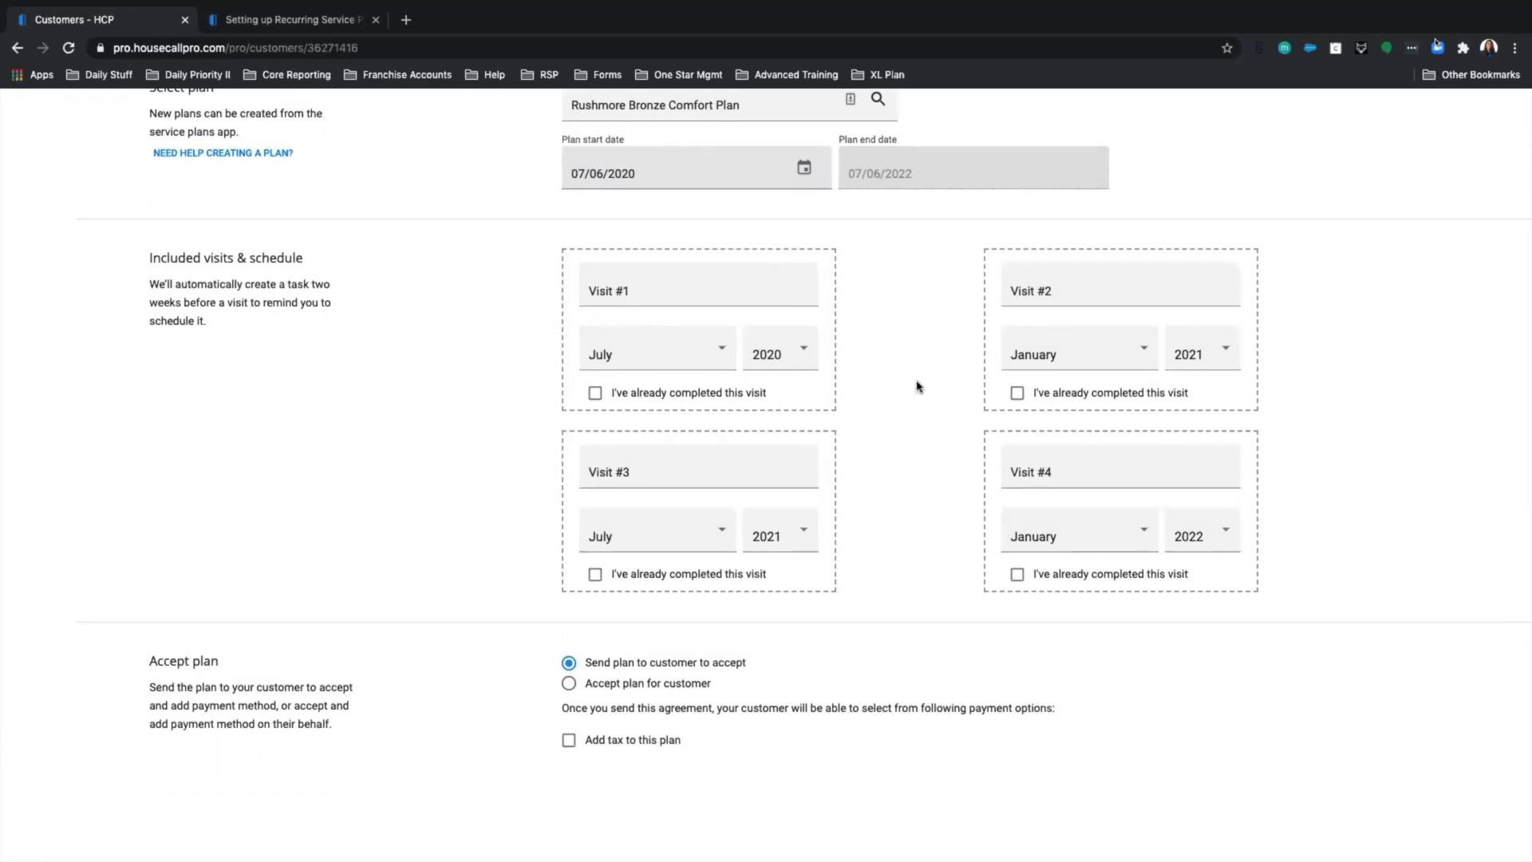
{"action": "left_click", "coordinate": [713, 364]}
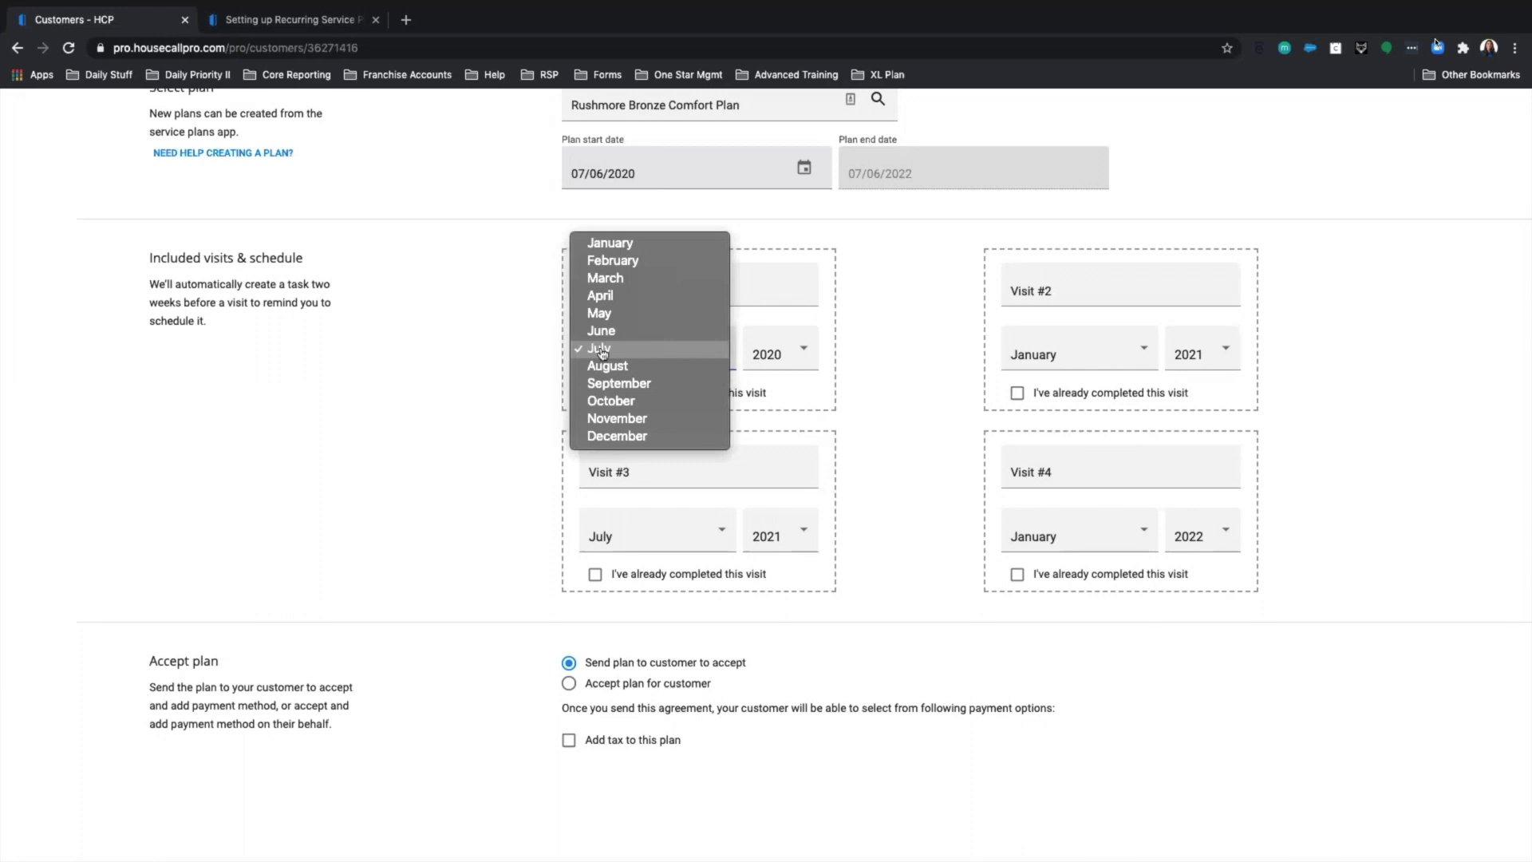
{"action": "left_click", "coordinate": [617, 403]}
{"action": "left_click", "coordinate": [1083, 365]}
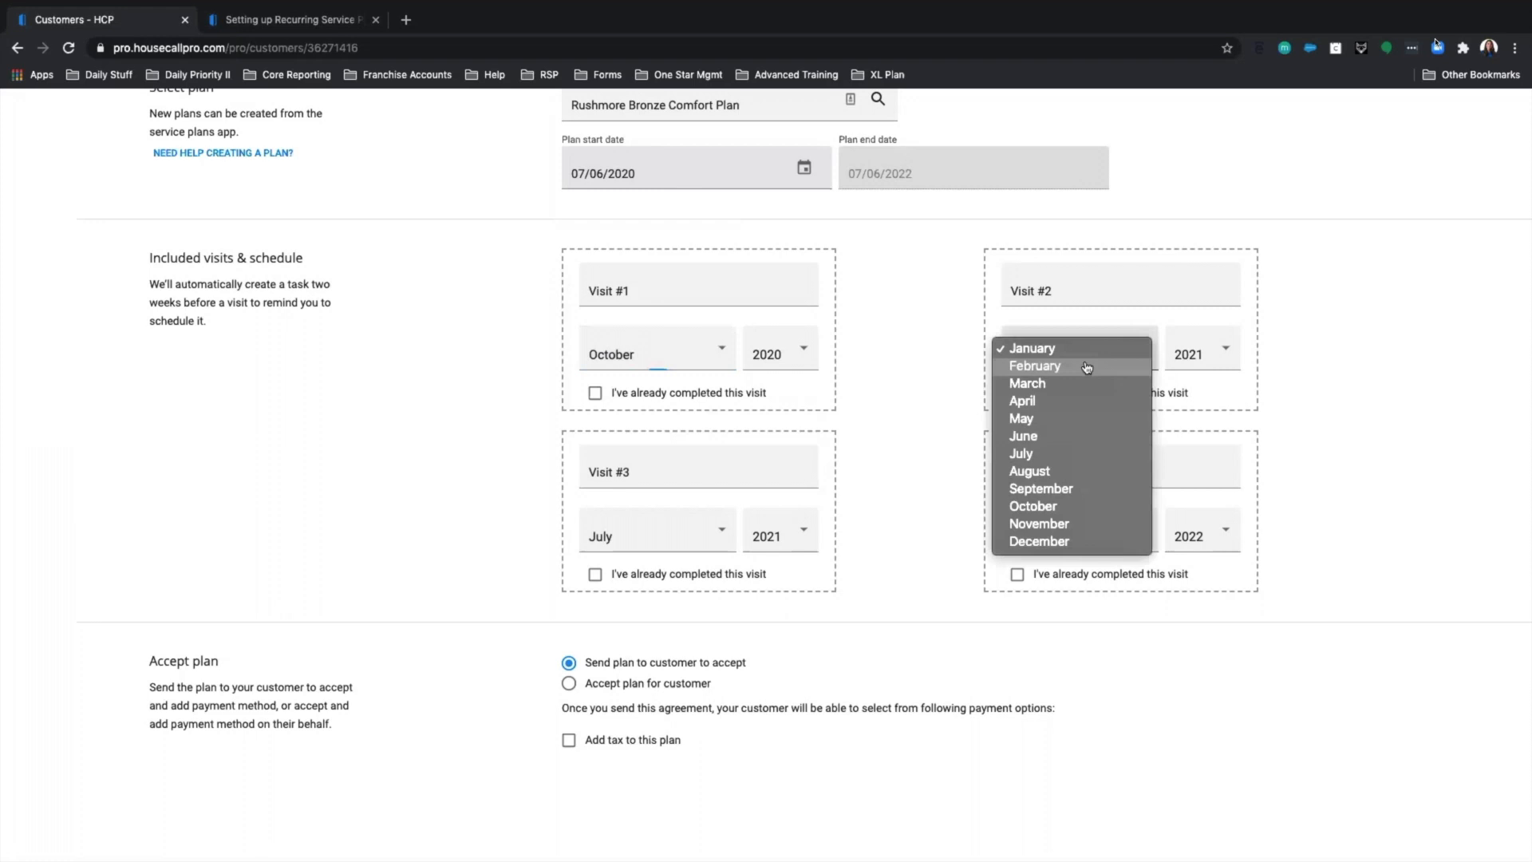
{"action": "left_click", "coordinate": [1079, 384]}
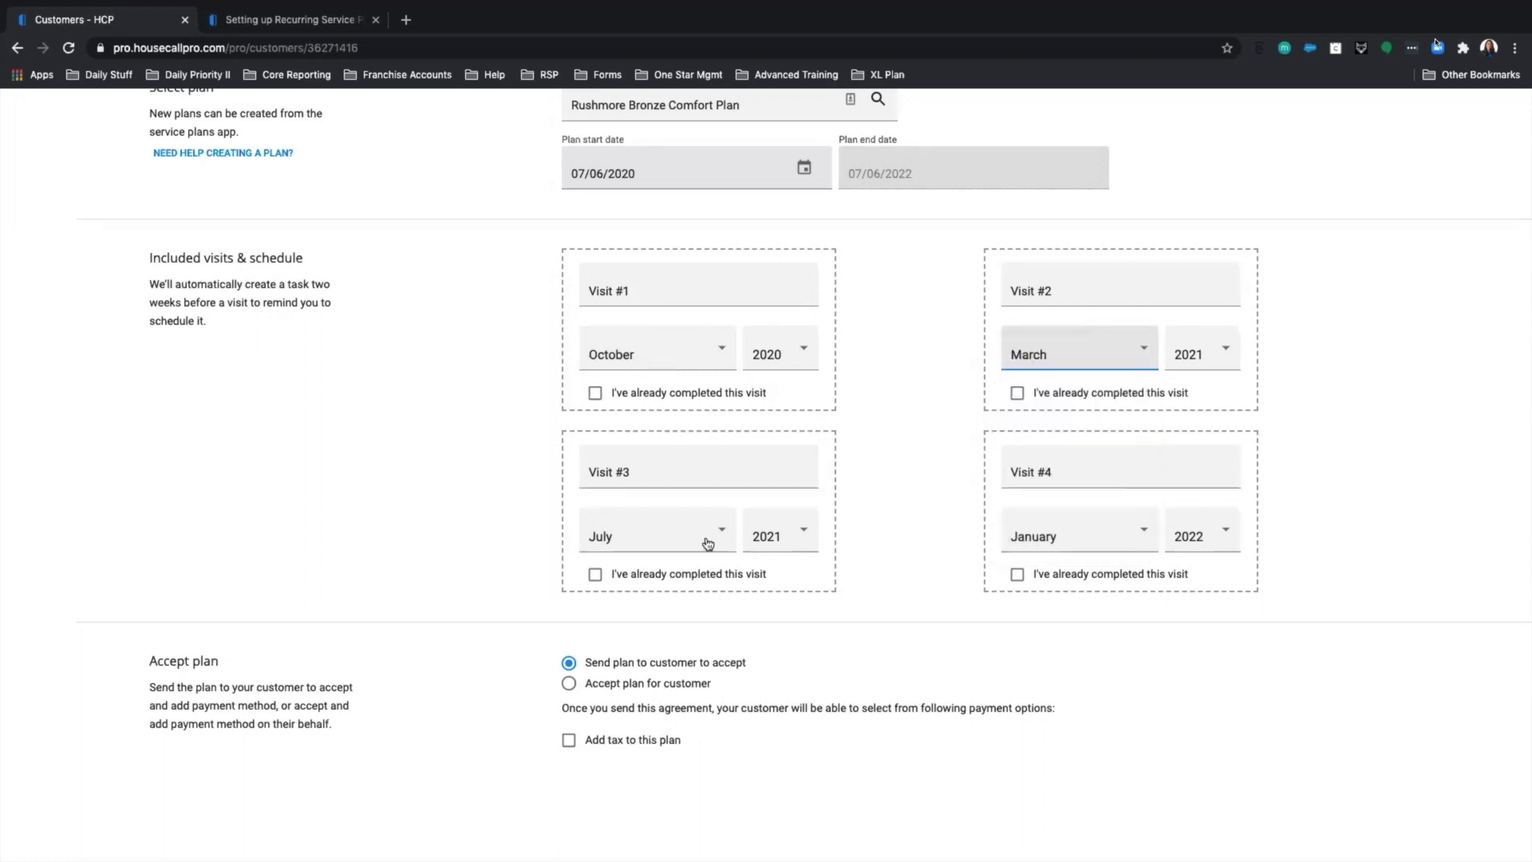
{"action": "left_click", "coordinate": [705, 543]}
{"action": "left_click", "coordinate": [655, 610]}
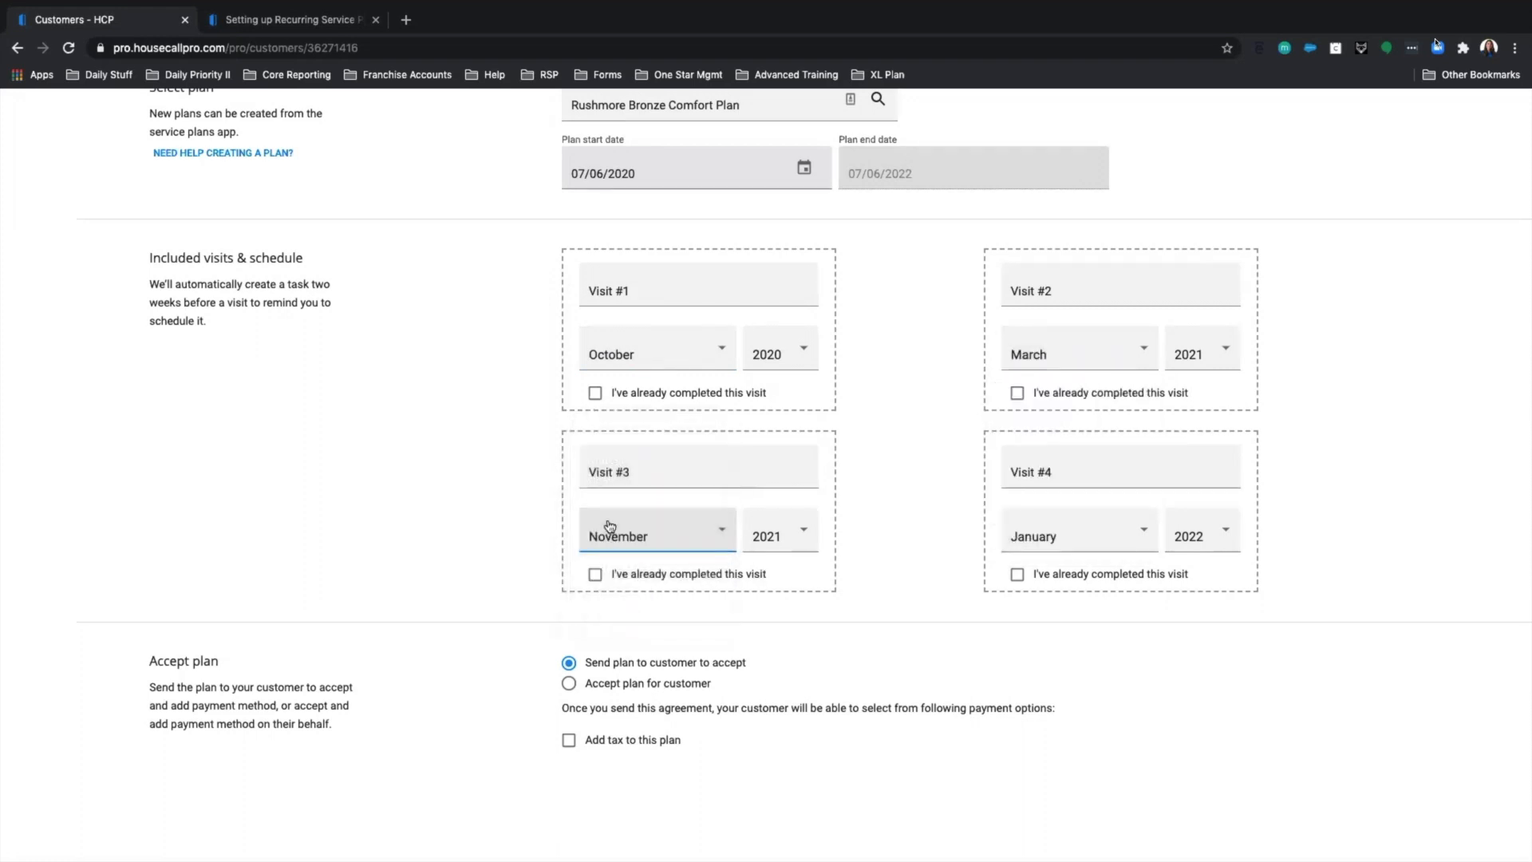
{"action": "left_click", "coordinate": [1112, 535]}
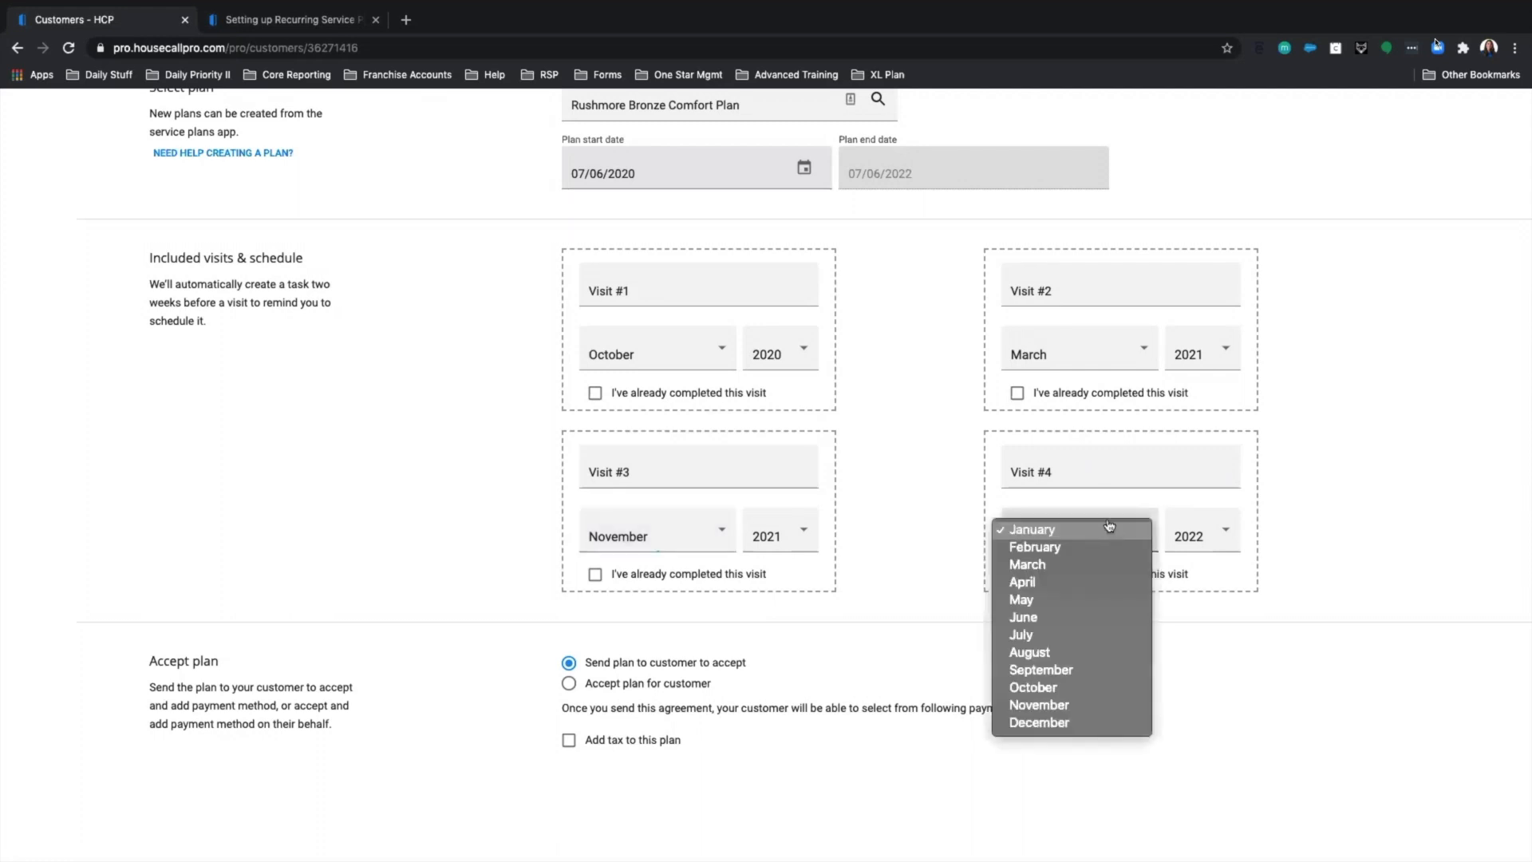
{"action": "left_click", "coordinate": [1061, 709]}
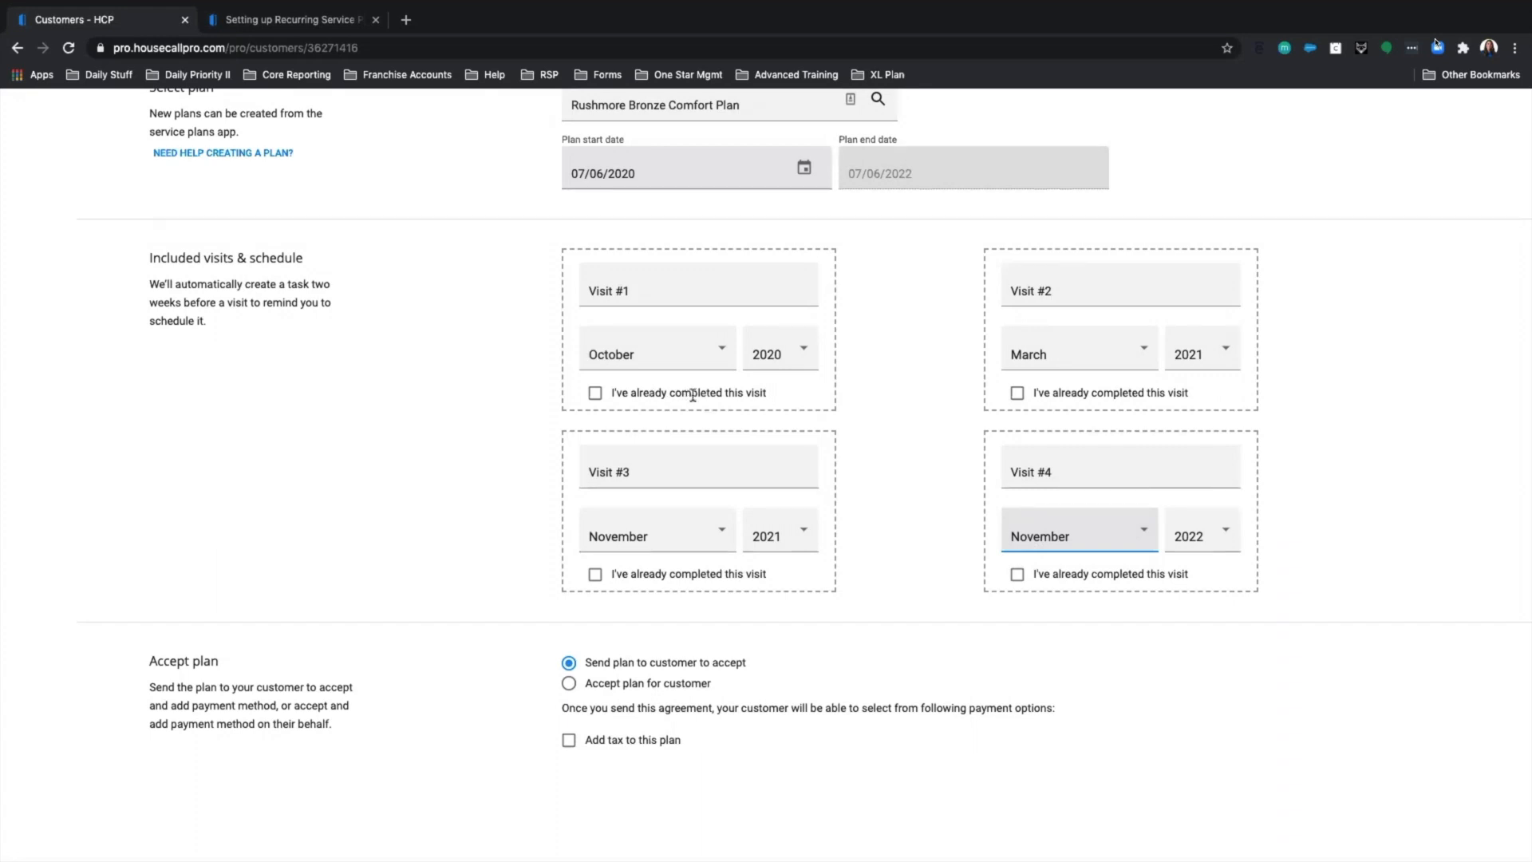
Mark only Visit #1 (October 2020) as already completed, leaving Visit #2 unmarked.
{"action": "left_click", "coordinate": [595, 393]}
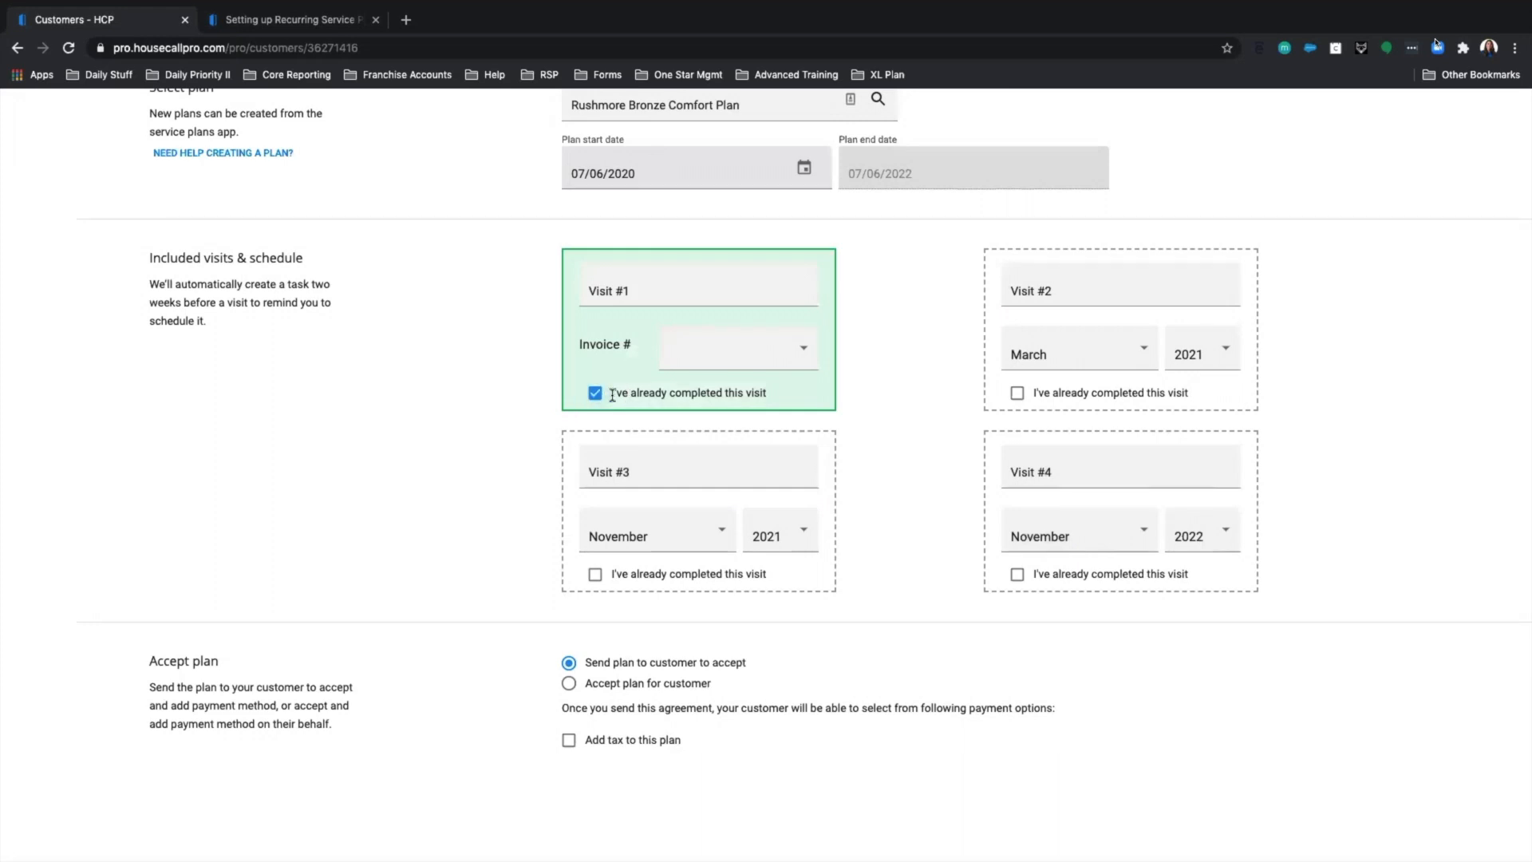
{"action": "left_click", "coordinate": [1017, 394]}
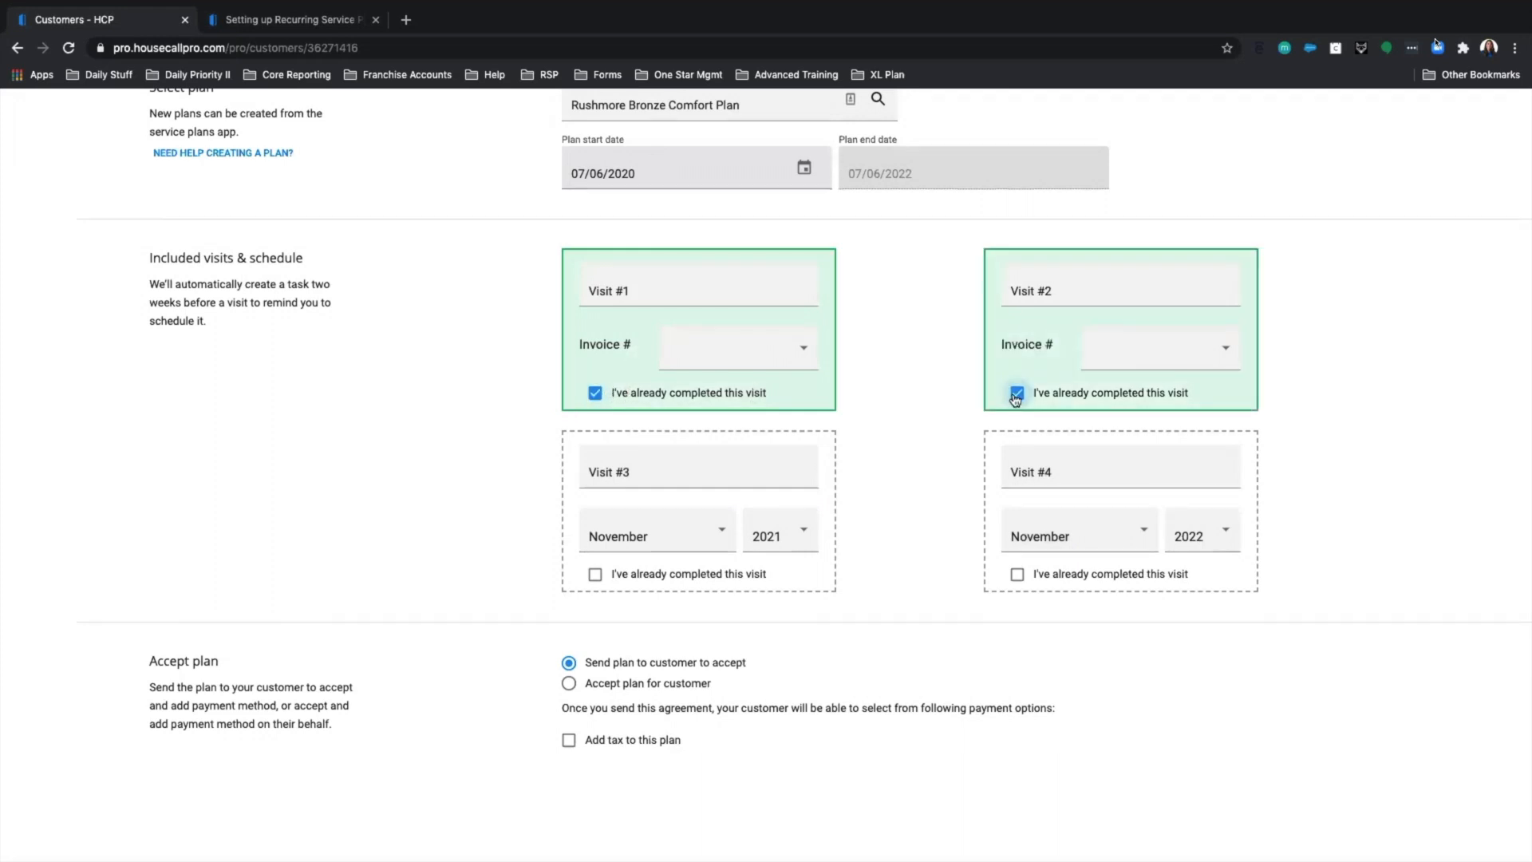
{"action": "left_click", "coordinate": [1016, 393]}
{"action": "left_click", "coordinate": [595, 392]}
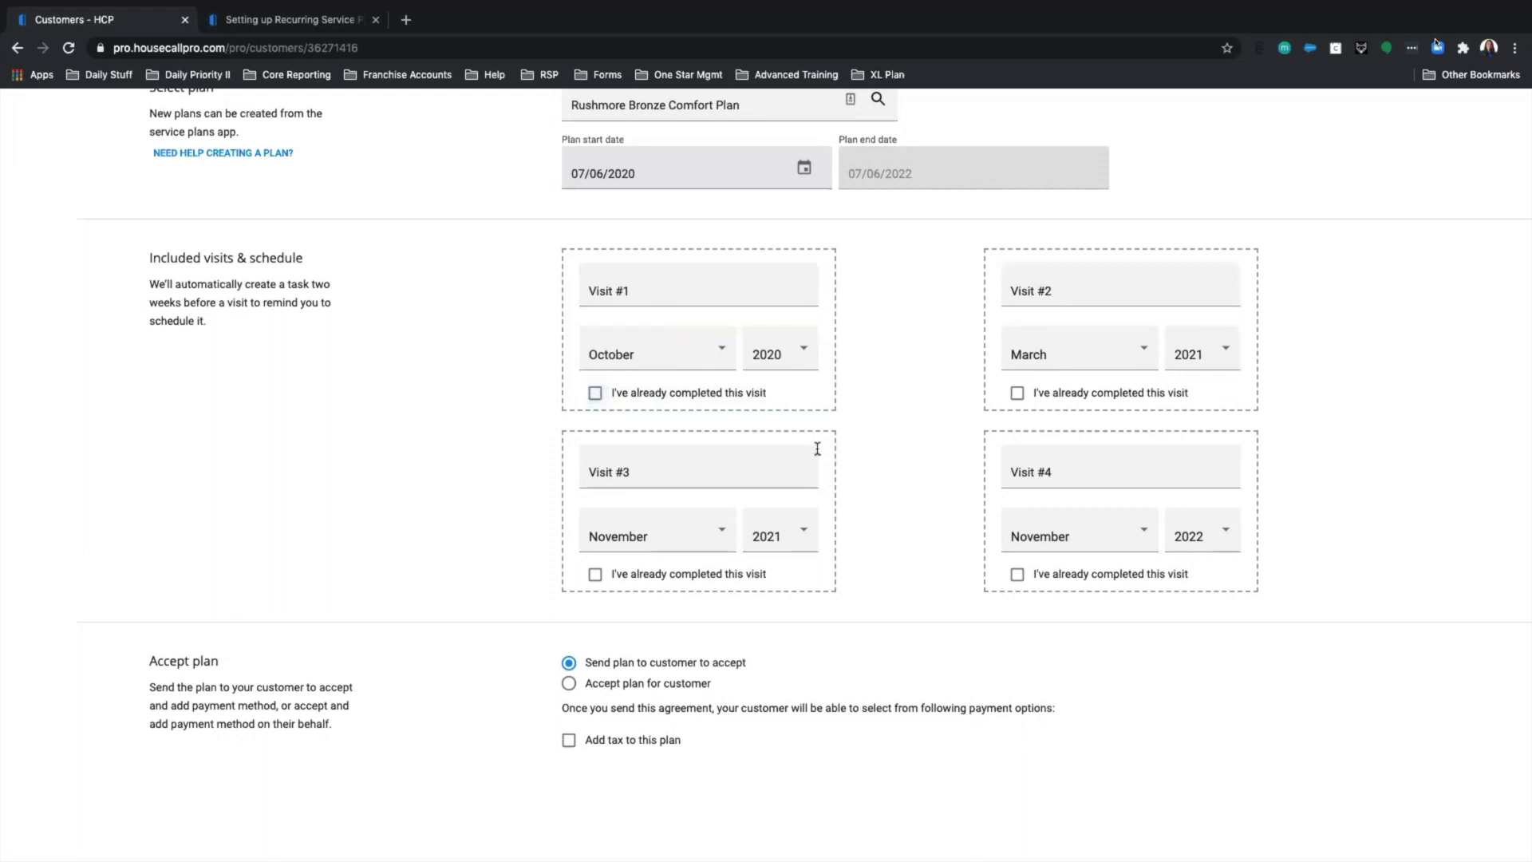
{"action": "left_click", "coordinate": [595, 393]}
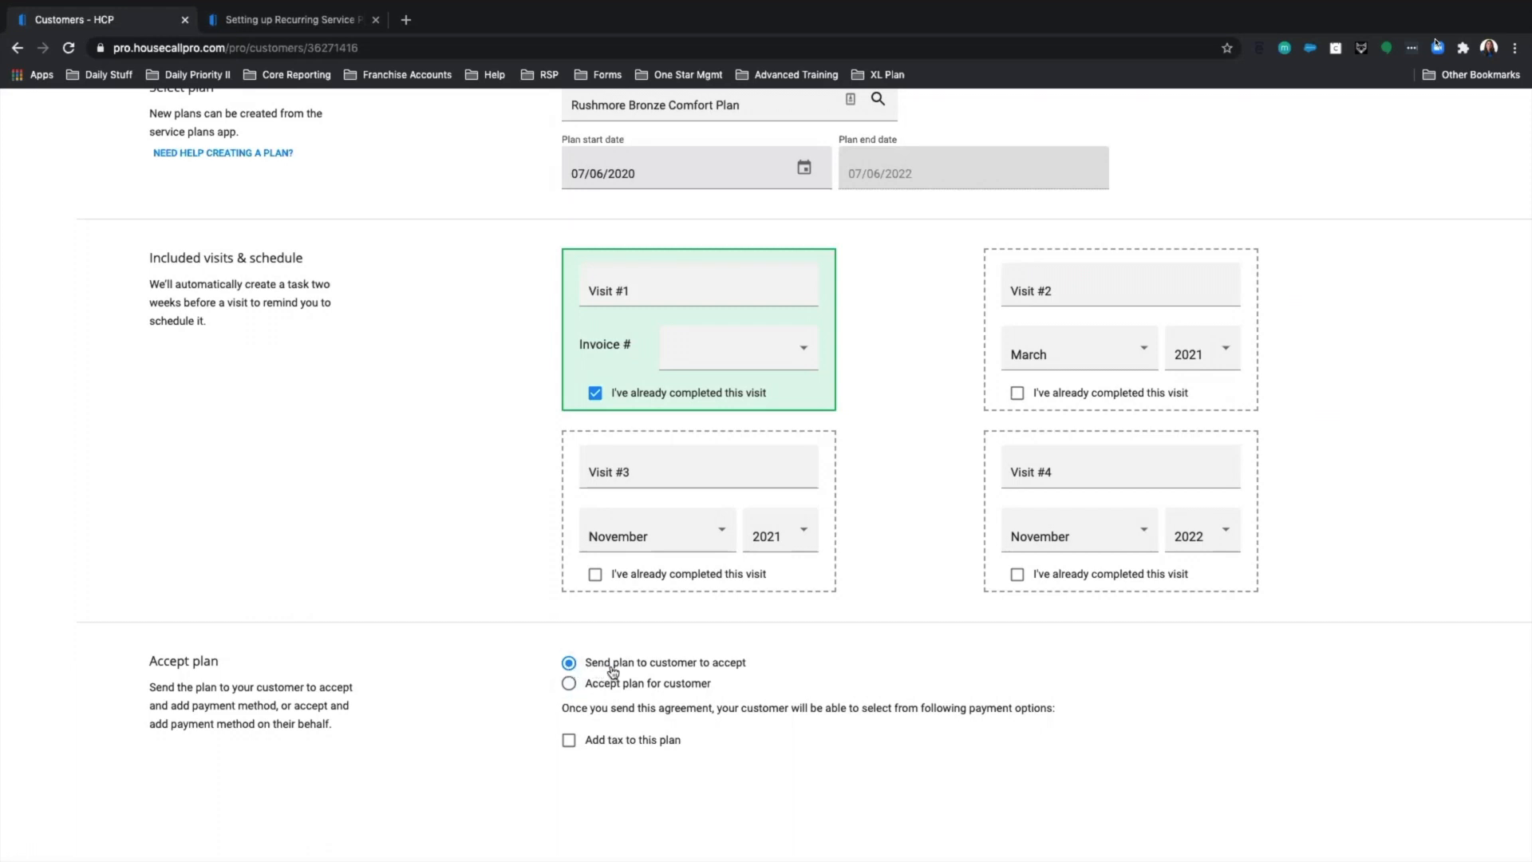
Choose 'Accept plan for customer' and leave 'My customer has already paid for this plan' unchecked.
{"action": "left_click", "coordinate": [569, 684]}
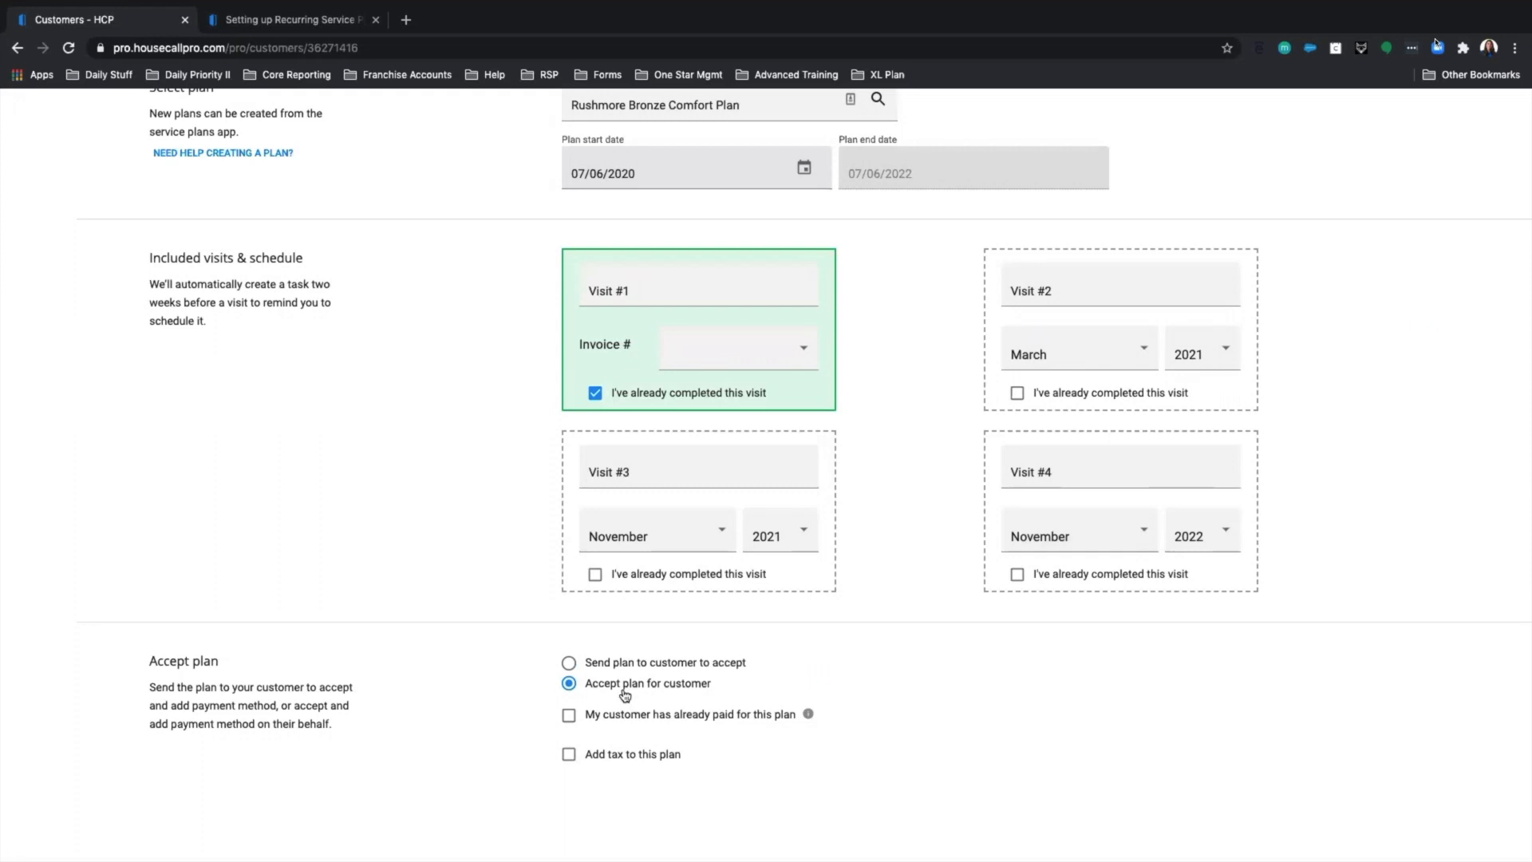
{"action": "left_click", "coordinate": [568, 717]}
{"action": "left_click", "coordinate": [569, 718]}
{"action": "scroll", "coordinate": [762, 692], "scroll_direction": "up", "scroll_amount": 2}
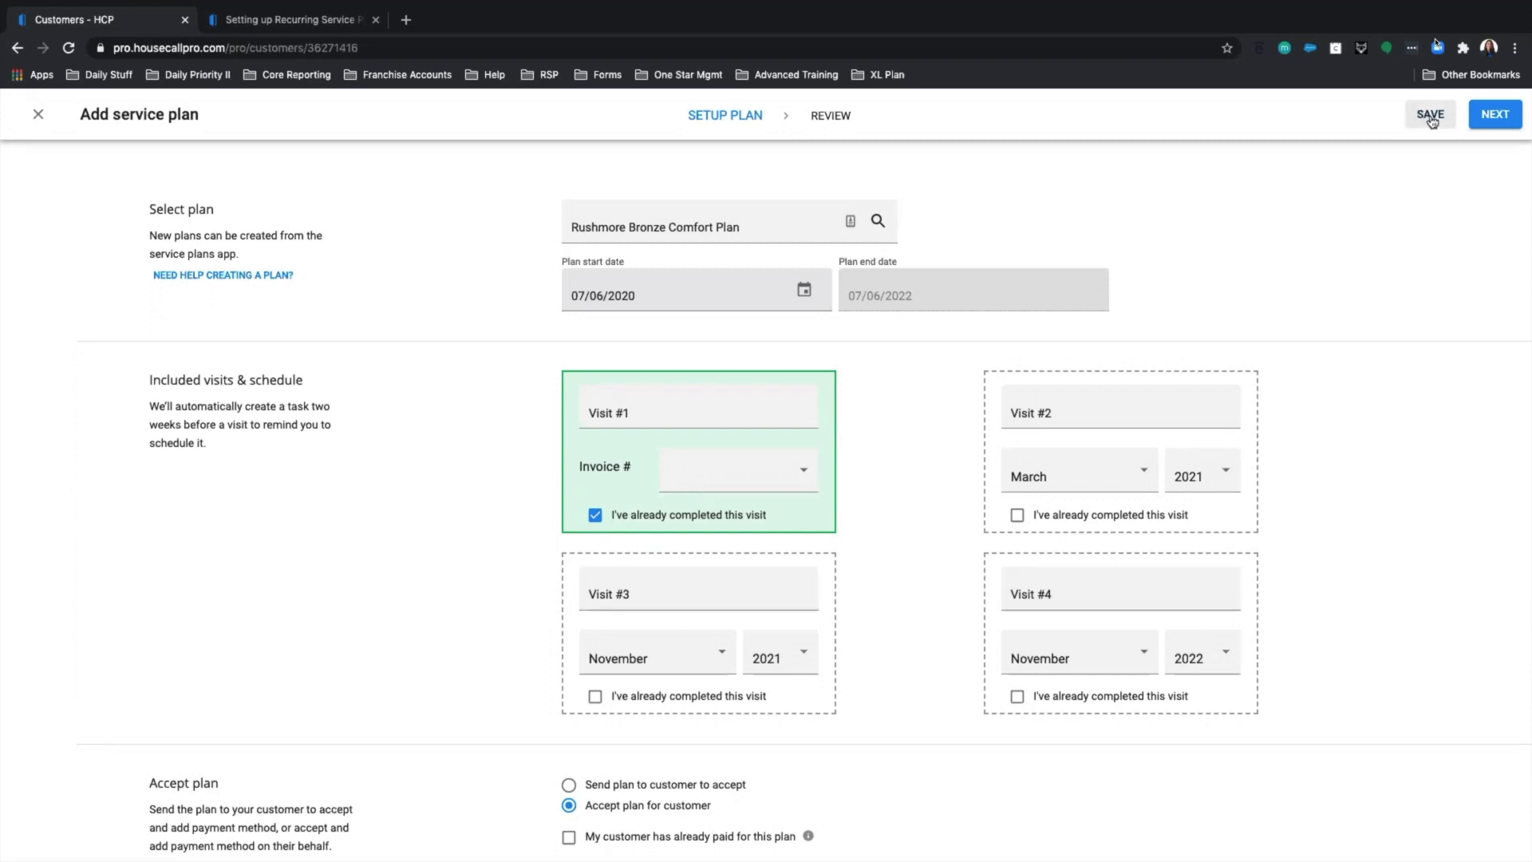
{"action": "scroll", "coordinate": [897, 369], "scroll_direction": "down", "scroll_amount": 2}
{"action": "scroll", "coordinate": [1004, 361], "scroll_direction": "up", "scroll_amount": 2}
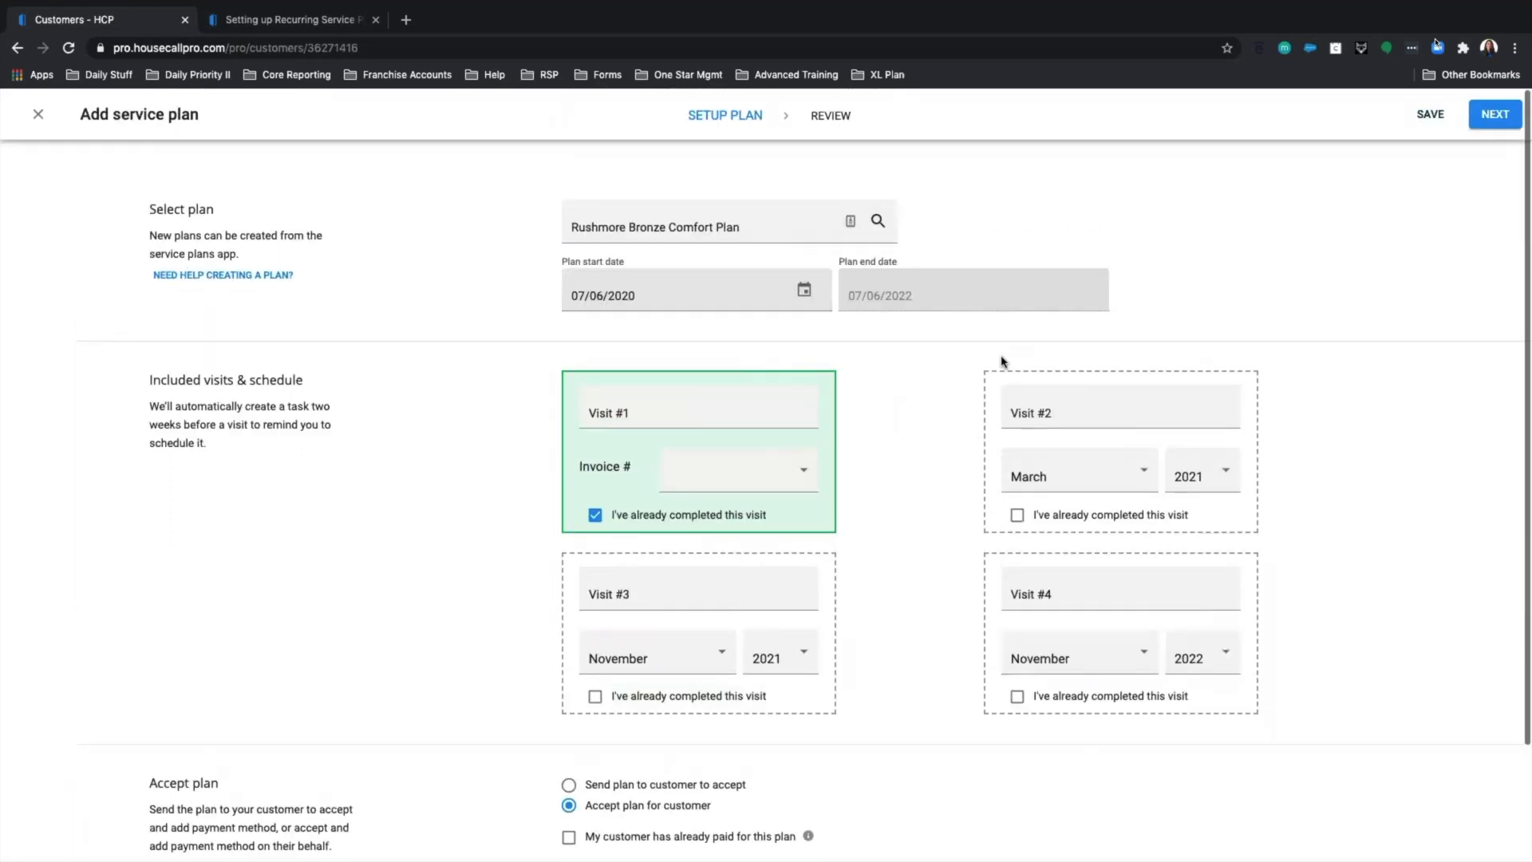
{"action": "scroll", "coordinate": [553, 525], "scroll_direction": "down", "scroll_amount": 2}
{"action": "scroll", "coordinate": [1202, 456], "scroll_direction": "up", "scroll_amount": 2}
{"action": "left_click", "coordinate": [1495, 116]}
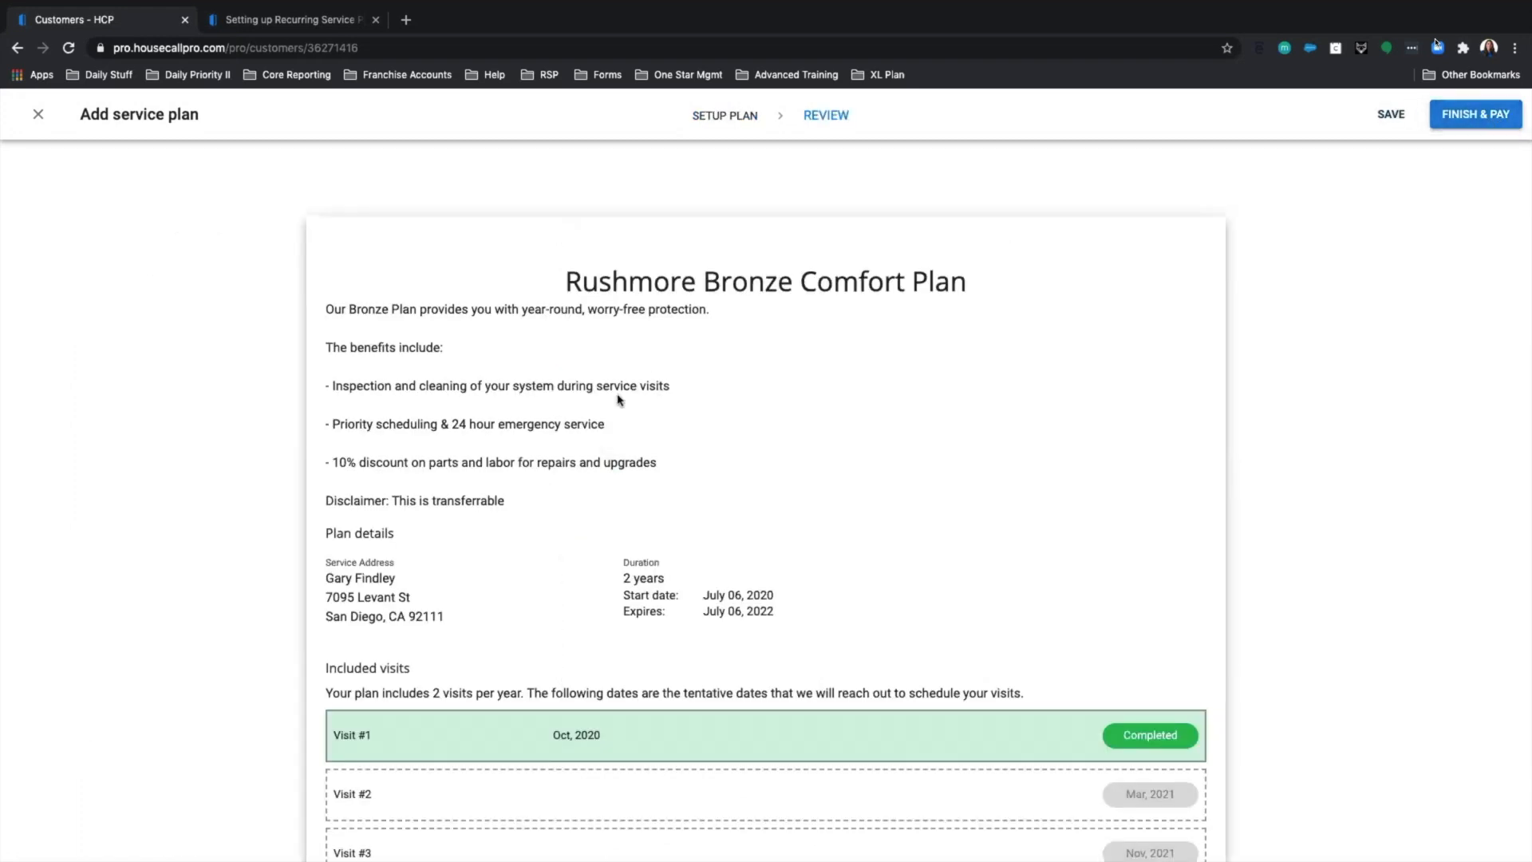
{"action": "scroll", "coordinate": [638, 398], "scroll_direction": "down", "scroll_amount": 2}
{"action": "scroll", "coordinate": [661, 504], "scroll_direction": "down", "scroll_amount": 1}
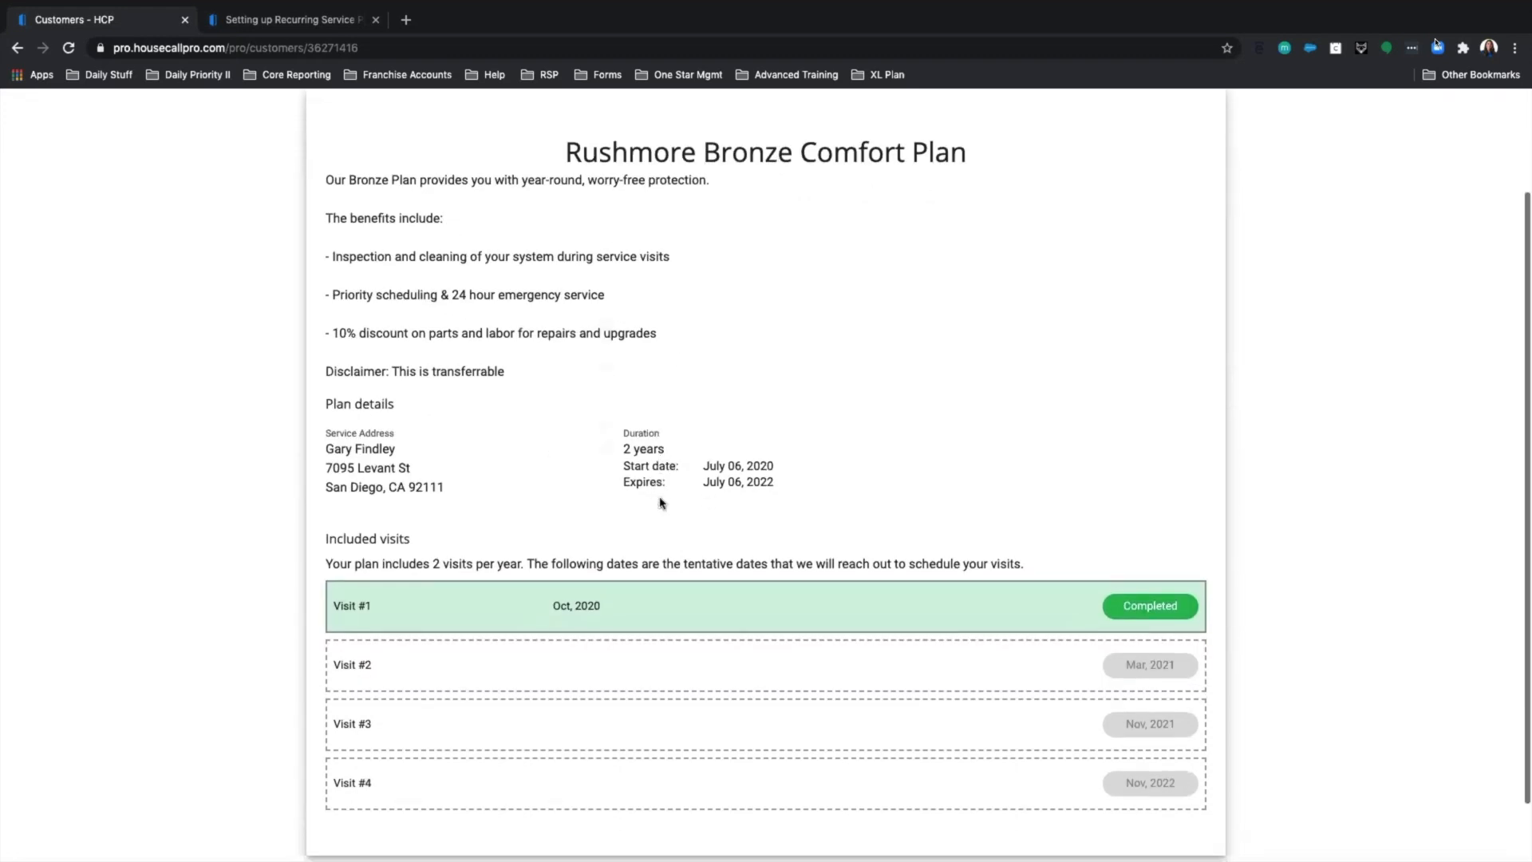
{"action": "scroll", "coordinate": [662, 501], "scroll_direction": "down", "scroll_amount": 1}
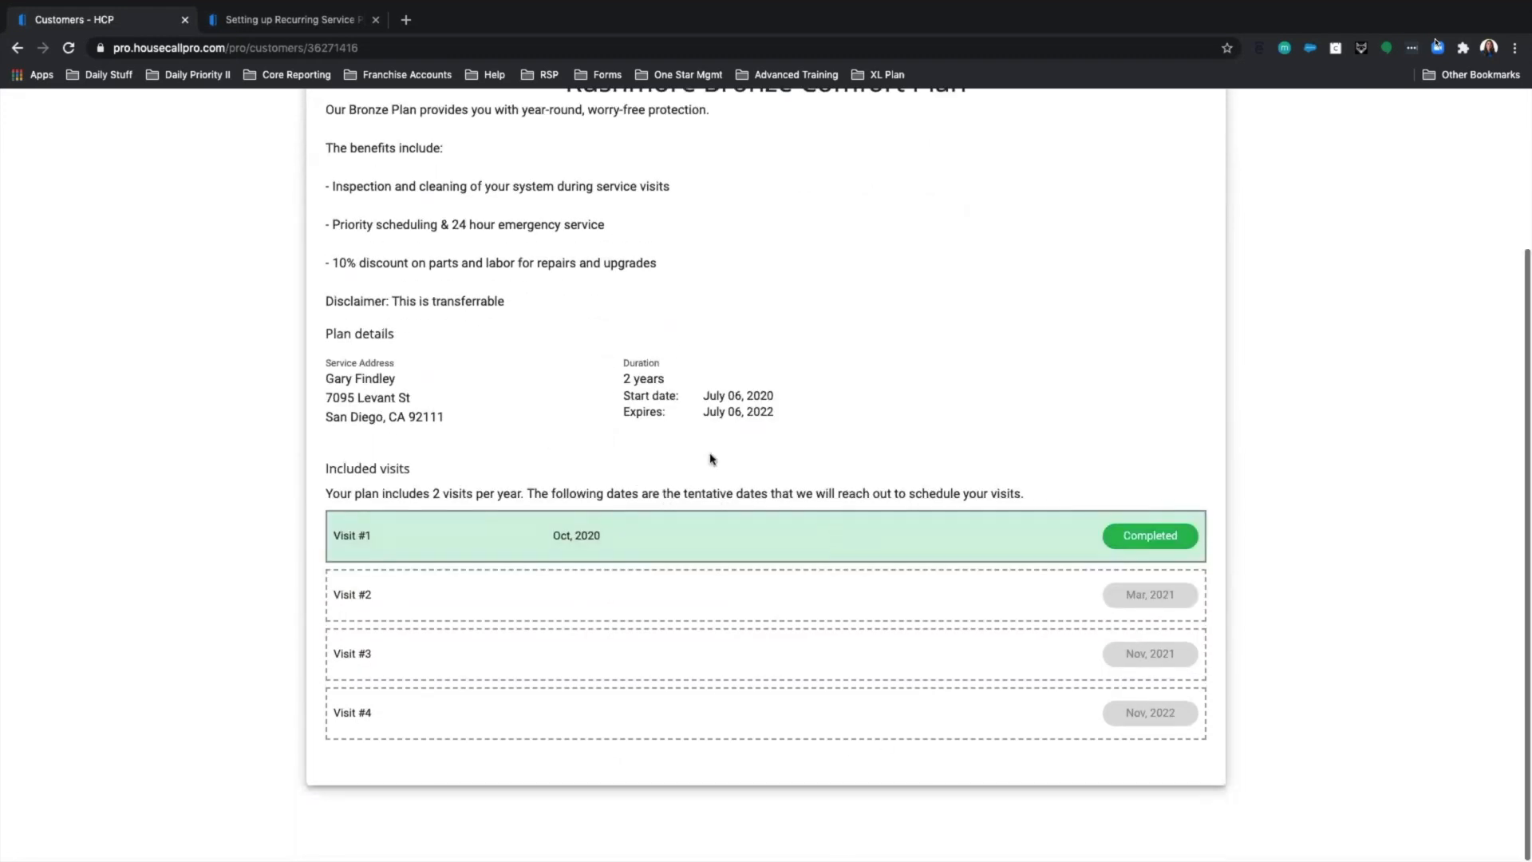
{"action": "scroll", "coordinate": [712, 451], "scroll_direction": "up", "scroll_amount": 1}
{"action": "scroll", "coordinate": [715, 403], "scroll_direction": "up", "scroll_amount": 2}
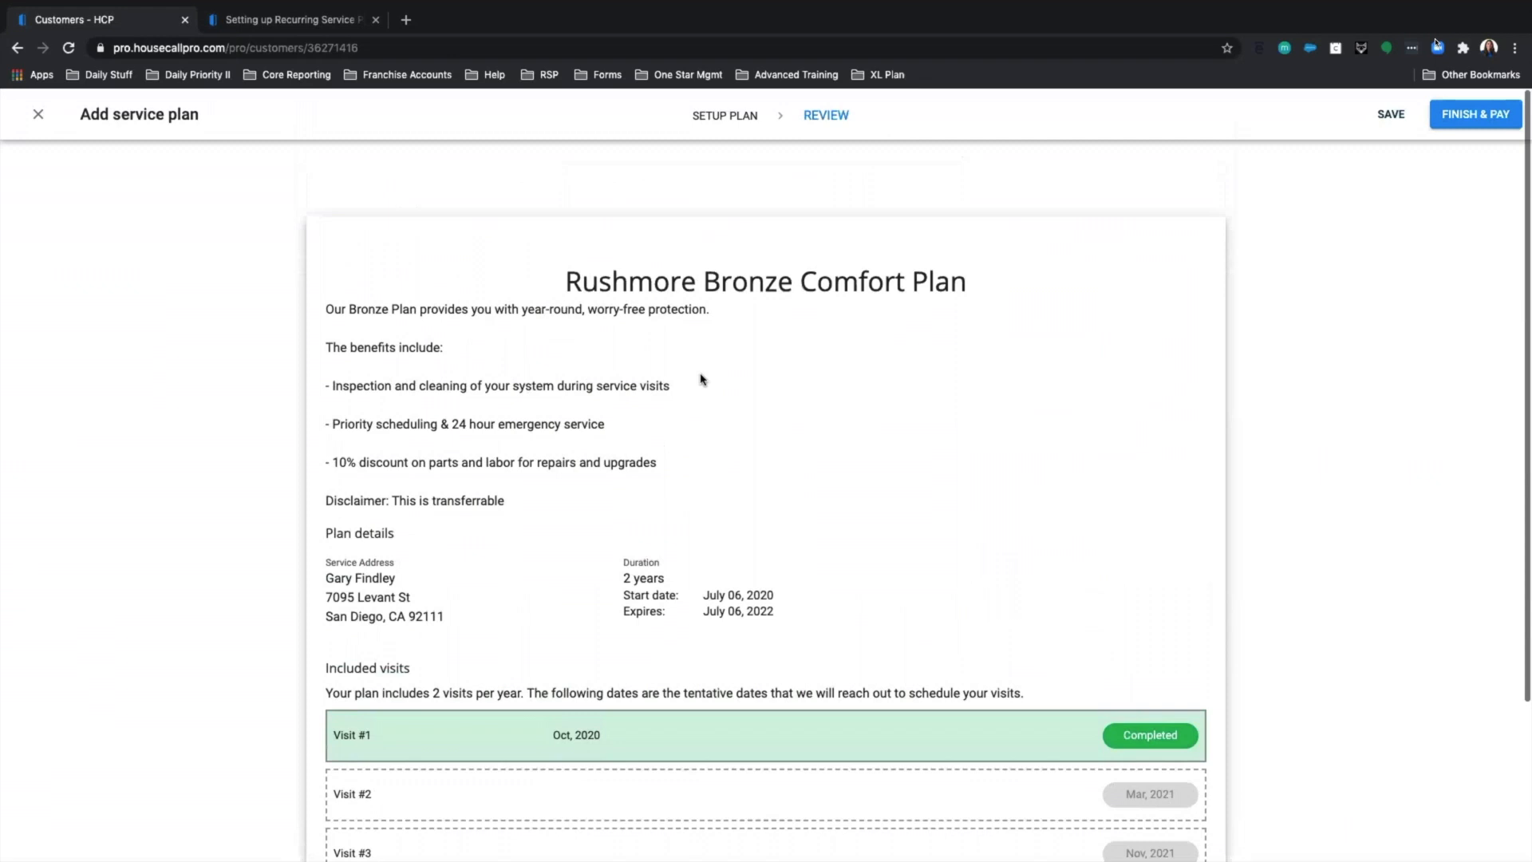
Pay the first $74.75 every-6-months installment by check with the note '8/04 1st check'.
{"action": "left_click", "coordinate": [1466, 120]}
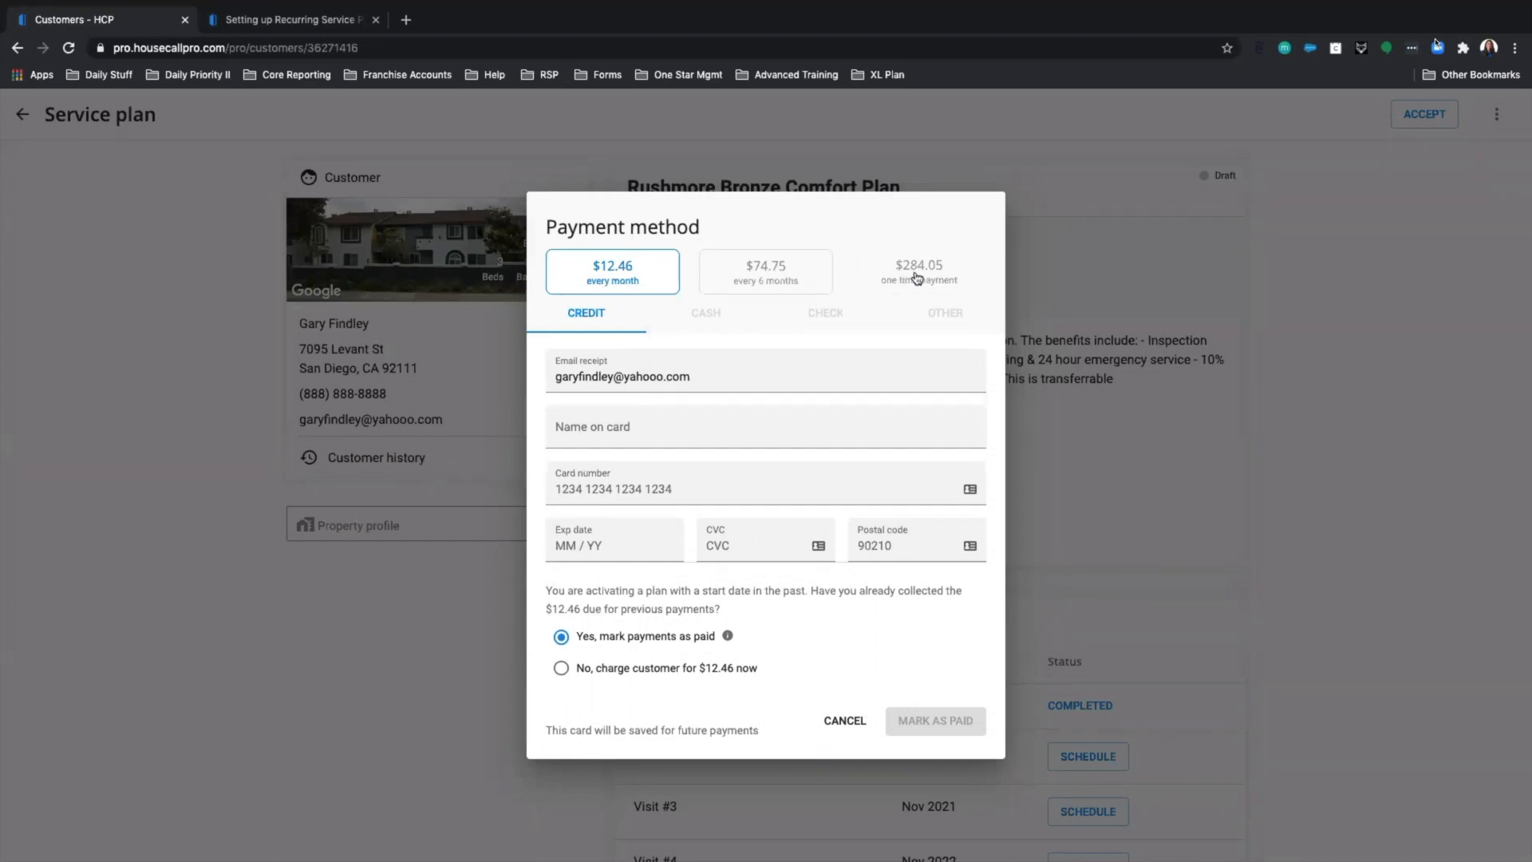
{"action": "left_click", "coordinate": [761, 287]}
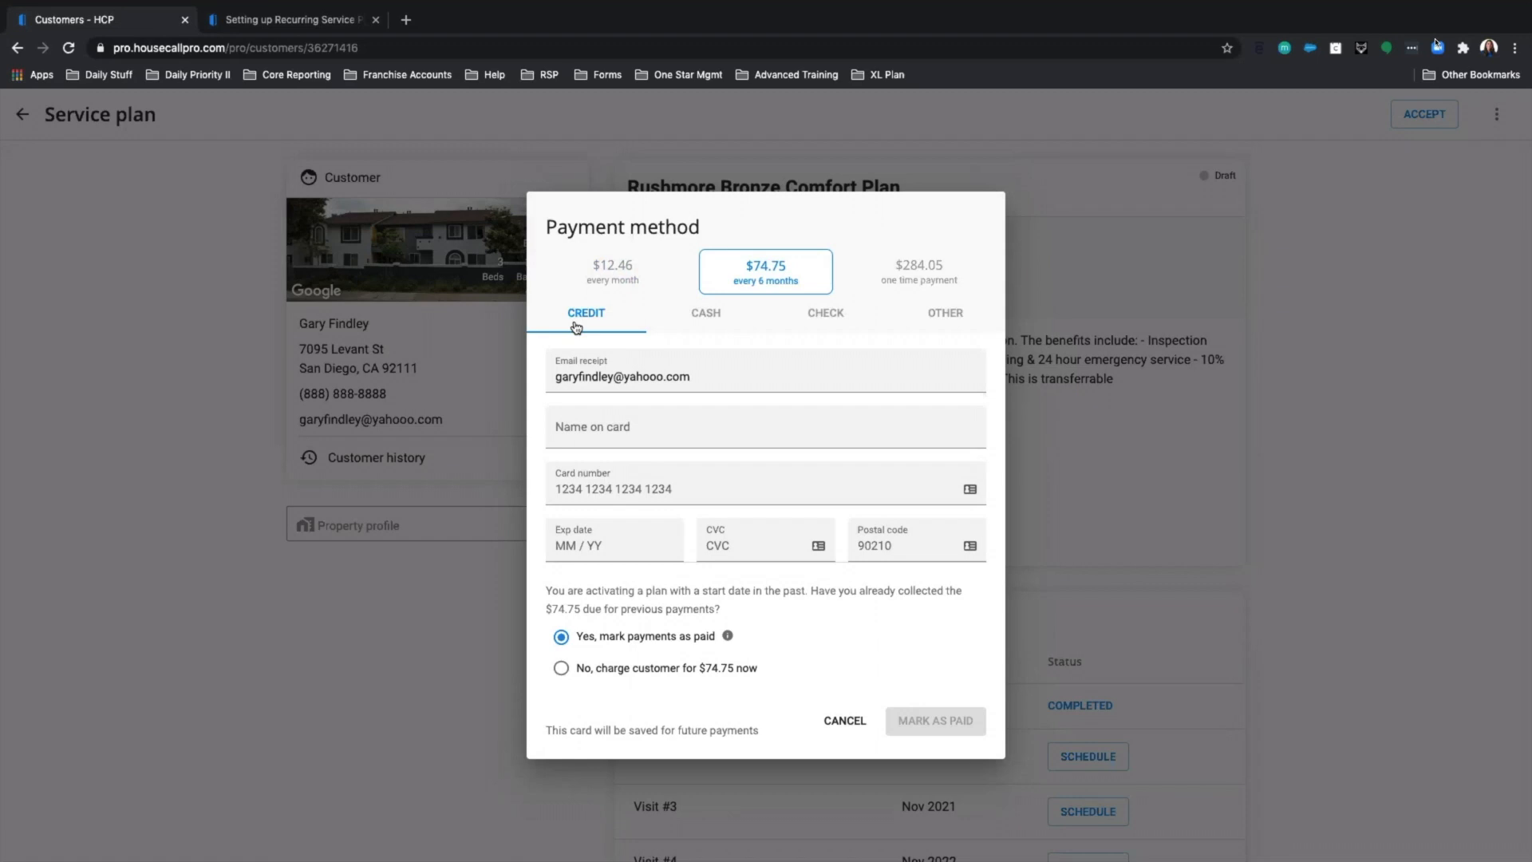
{"action": "left_click", "coordinate": [697, 332]}
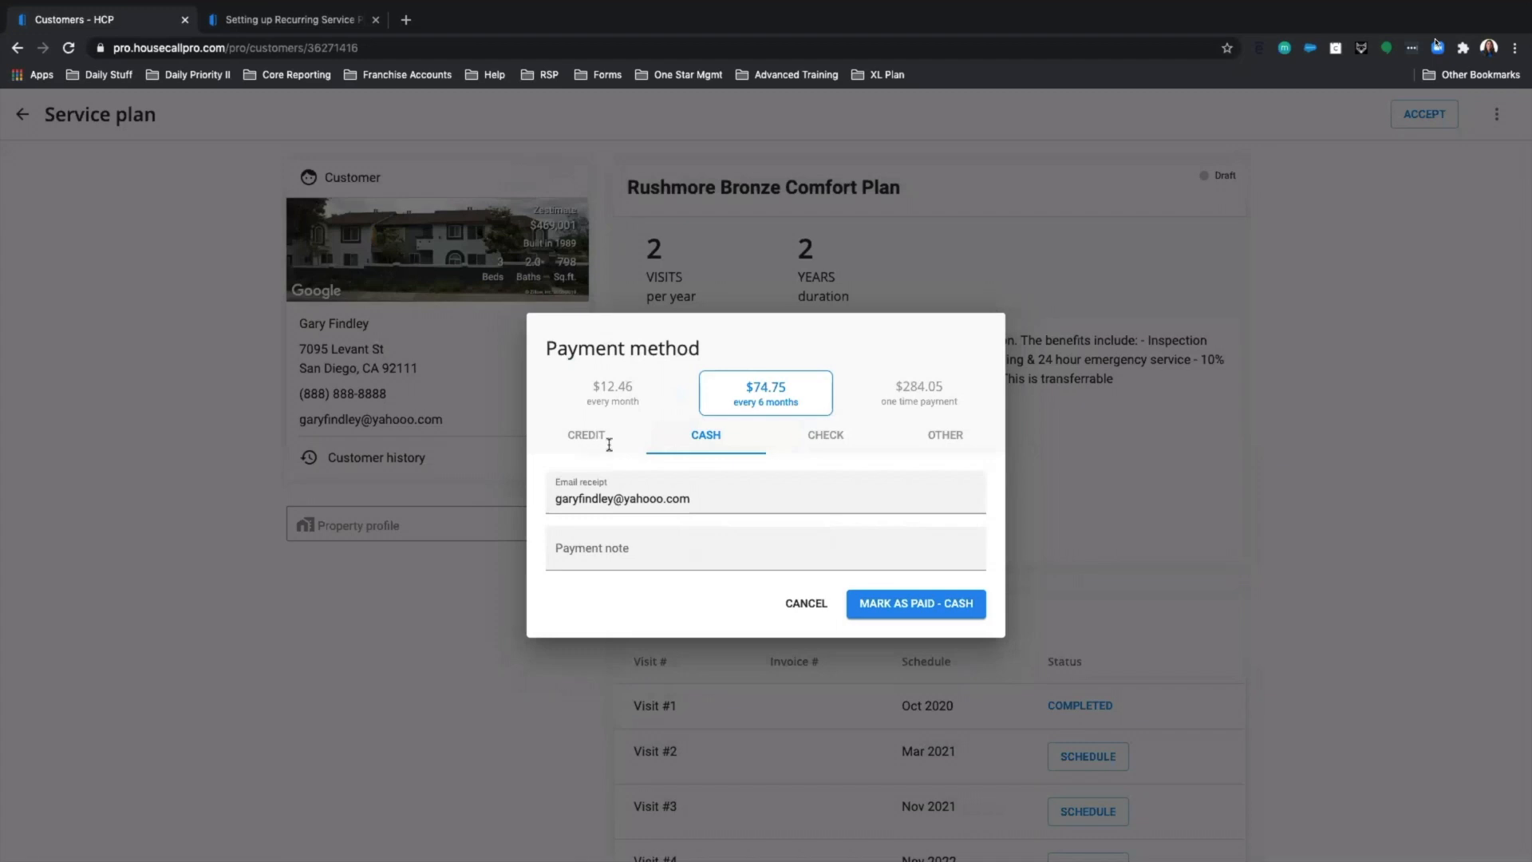
{"action": "left_click", "coordinate": [605, 439]}
{"action": "left_click", "coordinate": [715, 326]}
{"action": "left_click", "coordinate": [833, 441]}
{"action": "left_click", "coordinate": [949, 439]}
{"action": "left_click", "coordinate": [826, 438]}
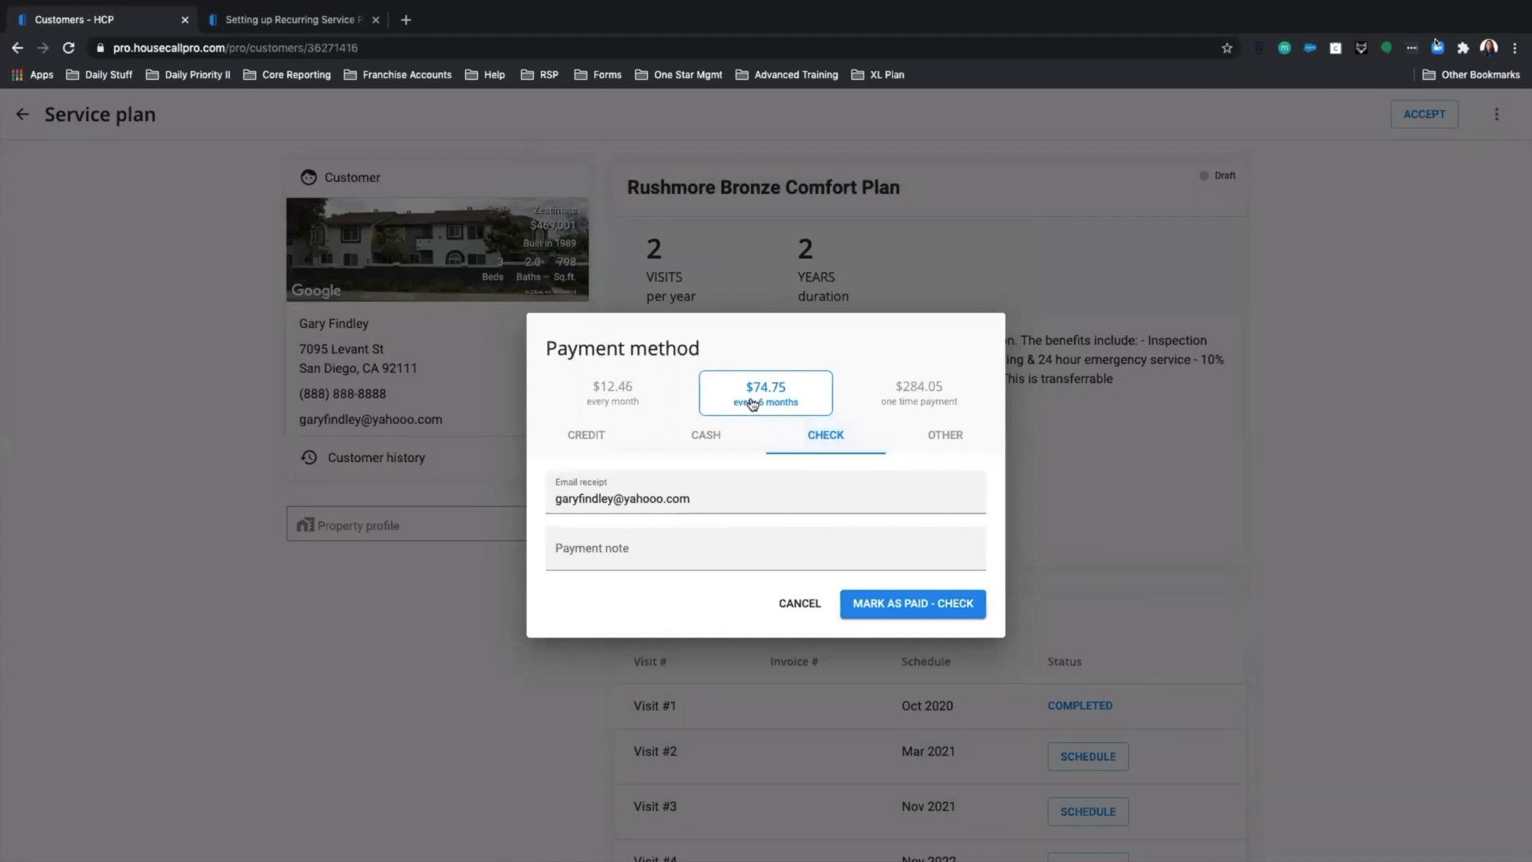
{"action": "left_click", "coordinate": [651, 555]}
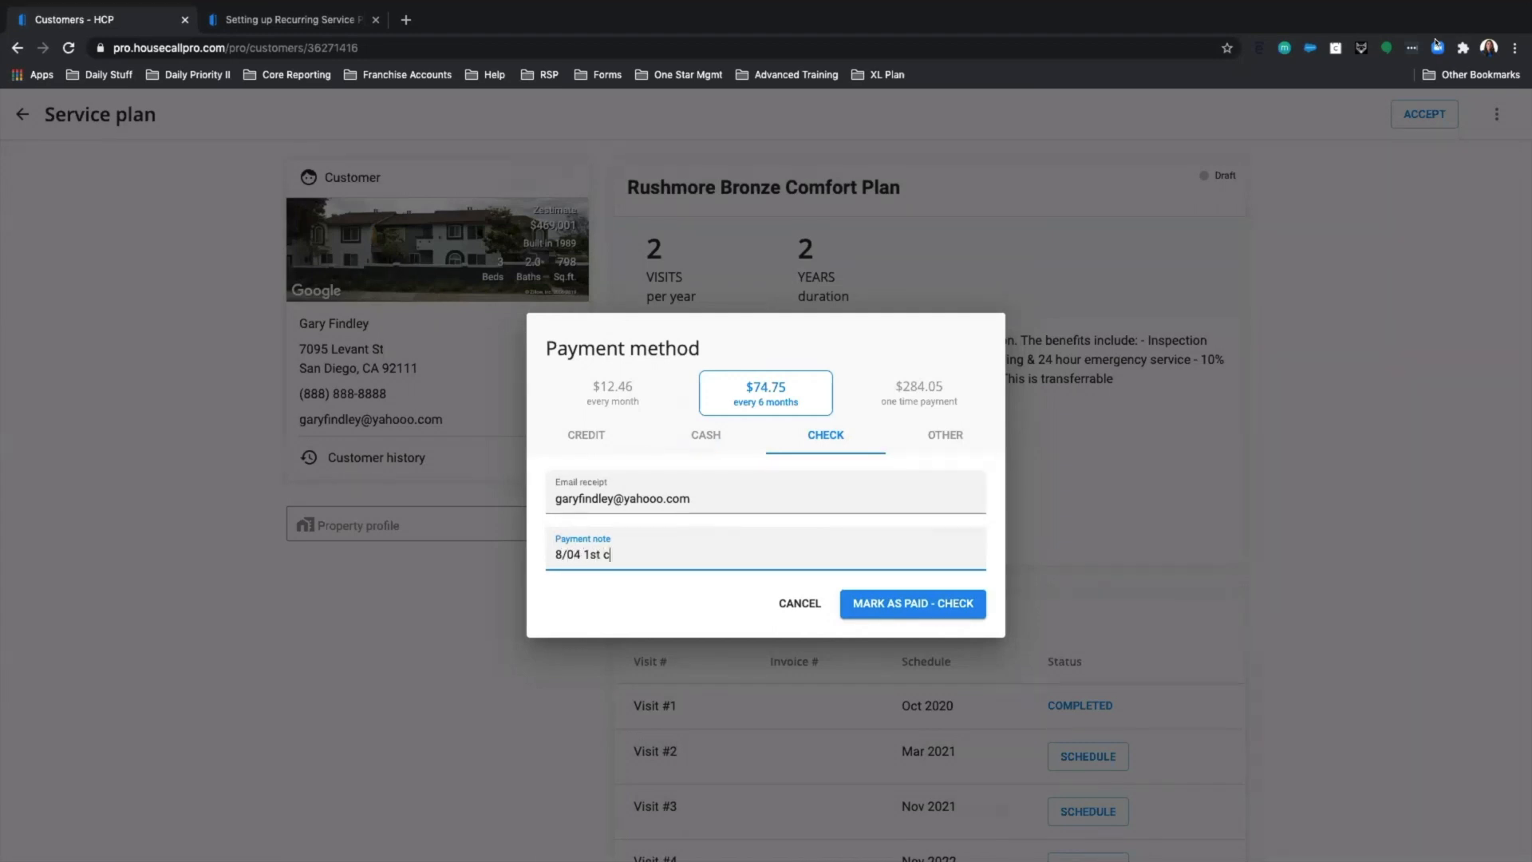
{"action": "type", "text": "8/04 1st check"}
{"action": "left_click", "coordinate": [948, 609]}
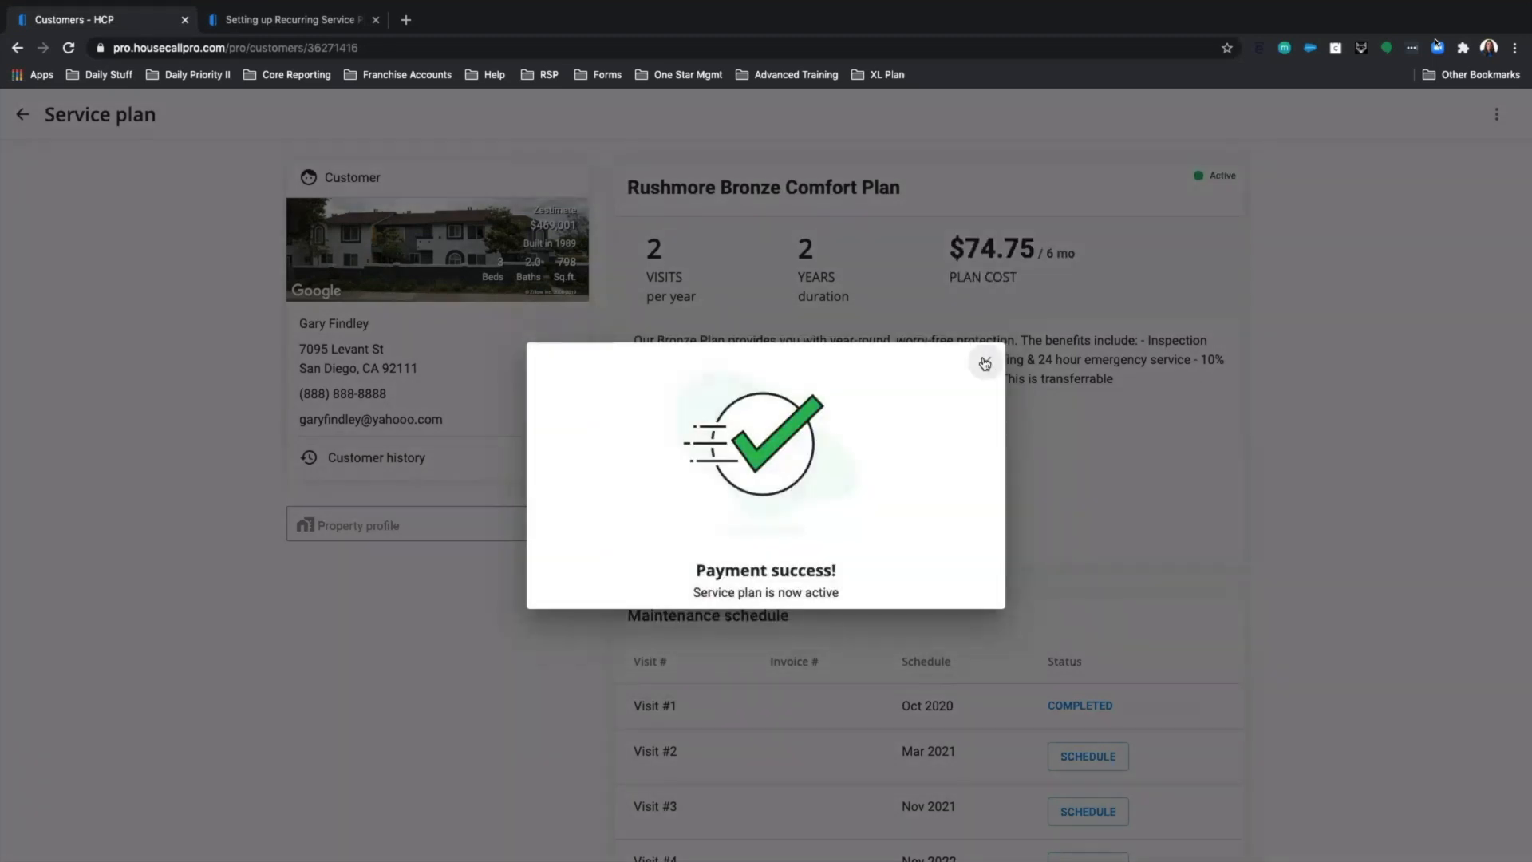
Close the payment confirmation and open the RSP bookmark 'Service Plan - Customer View' in a new tab.
{"action": "left_click", "coordinate": [986, 363]}
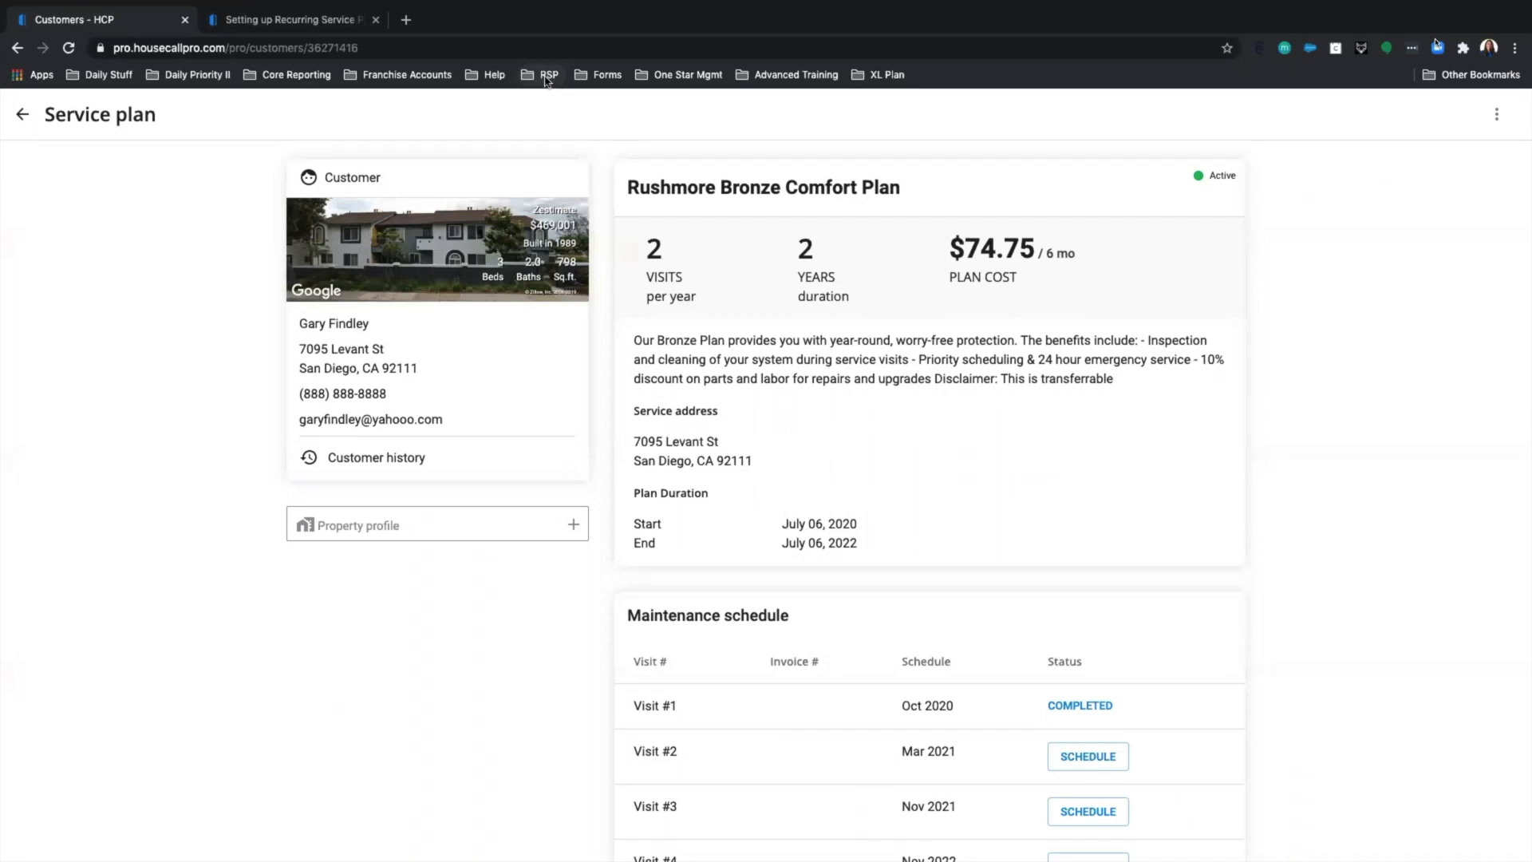
{"action": "left_click", "coordinate": [547, 79]}
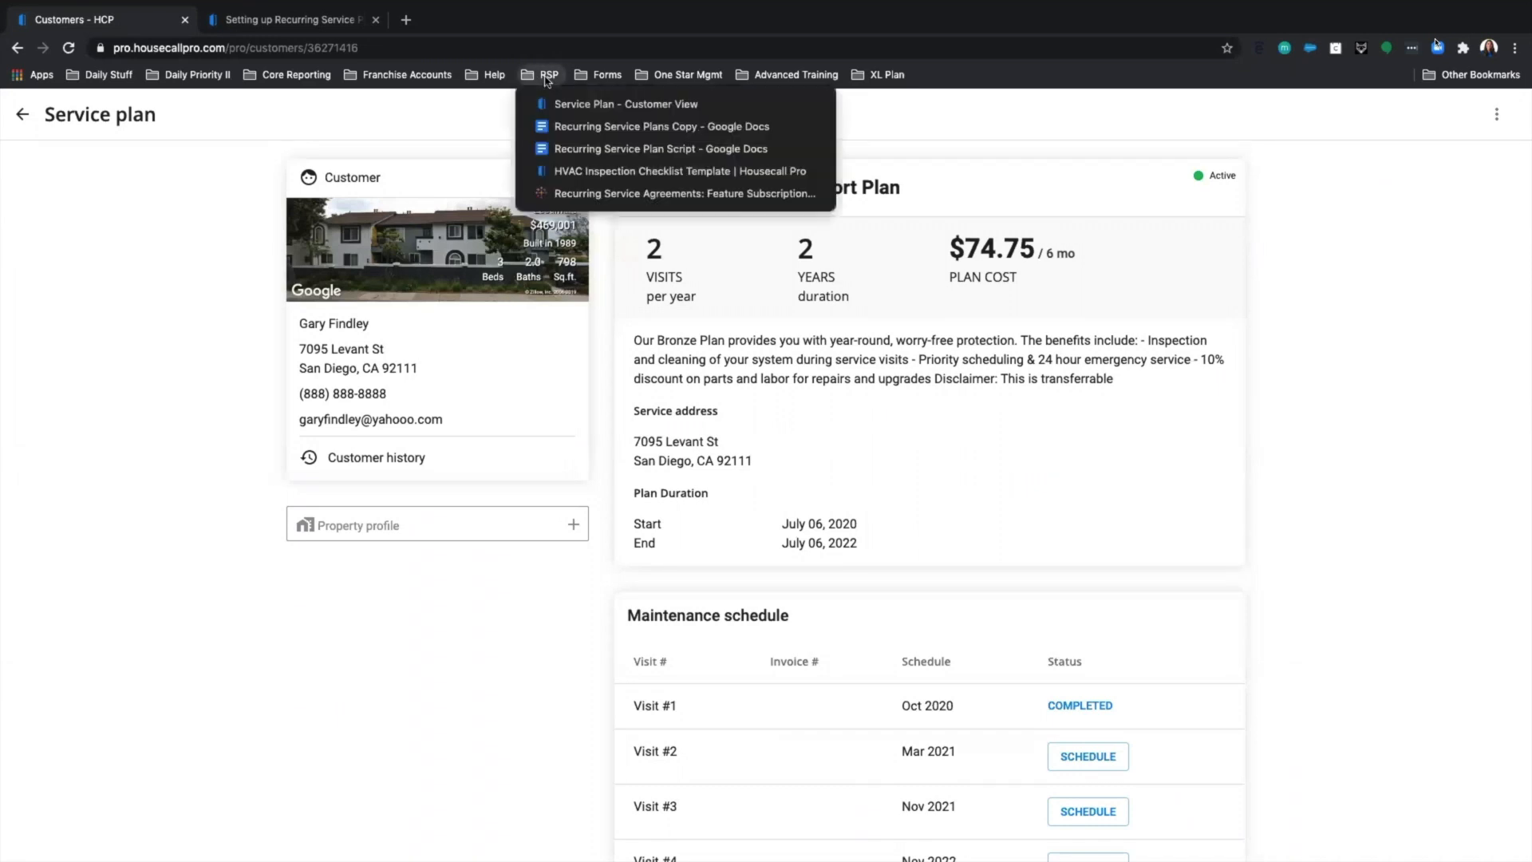
{"action": "right_click", "coordinate": [587, 109]}
{"action": "left_click", "coordinate": [610, 124]}
Switch to the new customer view tab and look through the Bronze Plan checkout page.
{"action": "left_click", "coordinate": [437, 24]}
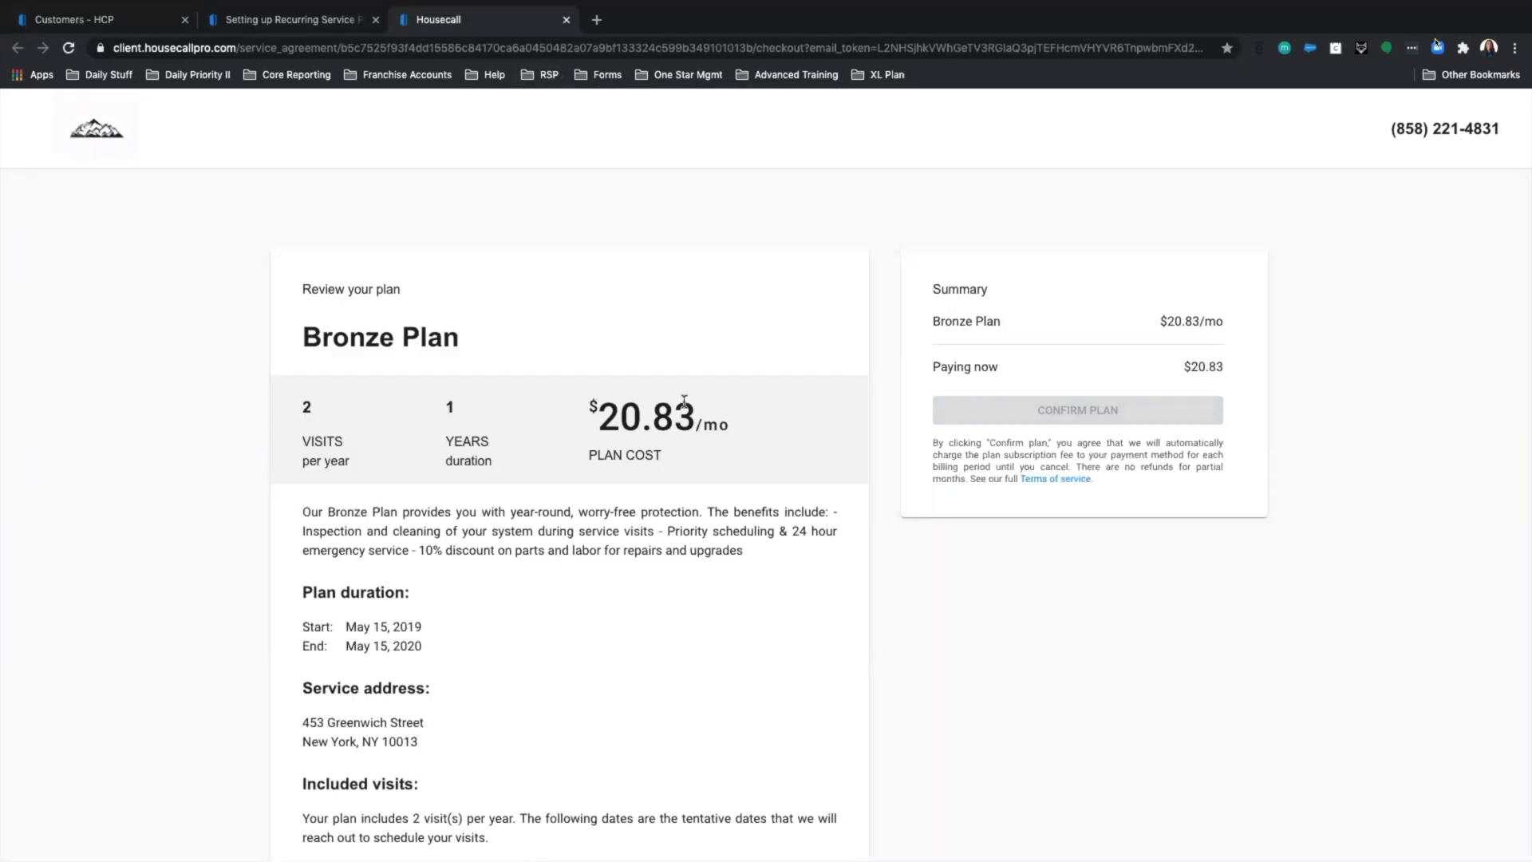
{"action": "scroll", "coordinate": [684, 401], "scroll_direction": "down", "scroll_amount": 3}
{"action": "scroll", "coordinate": [702, 399], "scroll_direction": "up", "scroll_amount": 2}
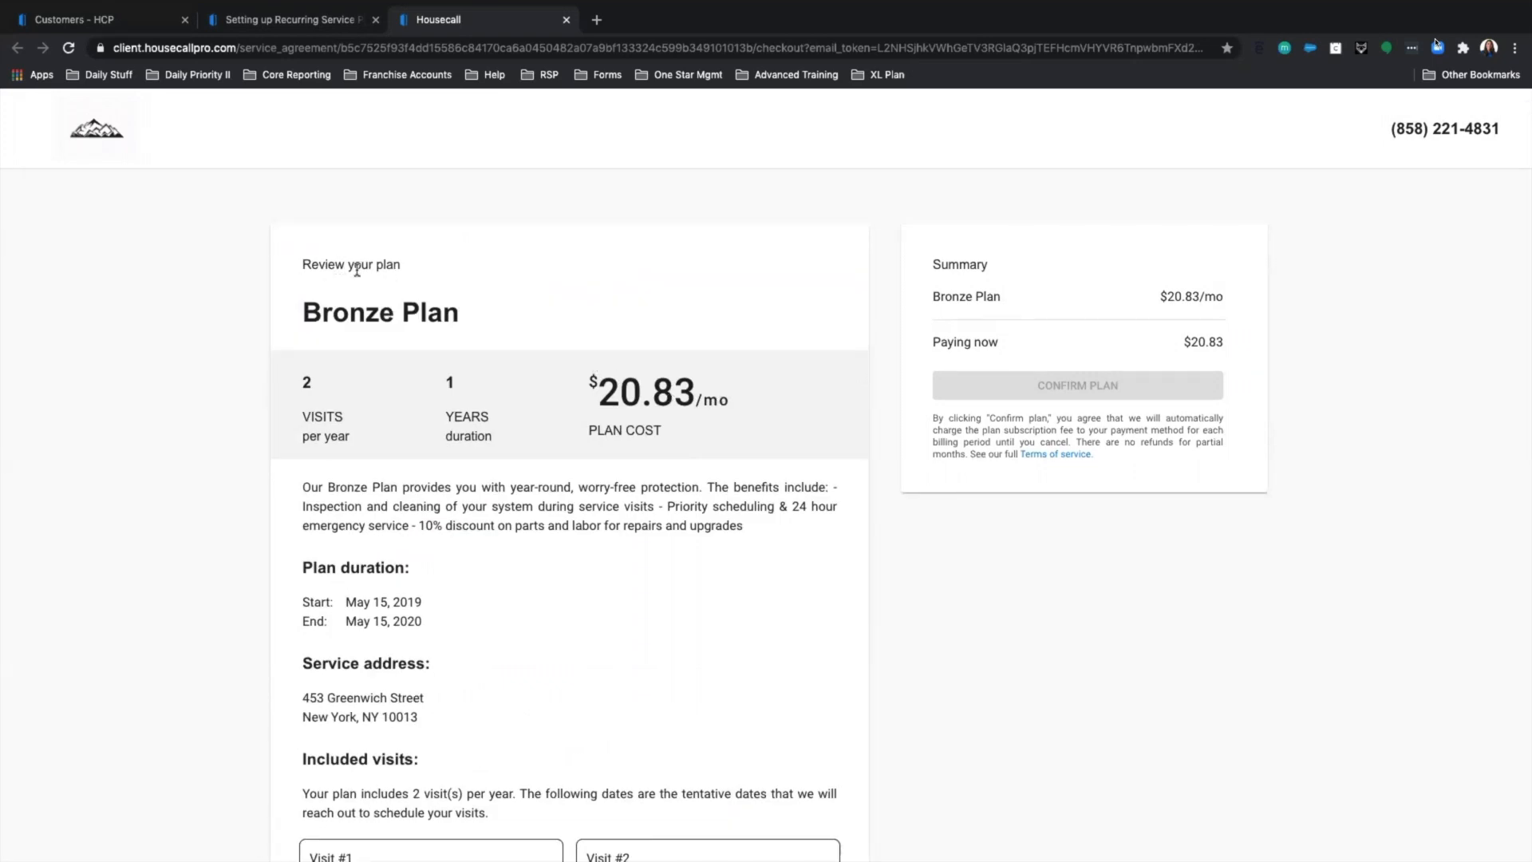
{"action": "scroll", "coordinate": [424, 399], "scroll_direction": "down", "scroll_amount": 3}
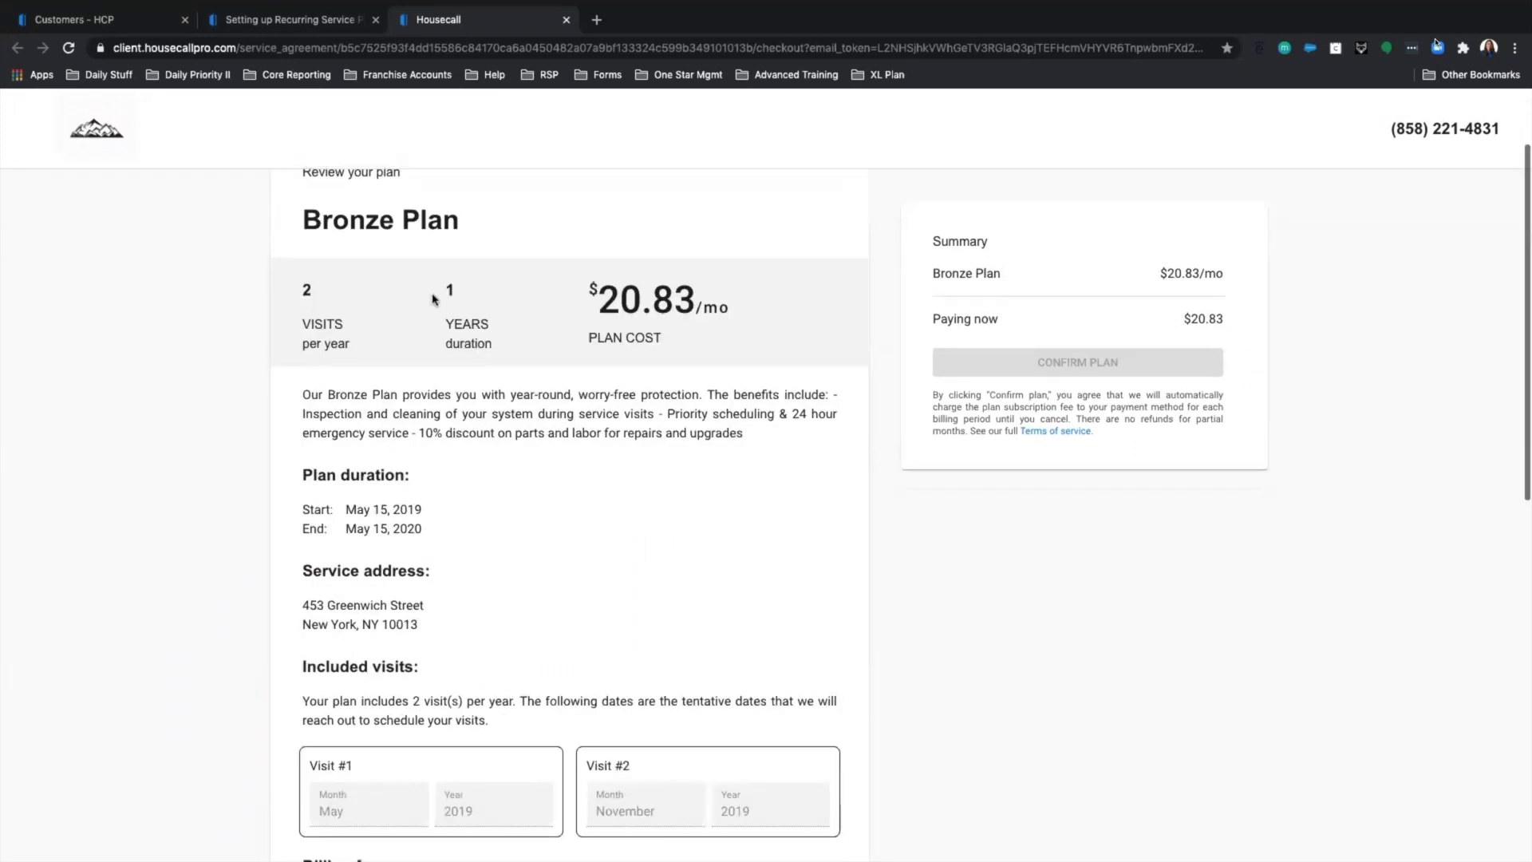
{"action": "scroll", "coordinate": [475, 578], "scroll_direction": "down", "scroll_amount": 4}
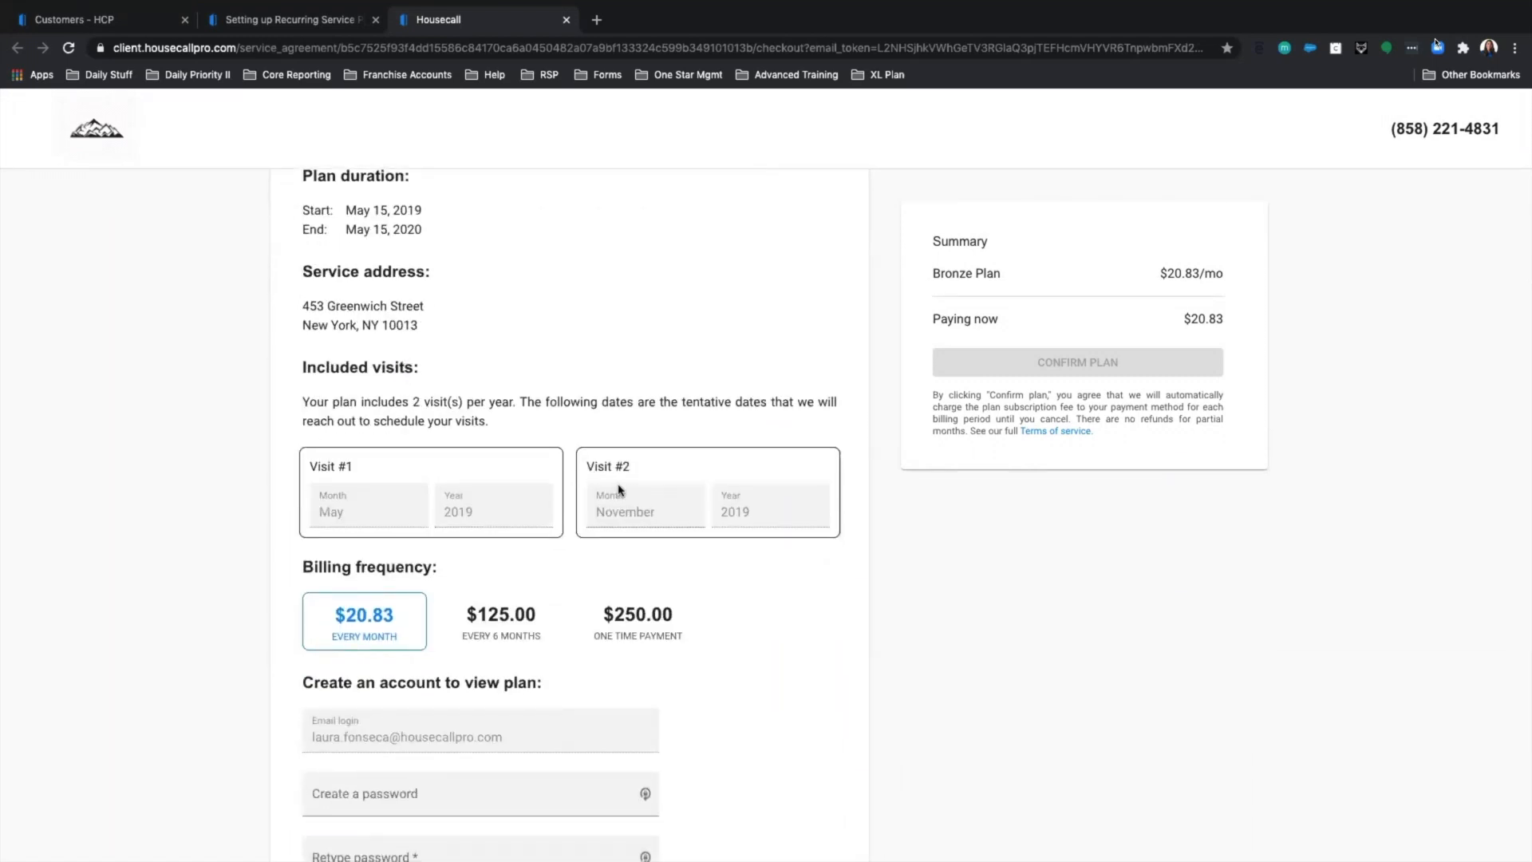
{"action": "scroll", "coordinate": [607, 489], "scroll_direction": "down", "scroll_amount": 2}
{"action": "scroll", "coordinate": [376, 538], "scroll_direction": "down", "scroll_amount": 1}
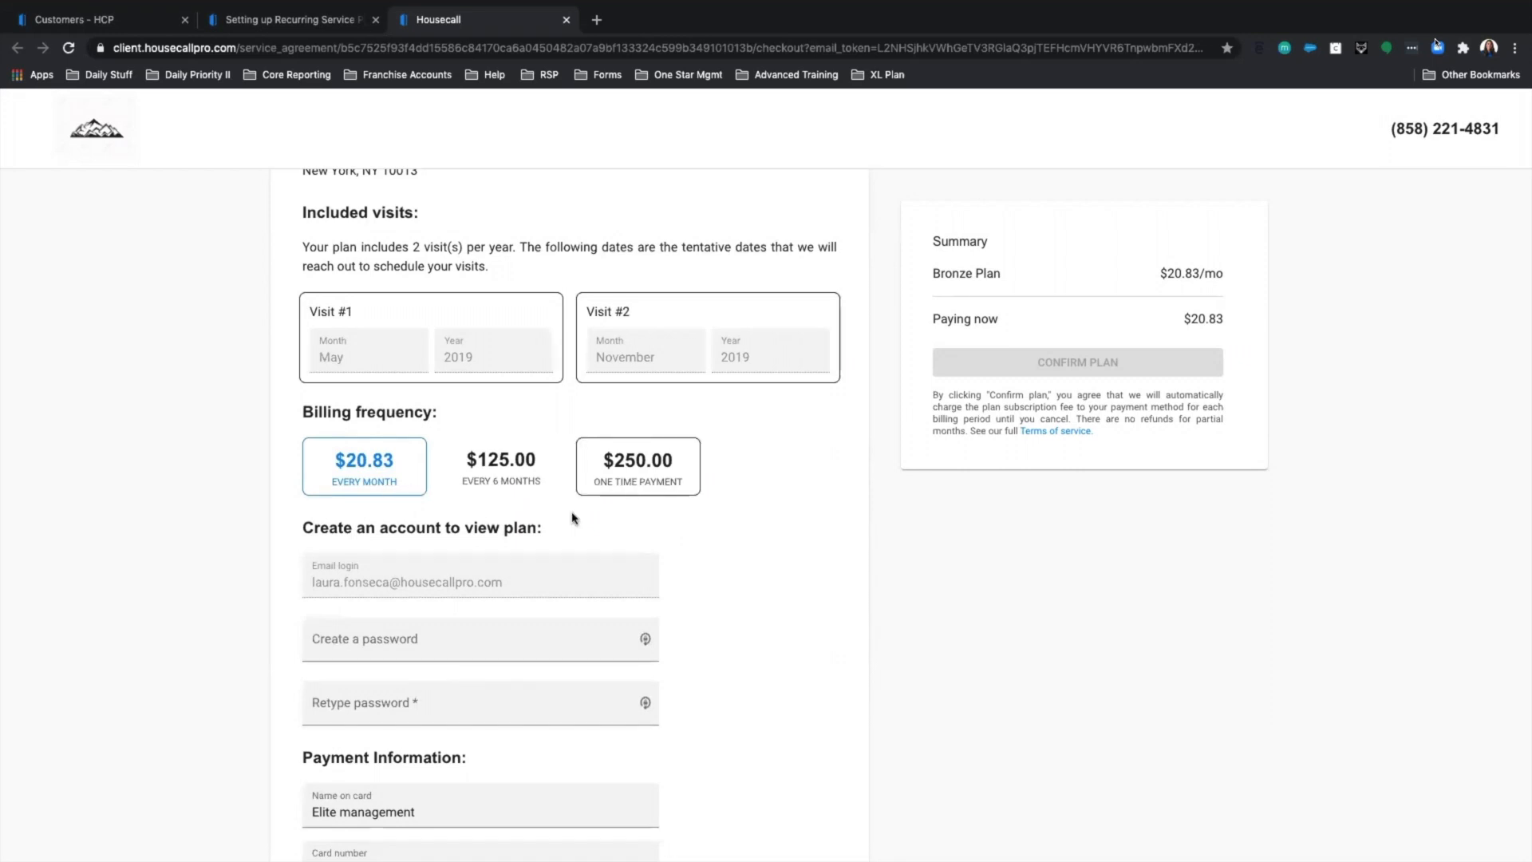
{"action": "scroll", "coordinate": [572, 516], "scroll_direction": "down", "scroll_amount": 2}
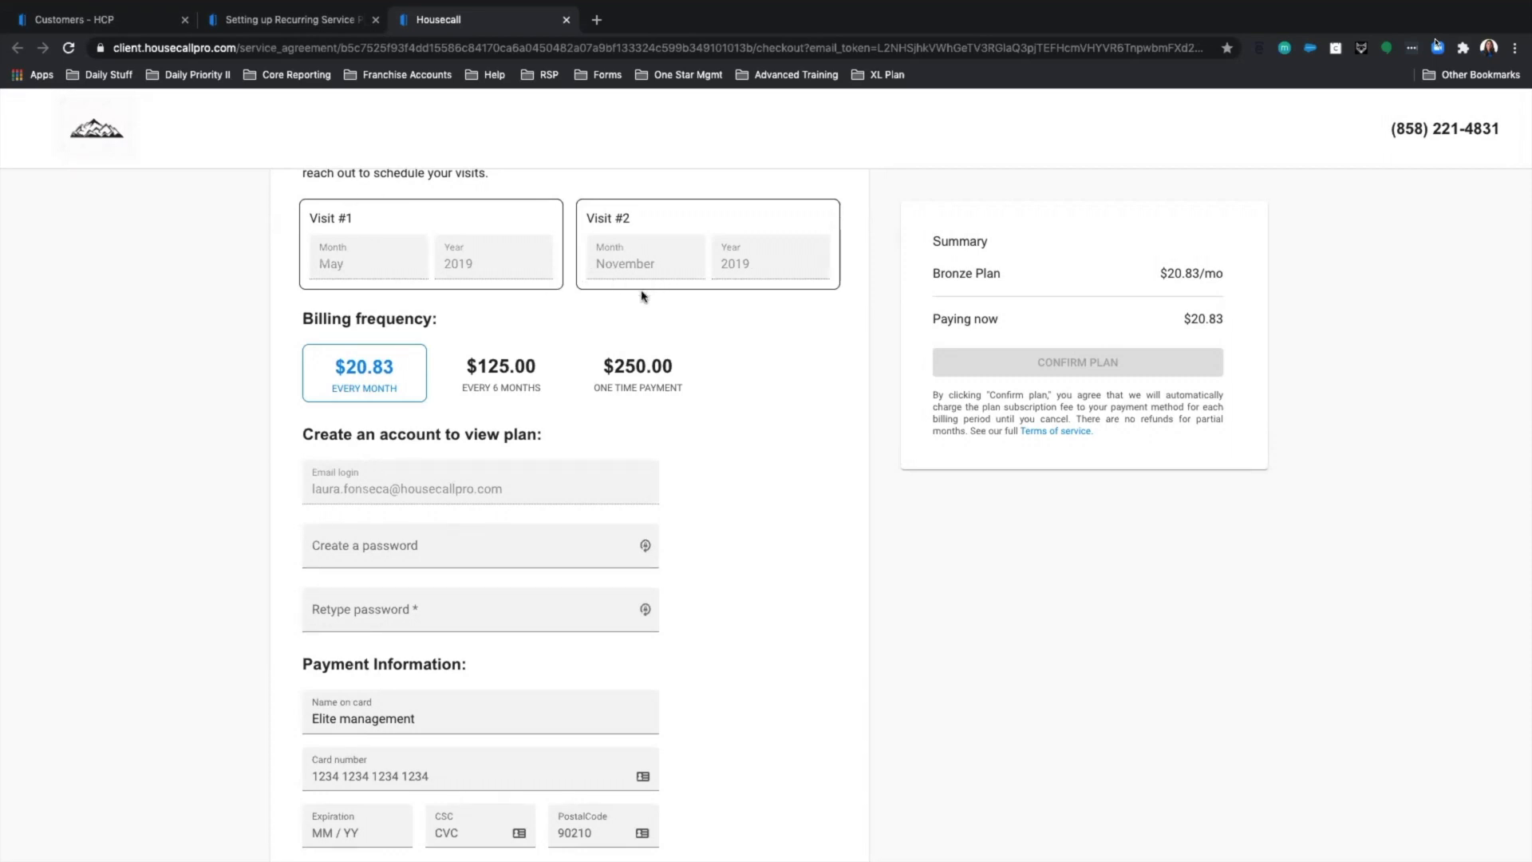
{"action": "scroll", "coordinate": [642, 297], "scroll_direction": "up", "scroll_amount": 5}
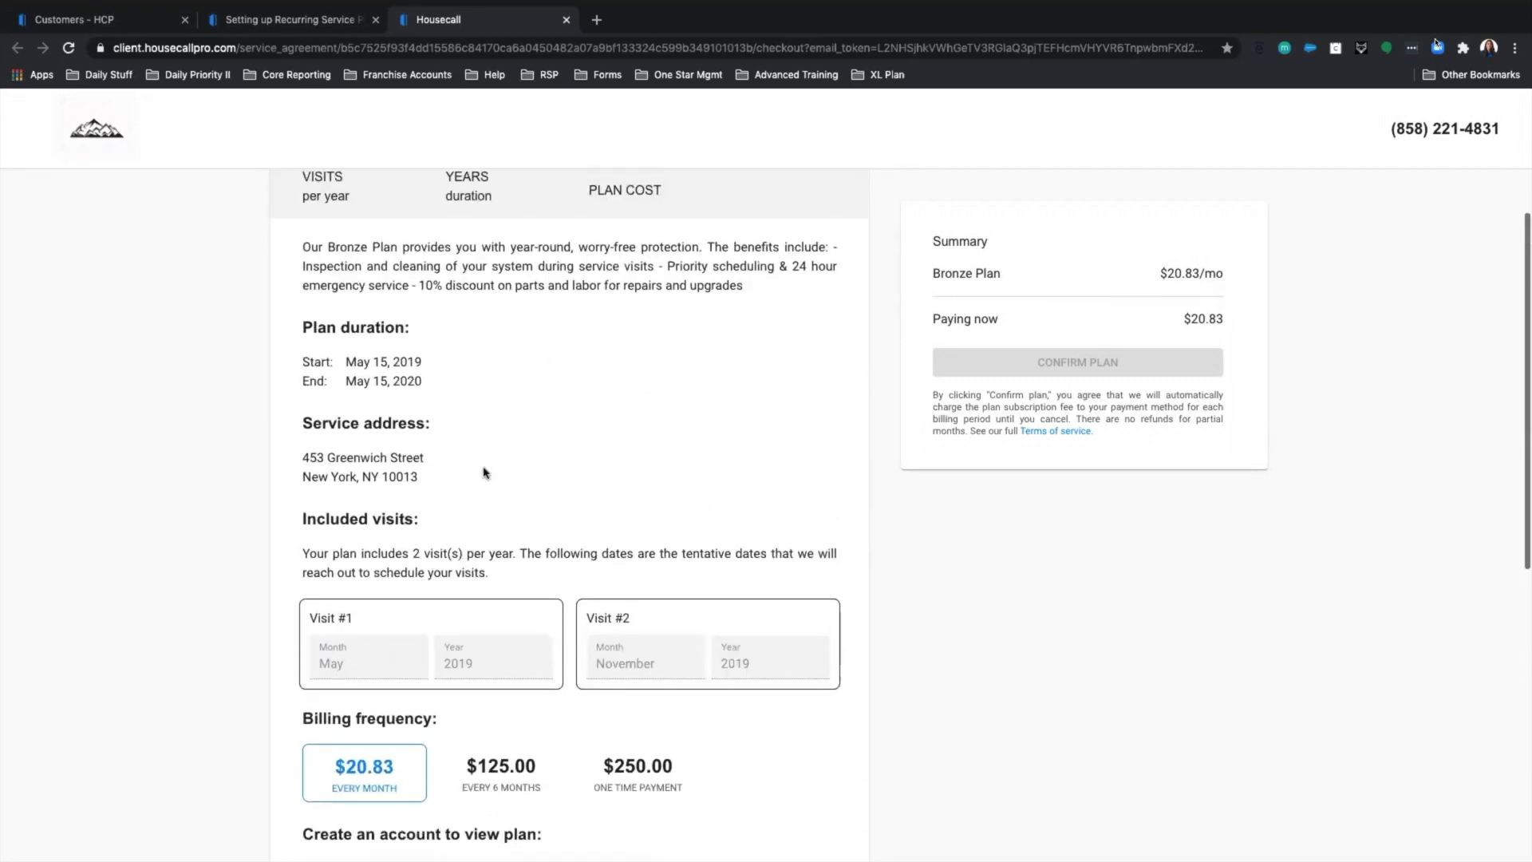
{"action": "scroll", "coordinate": [485, 472], "scroll_direction": "down", "scroll_amount": 5}
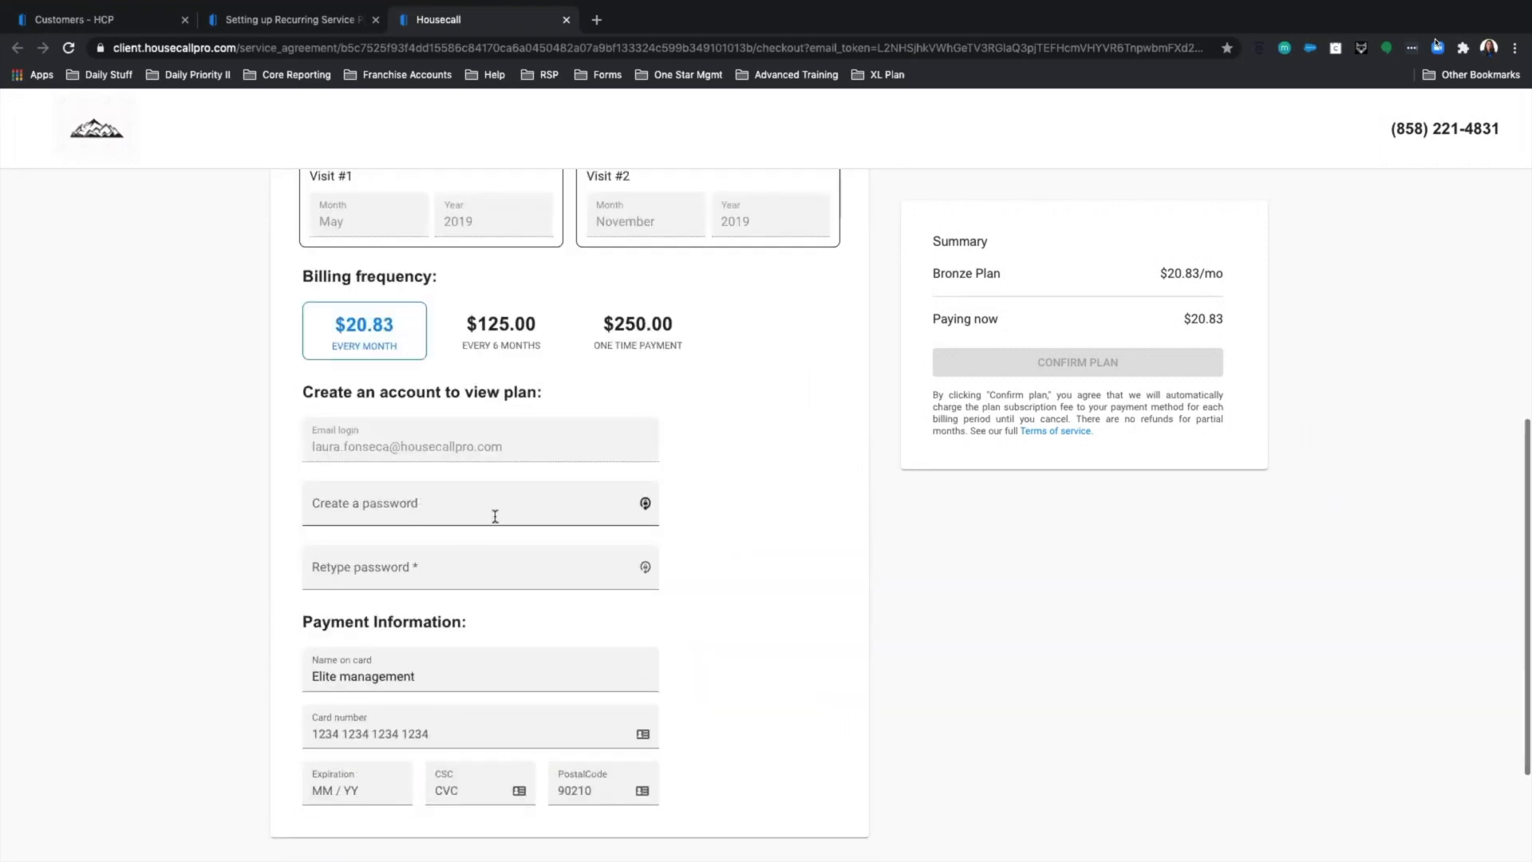
{"action": "scroll", "coordinate": [495, 517], "scroll_direction": "down", "scroll_amount": 2}
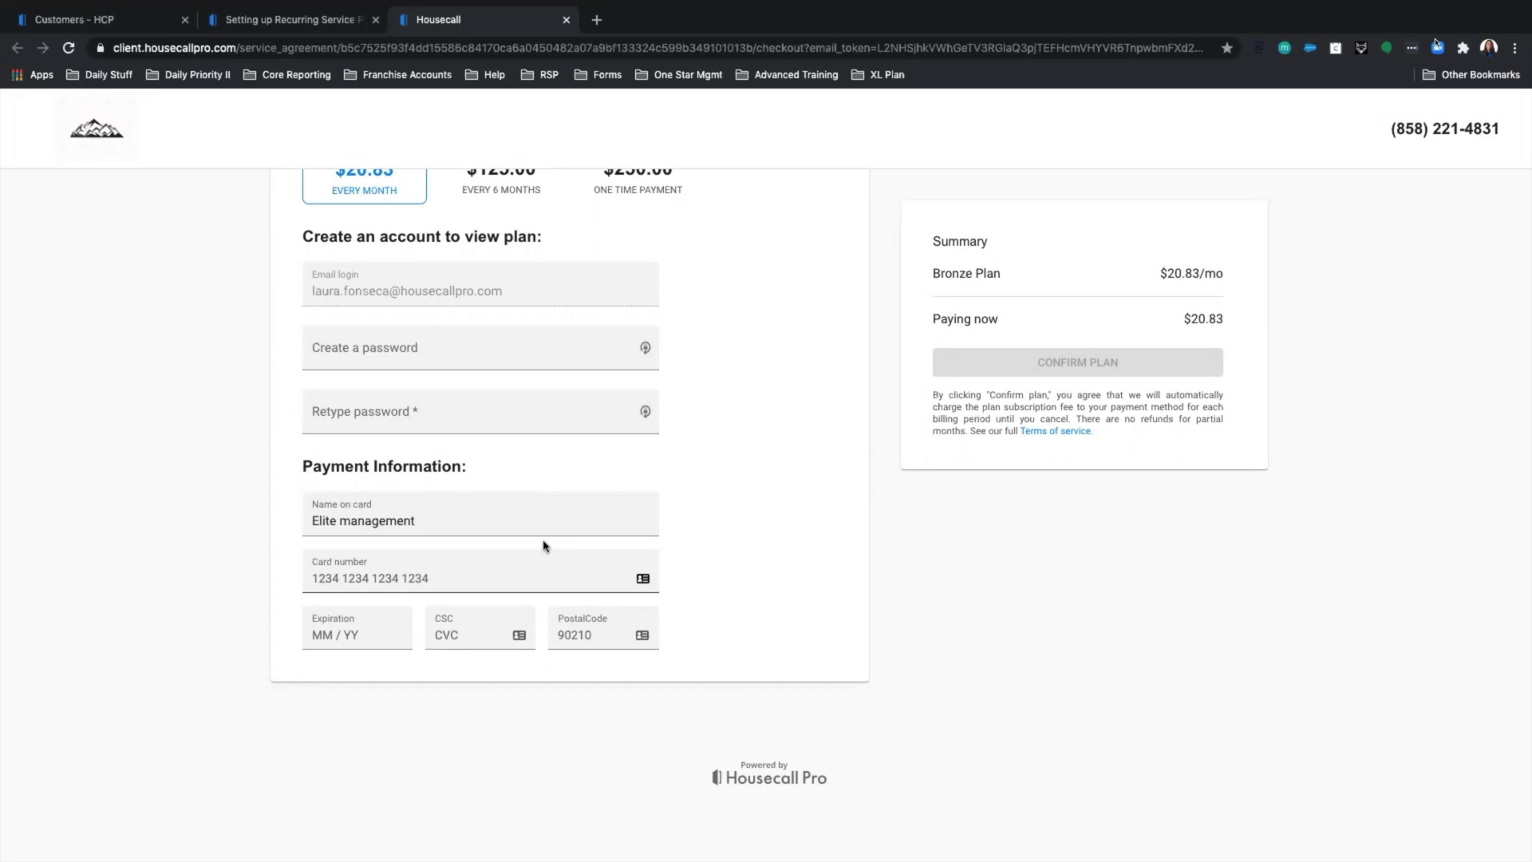
{"action": "scroll", "coordinate": [543, 546], "scroll_direction": "up", "scroll_amount": 2}
Select $125.00 every 6 months billing and review the automatic-charge terms.
{"action": "left_click", "coordinate": [500, 297]}
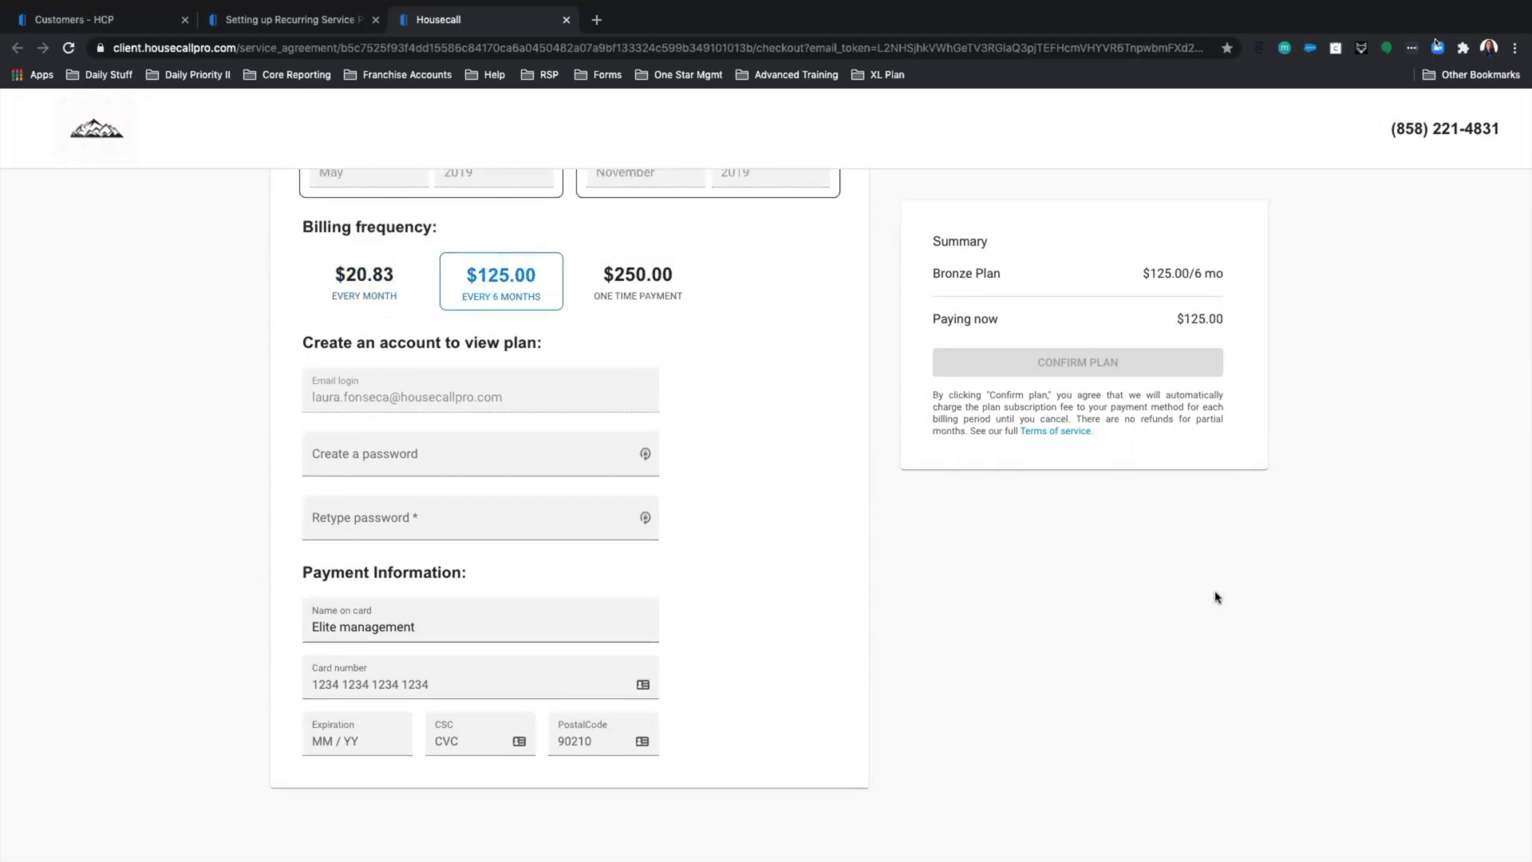
{"action": "scroll", "coordinate": [1109, 386], "scroll_direction": "up", "scroll_amount": 1}
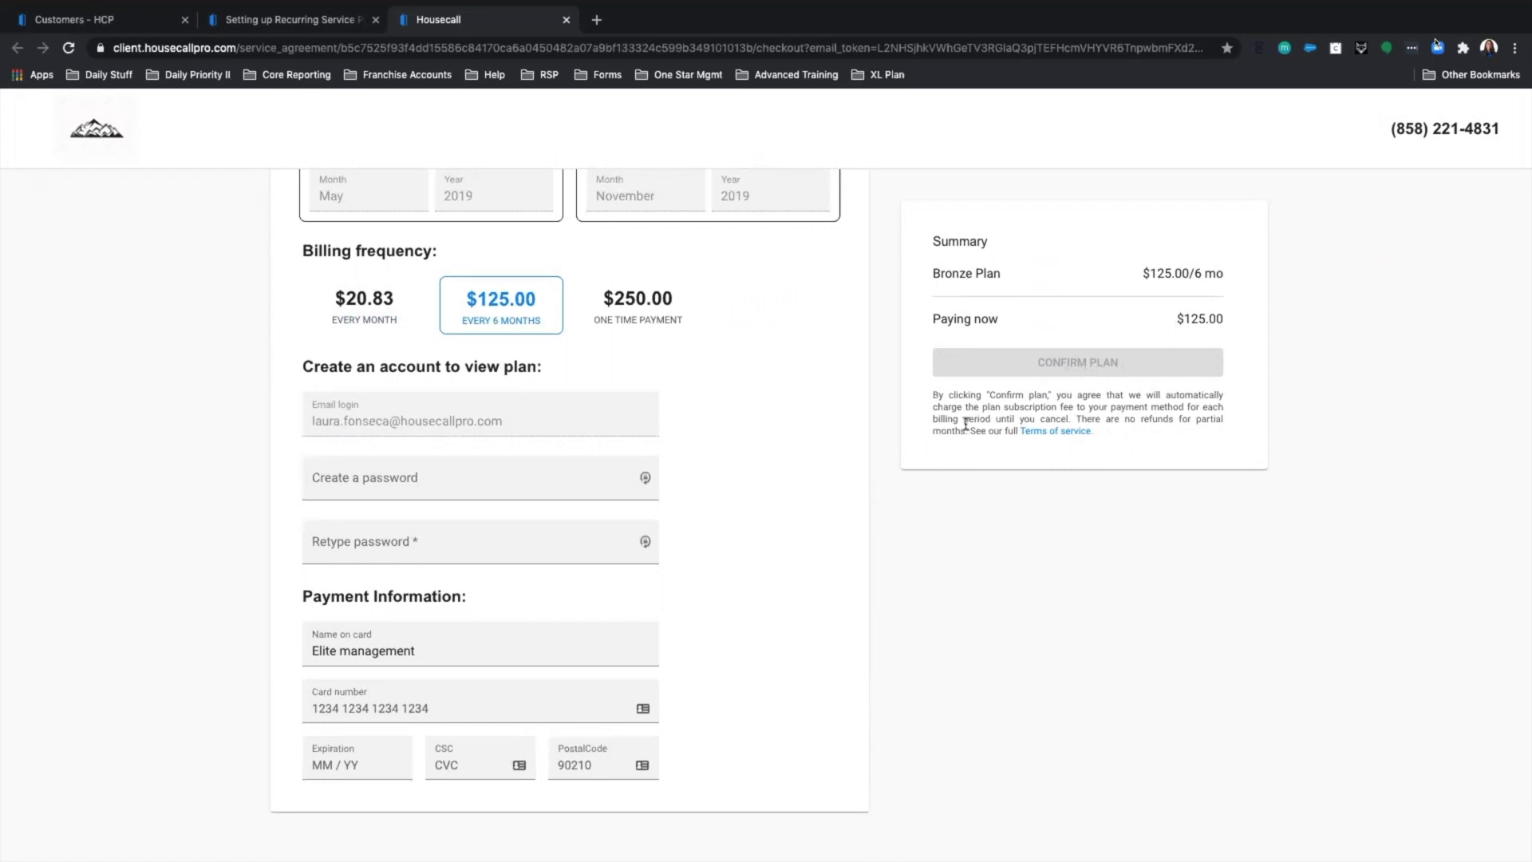
{"action": "left_click_drag", "start_coordinate": [931, 399], "coordinate": [1026, 432]}
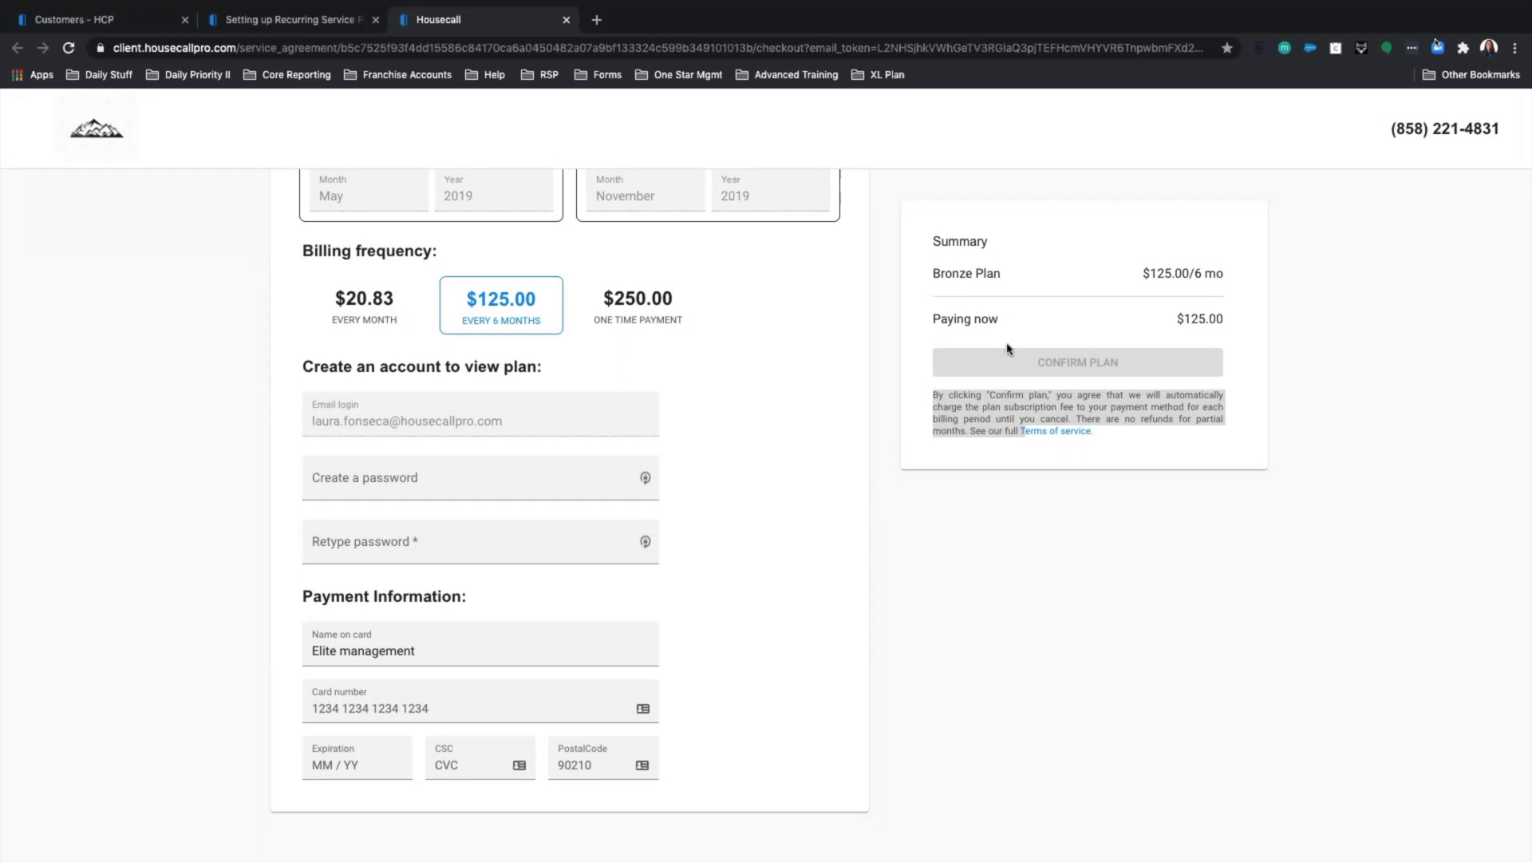
{"action": "scroll", "coordinate": [1008, 349], "scroll_direction": "up", "scroll_amount": 10}
{"action": "scroll", "coordinate": [797, 520], "scroll_direction": "down", "scroll_amount": 7}
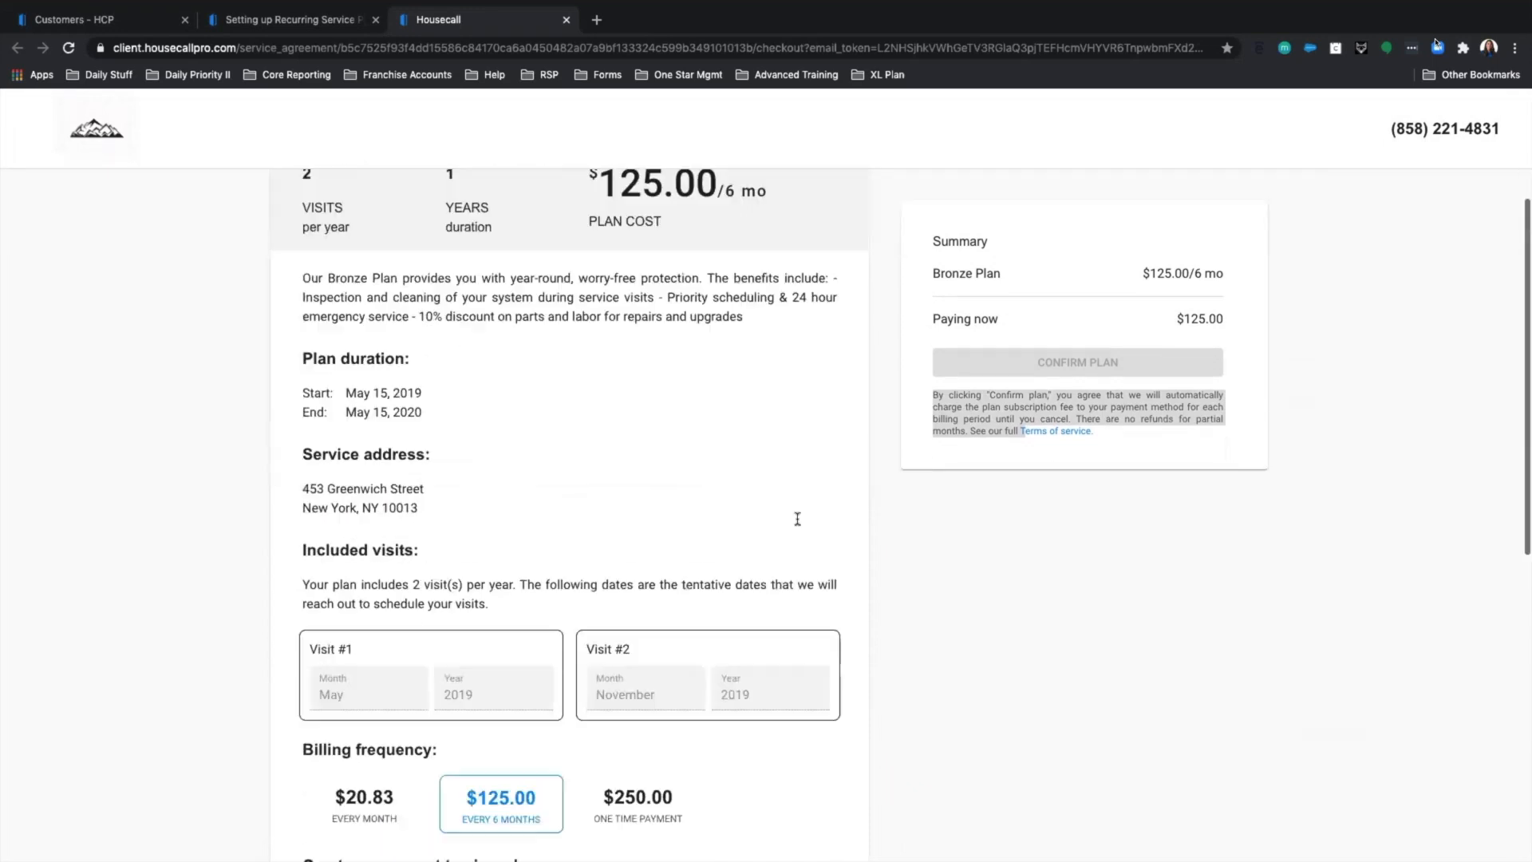
{"action": "scroll", "coordinate": [797, 522], "scroll_direction": "up", "scroll_amount": 8}
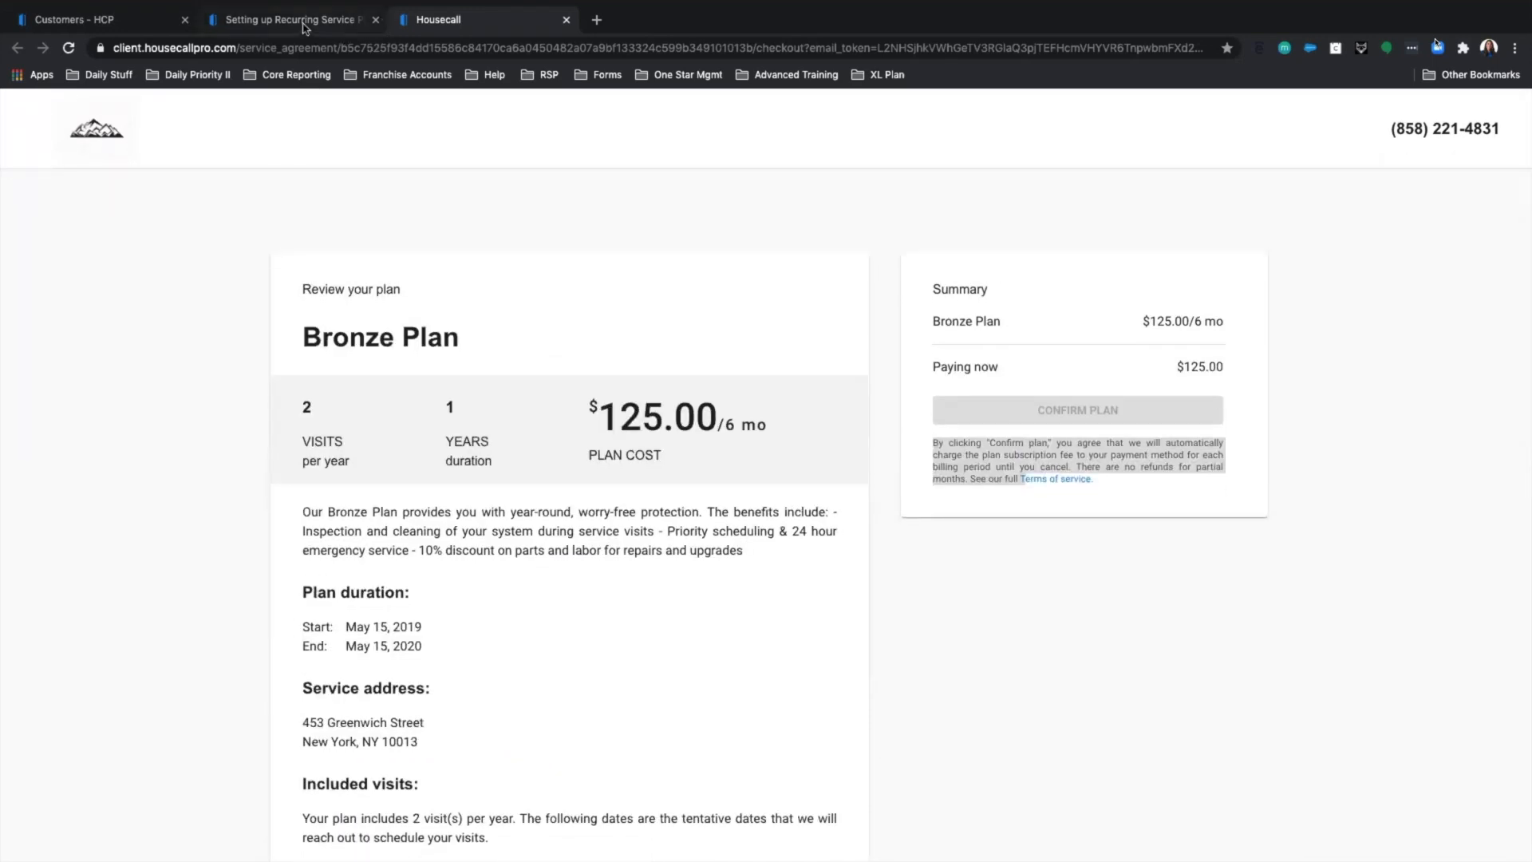
Return to the service plan page, review its scheduled visits, and bring up the equipment Add item dialog.
{"action": "left_click", "coordinate": [310, 22]}
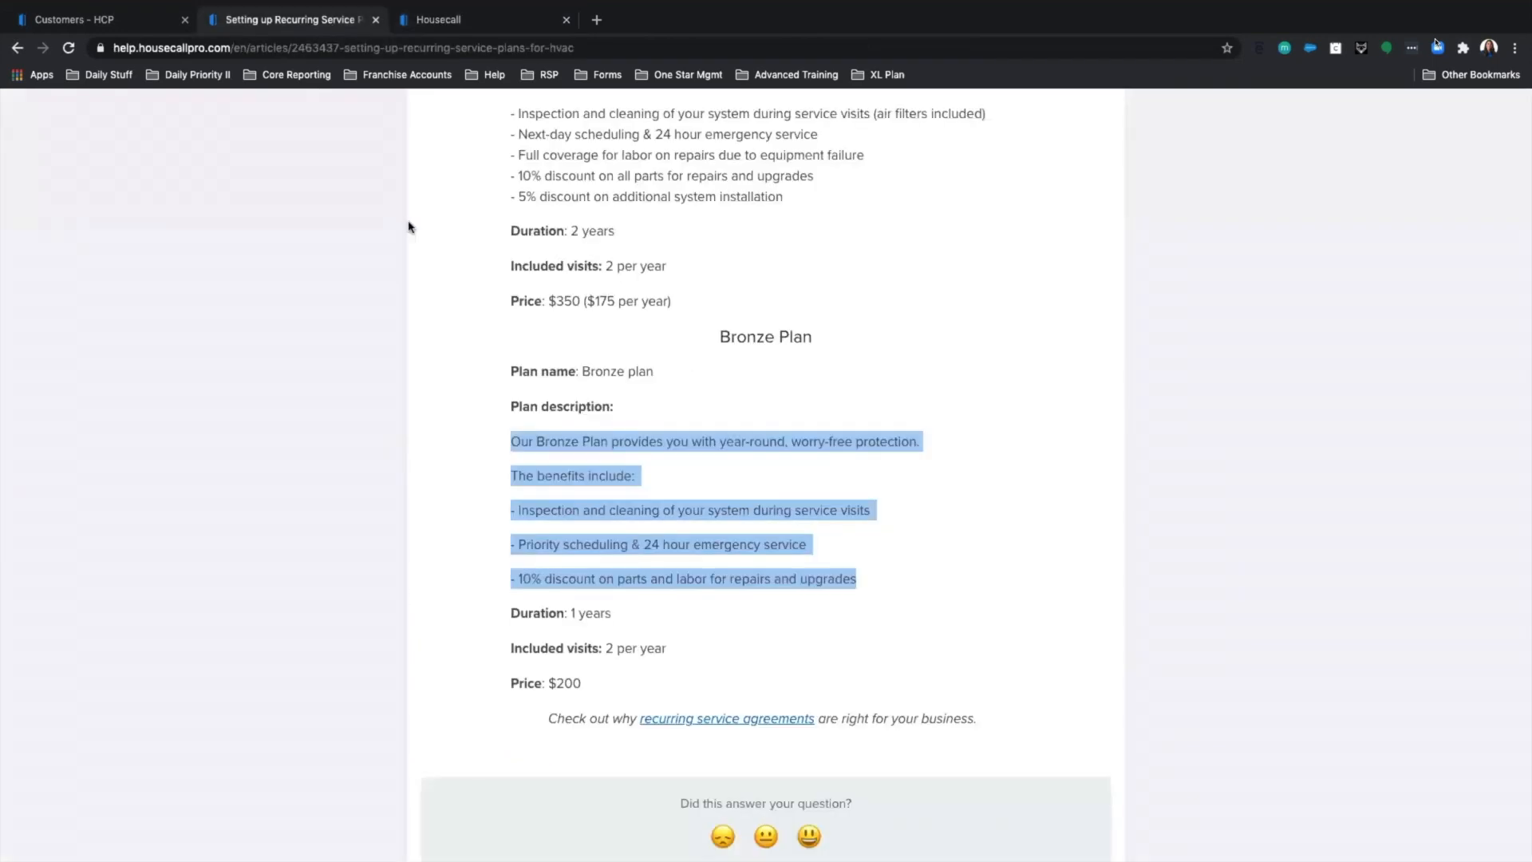
{"action": "left_click", "coordinate": [119, 21]}
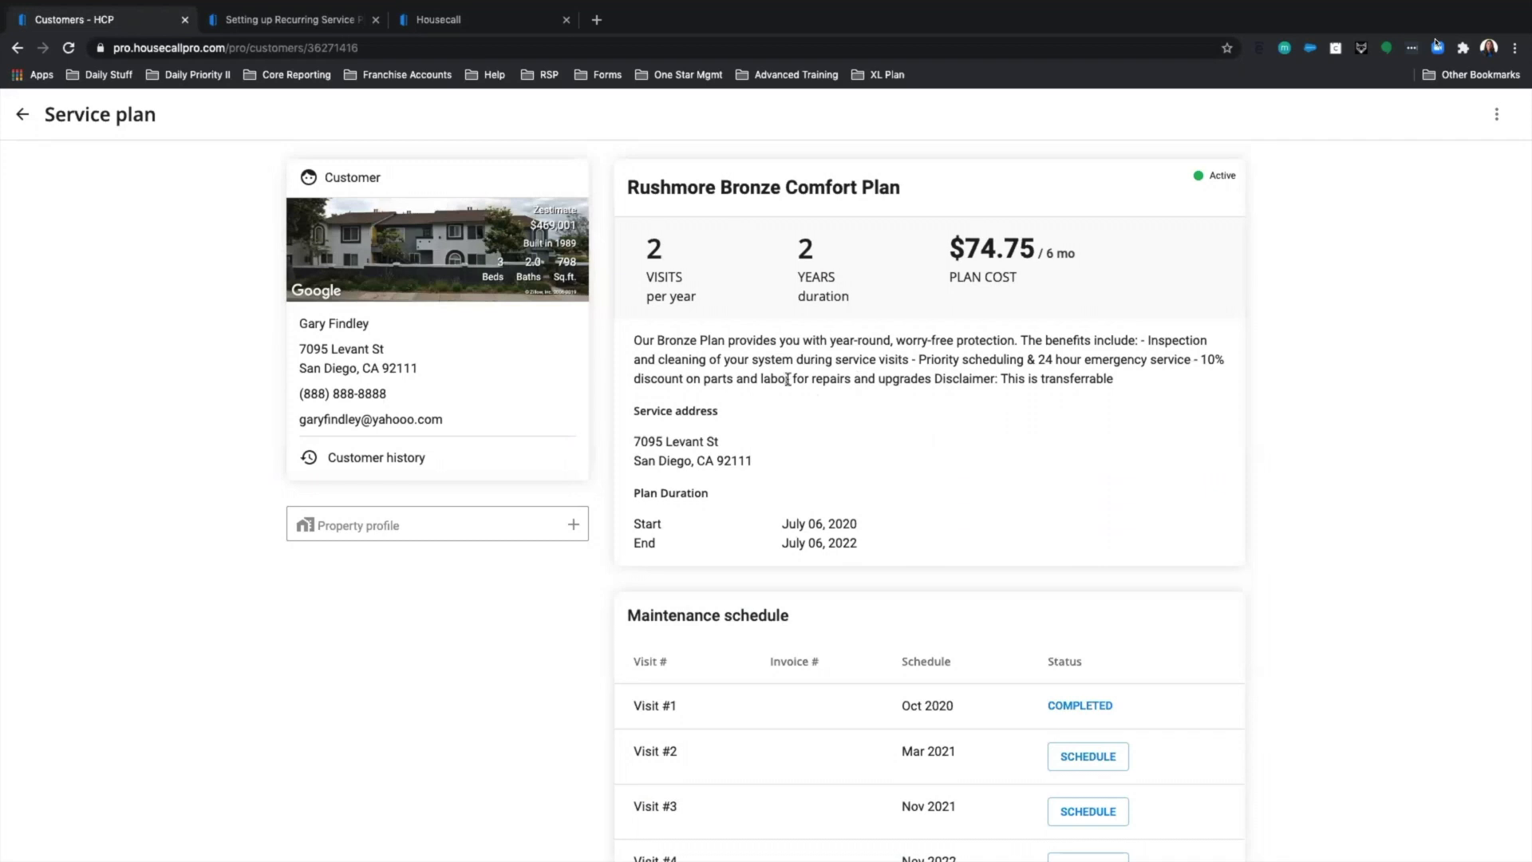
{"action": "scroll", "coordinate": [960, 464], "scroll_direction": "down", "scroll_amount": 3}
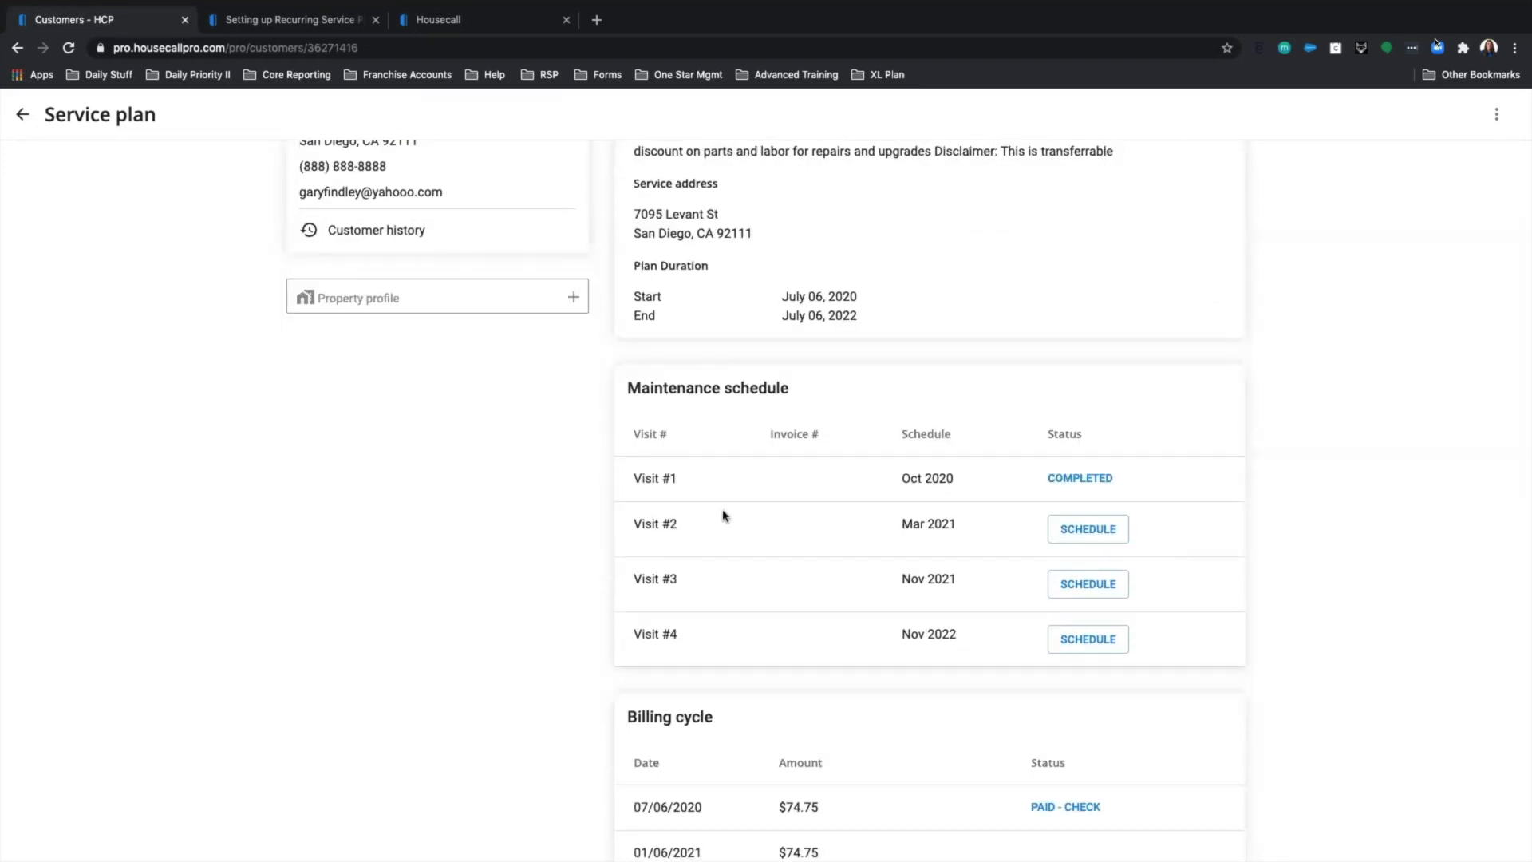
{"action": "triple_click", "coordinate": [964, 527]}
{"action": "scroll", "coordinate": [790, 459], "scroll_direction": "down", "scroll_amount": 5}
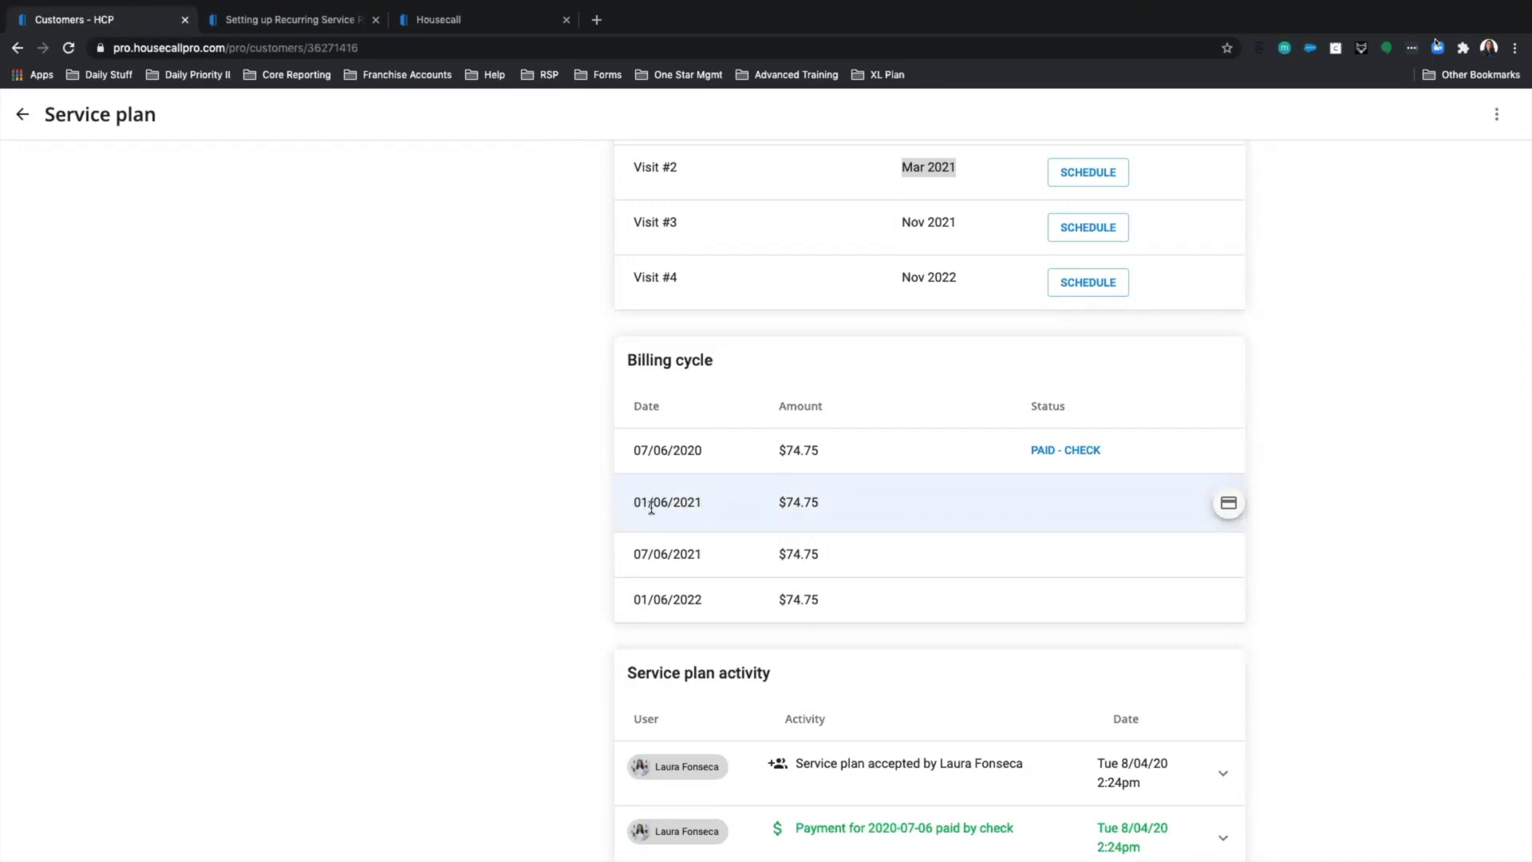
{"action": "scroll", "coordinate": [790, 499], "scroll_direction": "down", "scroll_amount": 2}
{"action": "scroll", "coordinate": [886, 541], "scroll_direction": "down", "scroll_amount": 1}
{"action": "scroll", "coordinate": [1133, 575], "scroll_direction": "down", "scroll_amount": 1}
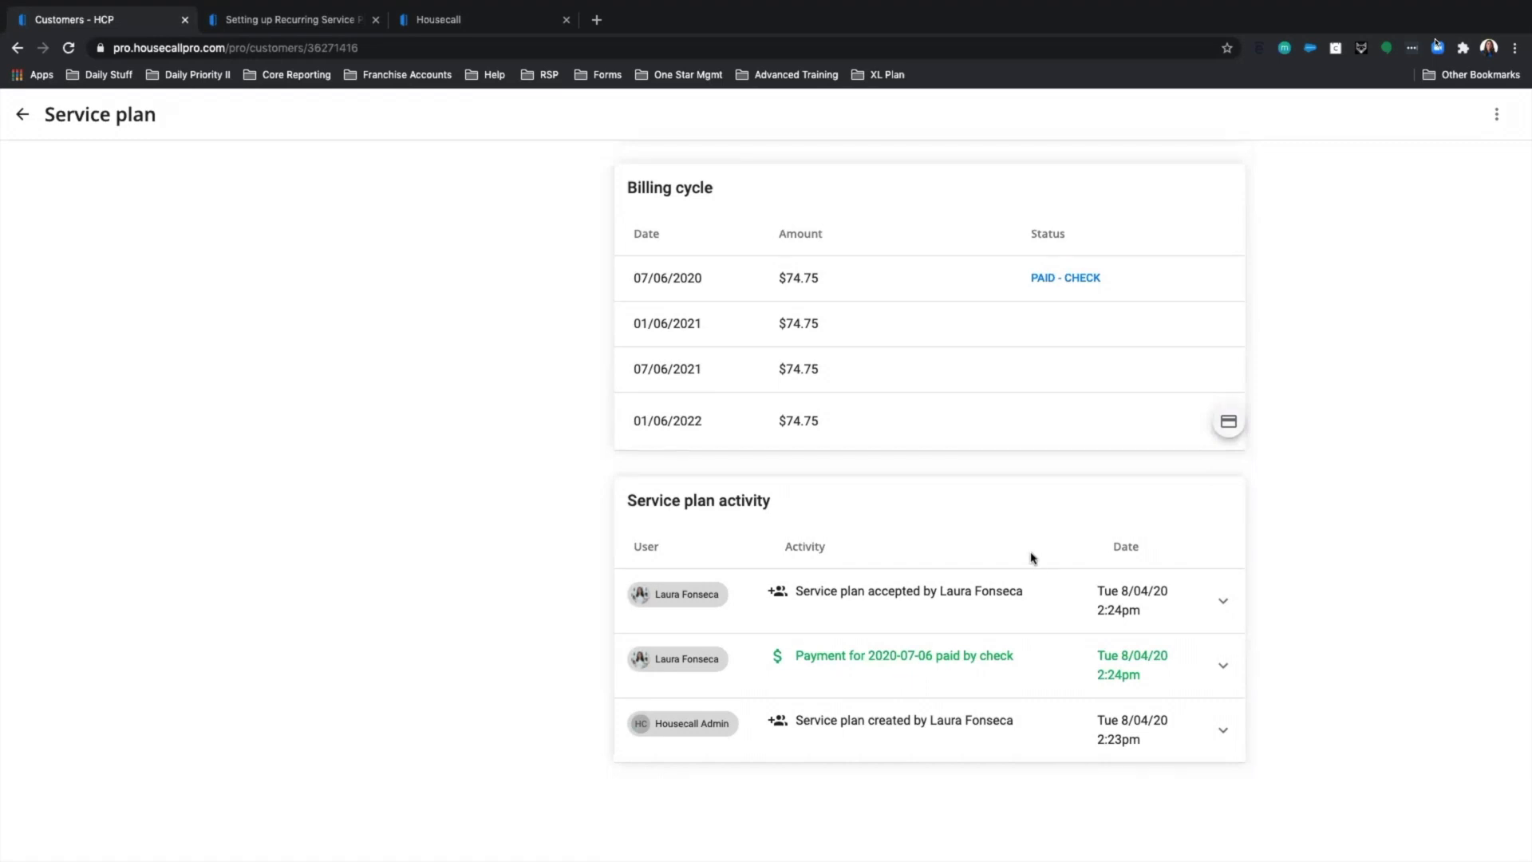
{"action": "scroll", "coordinate": [1031, 558], "scroll_direction": "up", "scroll_amount": 10}
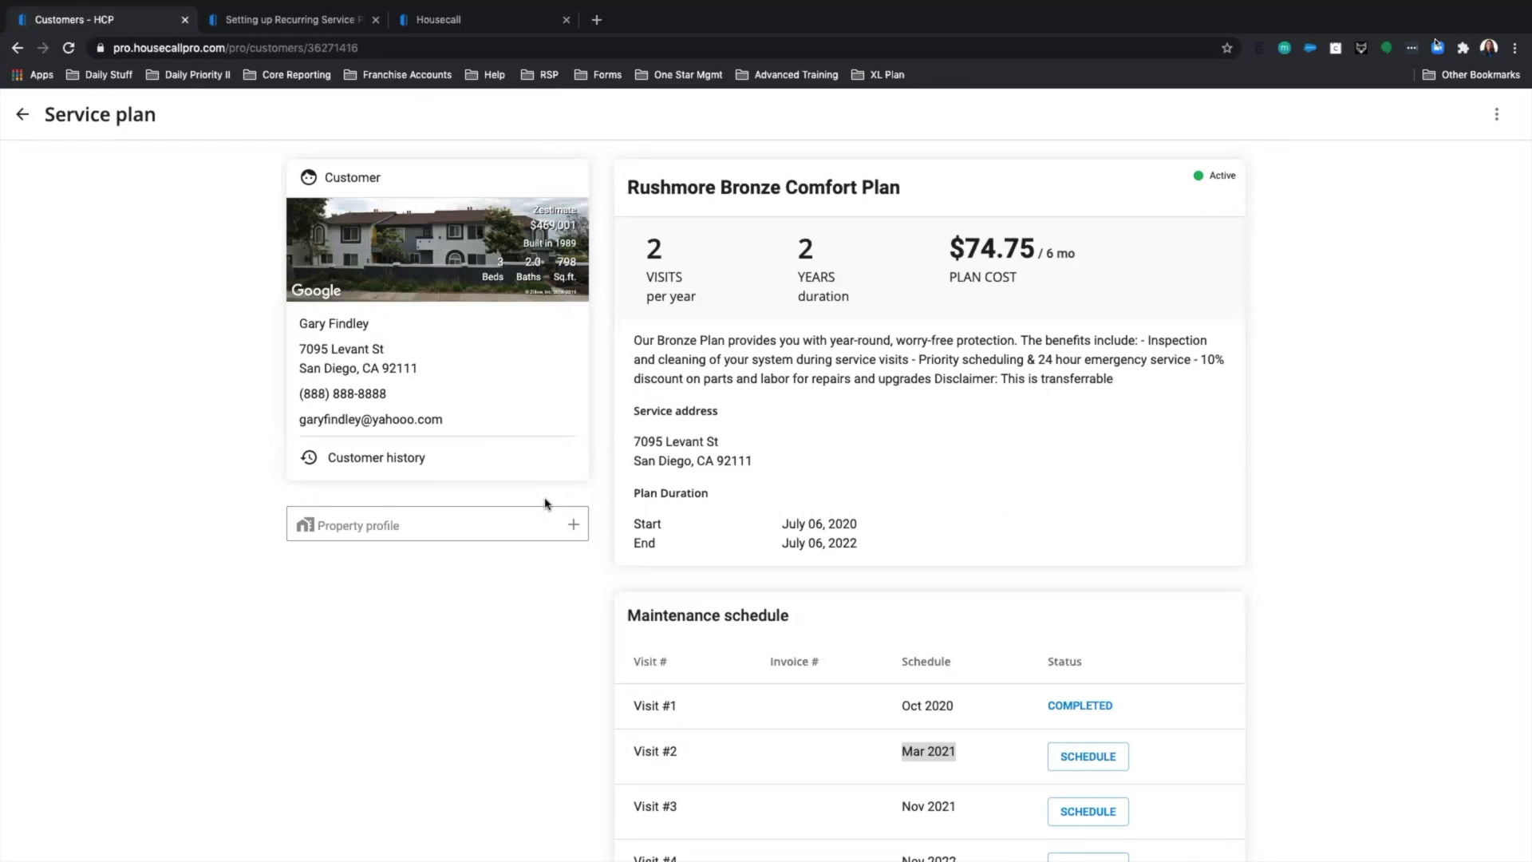
{"action": "left_click", "coordinate": [376, 531]}
{"action": "left_click", "coordinate": [375, 531]}
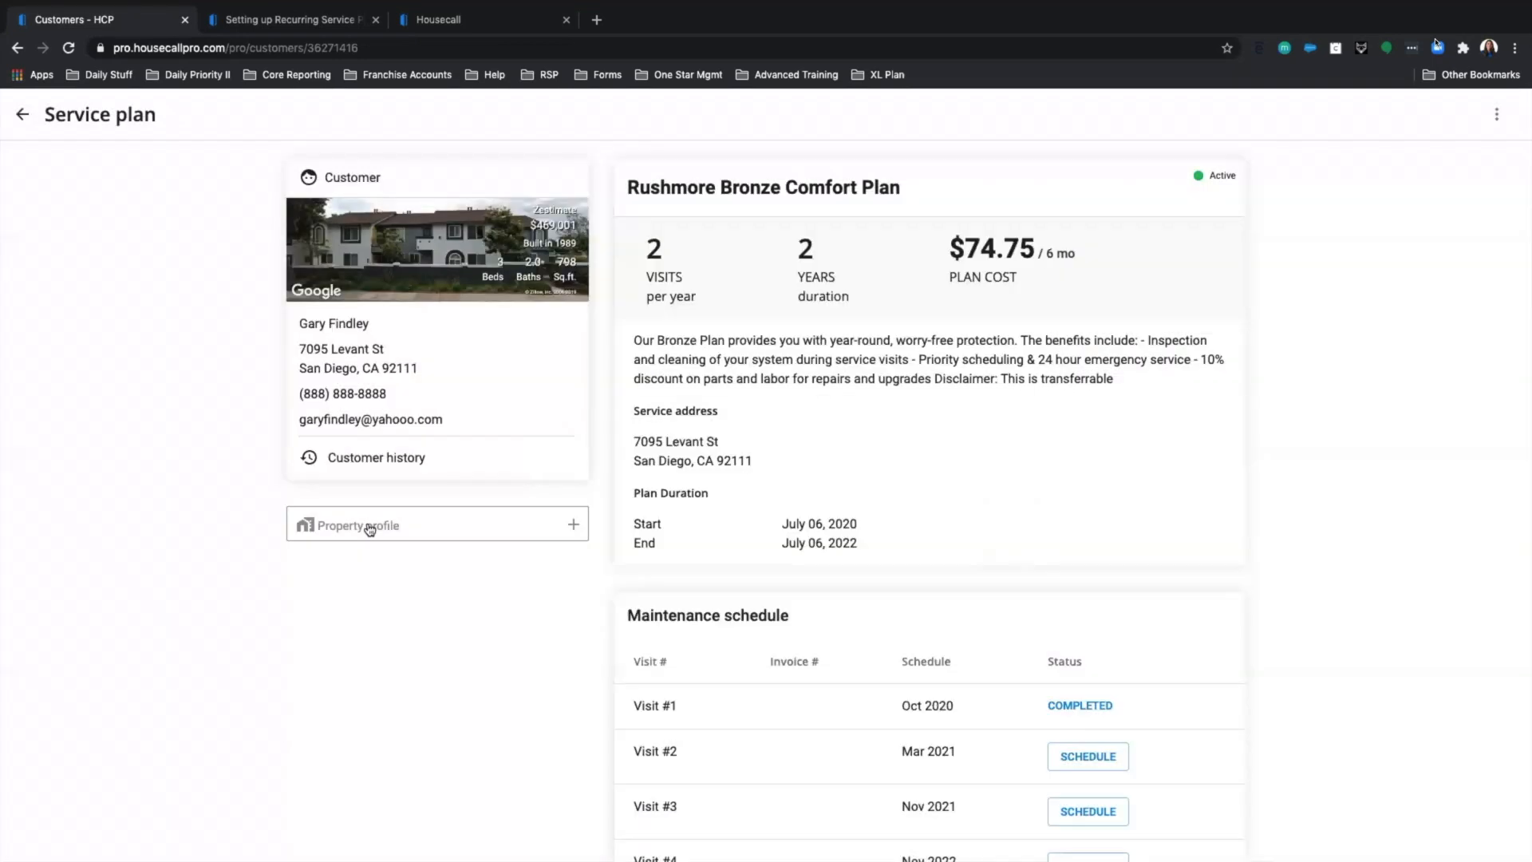
Cancel the Add item dialog, check the plan's three-dot menu, then go back to the customer profile.
{"action": "left_click", "coordinate": [375, 528]}
{"action": "left_click", "coordinate": [1496, 126]}
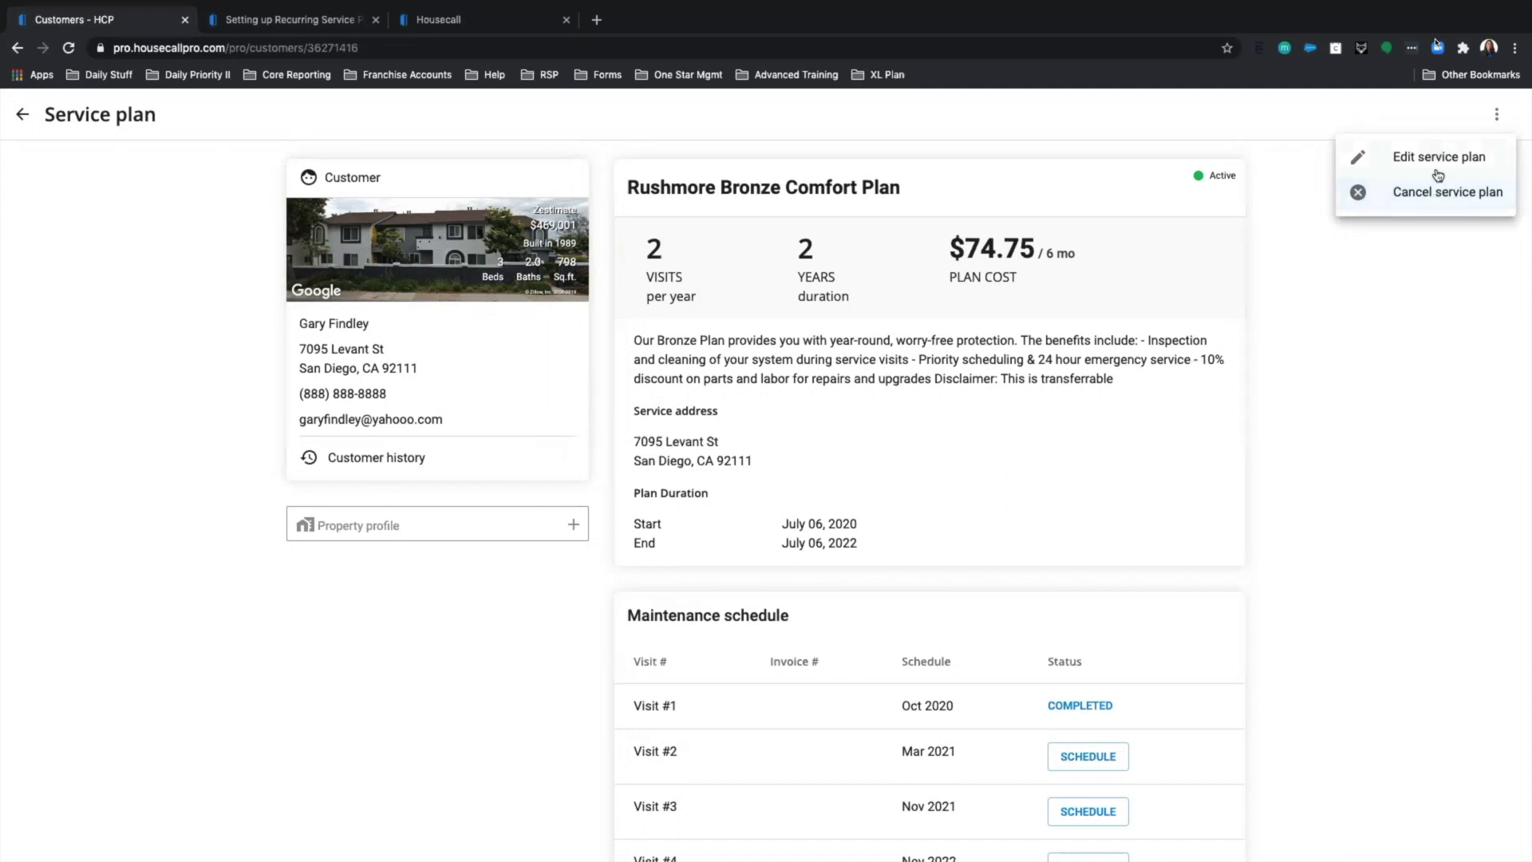
{"action": "left_click", "coordinate": [1317, 189]}
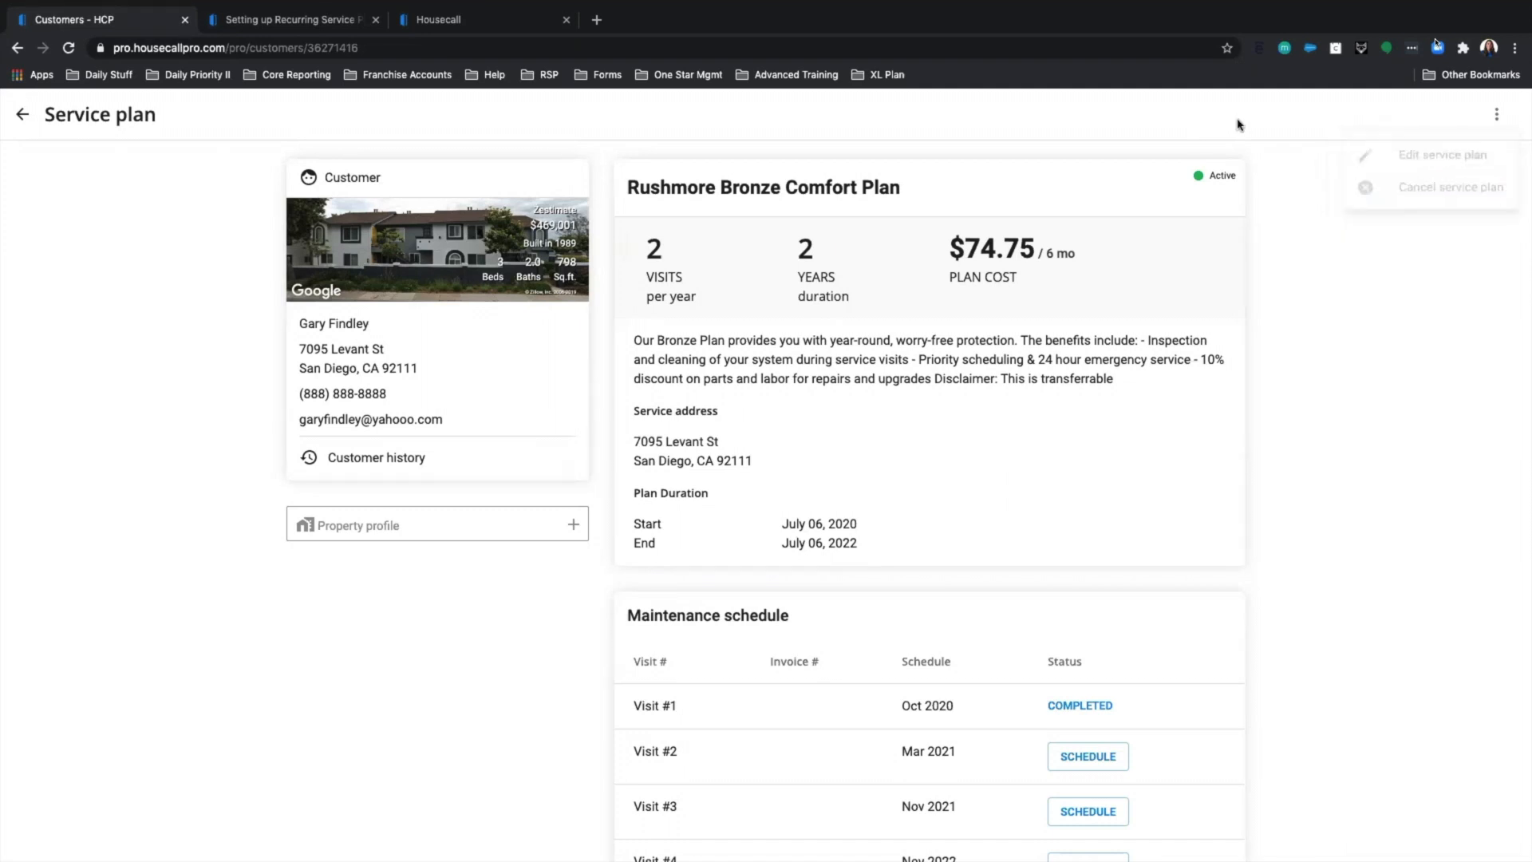
{"action": "left_click", "coordinate": [29, 126]}
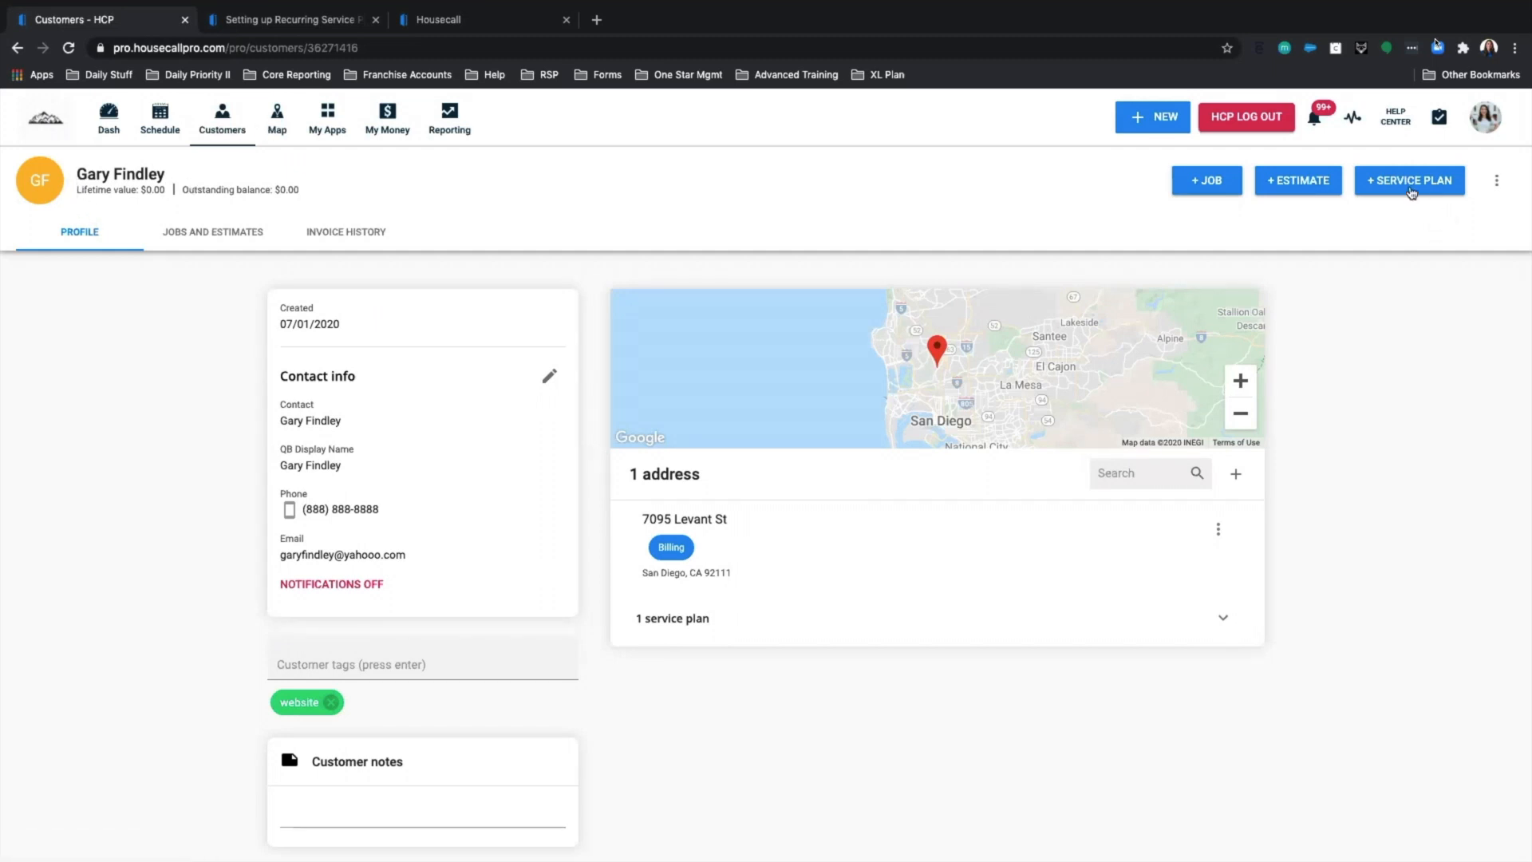
Expand '1 service plan', view the Rushmore Bronze Comfort Plan, then go to the Dash dashboard.
{"action": "left_click", "coordinate": [722, 617]}
{"action": "scroll", "coordinate": [758, 613], "scroll_direction": "down", "scroll_amount": 2}
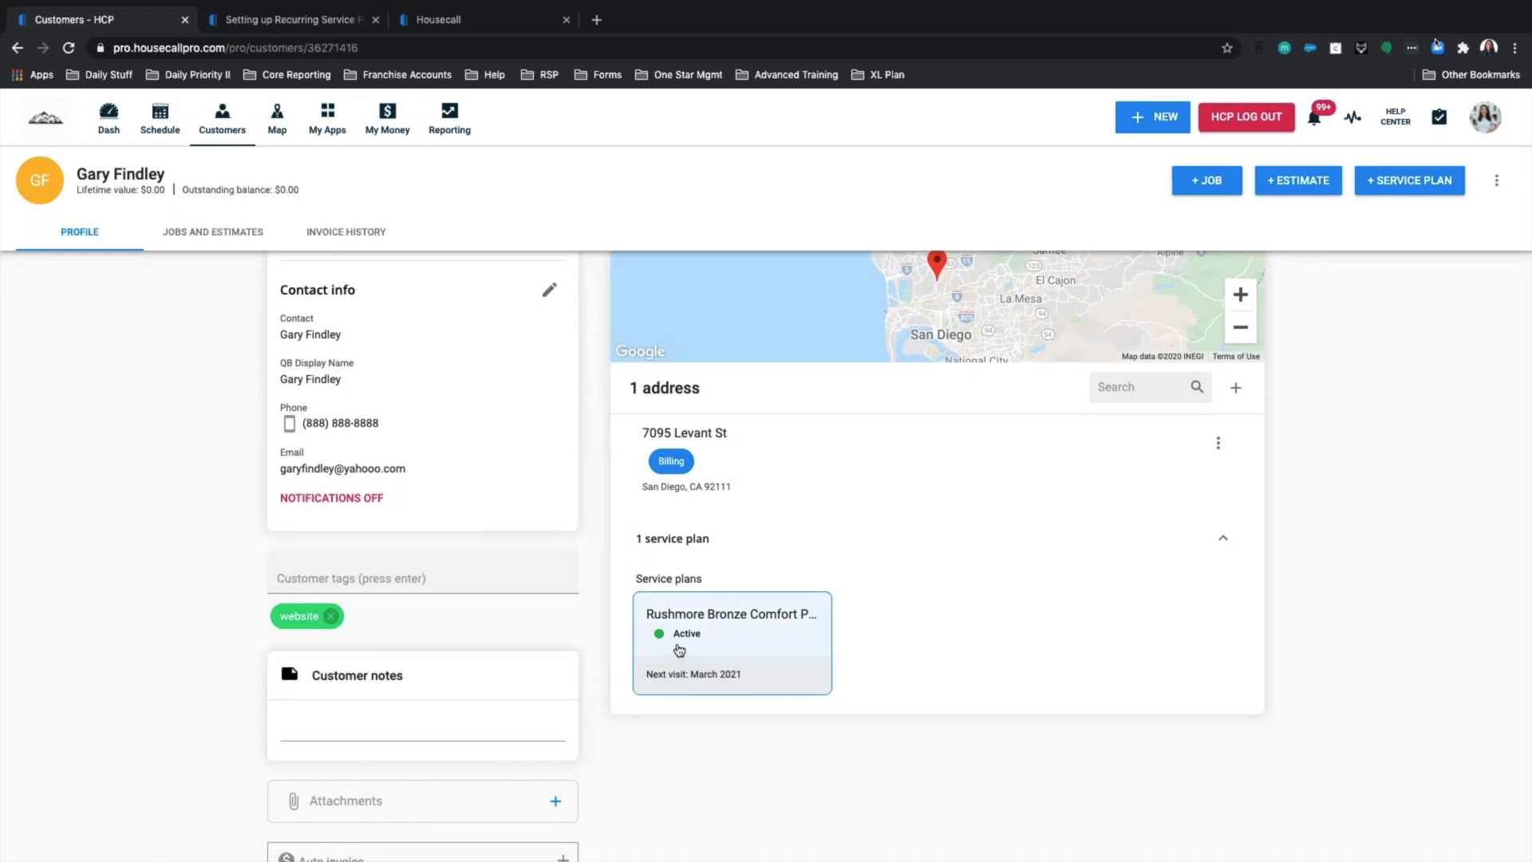
{"action": "left_click", "coordinate": [728, 639]}
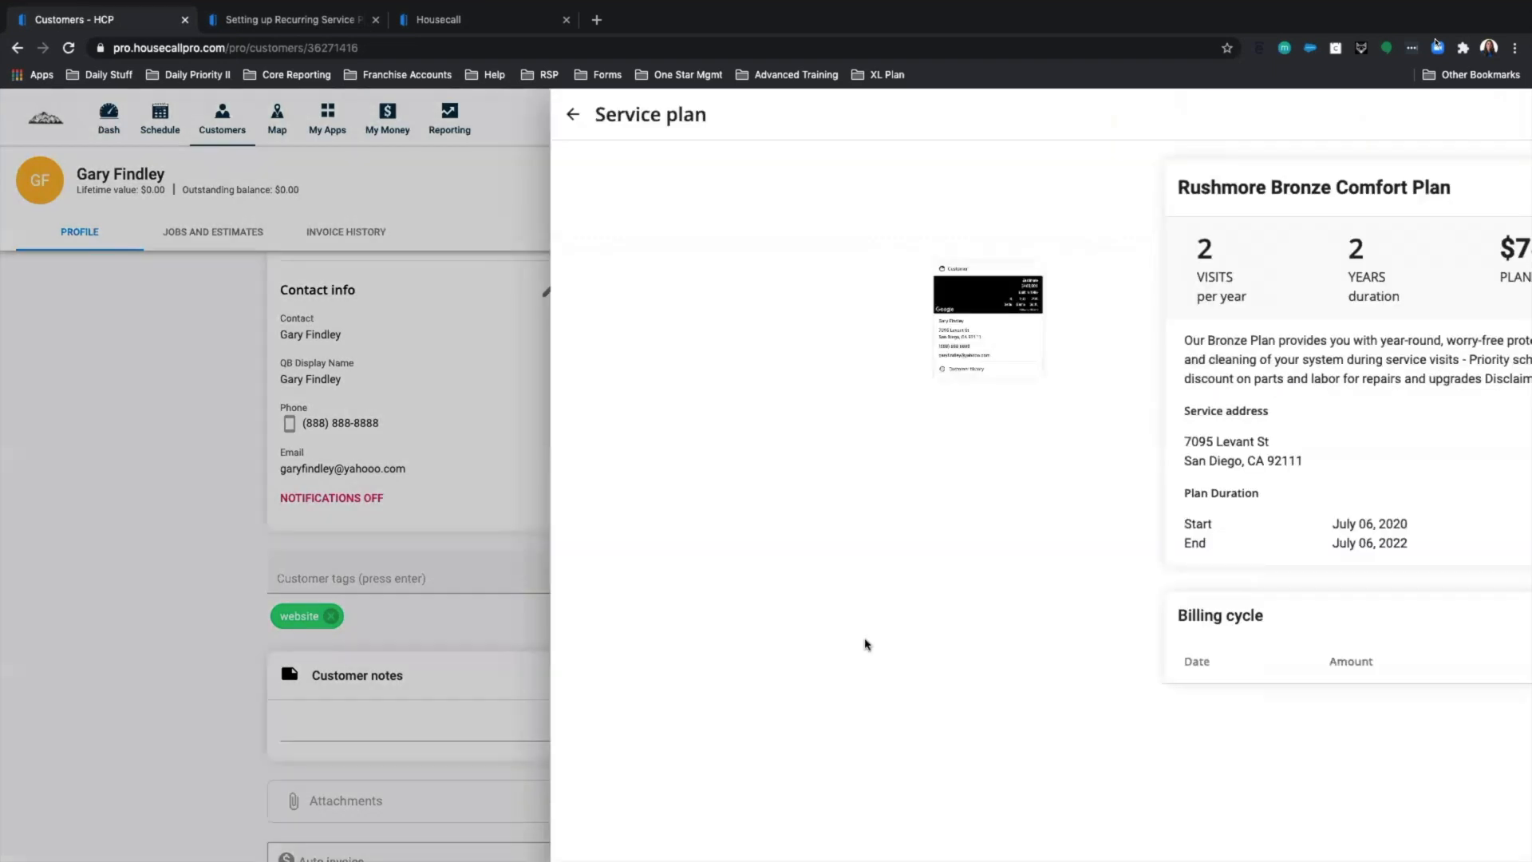
{"action": "scroll", "coordinate": [924, 650], "scroll_direction": "down", "scroll_amount": 10}
{"action": "left_click", "coordinate": [29, 116]}
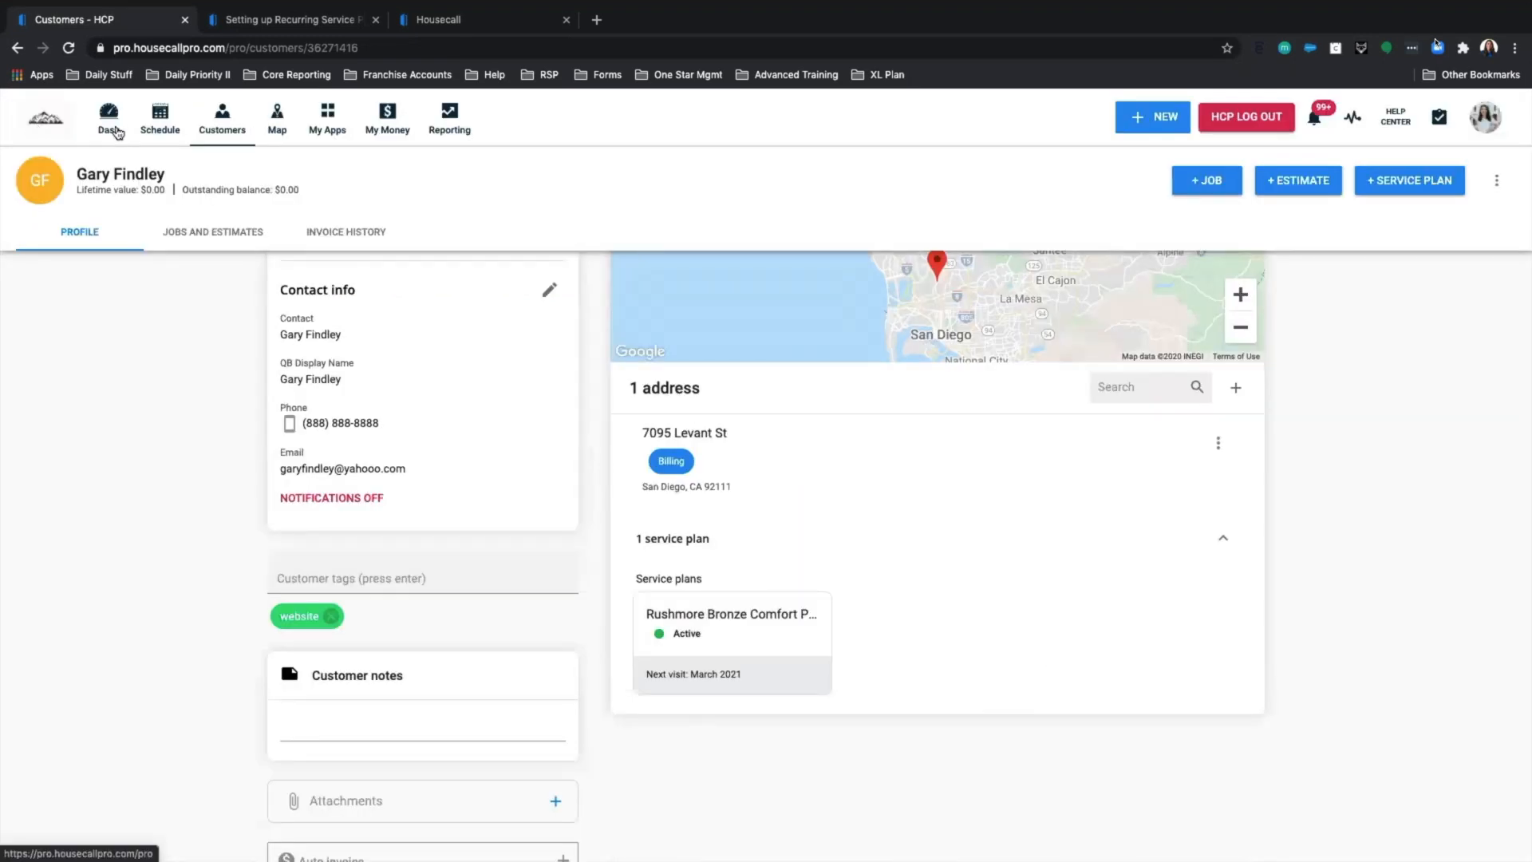
{"action": "left_click", "coordinate": [111, 128]}
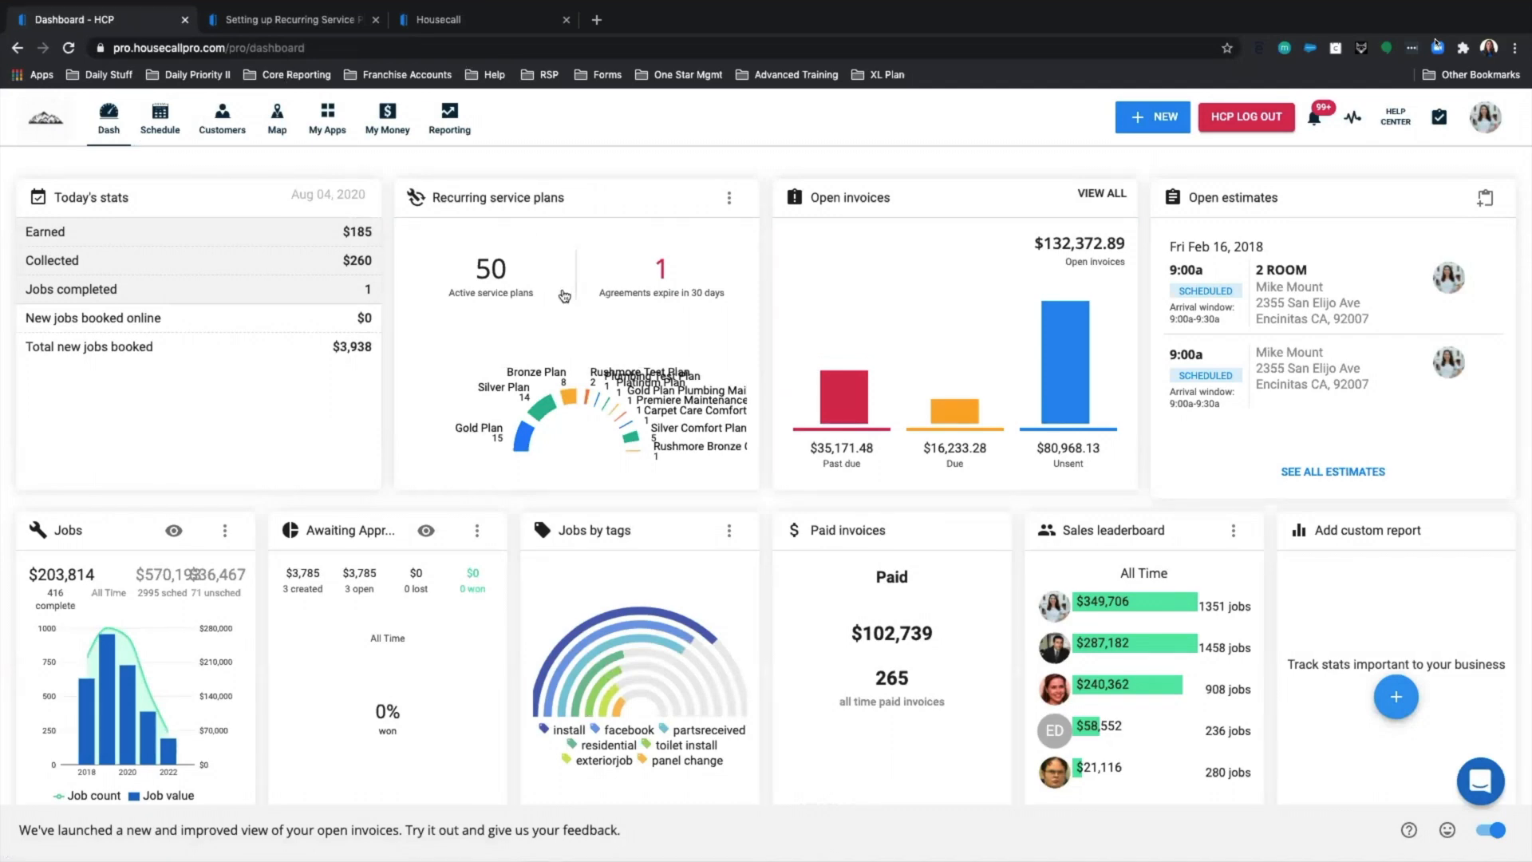
From Recurring service plans, schedule the first Due for service customer, creating Invoice #4934.
{"action": "left_click", "coordinate": [564, 295]}
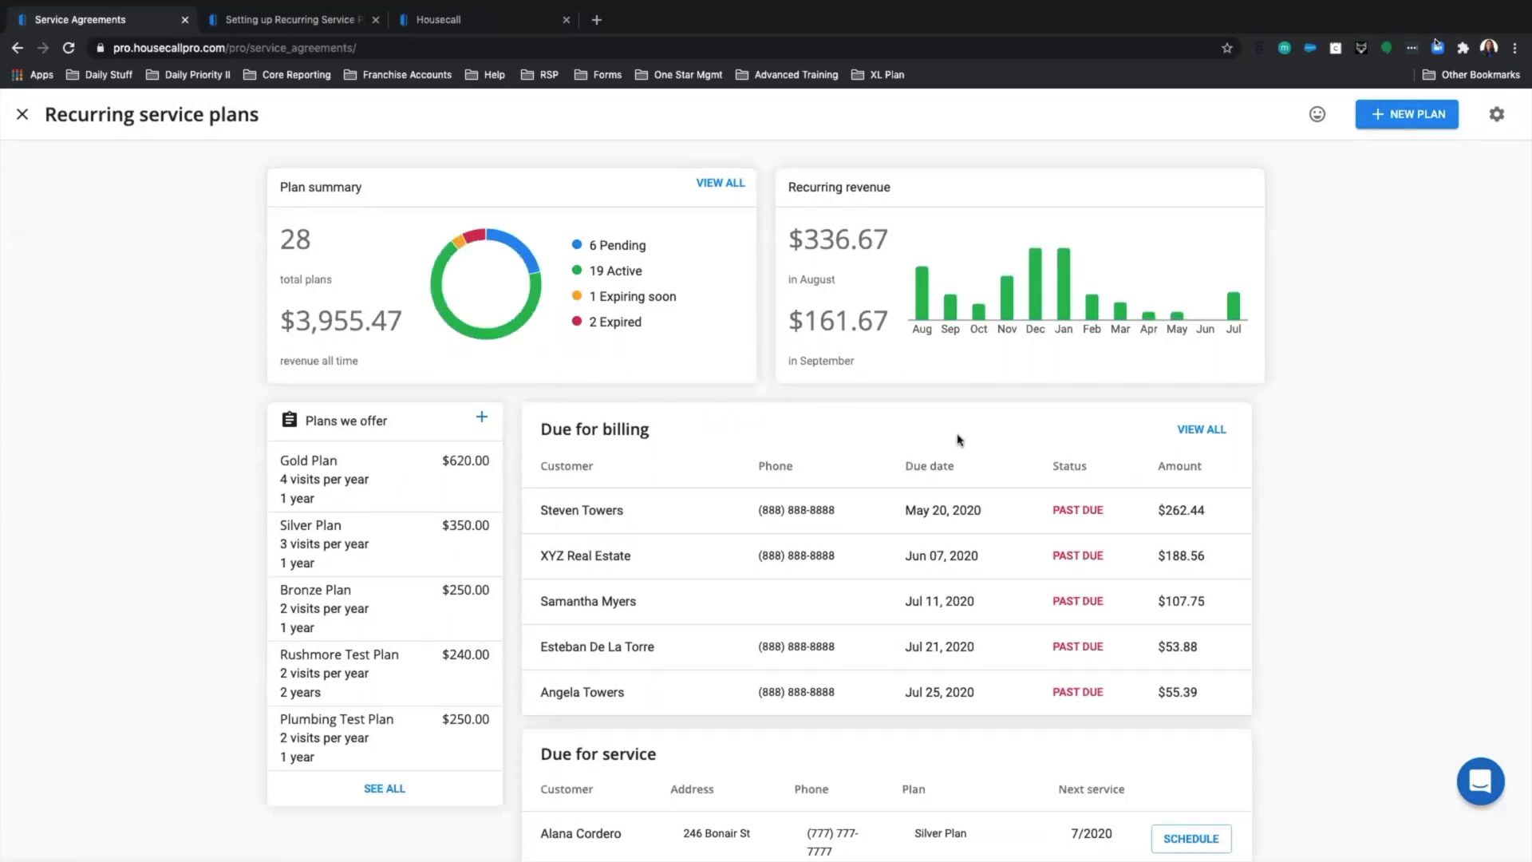
{"action": "scroll", "coordinate": [963, 490], "scroll_direction": "down", "scroll_amount": 7}
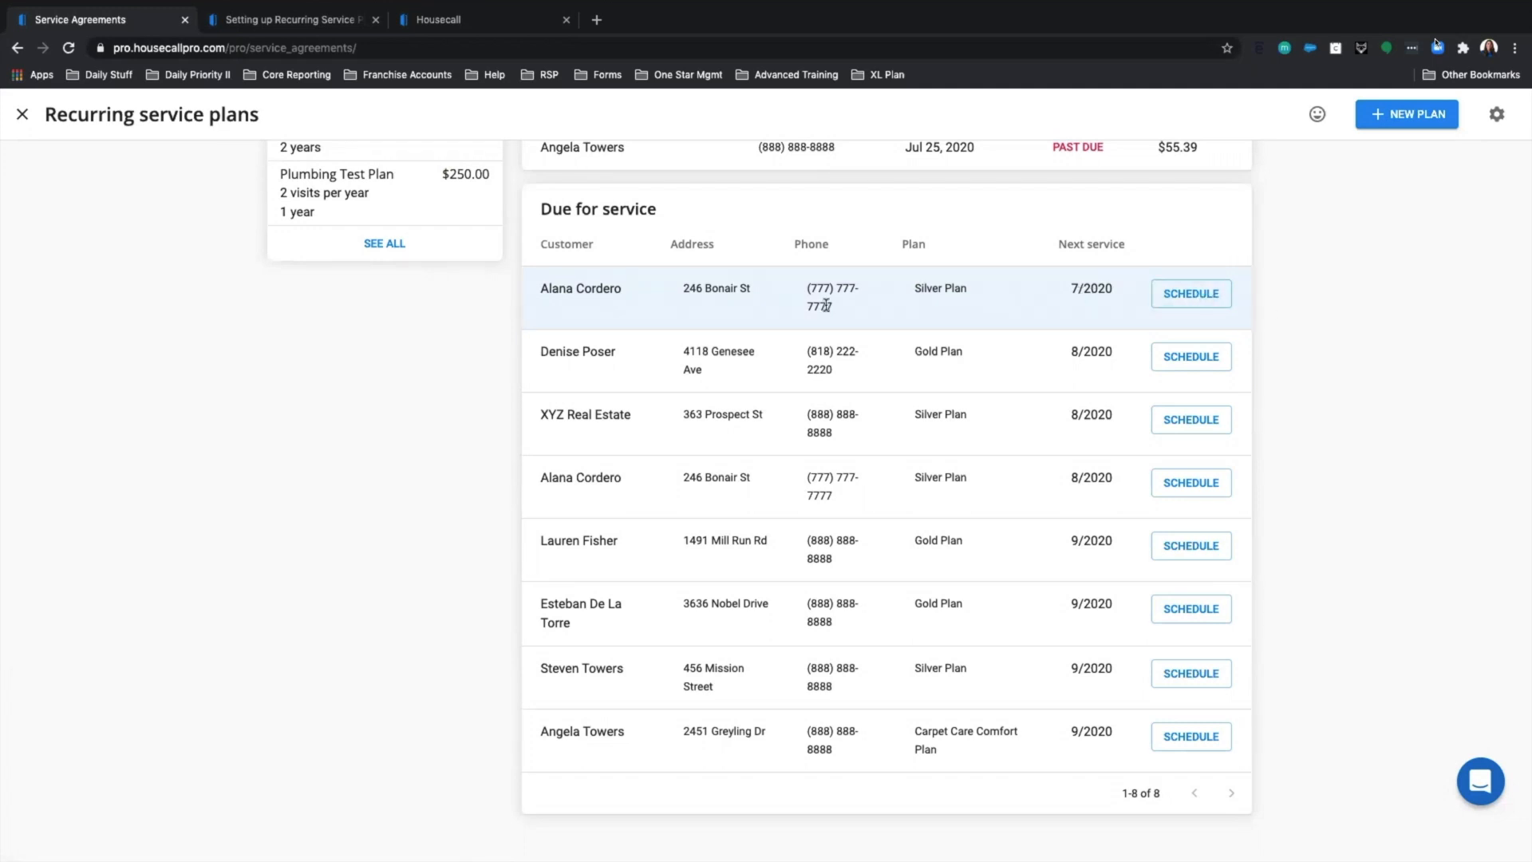
{"action": "left_click", "coordinate": [1191, 295]}
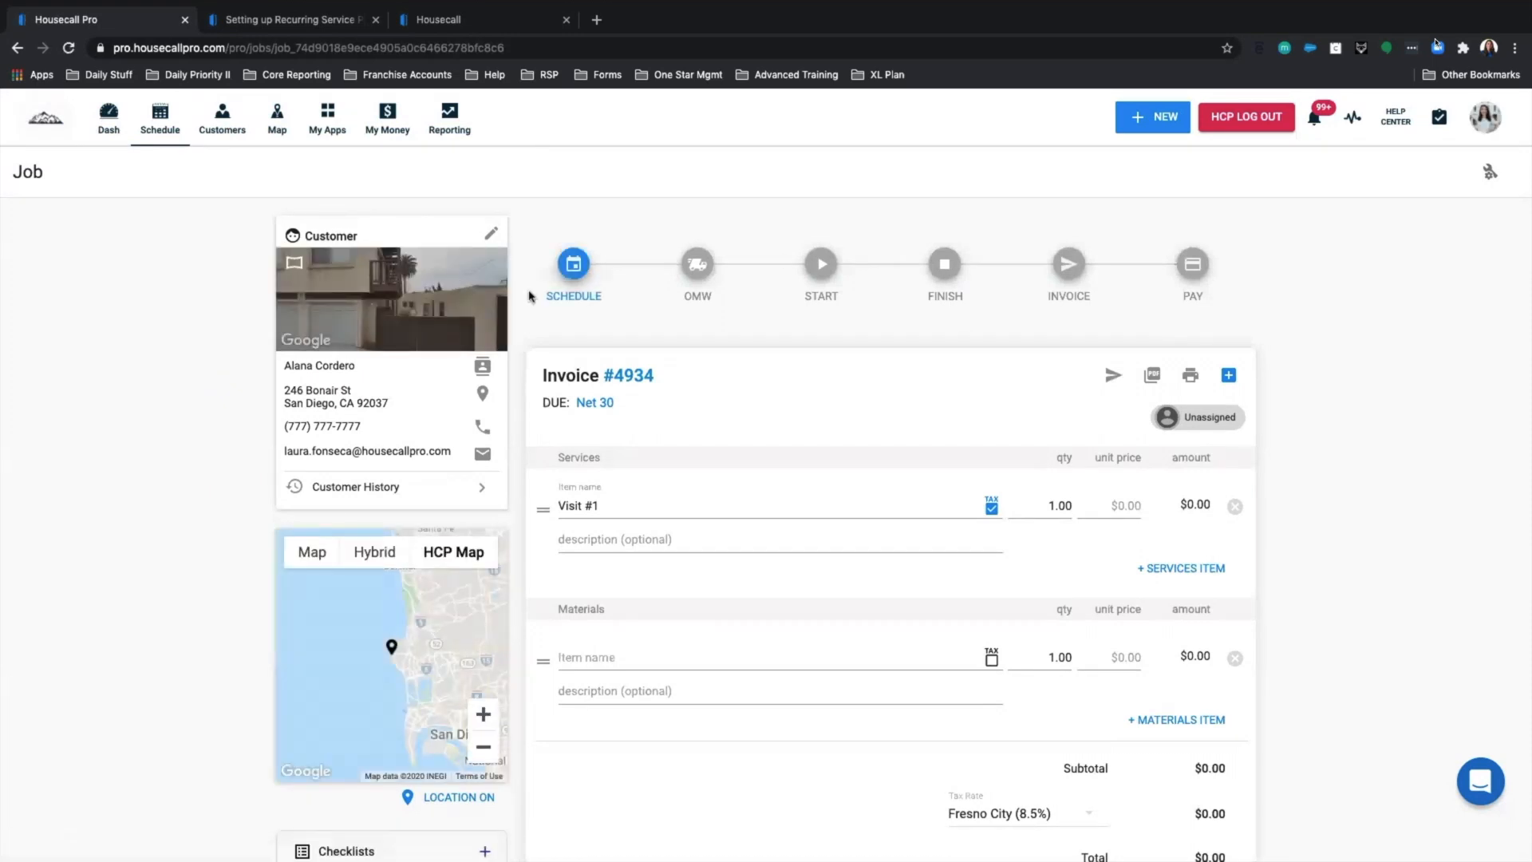
Append '- Gold Plan Maintenance Member' to the Visit #1 item name and leave its description empty.
{"action": "left_click_drag", "start_coordinate": [539, 375], "coordinate": [662, 385]}
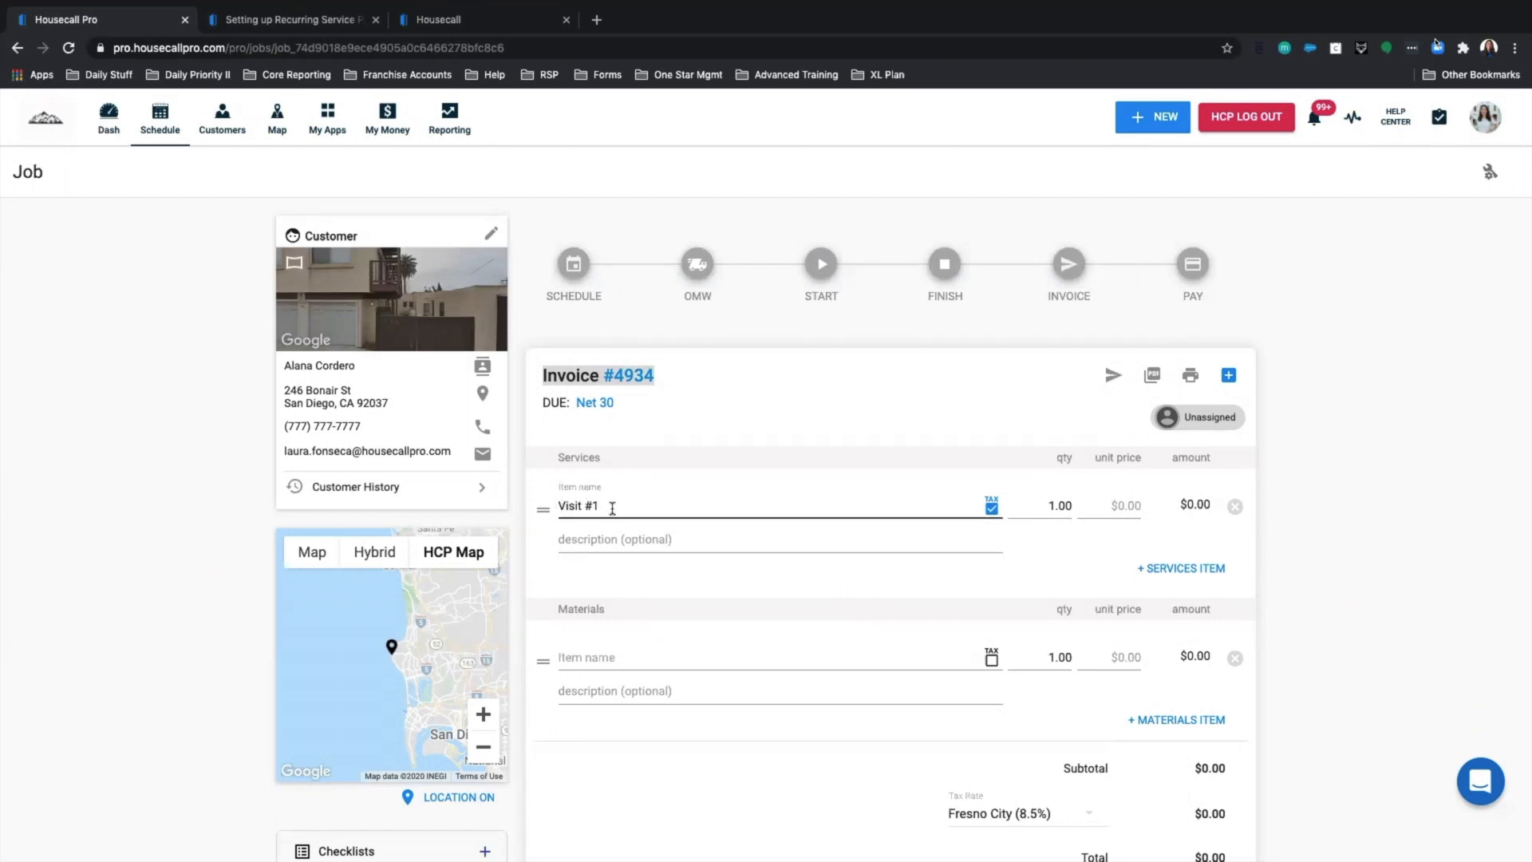
{"action": "left_click", "coordinate": [562, 506]}
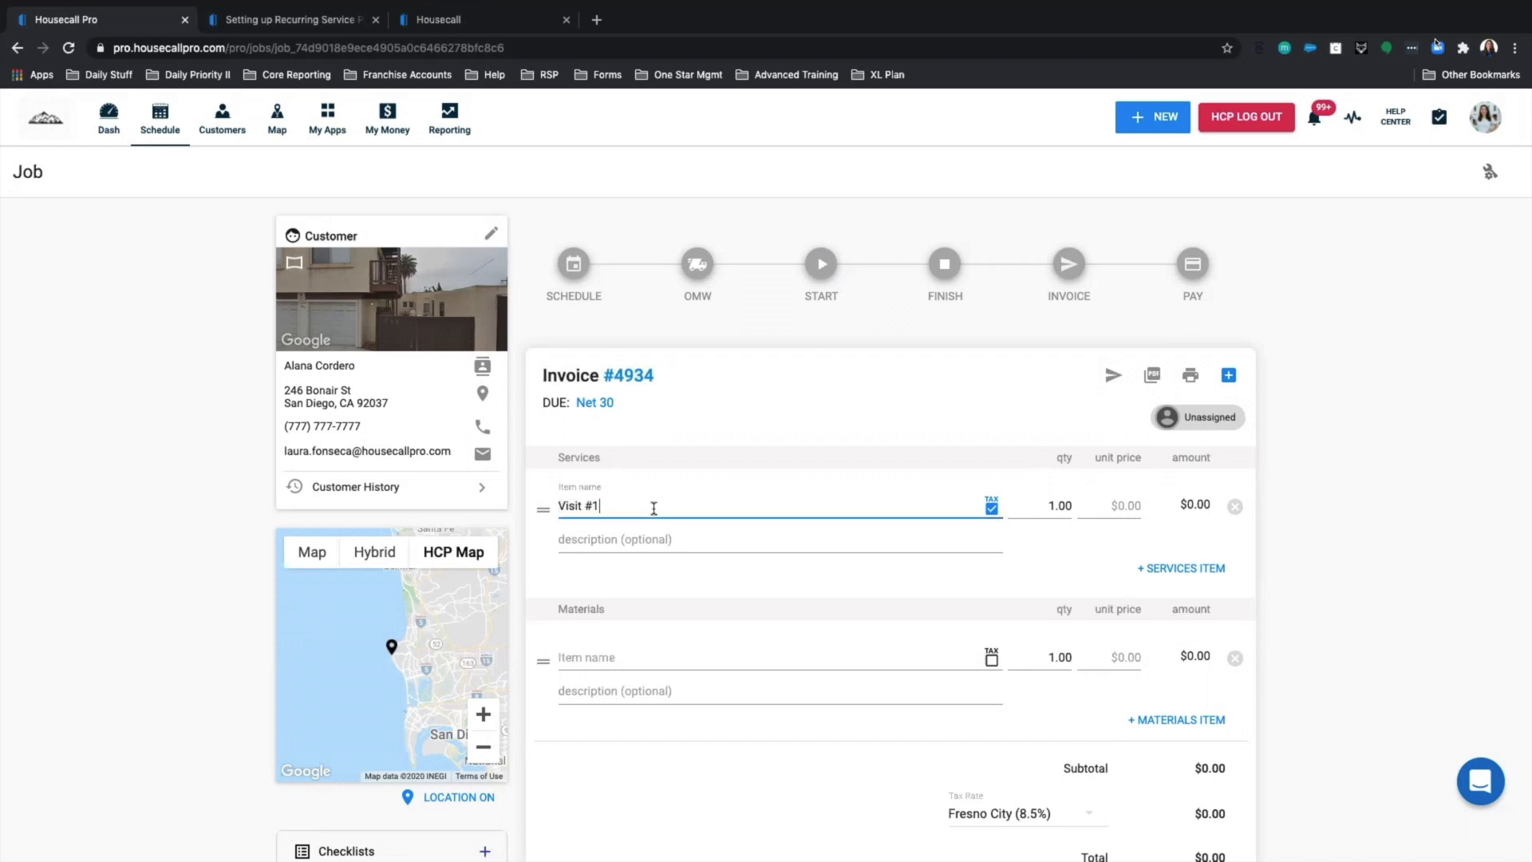
{"action": "type", "text": "- Gold Plan Maintea"}
{"action": "type", "text": "ance Mm"}
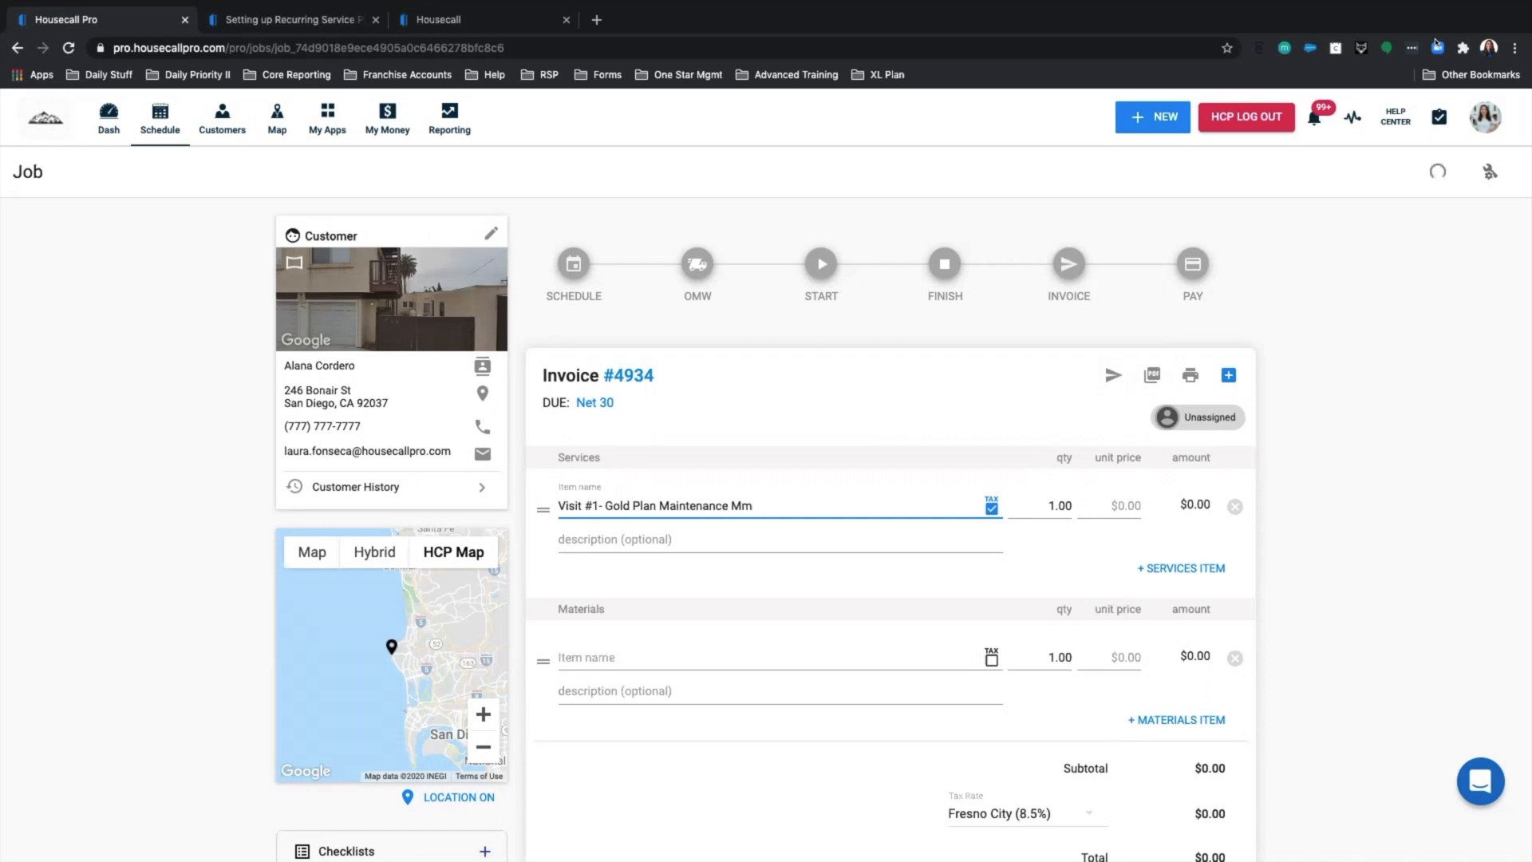
{"action": "type", "text": "eber"}
{"action": "left_click", "coordinate": [623, 540]}
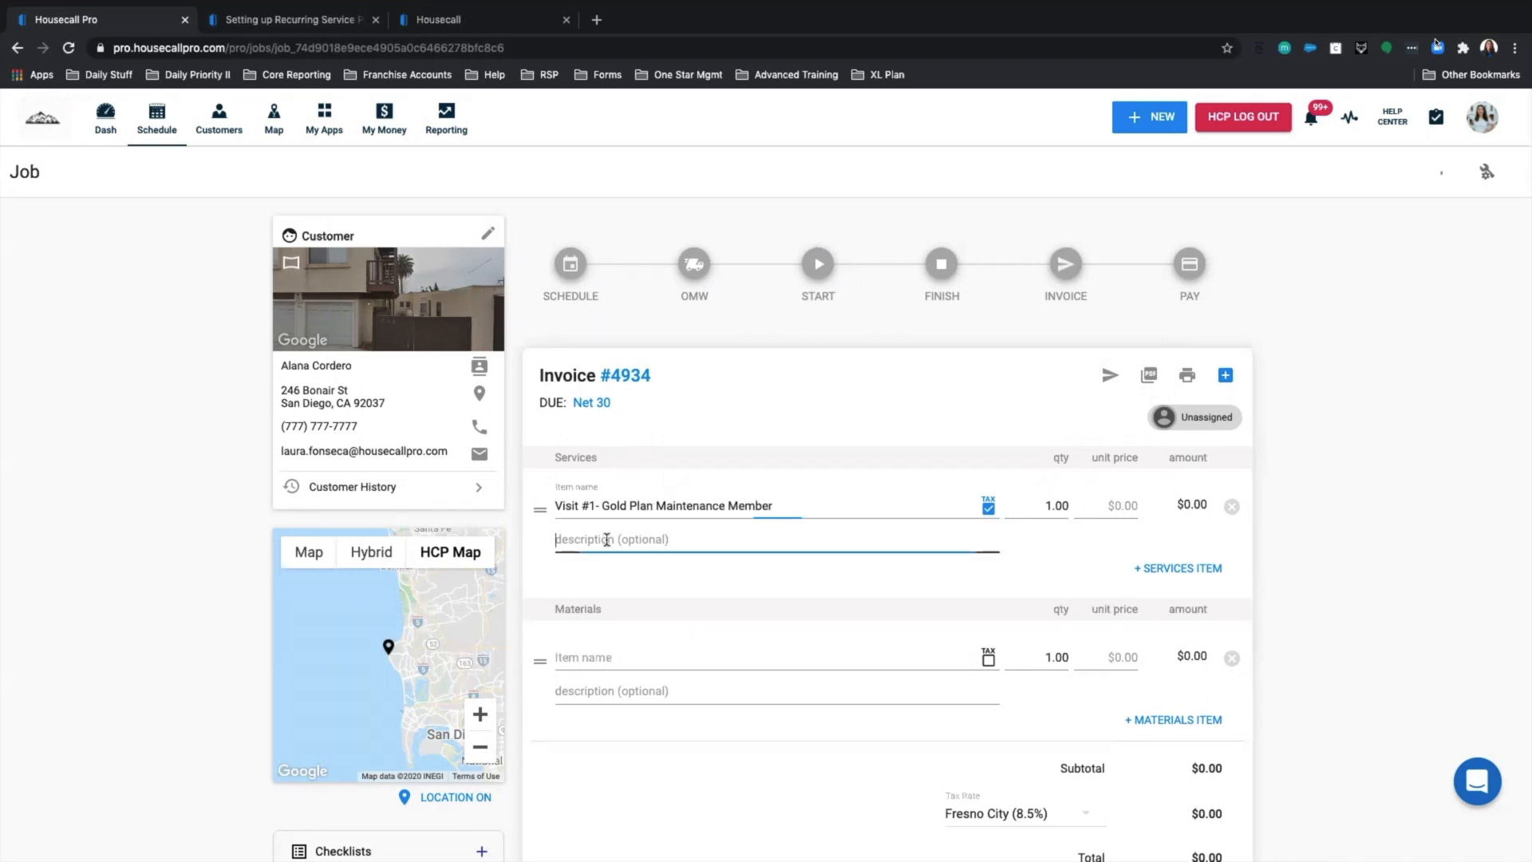
{"action": "type", "text": "collect &4.7"}
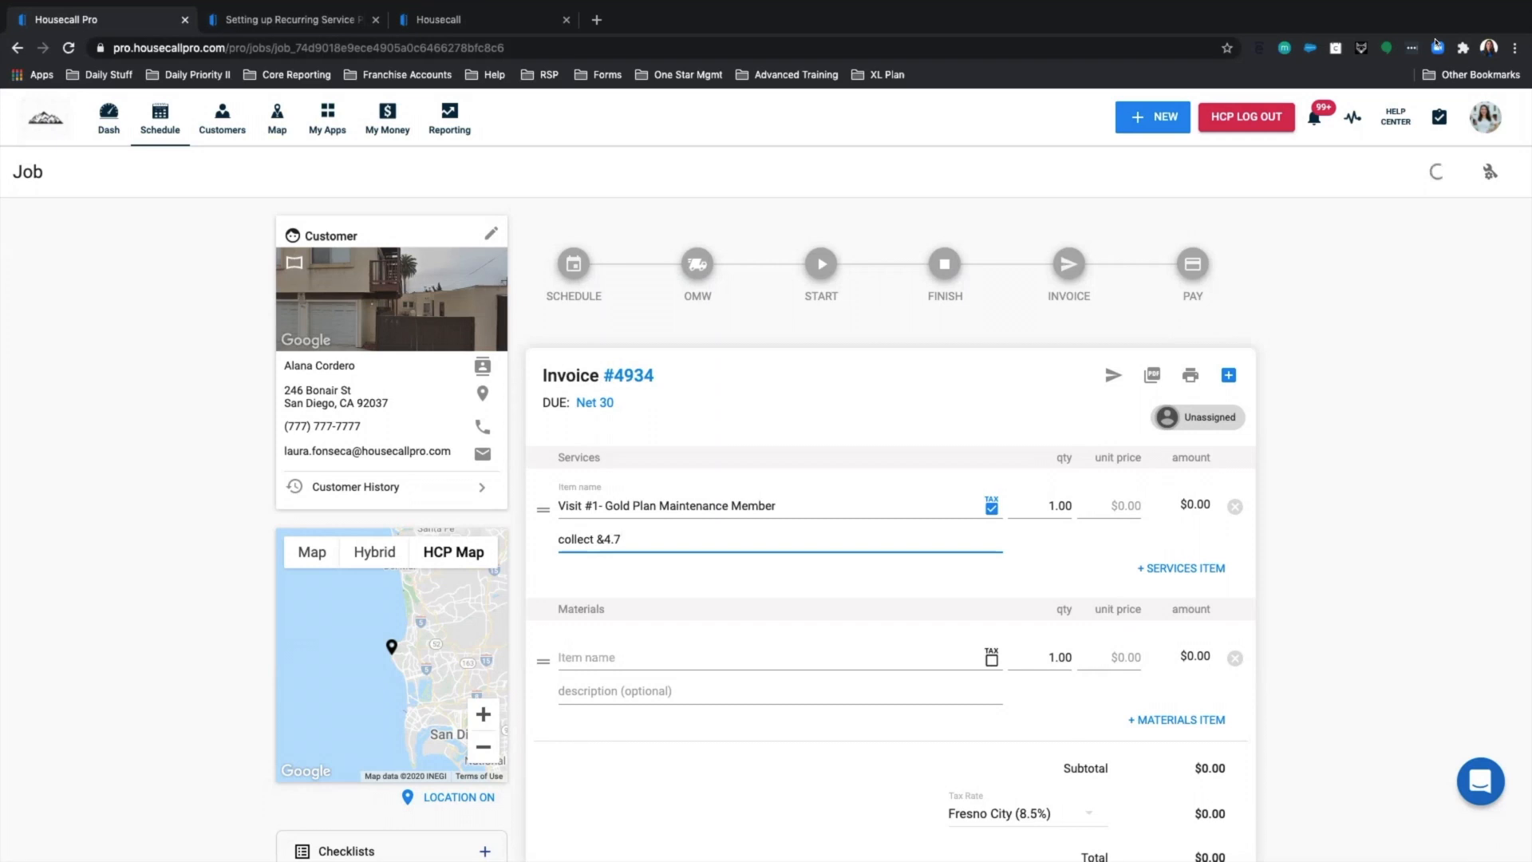
{"action": "key", "text": "BackSpace"}
{"action": "key", "text": "BackSpace"}
{"action": "key", "text": "BackSpace"}
{"action": "key", "text": "BackSpace"}
{"action": "key", "text": "BackSpace"}
{"action": "key", "text": "BackSpace"}
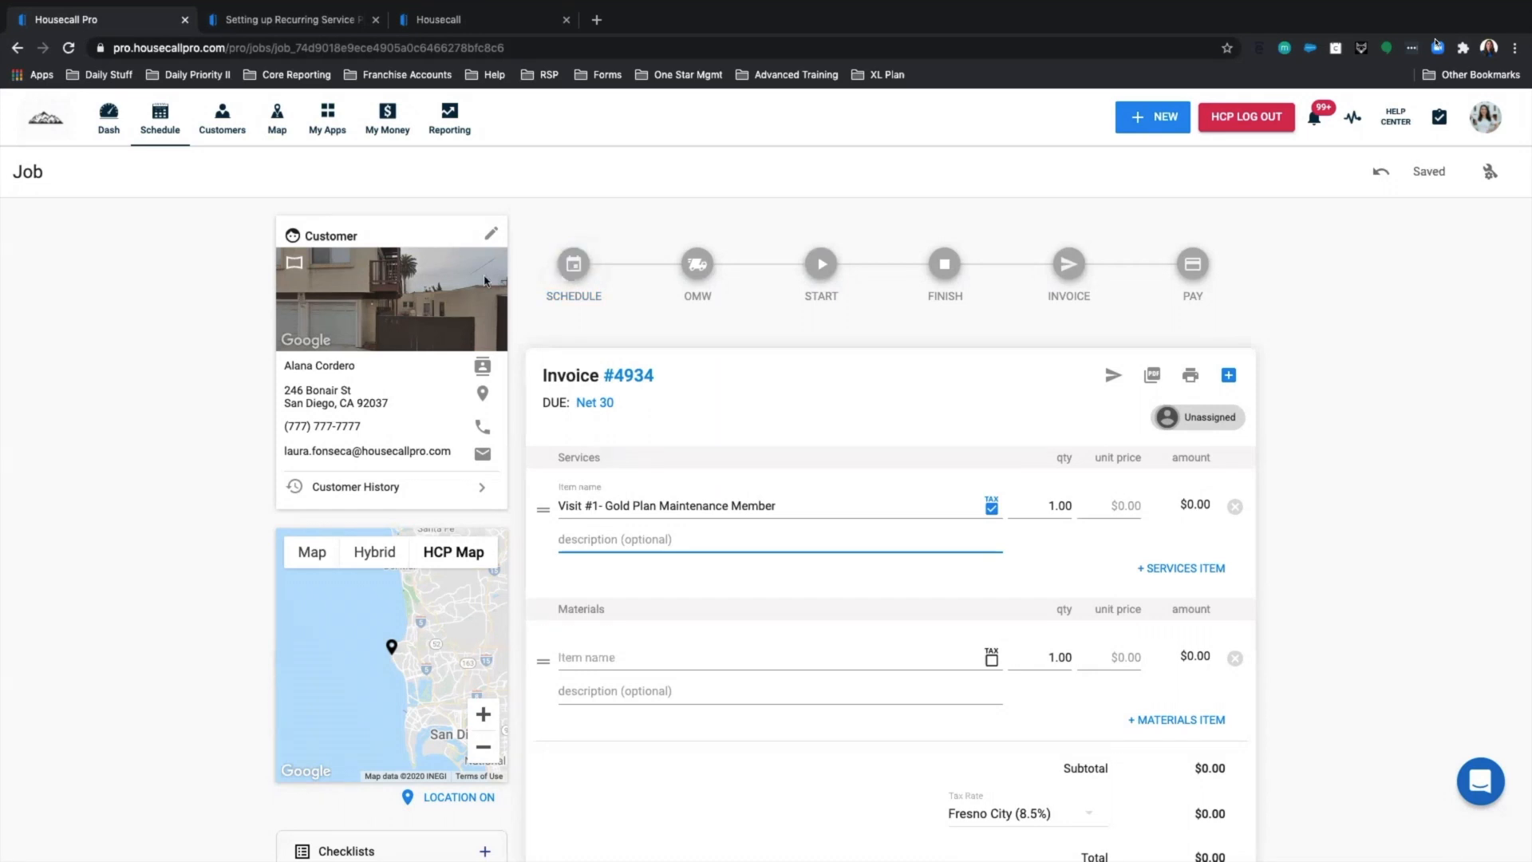
Move Visit #1 to Friday 8/07, 5–6pm, with customer notification turned on.
{"action": "left_click", "coordinate": [574, 266]}
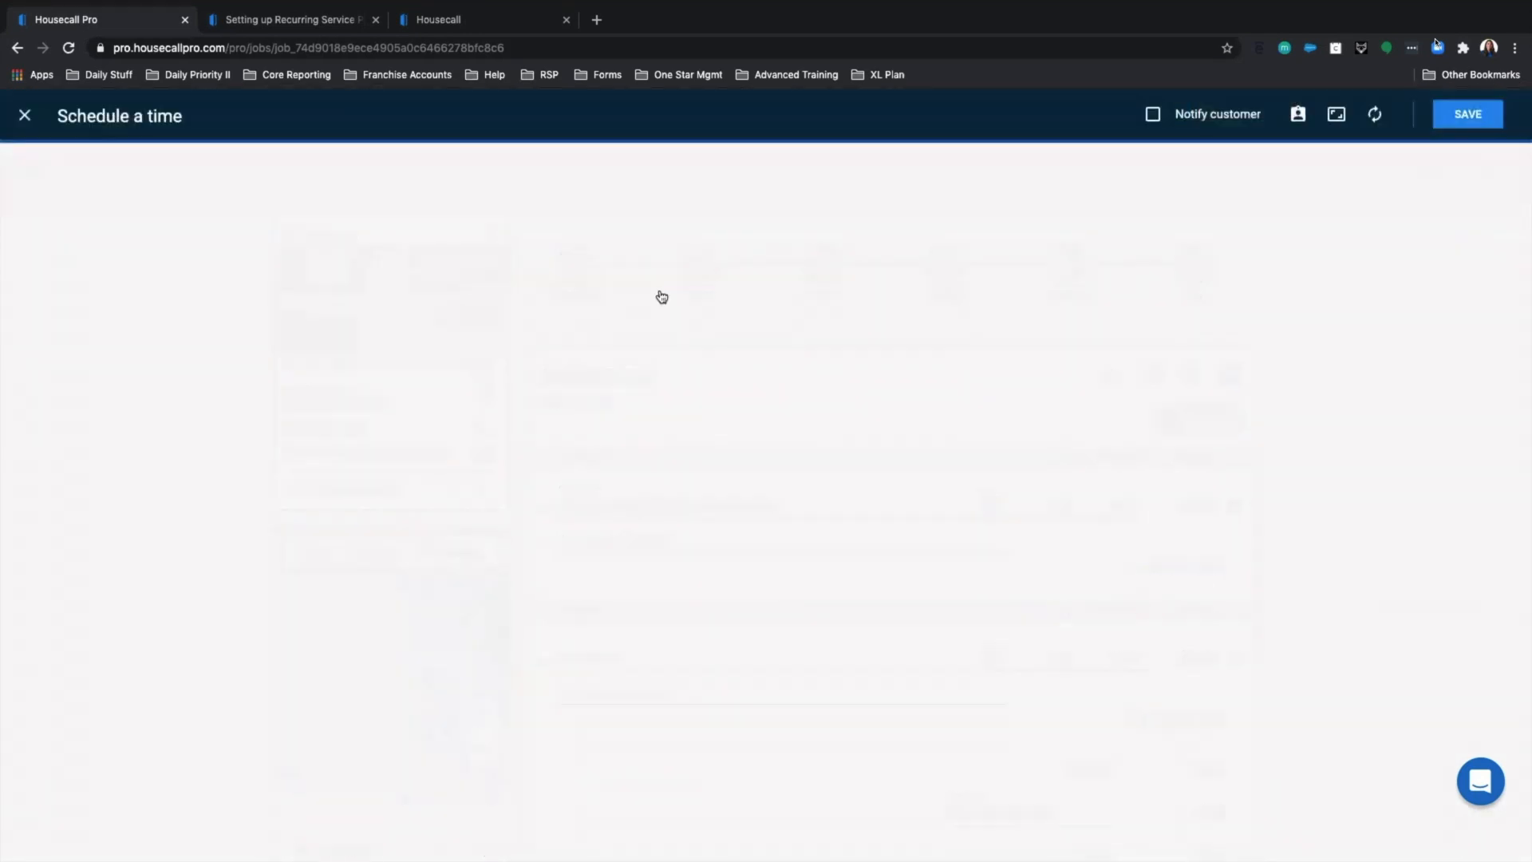
{"action": "left_click_drag", "start_coordinate": [517, 481], "coordinate": [1168, 575]}
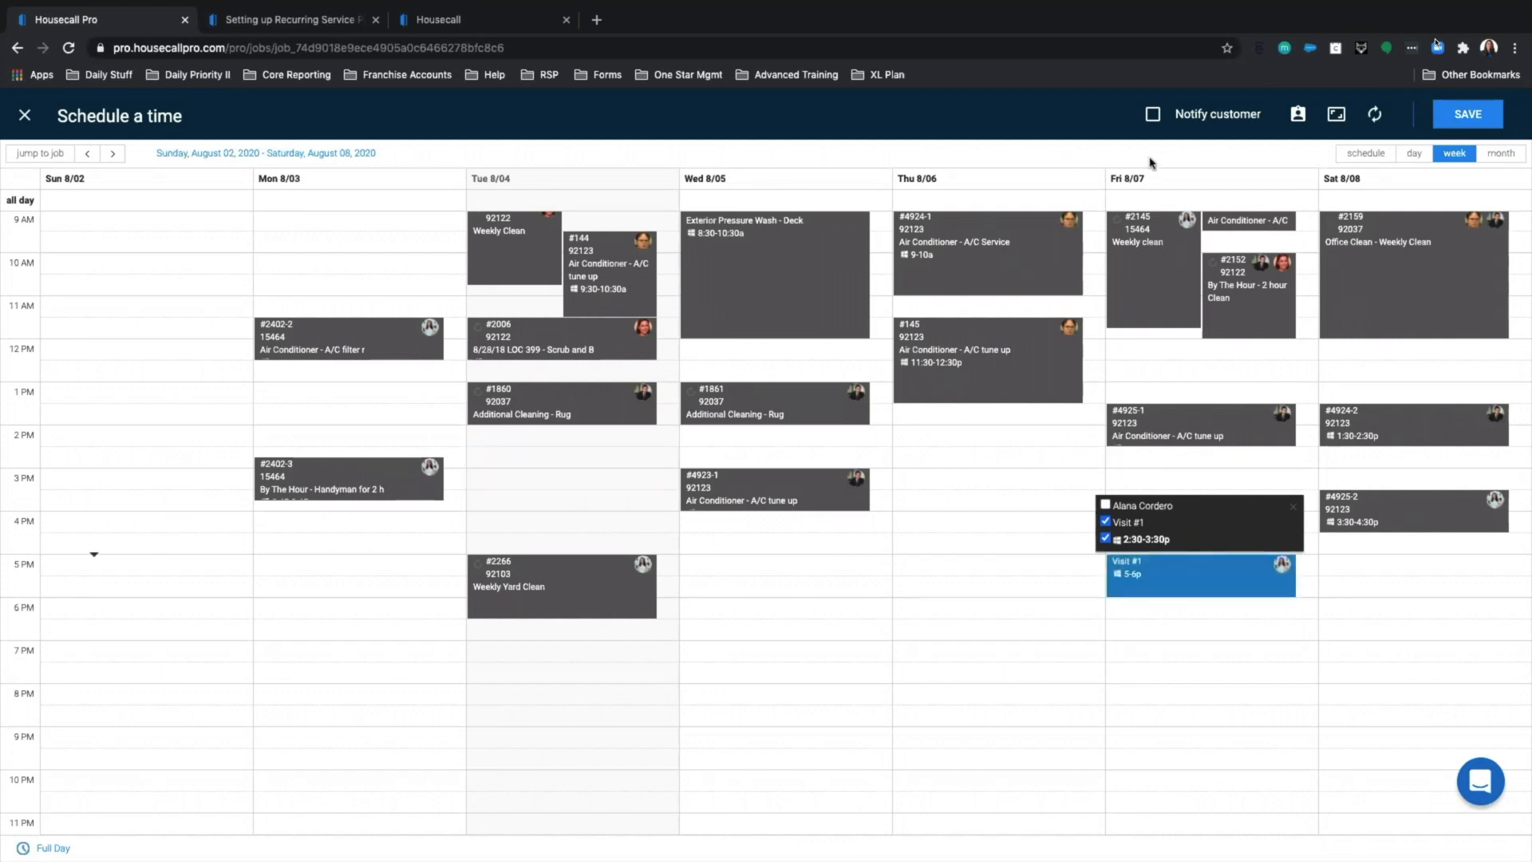
{"action": "left_click", "coordinate": [1150, 120]}
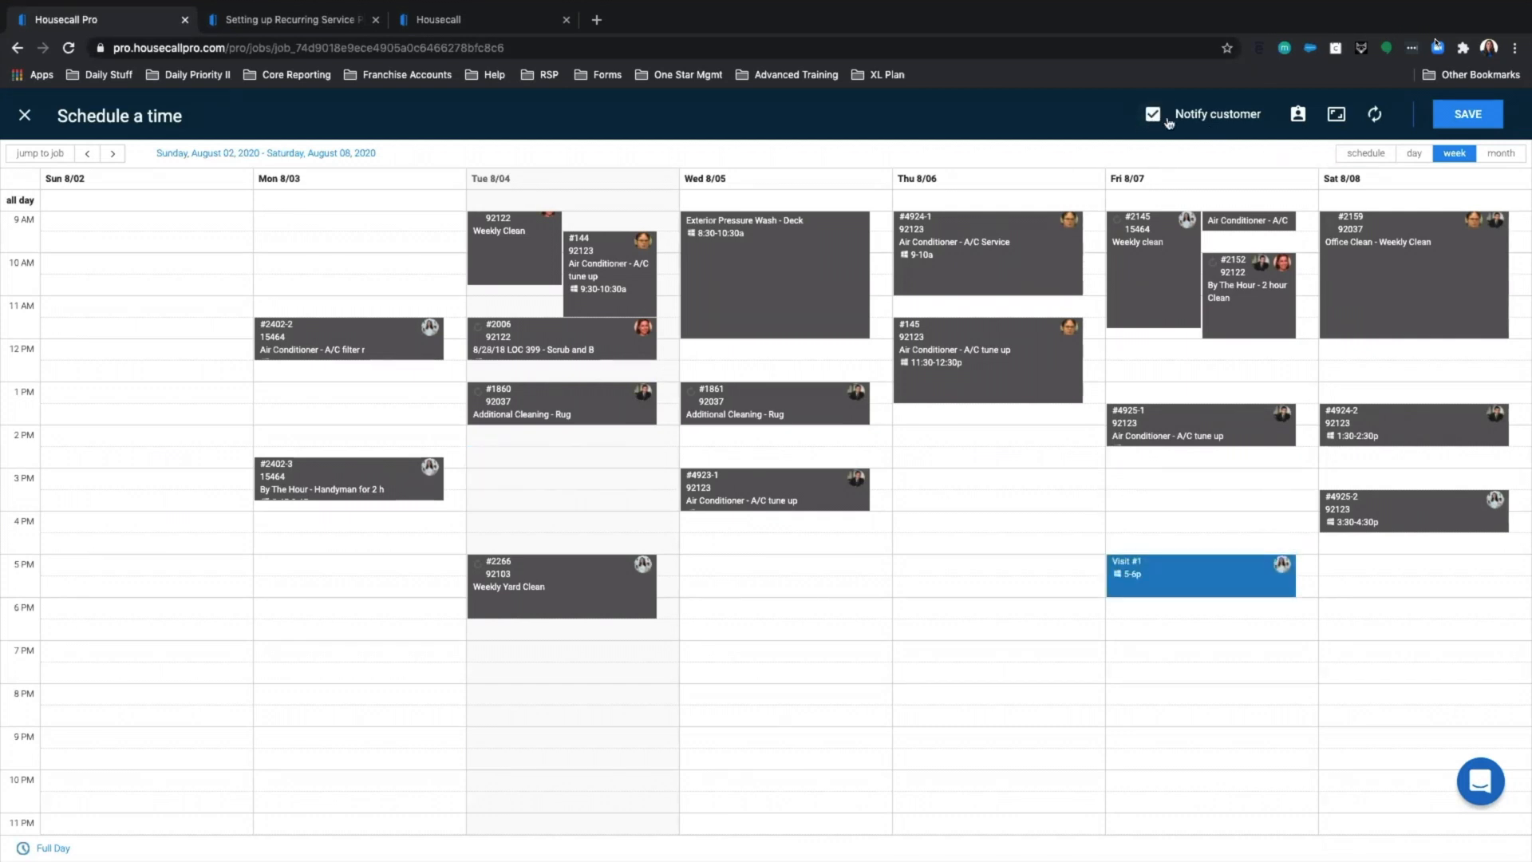
Replace the original technician with another team member and save the visit.
{"action": "left_click", "coordinate": [1298, 115]}
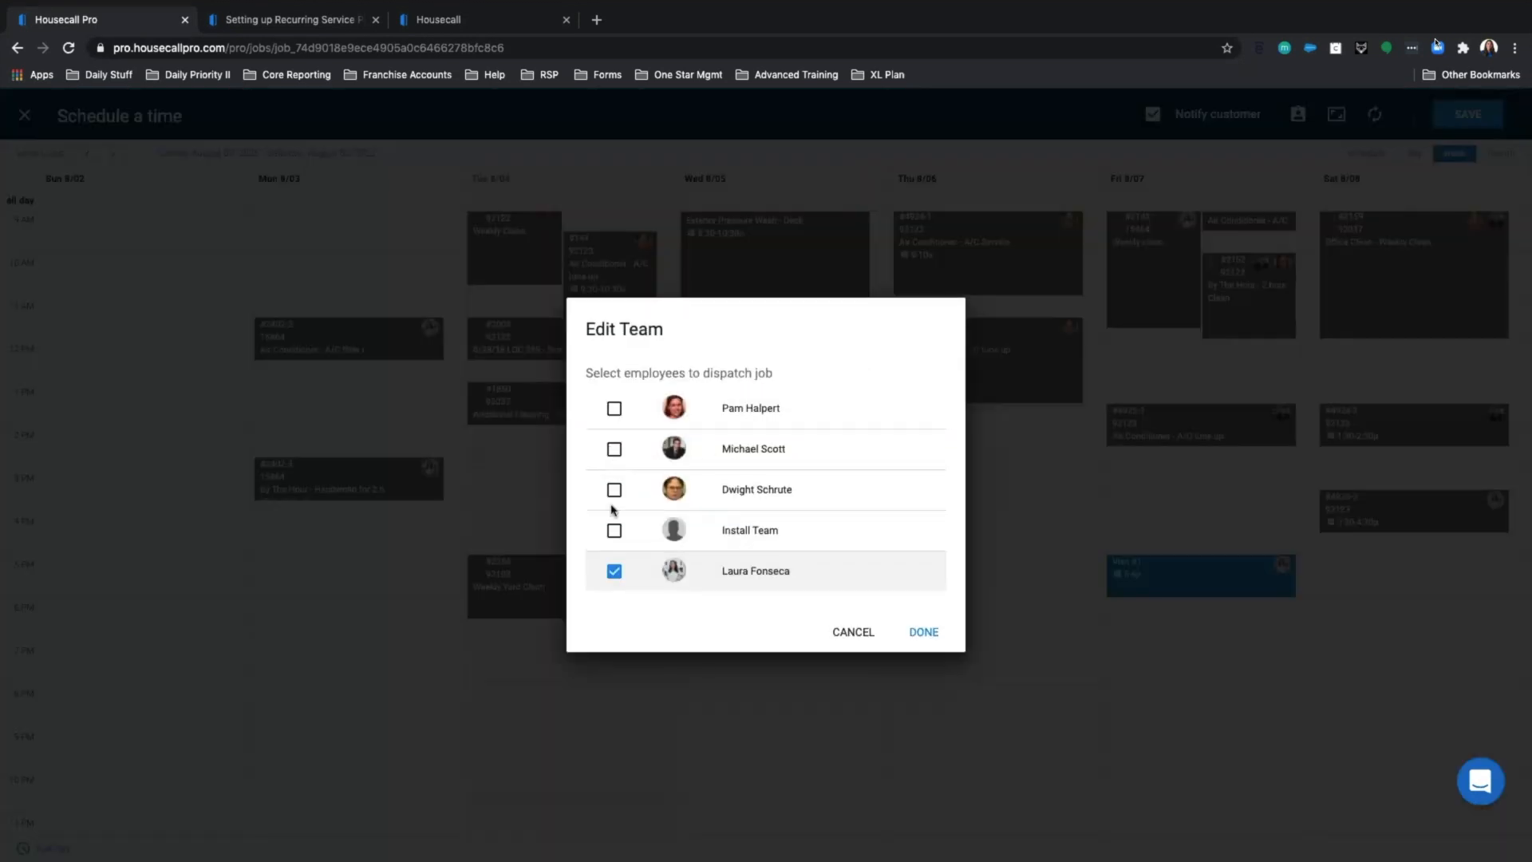
{"action": "left_click", "coordinate": [613, 450]}
{"action": "left_click", "coordinate": [614, 572]}
{"action": "left_click", "coordinate": [919, 634]}
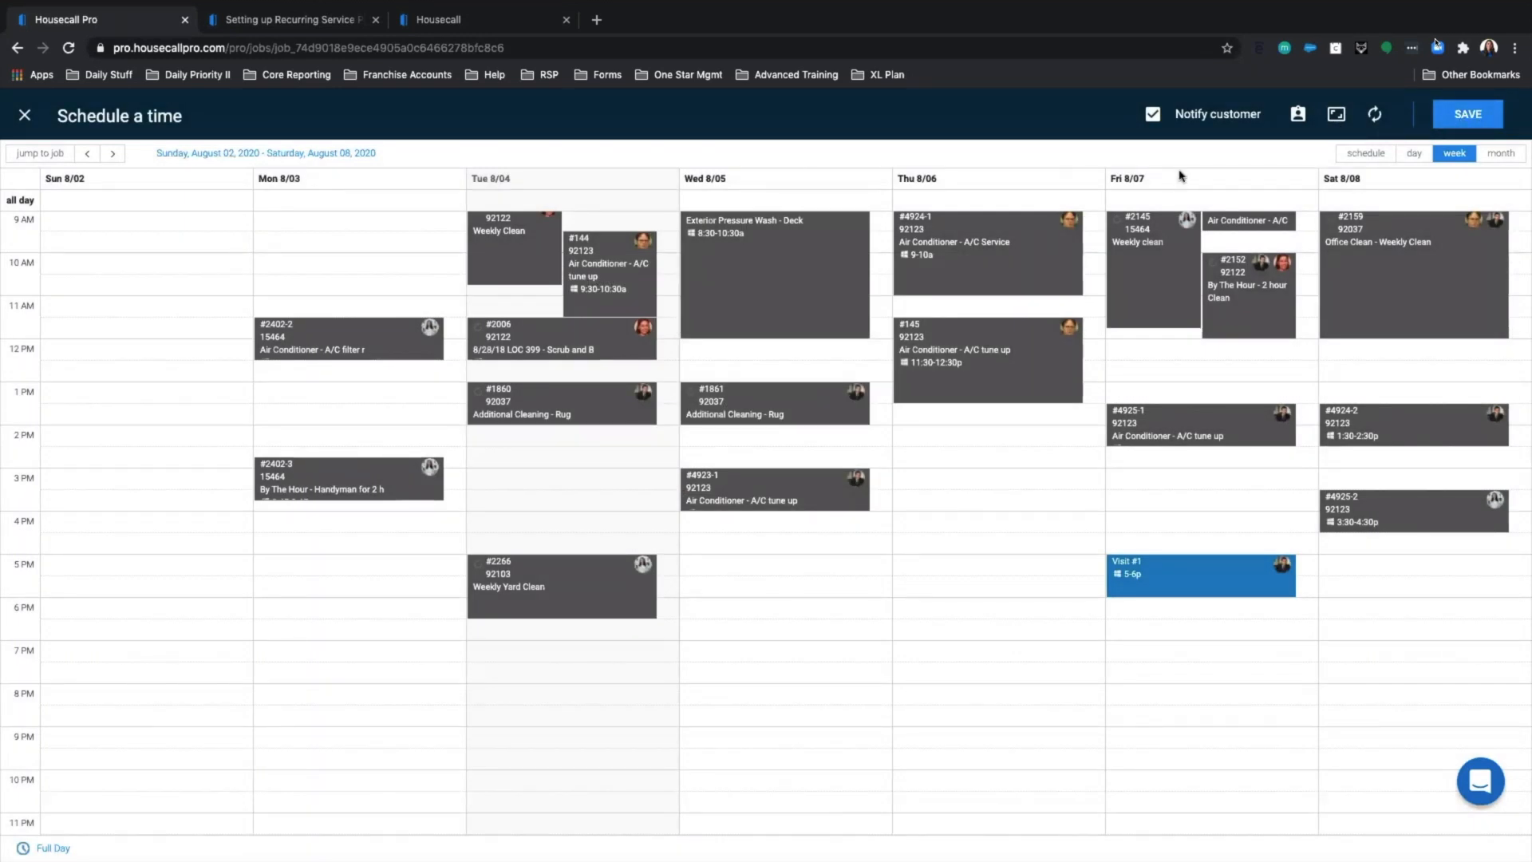
{"action": "left_click", "coordinate": [1459, 120]}
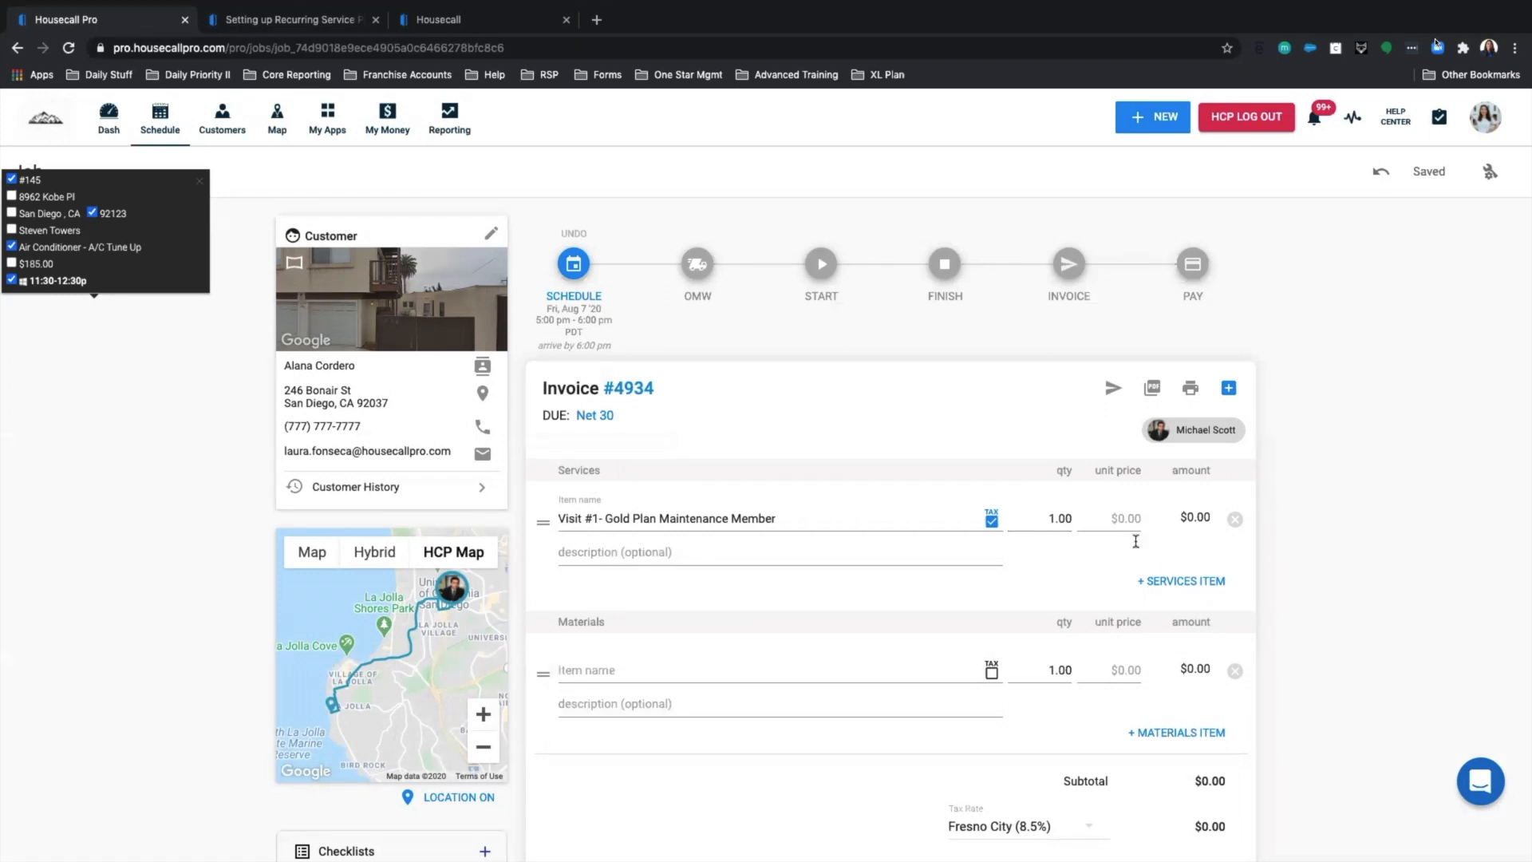
Add the Air Conditioner - A/C filter replacement service item, changing its unit price from $35.00 to $65.00.
{"action": "left_click", "coordinate": [1176, 587]}
{"action": "left_click", "coordinate": [725, 603]}
{"action": "type", "text": "Filter"}
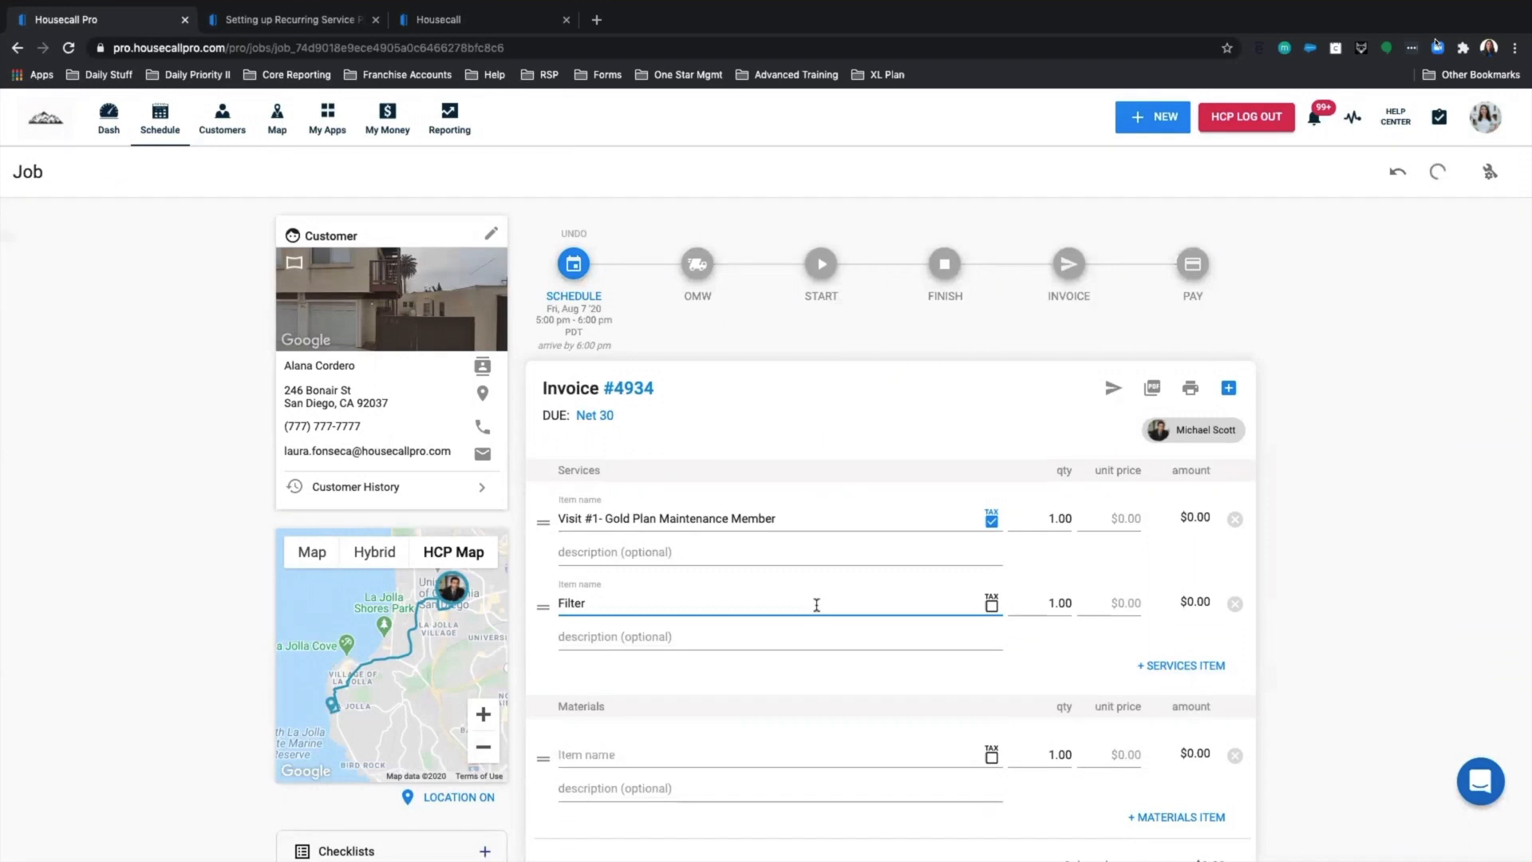
{"action": "left_click", "coordinate": [961, 645]}
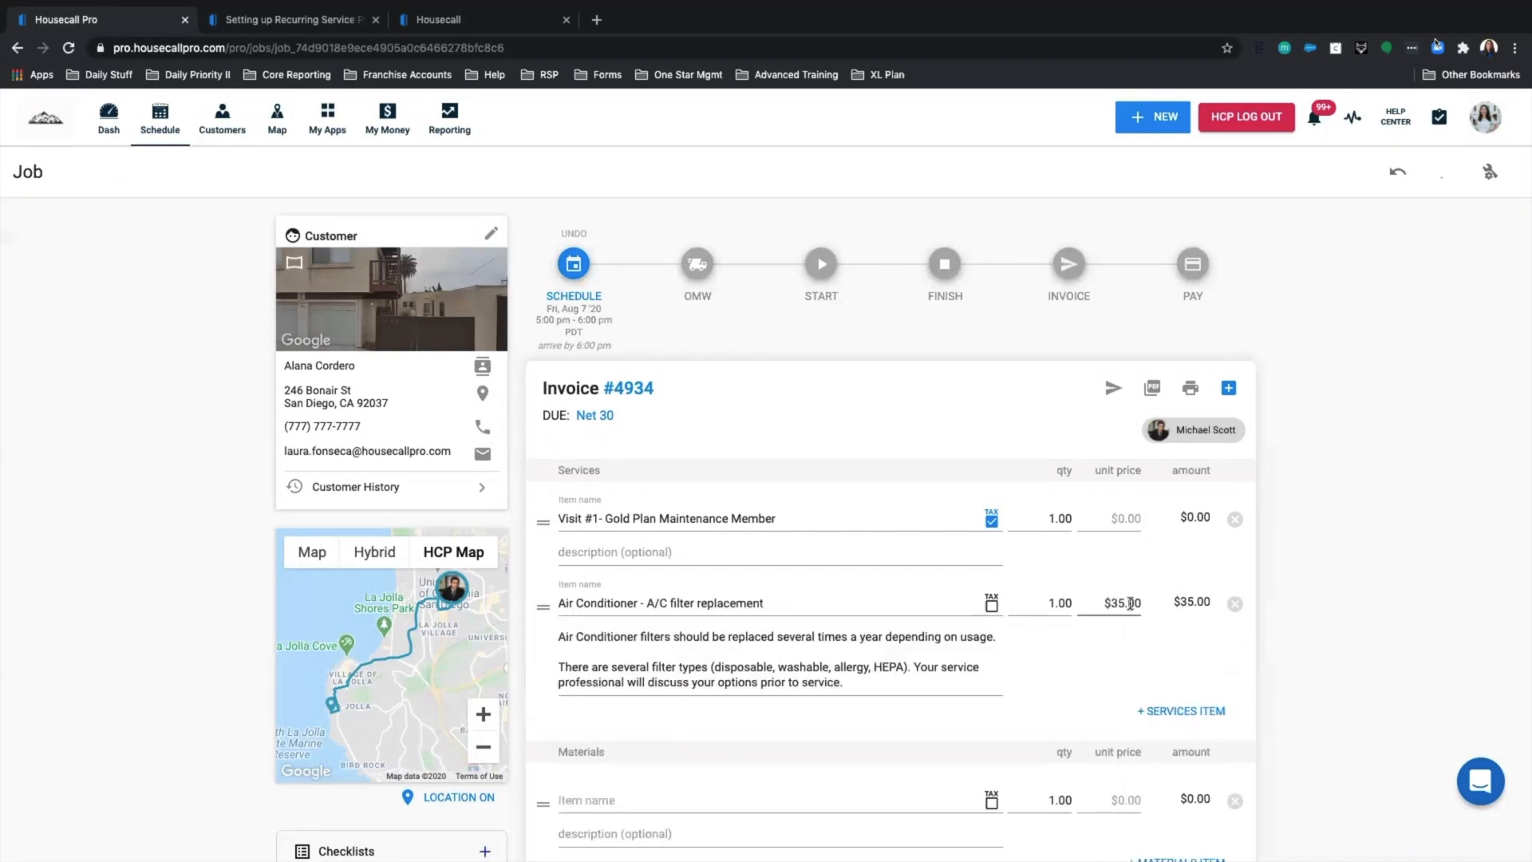
{"action": "left_click", "coordinate": [1116, 603]}
{"action": "key", "text": "BackSpace"}
{"action": "type", "text": "6"}
{"action": "scroll", "coordinate": [907, 502], "scroll_direction": "down", "scroll_amount": 2}
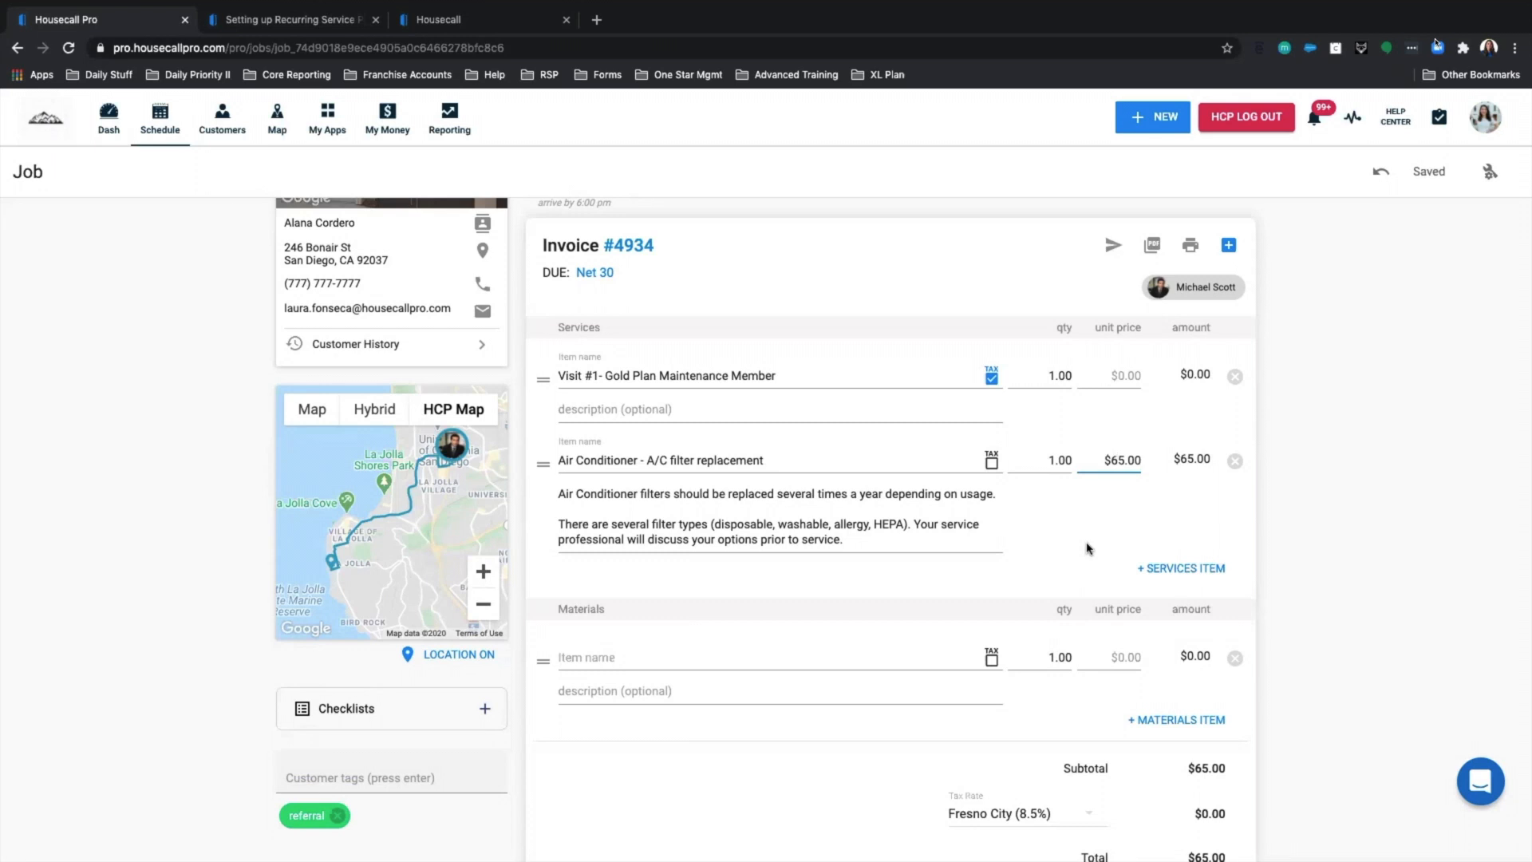
{"action": "scroll", "coordinate": [1089, 548], "scroll_direction": "down", "scroll_amount": 2}
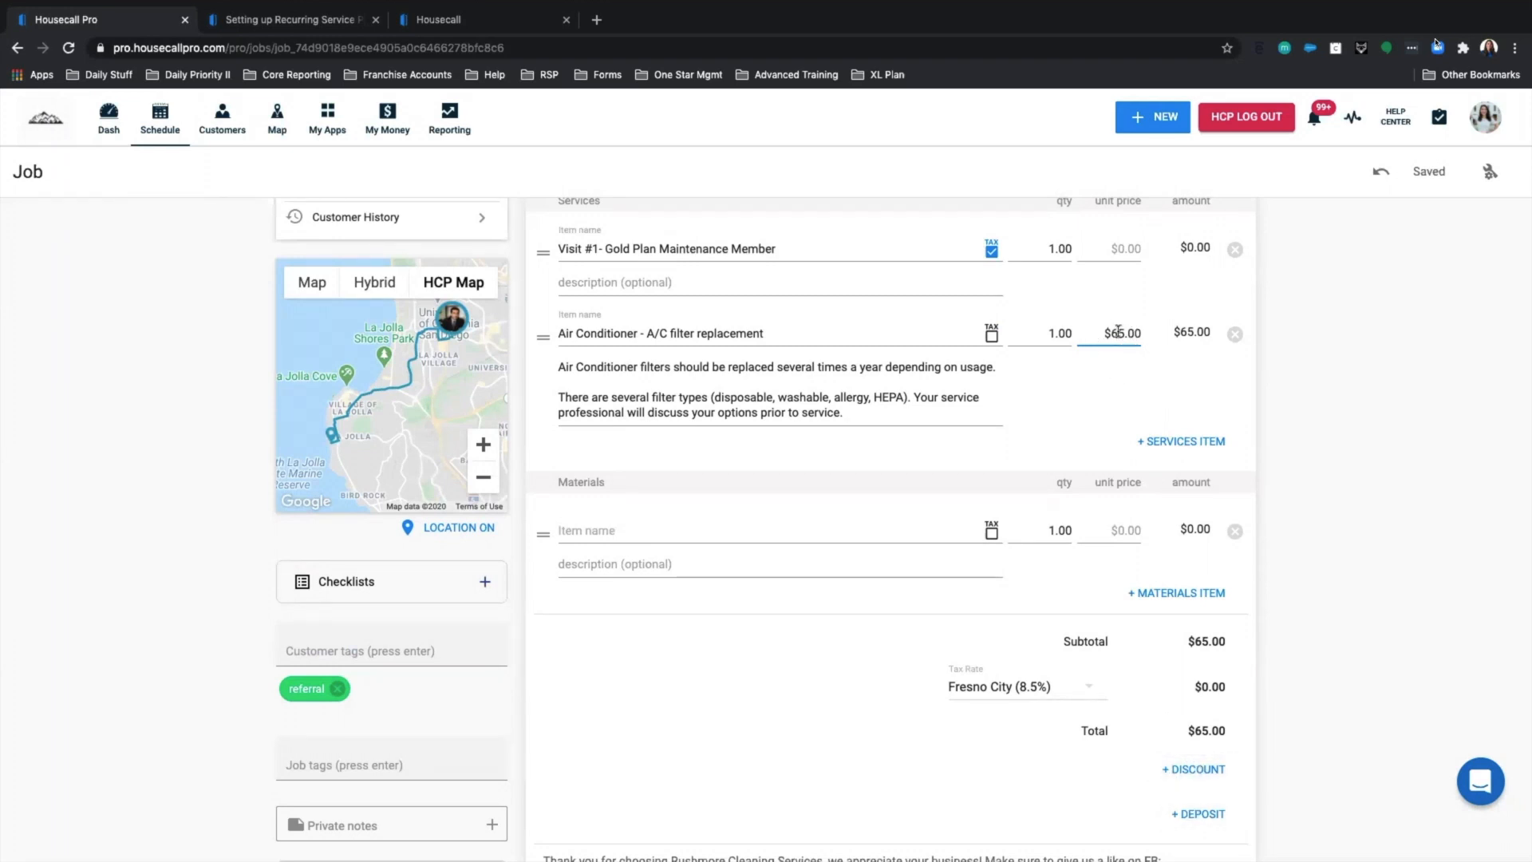
Add a 15% percentage discount named 'Gold Plan Maintenance Package Discount', bringing the total to $55.25.
{"action": "left_click", "coordinate": [1197, 769]}
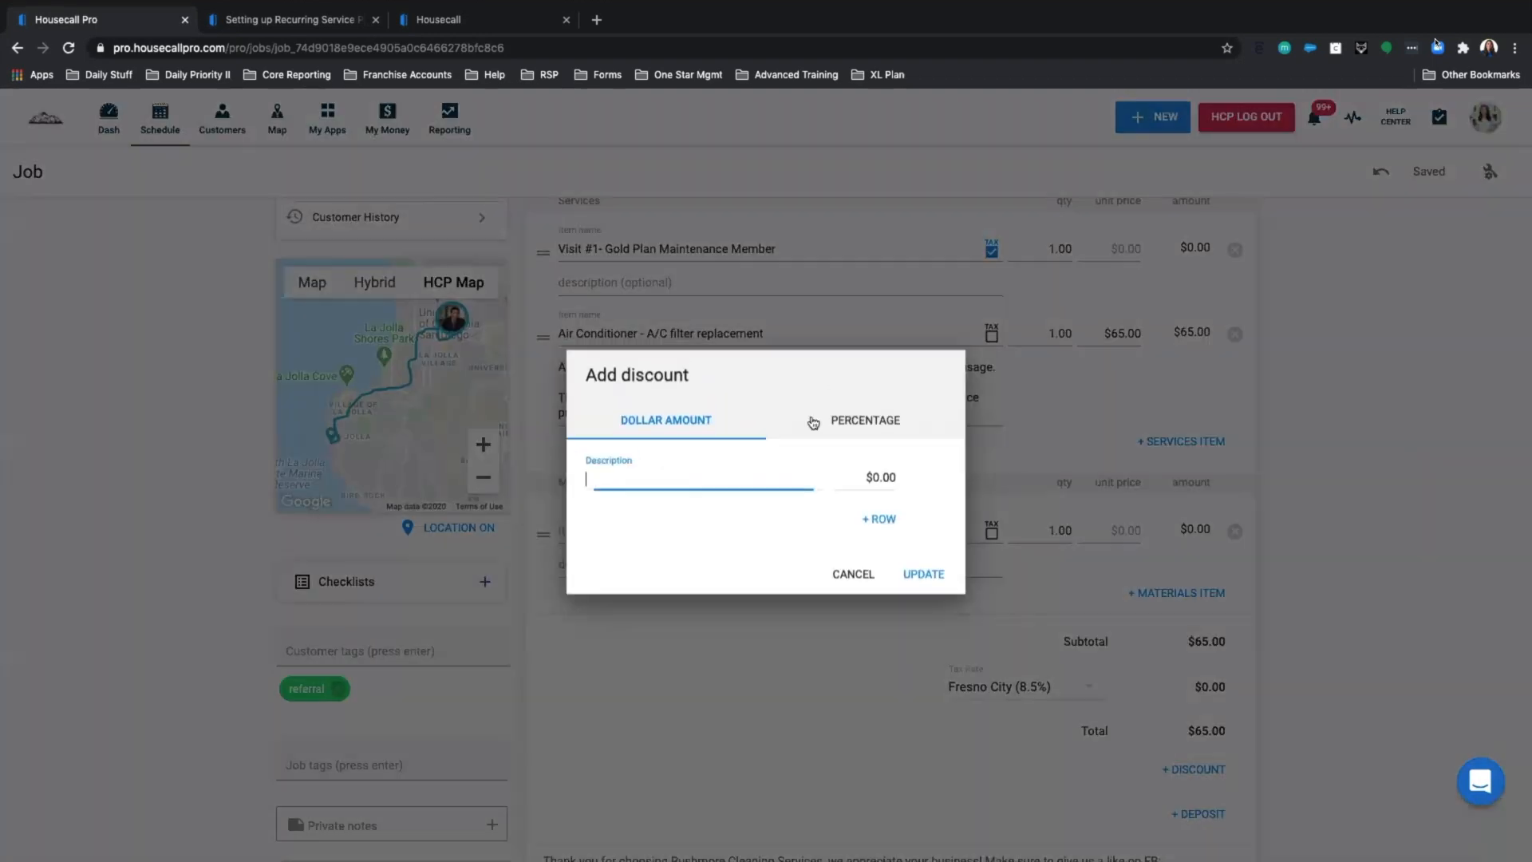
{"action": "left_click", "coordinate": [859, 426]}
{"action": "left_click", "coordinate": [703, 482]}
{"action": "type", "text": "G"}
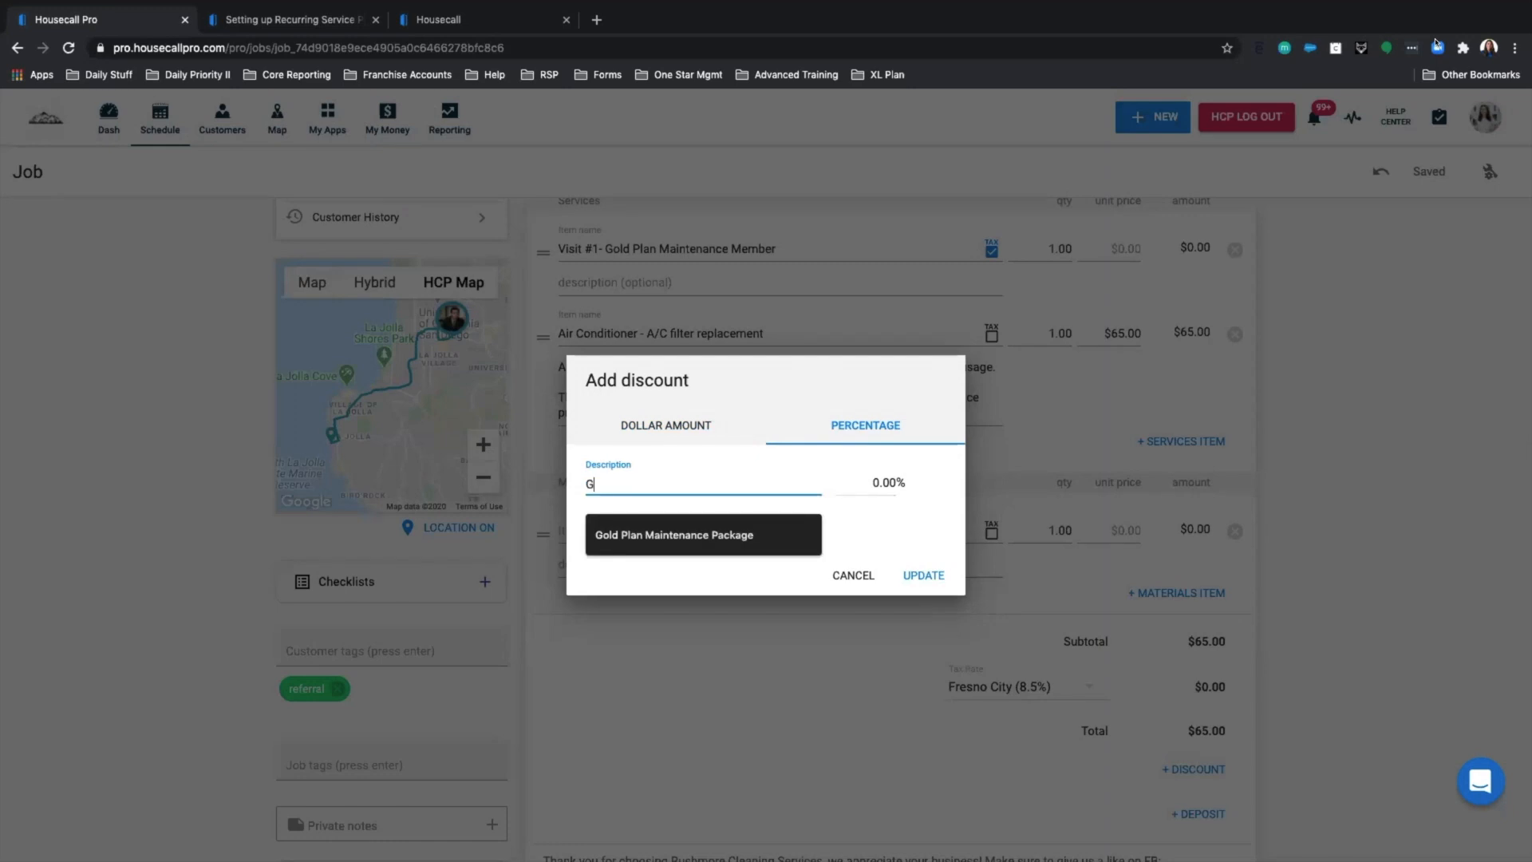
{"action": "type", "text": "old Plan Maintenance Package"}
{"action": "left_click", "coordinate": [697, 534]}
{"action": "type", "text": "d"}
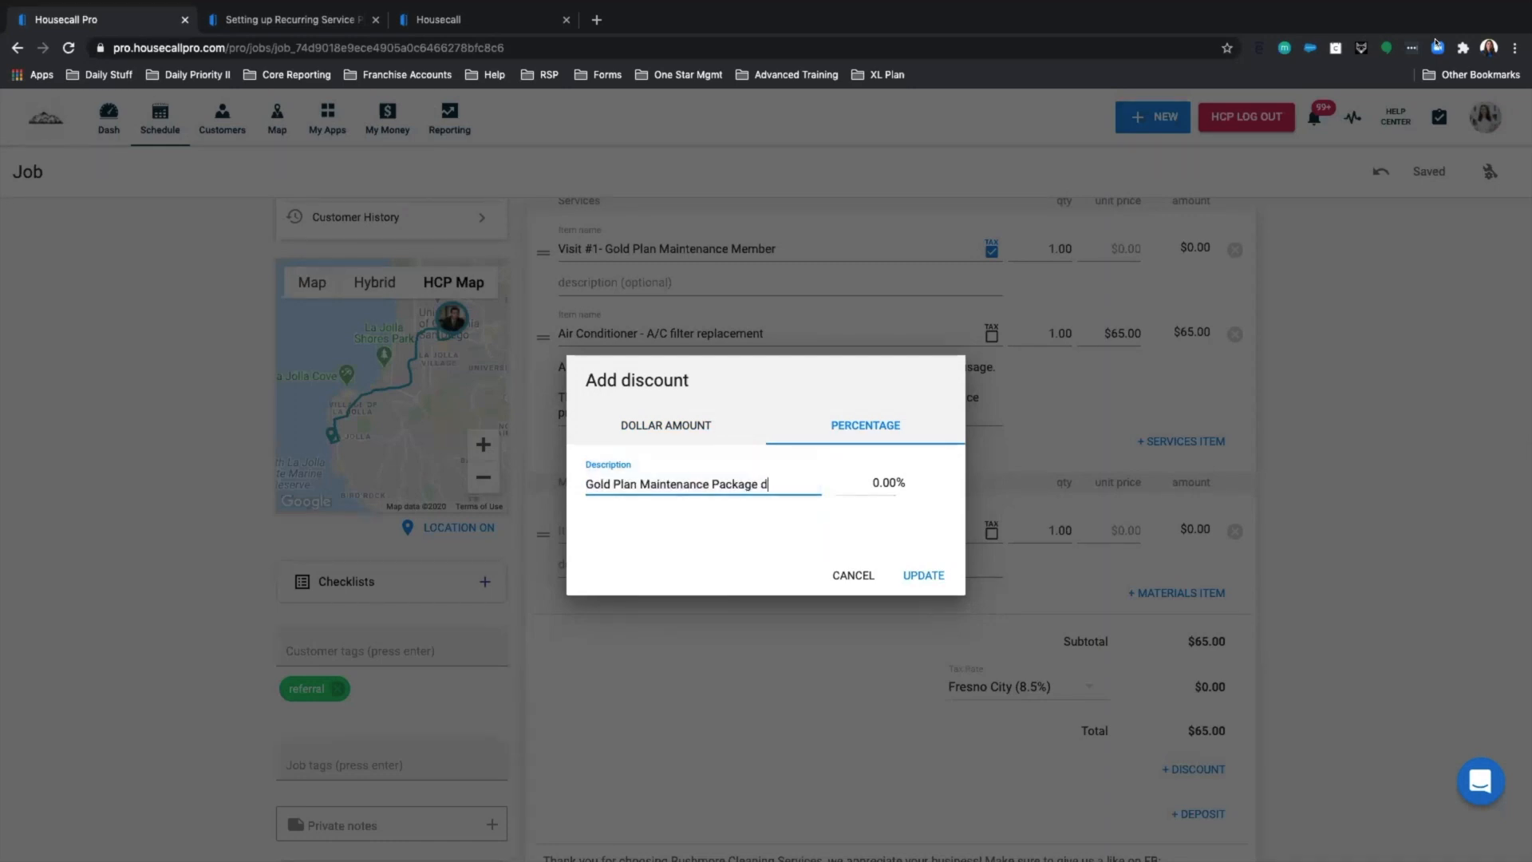
{"action": "type", "text": "iscount"}
{"action": "left_click", "coordinate": [874, 482]}
{"action": "type", "text": "10"}
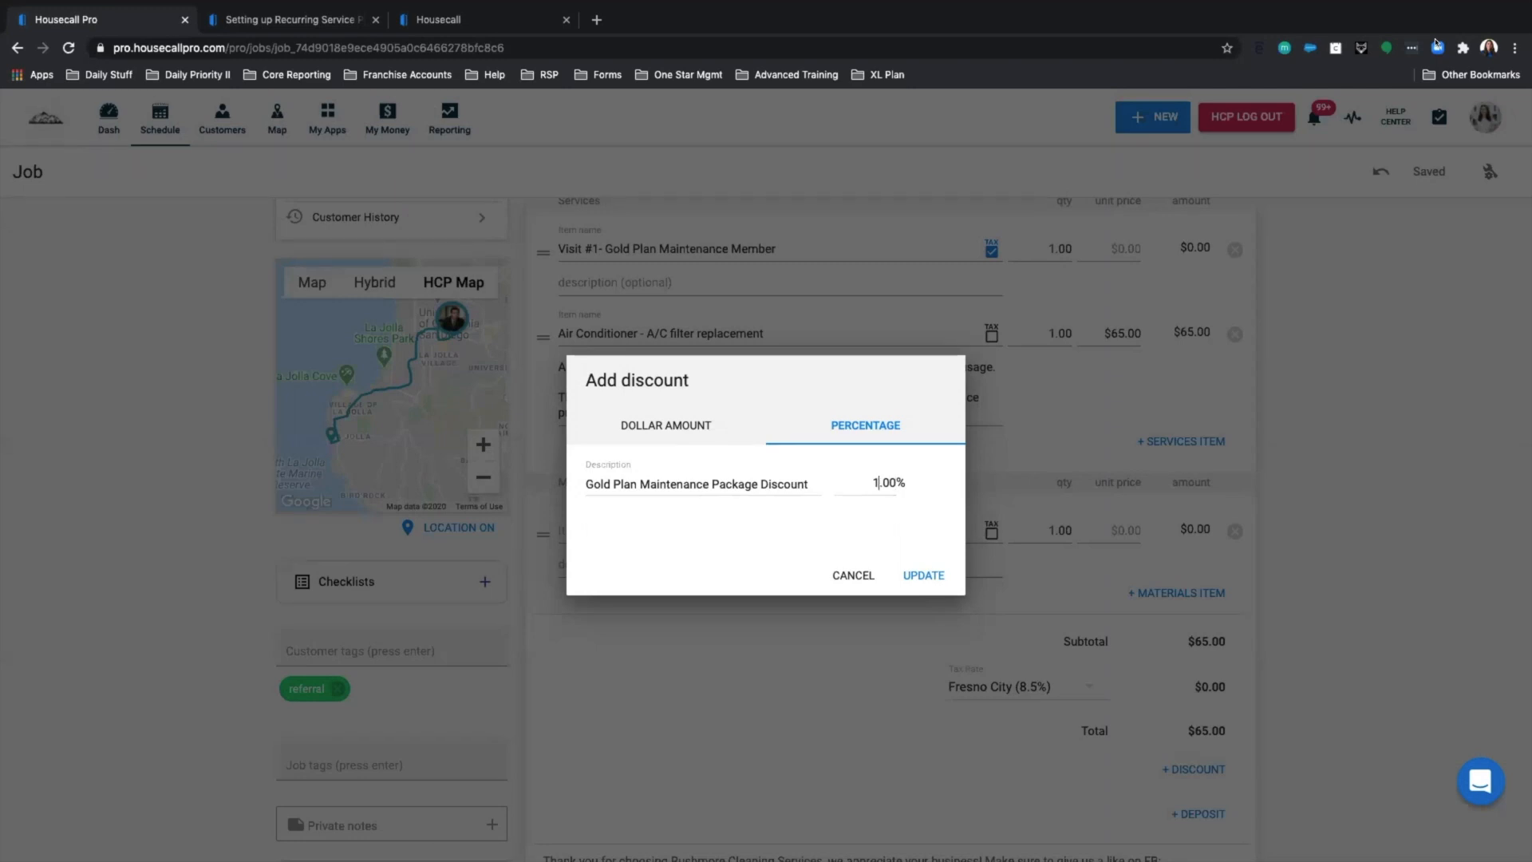
{"action": "type", "text": "5"}
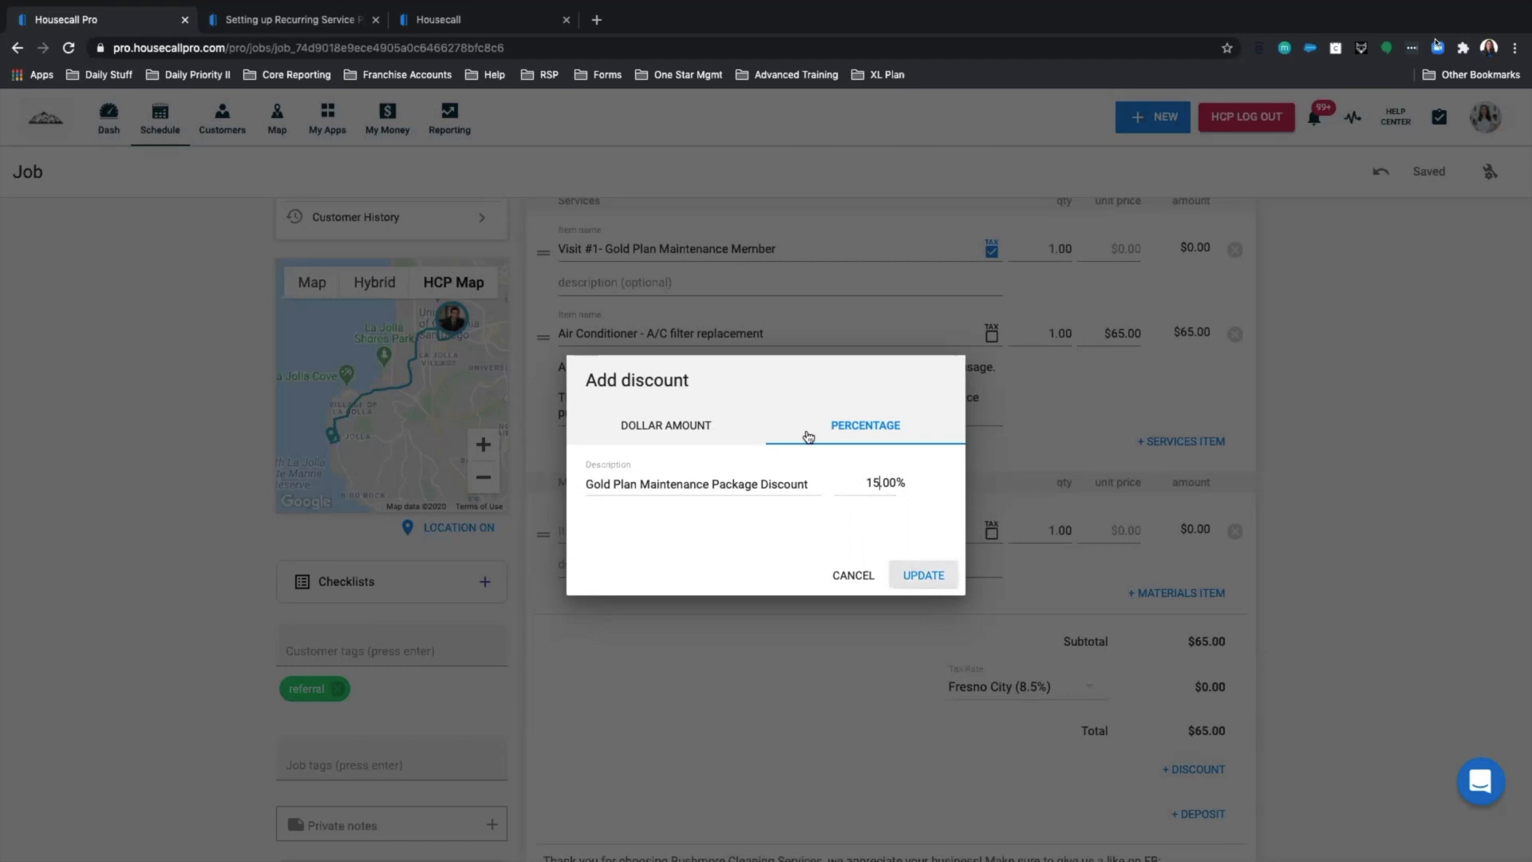
{"action": "left_click", "coordinate": [918, 569]}
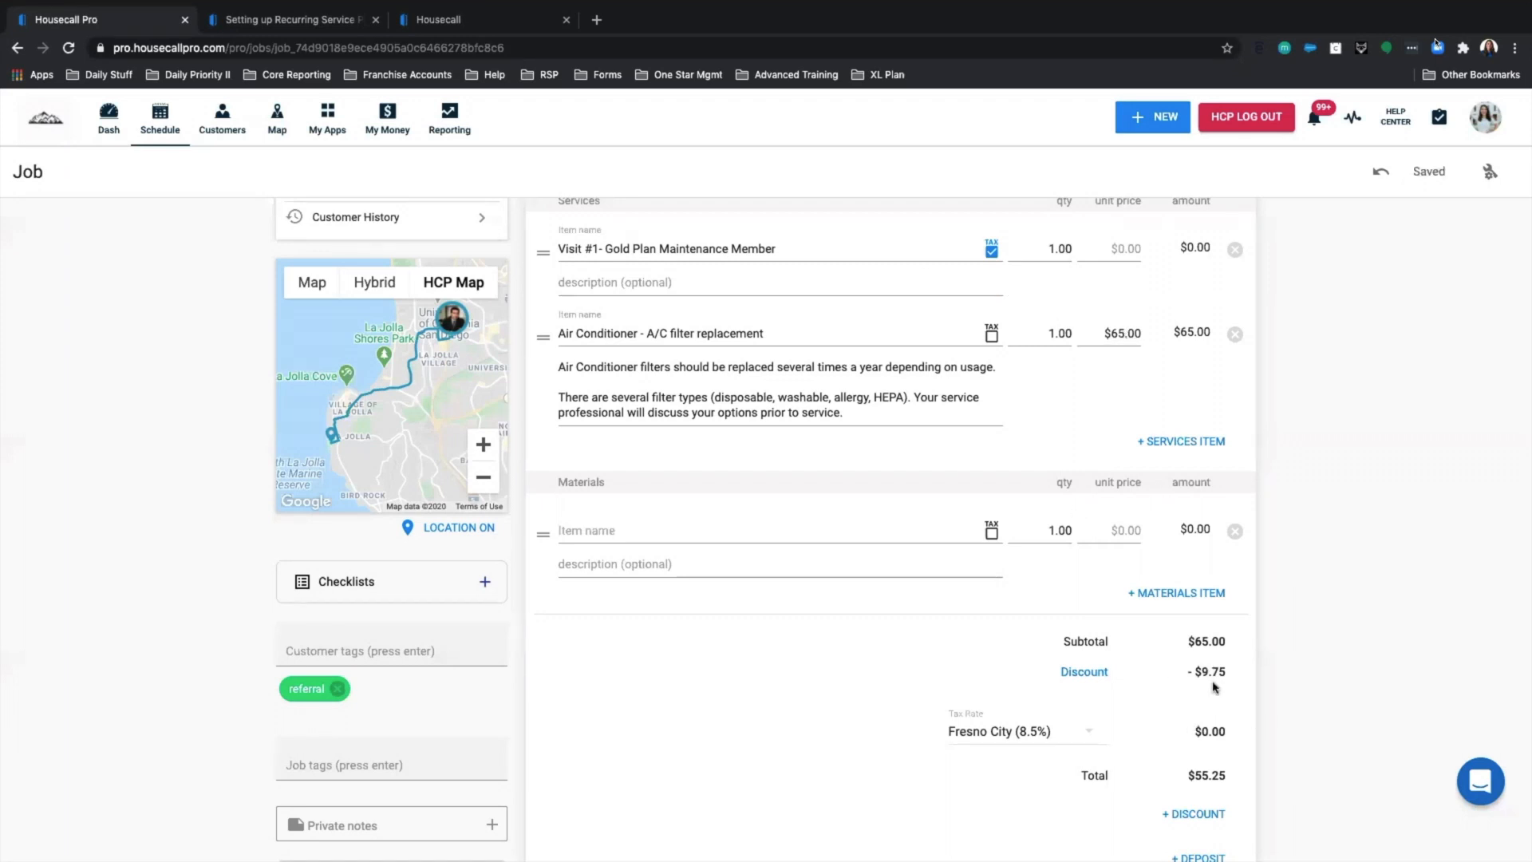
{"action": "scroll", "coordinate": [1039, 653], "scroll_direction": "up", "scroll_amount": 5}
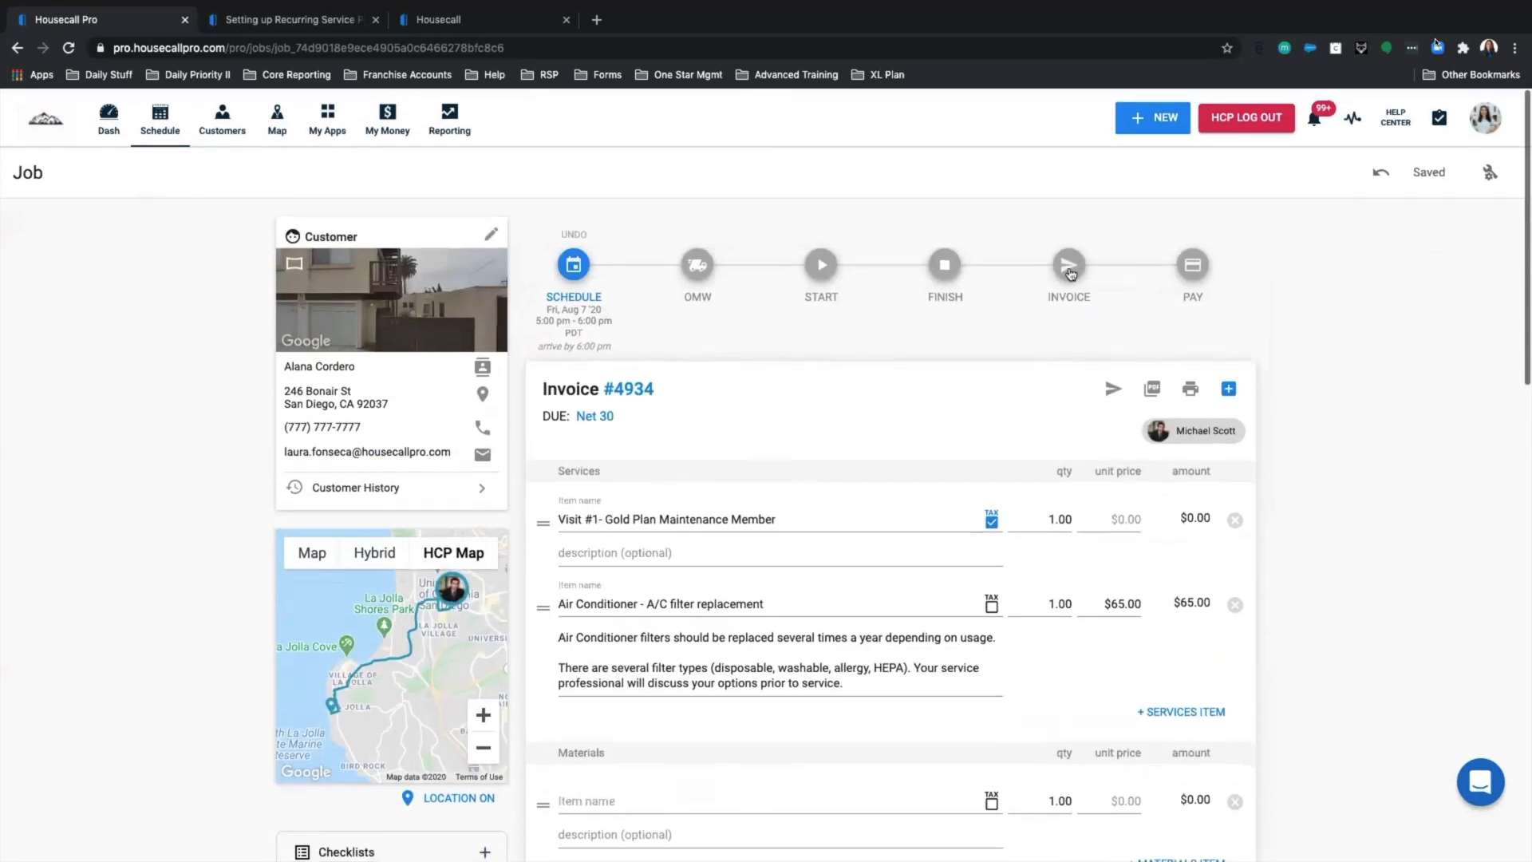
Review the invoice #4934 preview, checking its subtotal and discount lines.
{"action": "left_click", "coordinate": [1069, 267]}
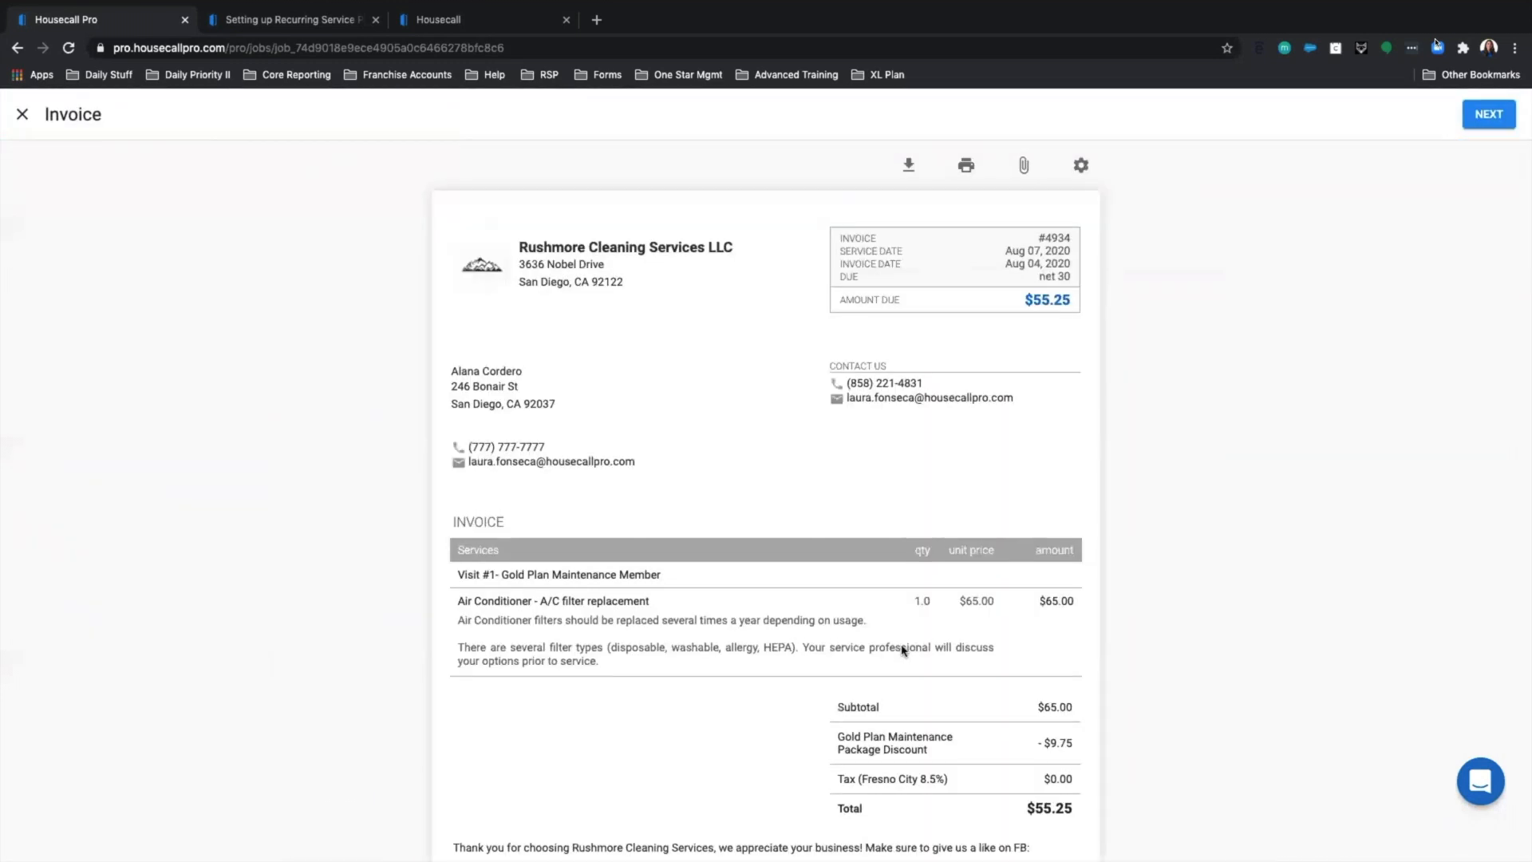
{"action": "scroll", "coordinate": [899, 649], "scroll_direction": "down", "scroll_amount": 2}
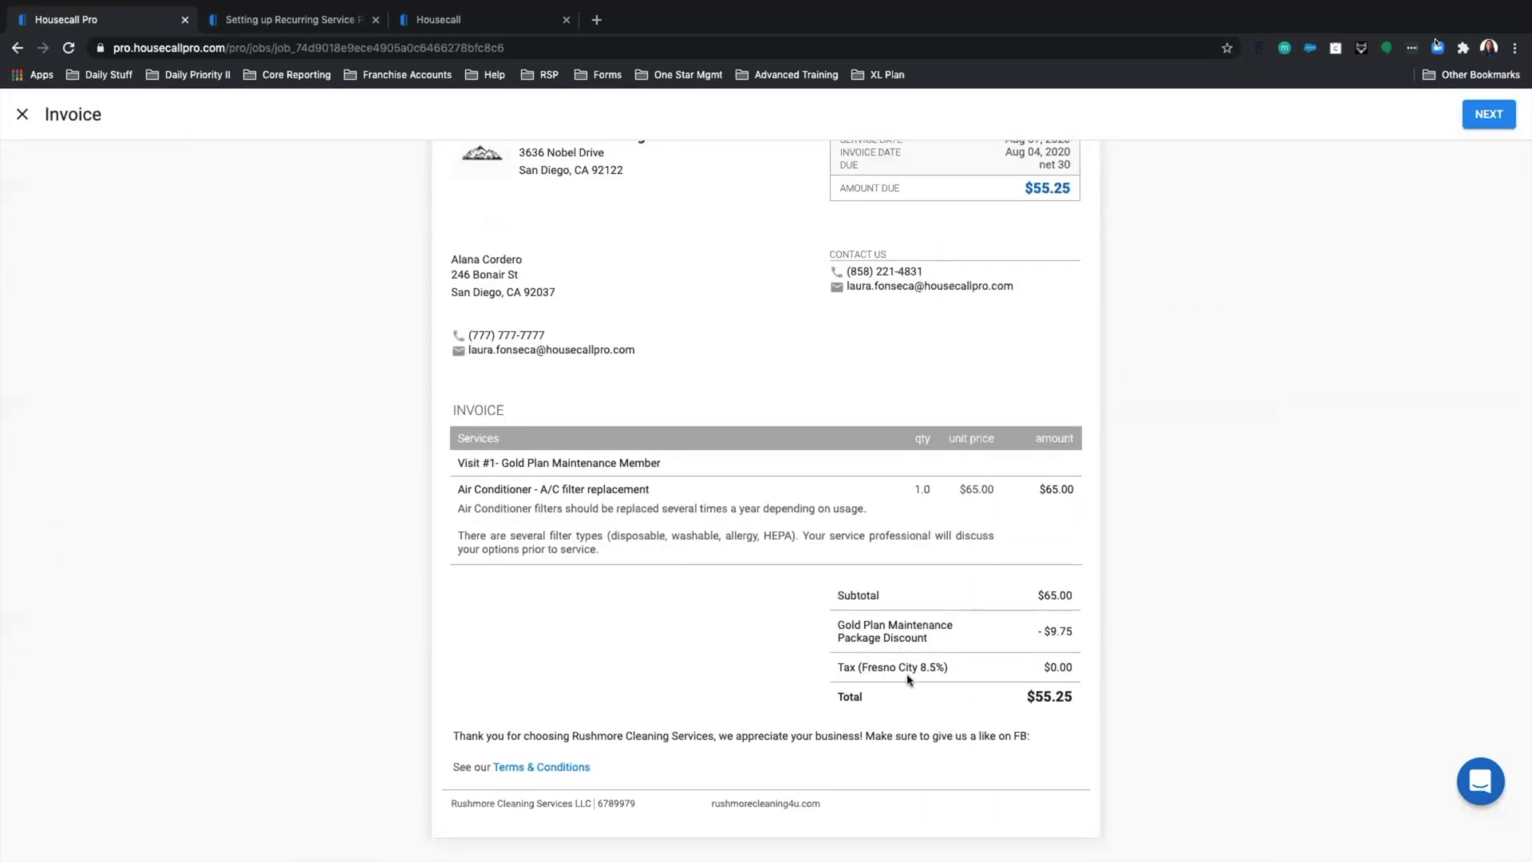
{"action": "left_click_drag", "start_coordinate": [831, 633], "coordinate": [1078, 650]}
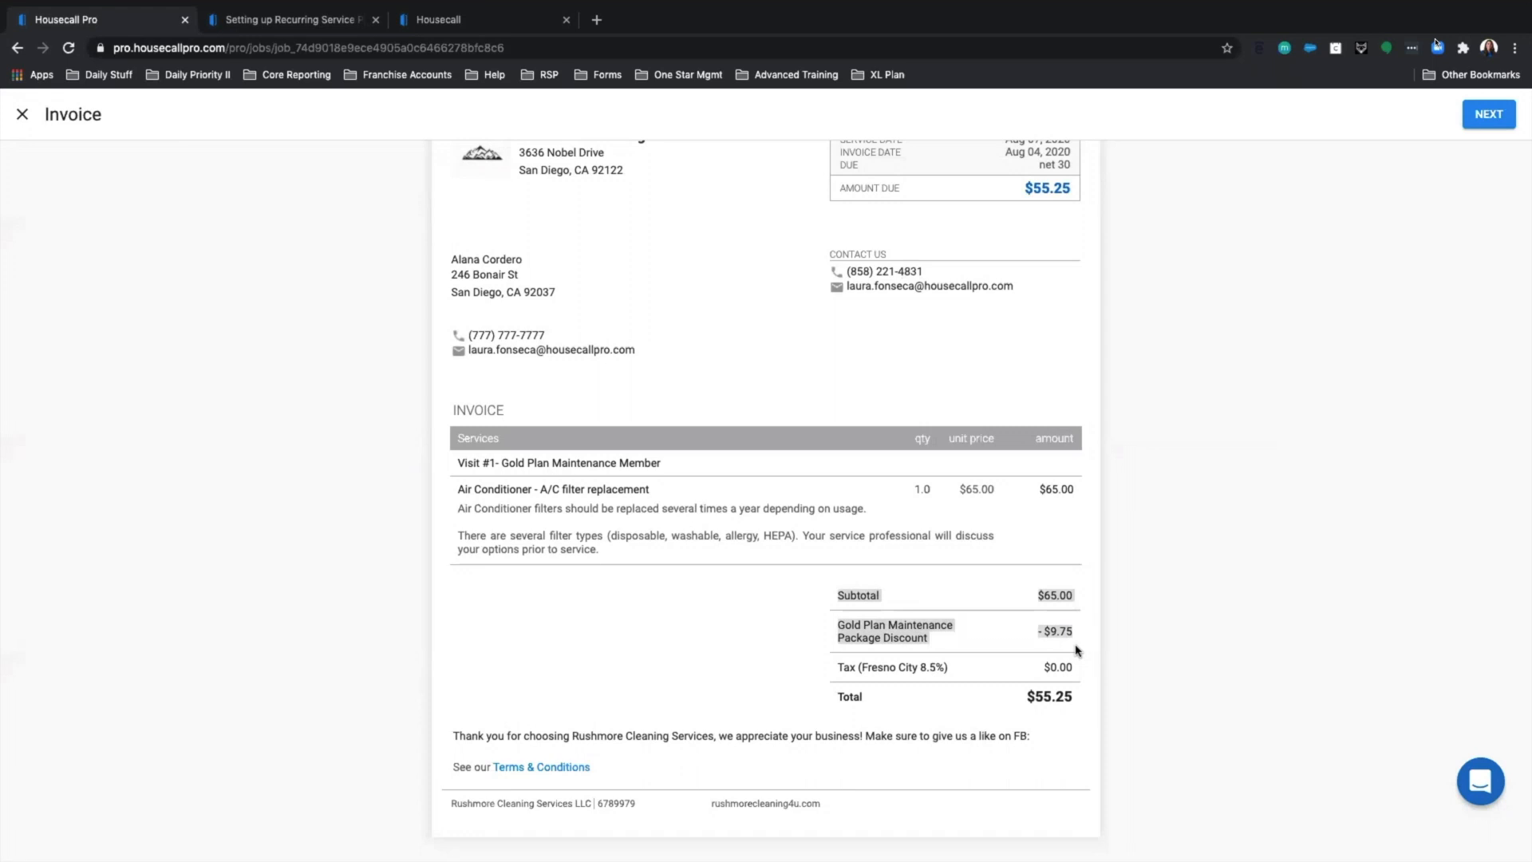
{"action": "scroll", "coordinate": [1476, 212], "scroll_direction": "up", "scroll_amount": 2}
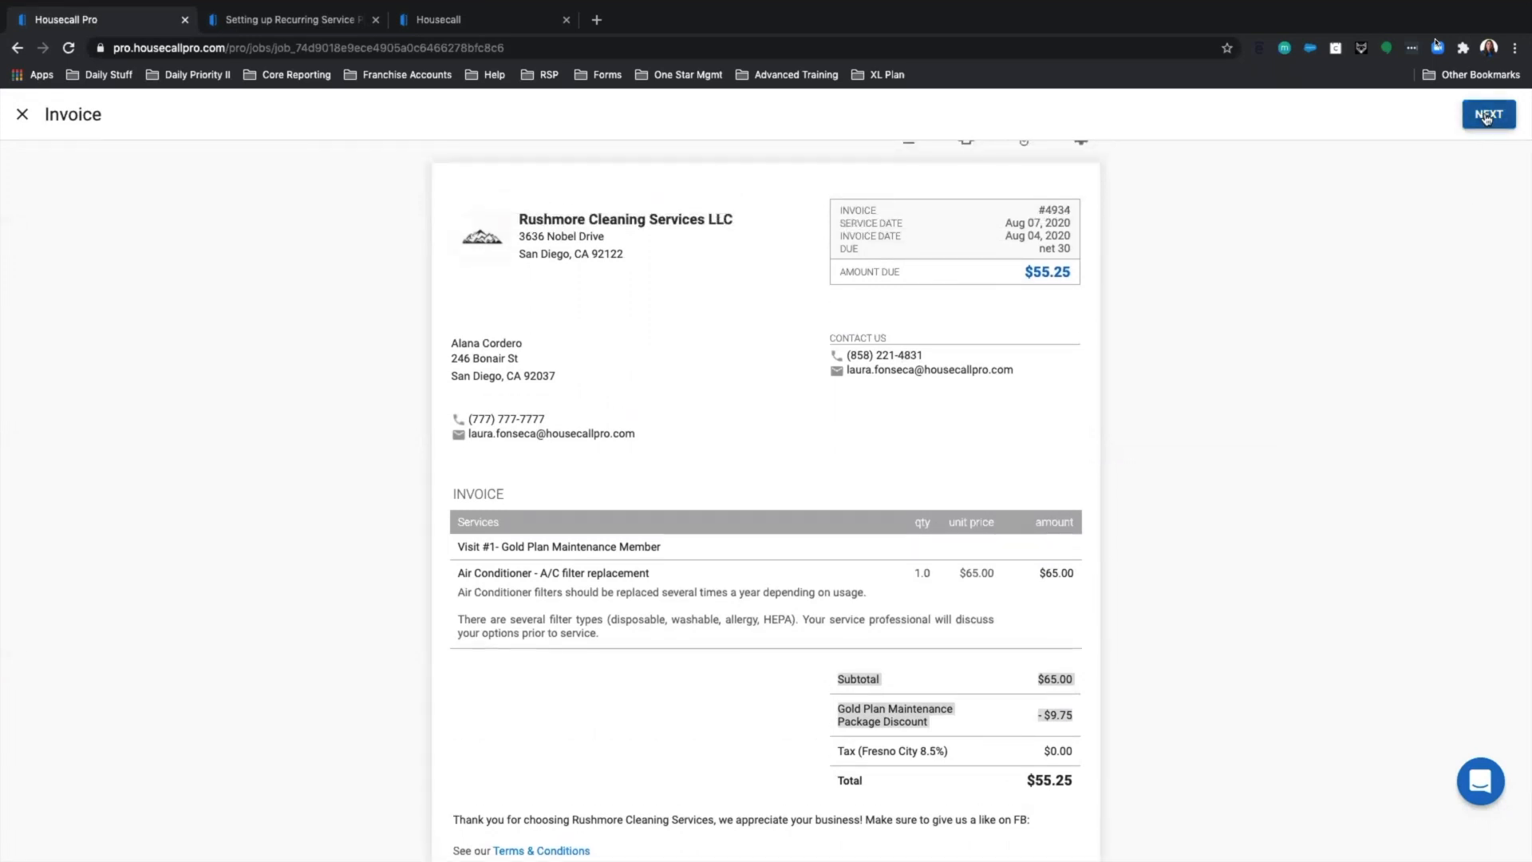
{"action": "scroll", "coordinate": [1334, 274], "scroll_direction": "up", "scroll_amount": 1}
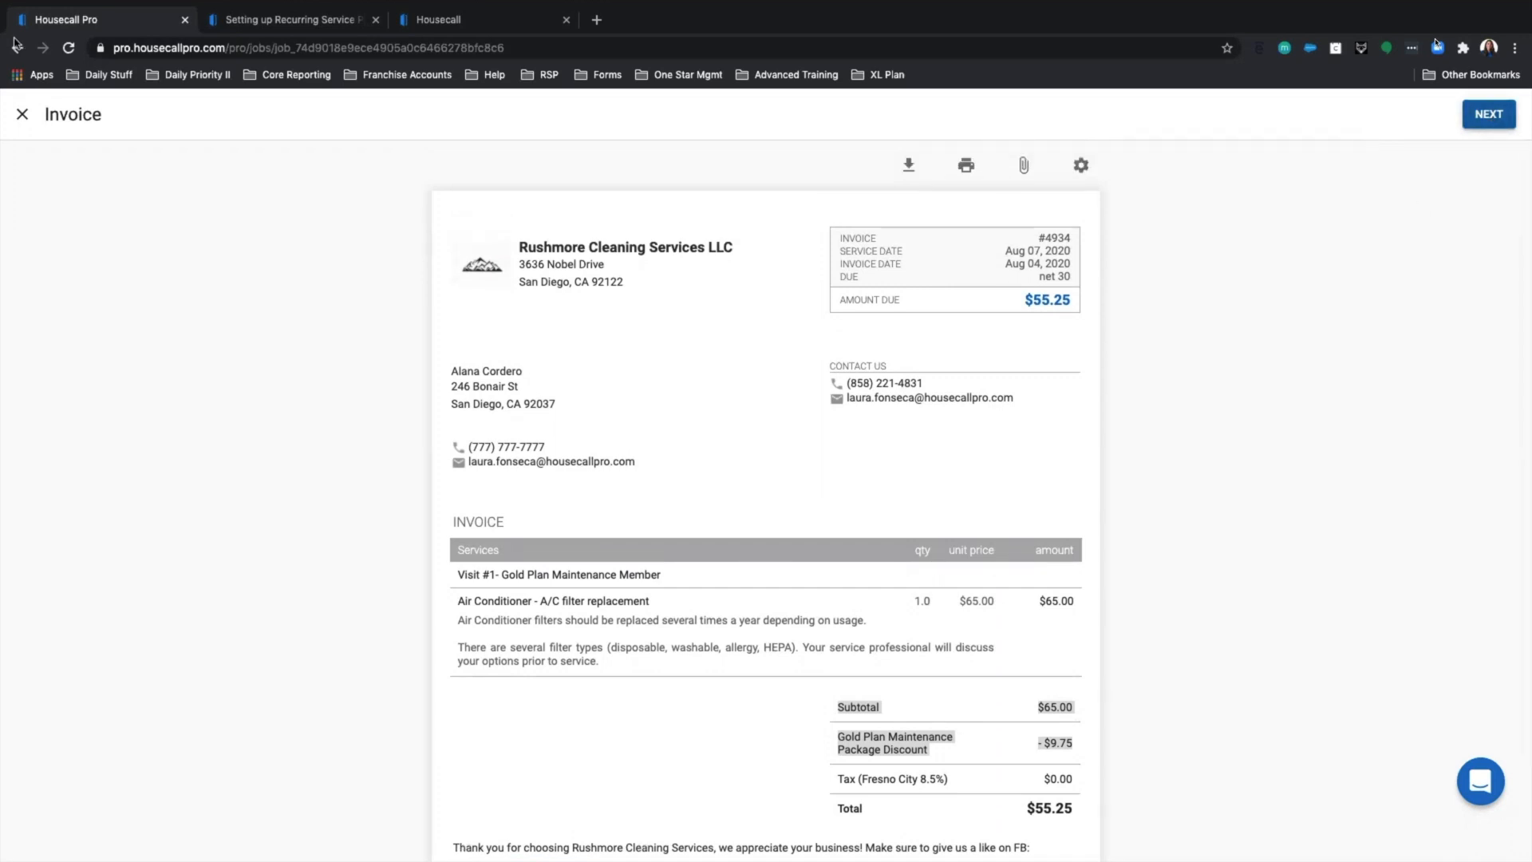
Send the $55.25 invoice to the customer, declining to connect a bank for now.
{"action": "left_click", "coordinate": [1482, 125]}
{"action": "left_click", "coordinate": [1476, 123]}
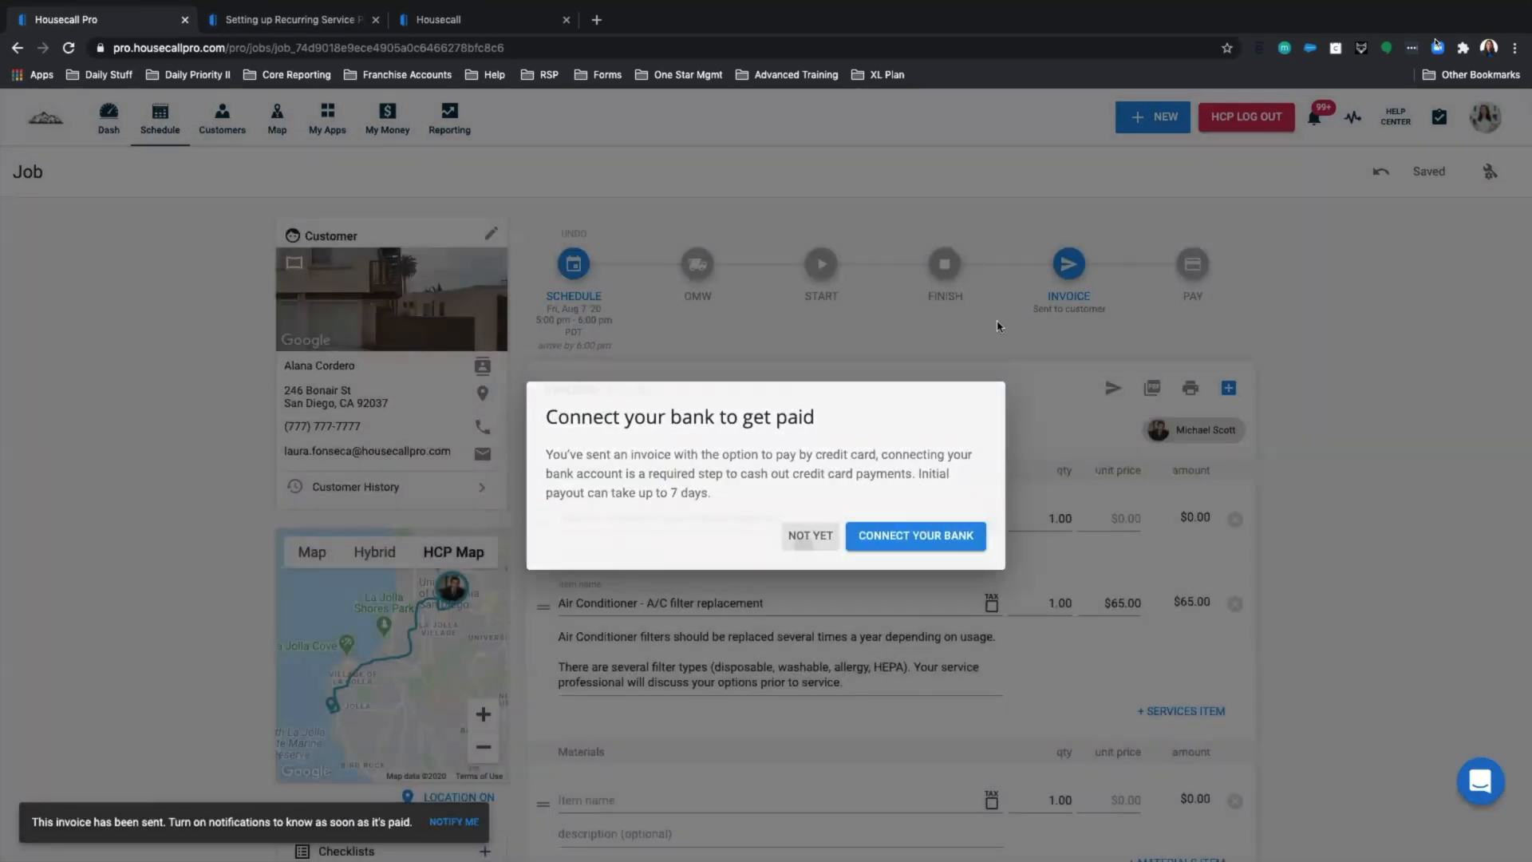
{"action": "left_click", "coordinate": [806, 541]}
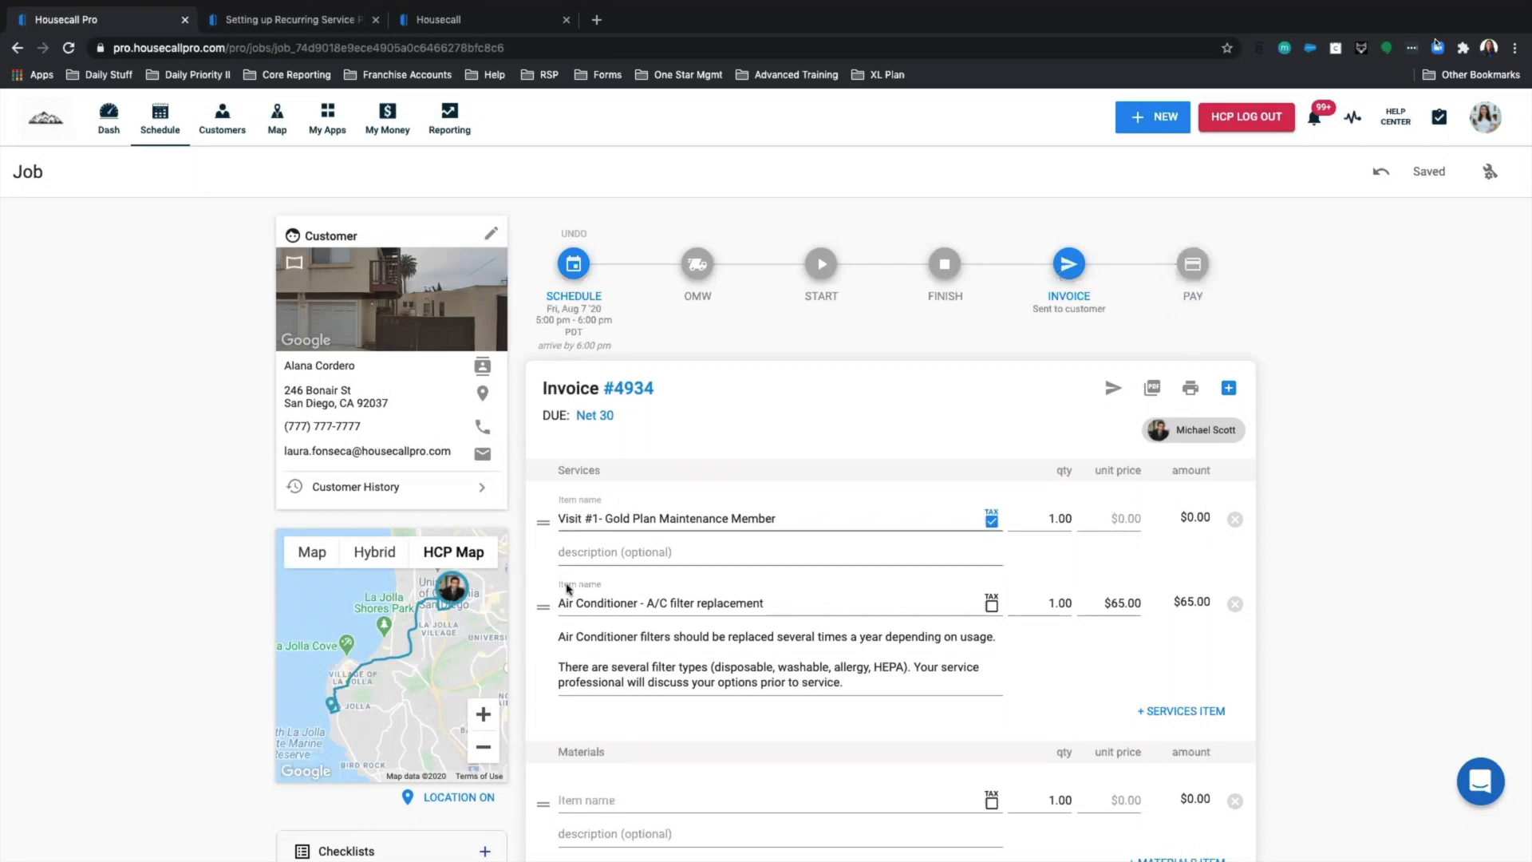
{"action": "left_click_drag", "start_coordinate": [556, 518], "coordinate": [807, 522]}
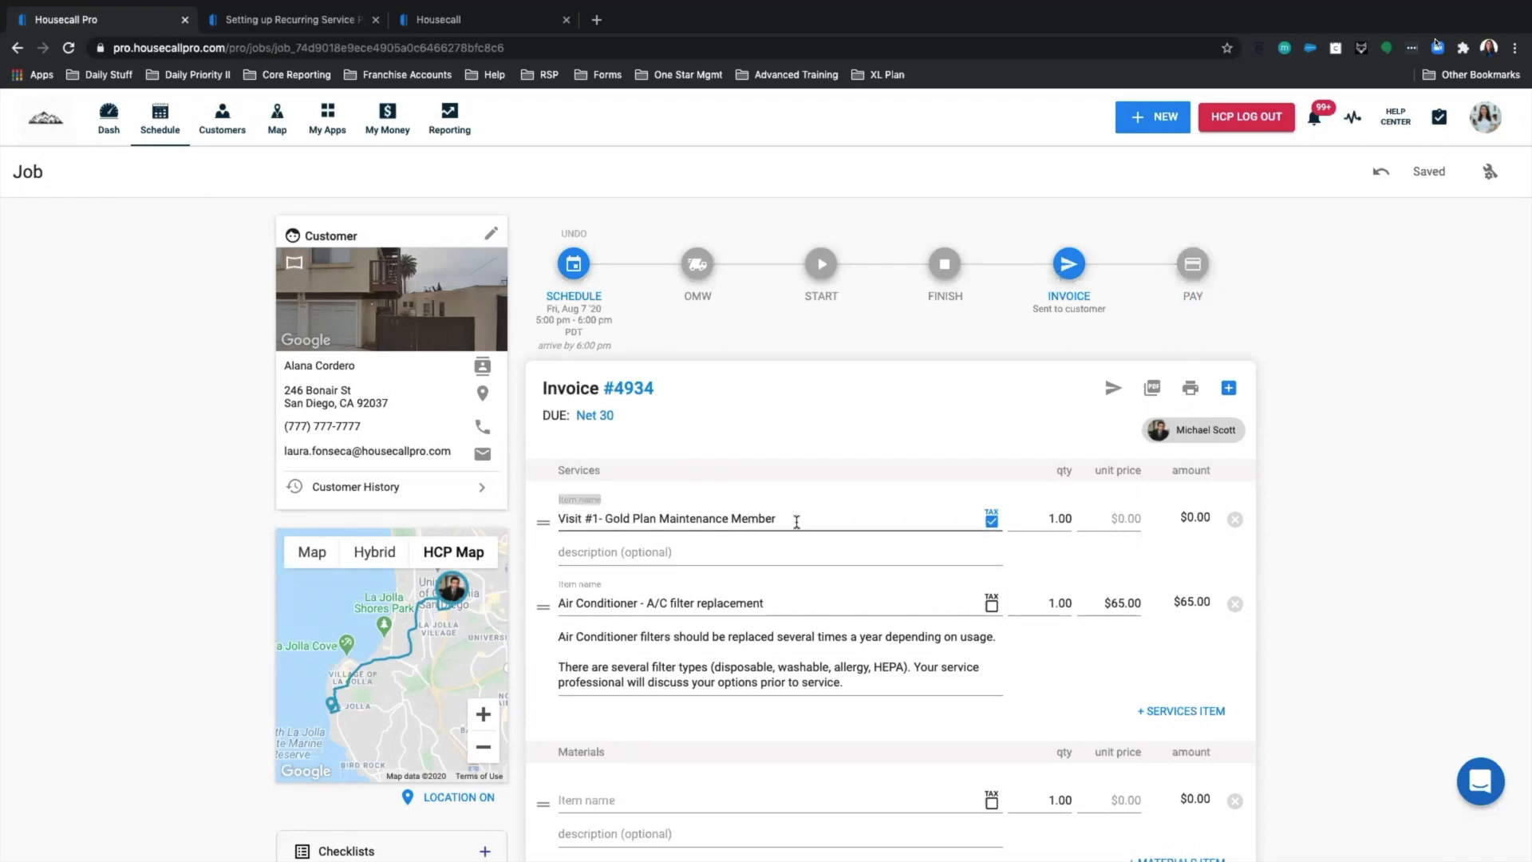
Go from the dashboard to the Recurring service plans overview and its settings.
{"action": "left_click", "coordinate": [112, 128]}
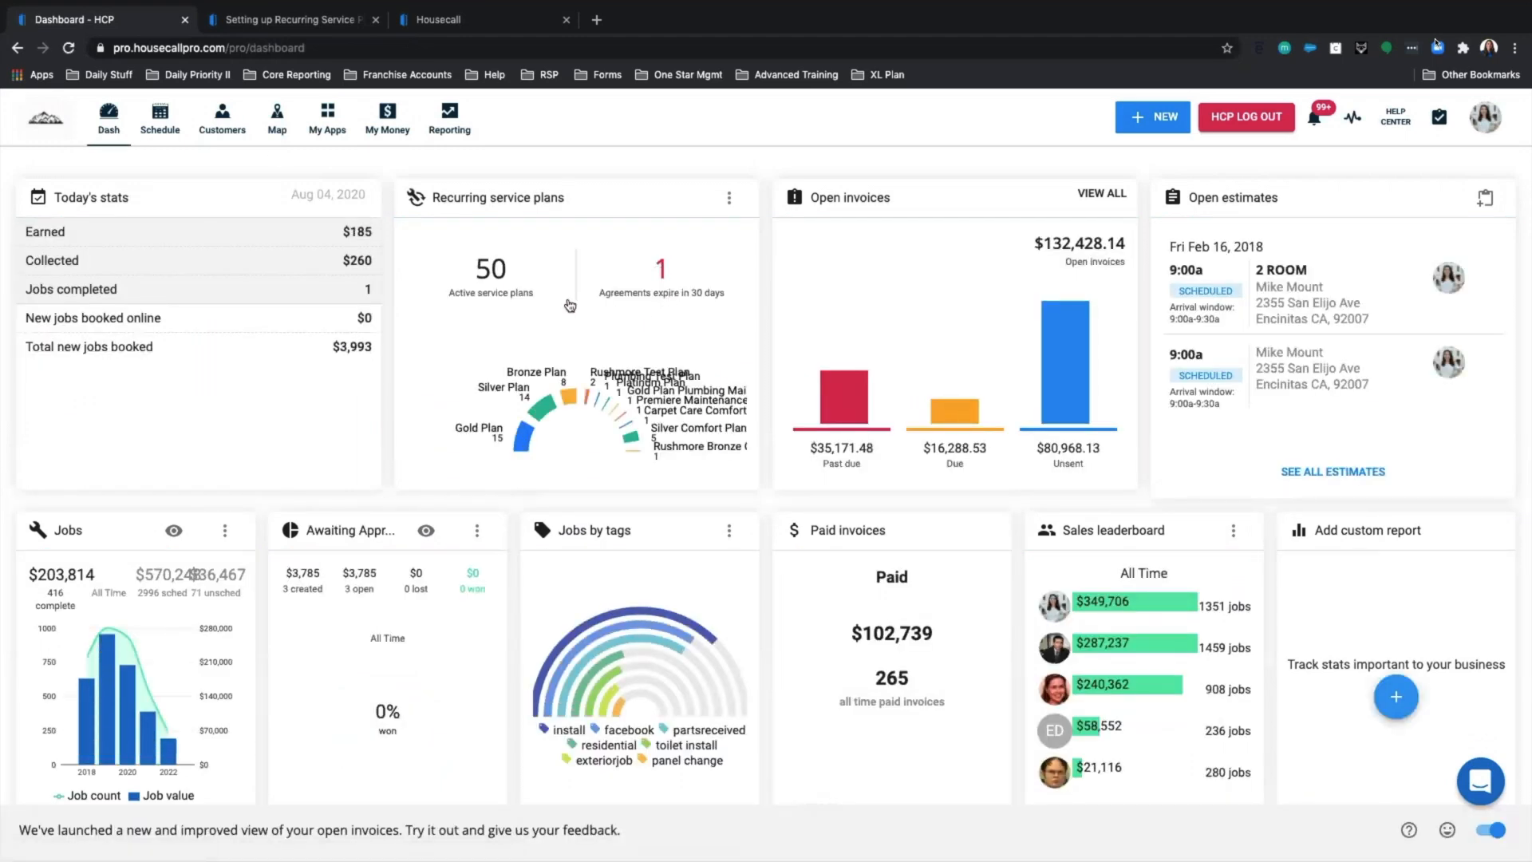
{"action": "left_click", "coordinate": [570, 306]}
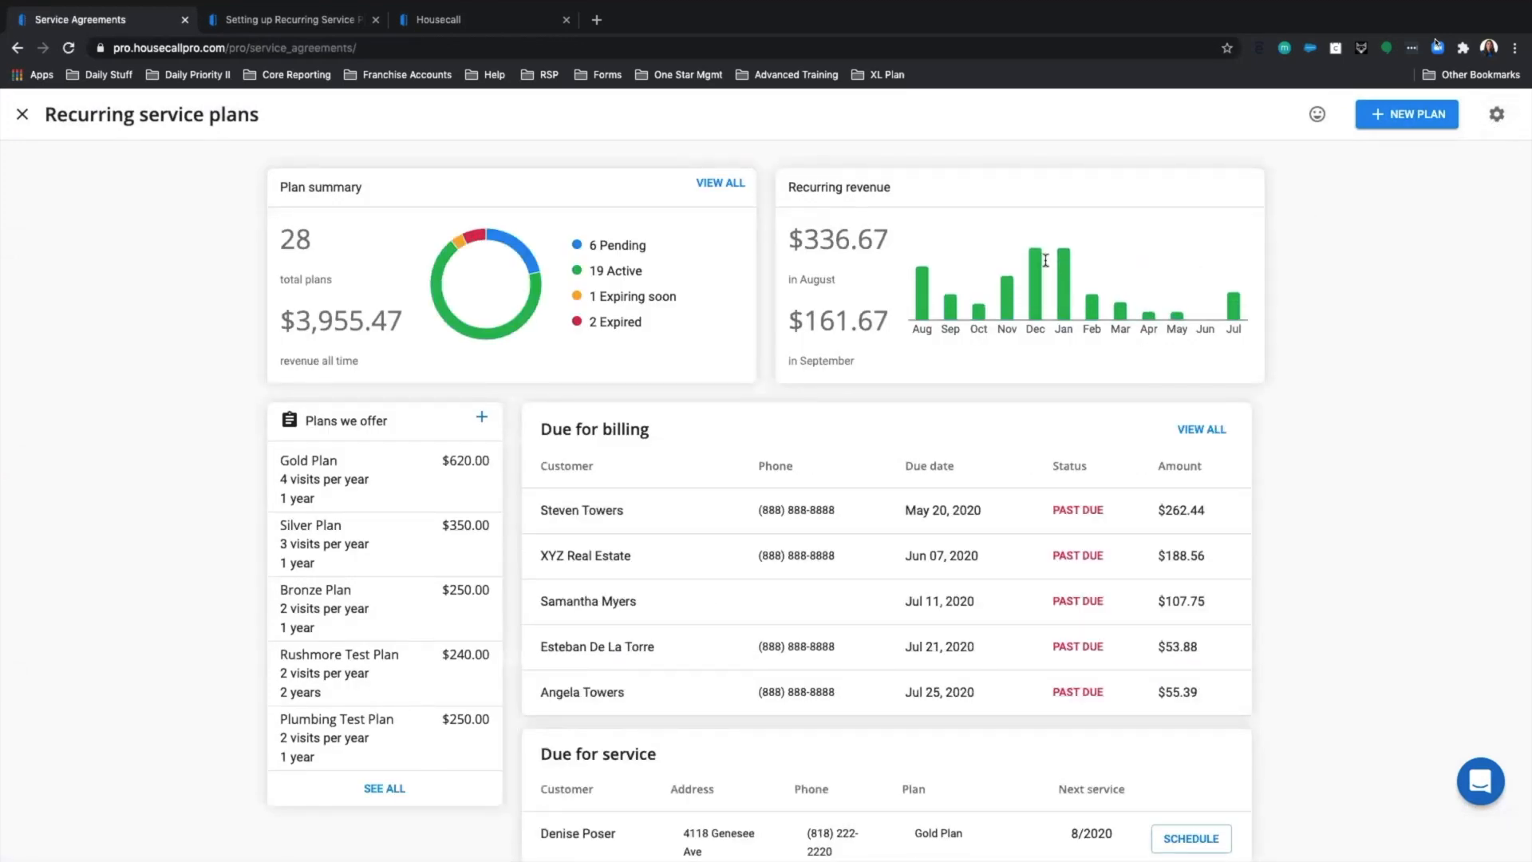
{"action": "left_click", "coordinate": [1498, 116]}
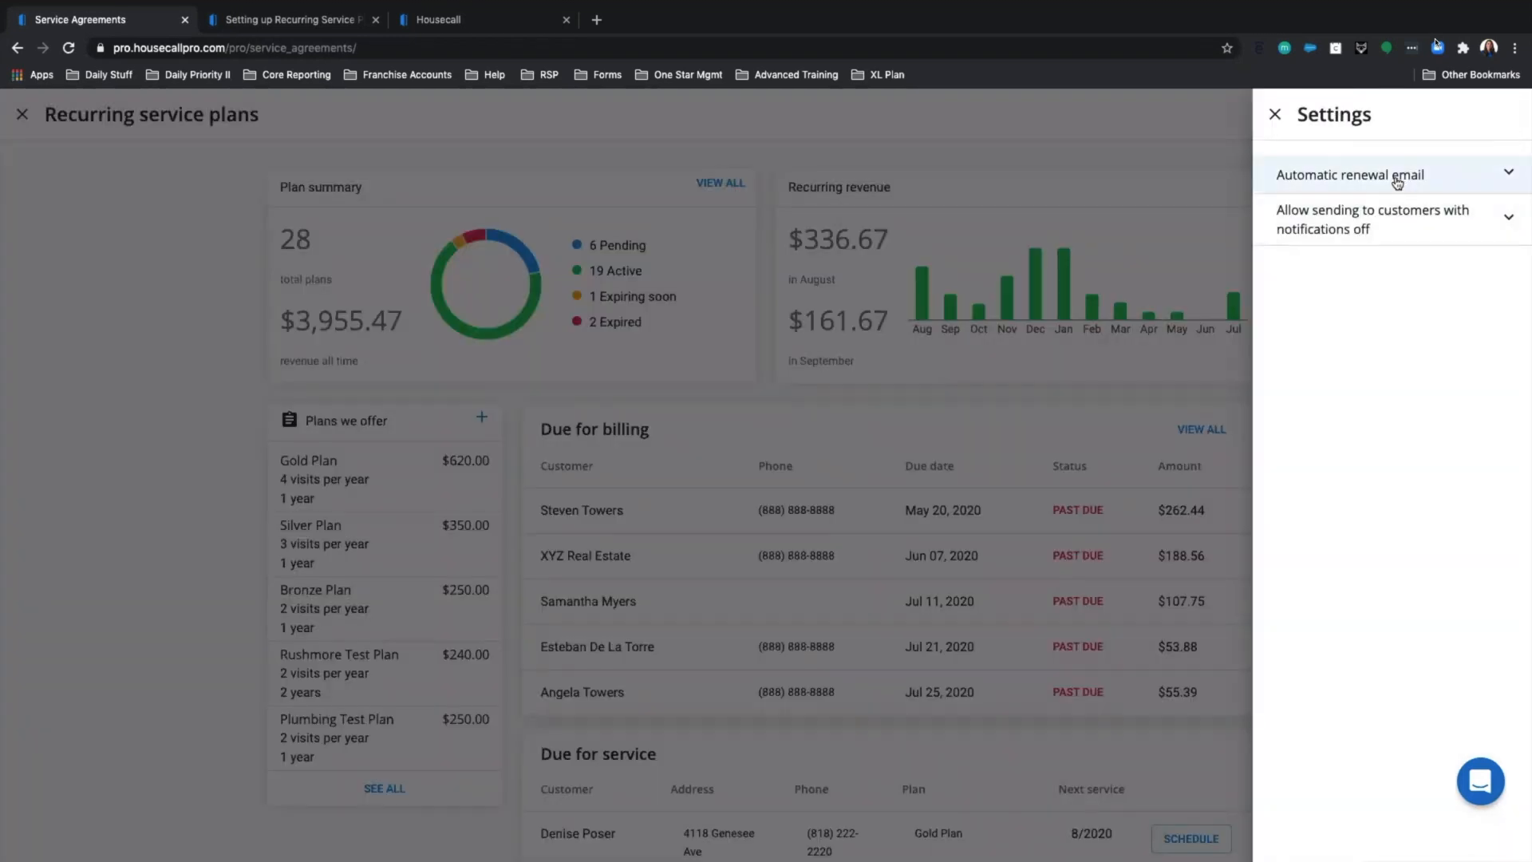
Set the automatic renewal email reminders to 30 days and 7 days before plan end.
{"action": "left_click", "coordinate": [1387, 184]}
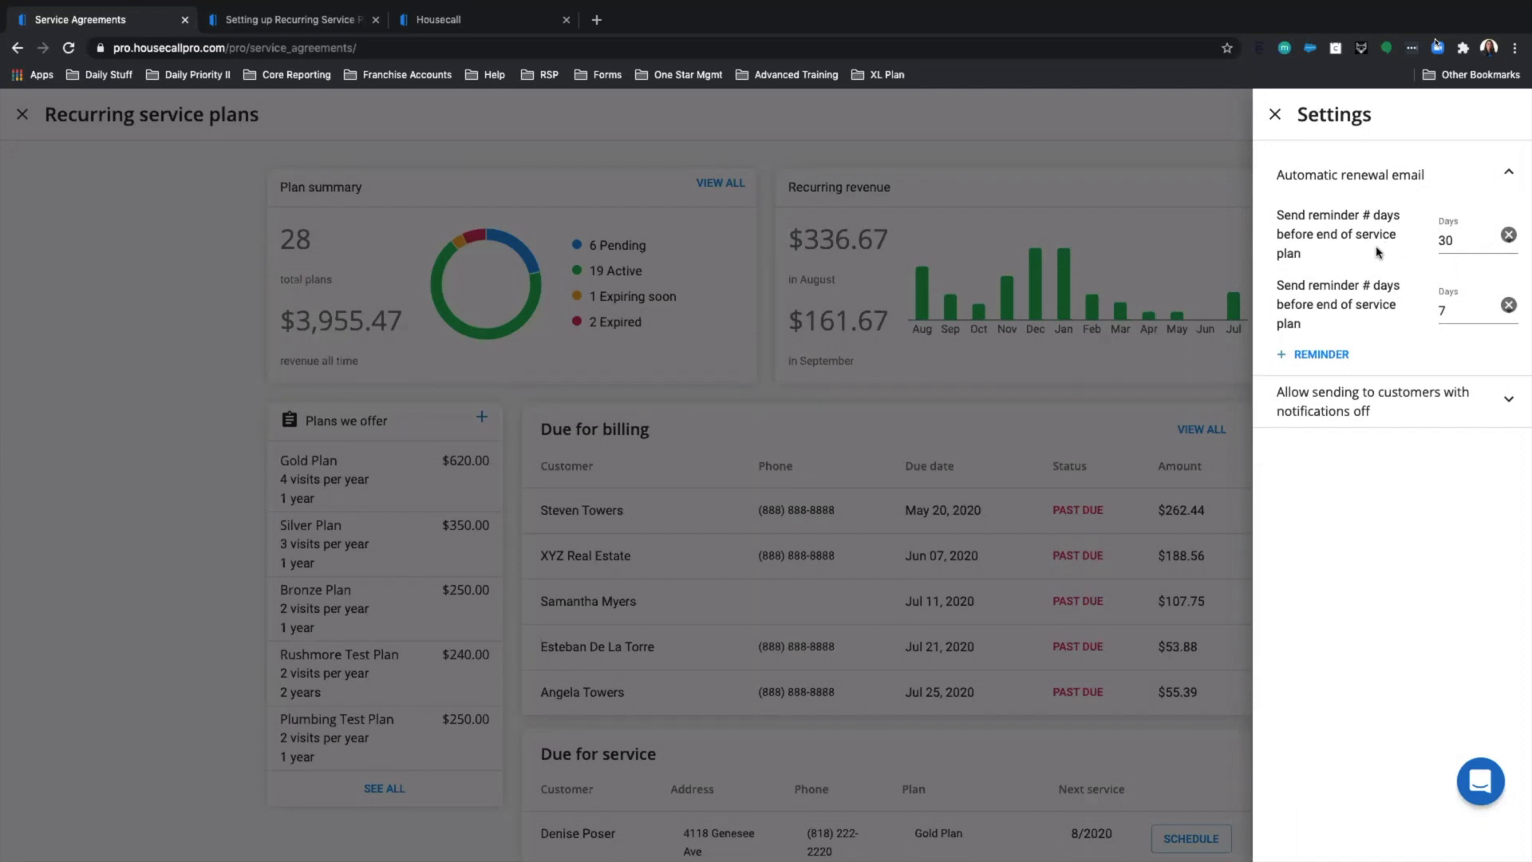
{"action": "left_click", "coordinate": [1508, 235]}
{"action": "left_click", "coordinate": [1508, 235]}
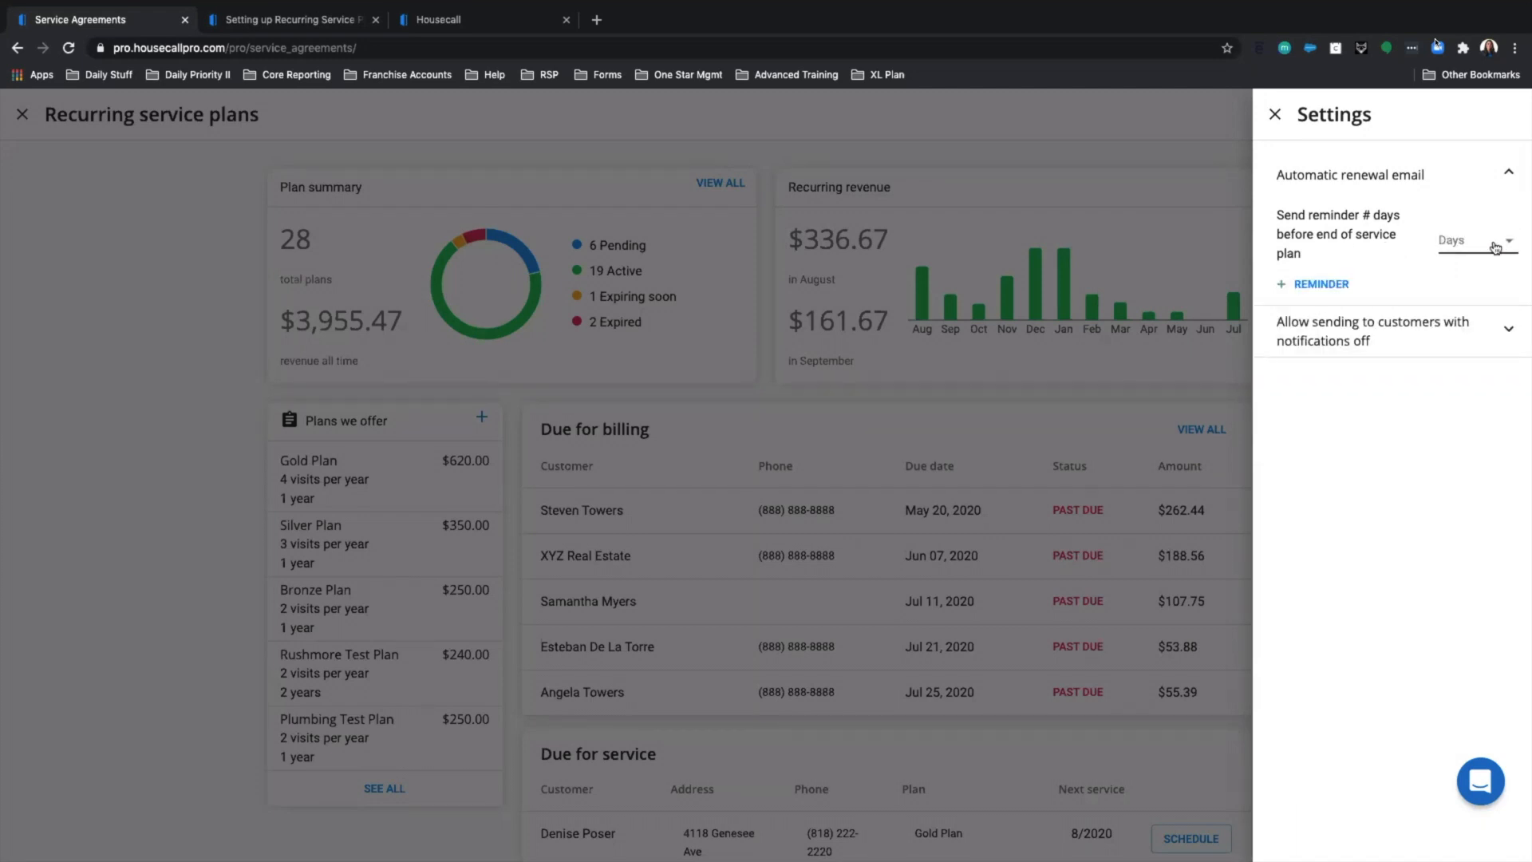
{"action": "left_click", "coordinate": [1501, 246]}
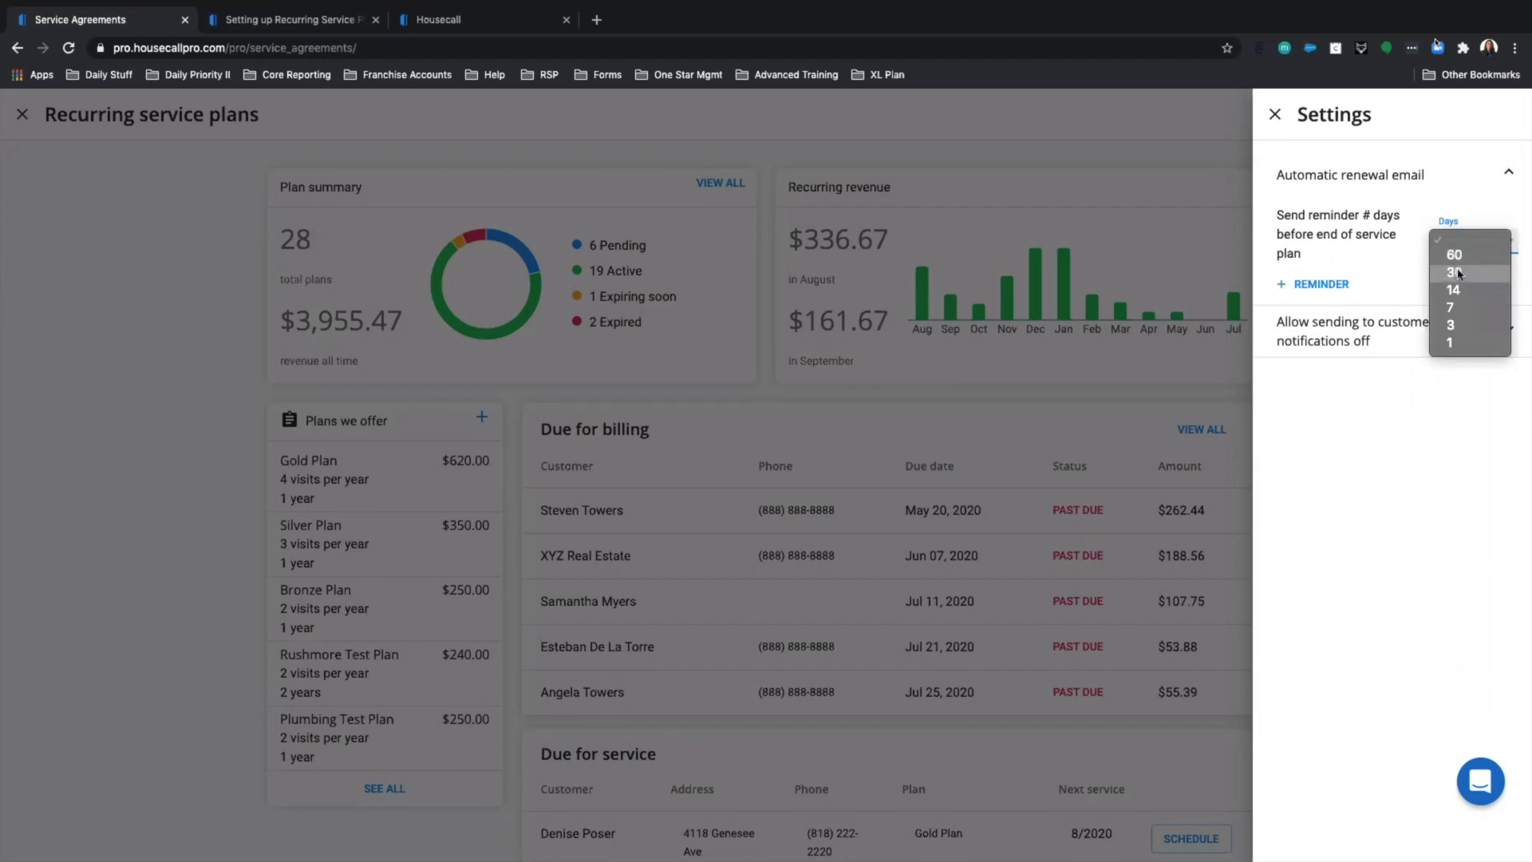
{"action": "left_click", "coordinate": [1454, 272]}
{"action": "left_click", "coordinate": [1318, 284]}
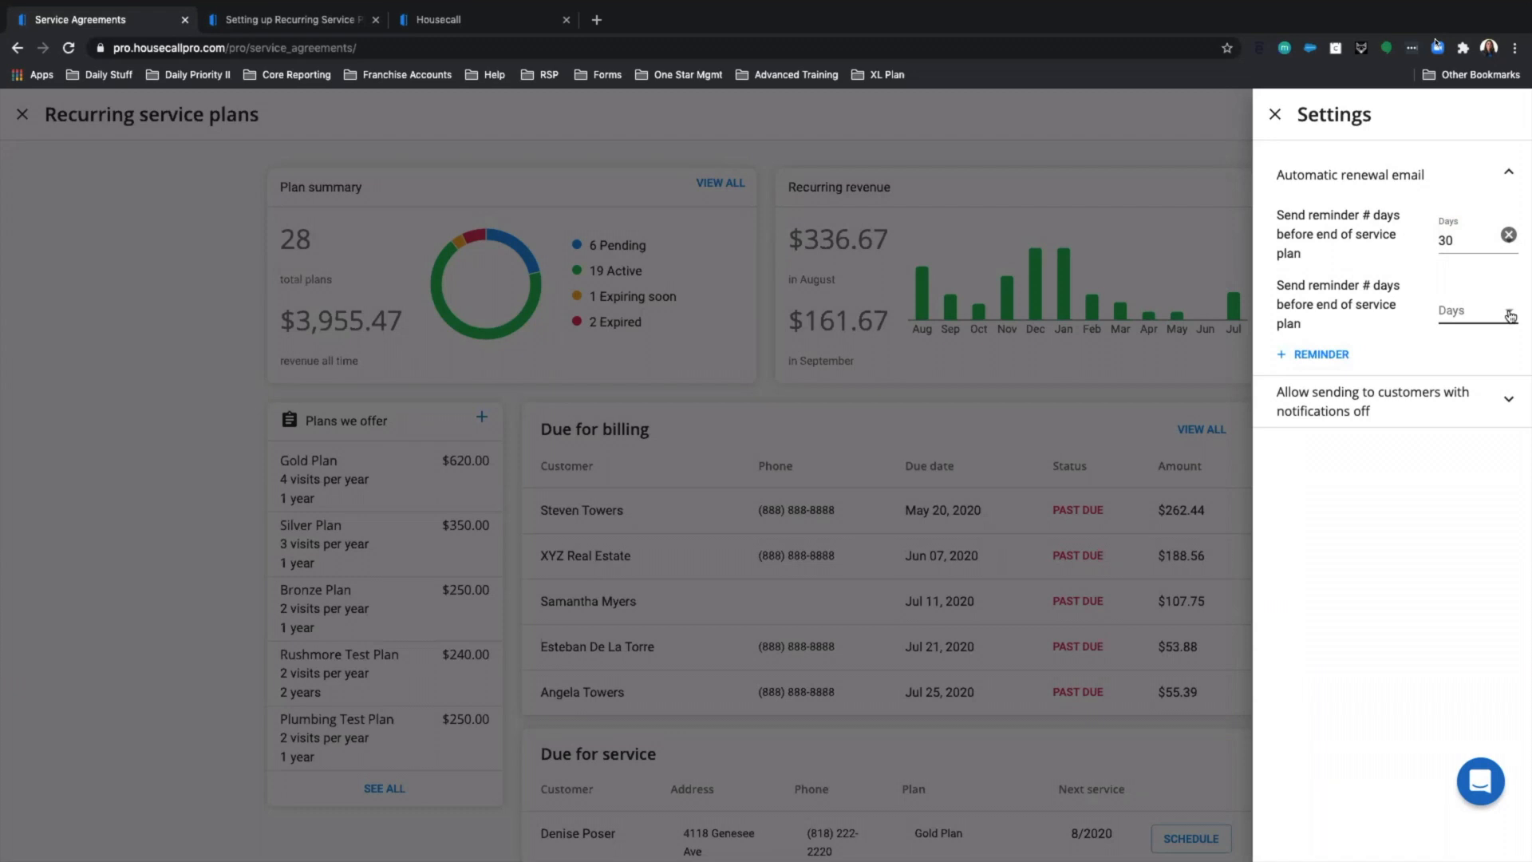
{"action": "left_click", "coordinate": [1510, 315]}
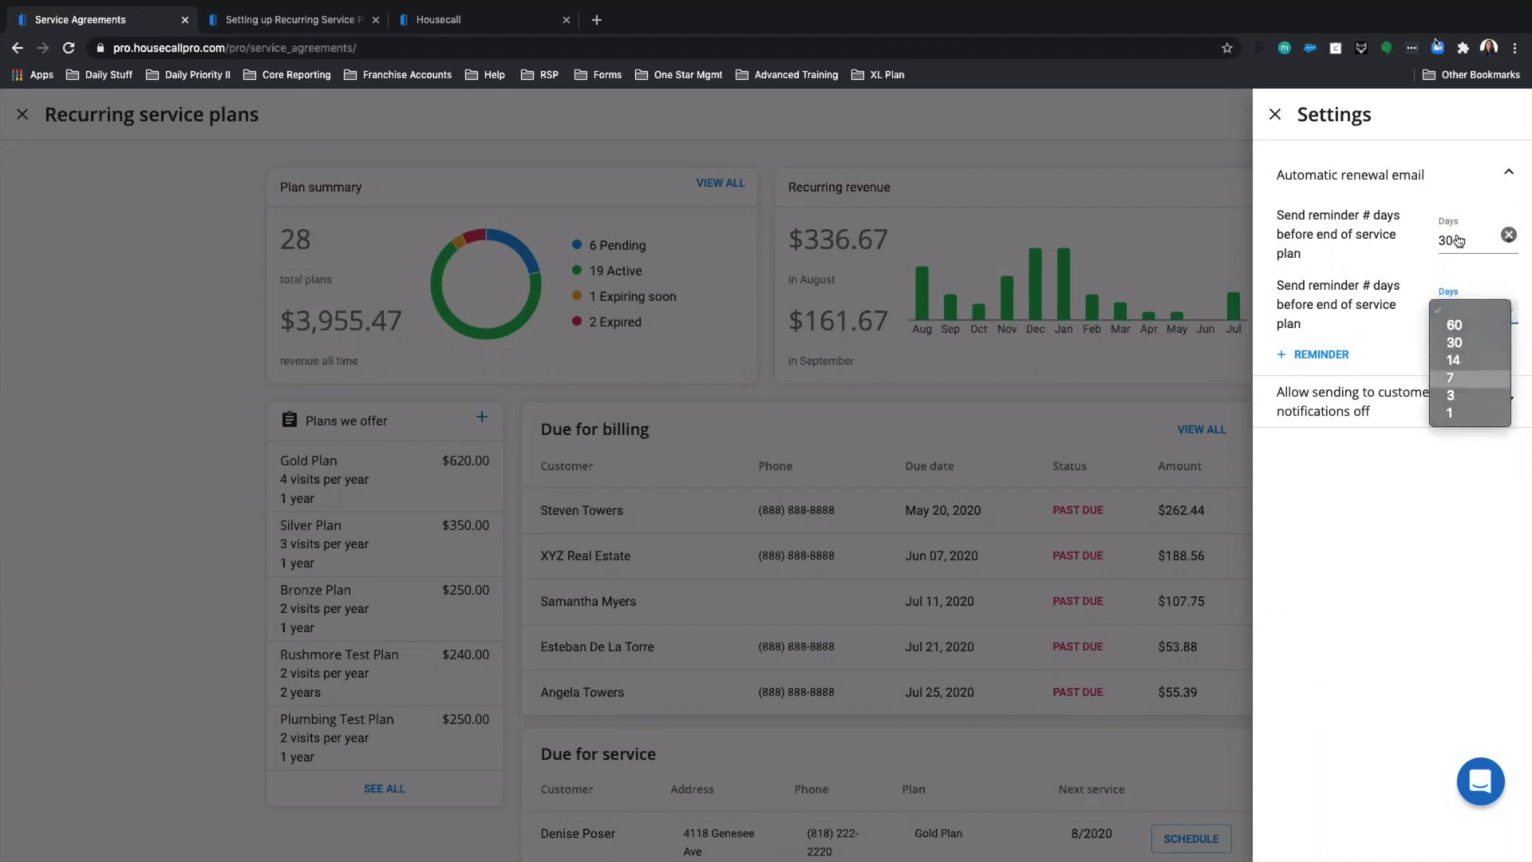
{"action": "left_click", "coordinate": [1455, 379]}
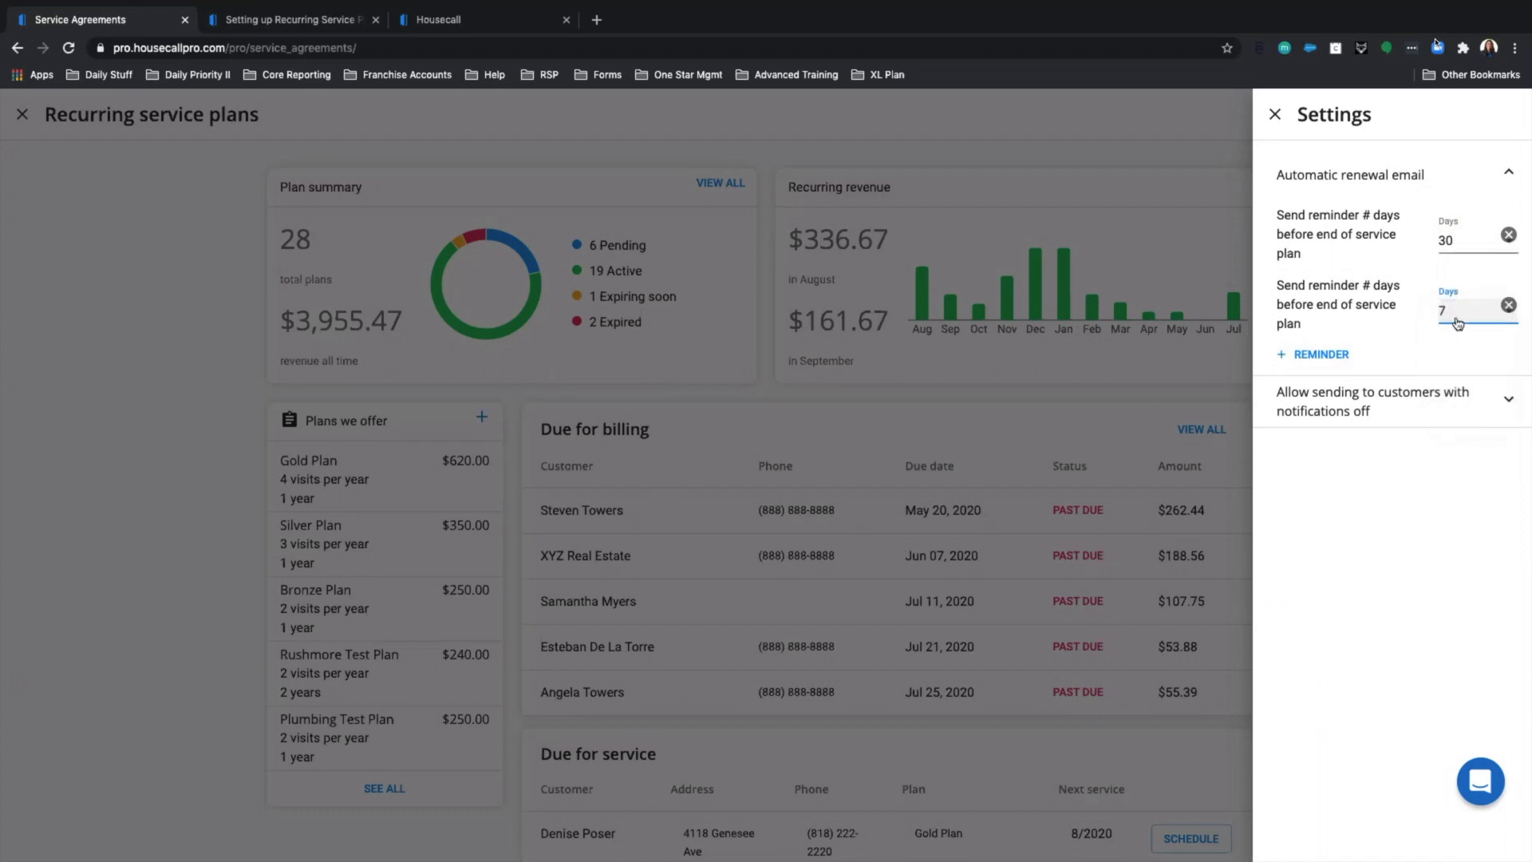
Allow renewal emails to customers with notifications off, then close Settings.
{"action": "left_click", "coordinate": [1415, 413]}
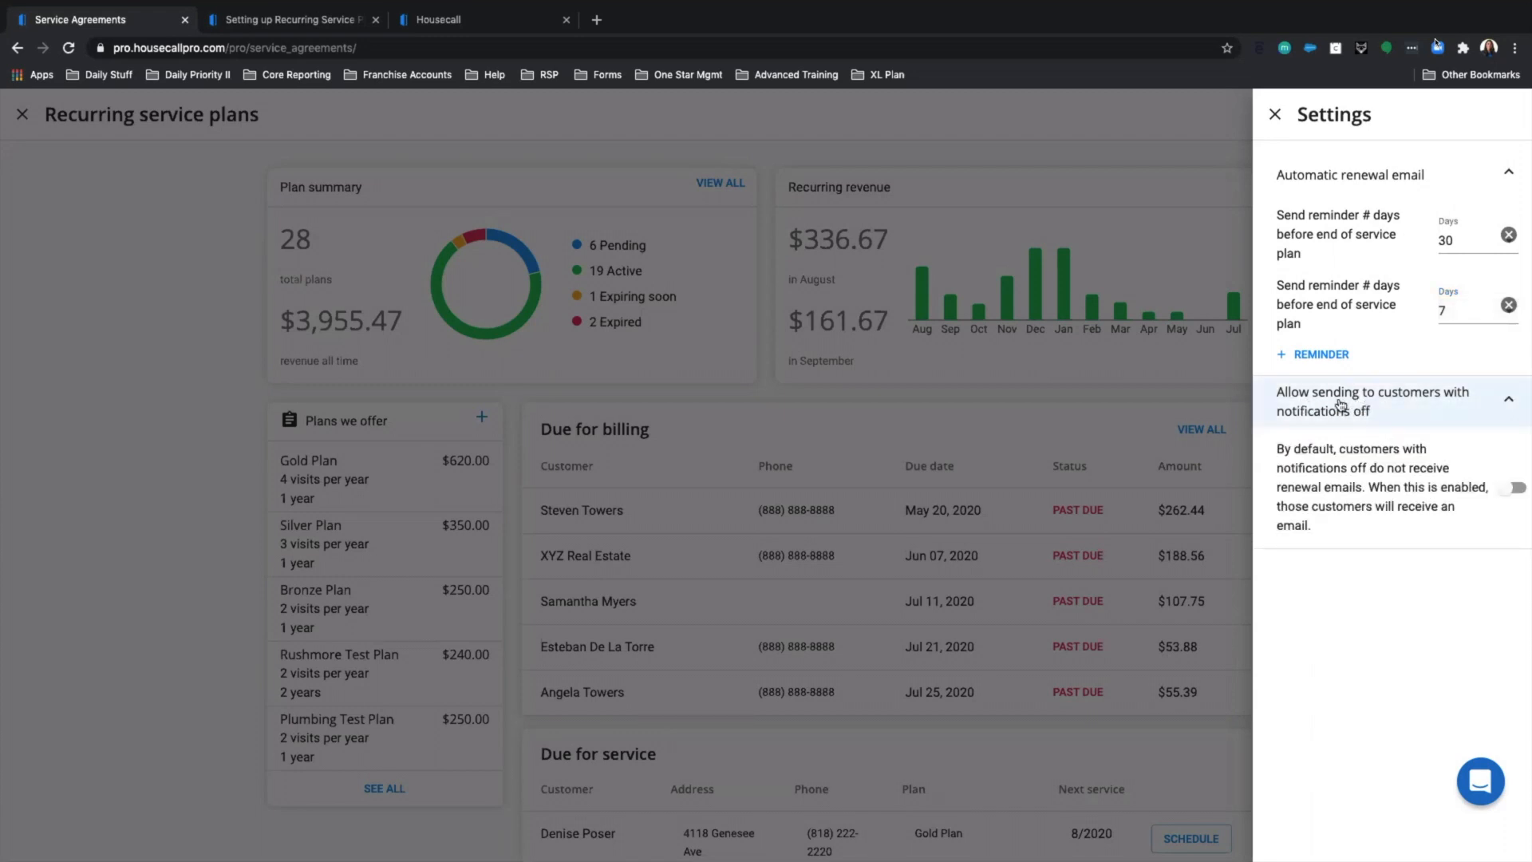
{"action": "left_click", "coordinate": [1509, 488]}
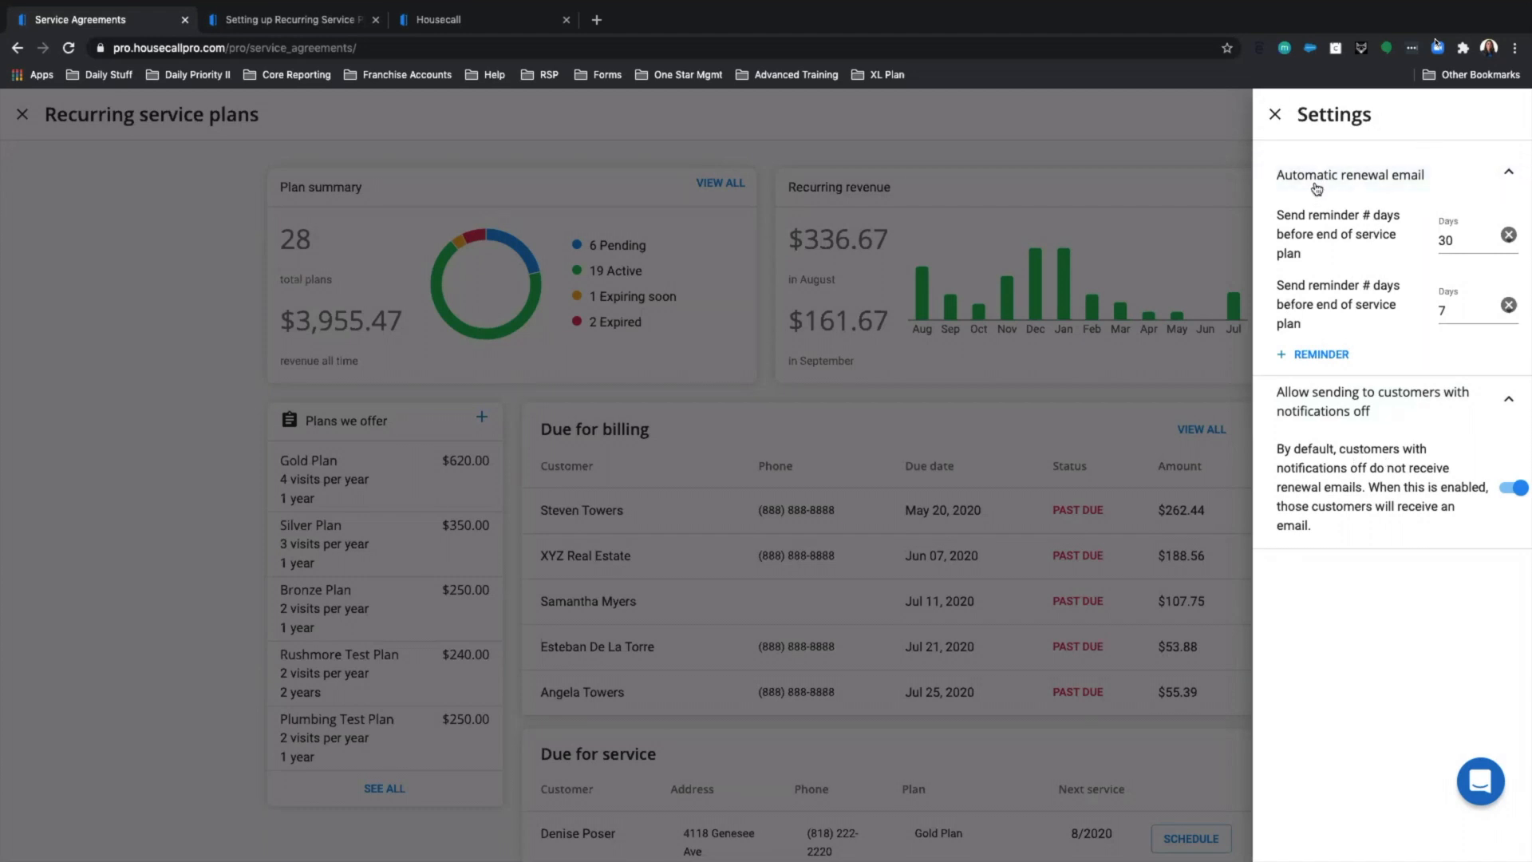
{"action": "left_click", "coordinate": [1275, 114]}
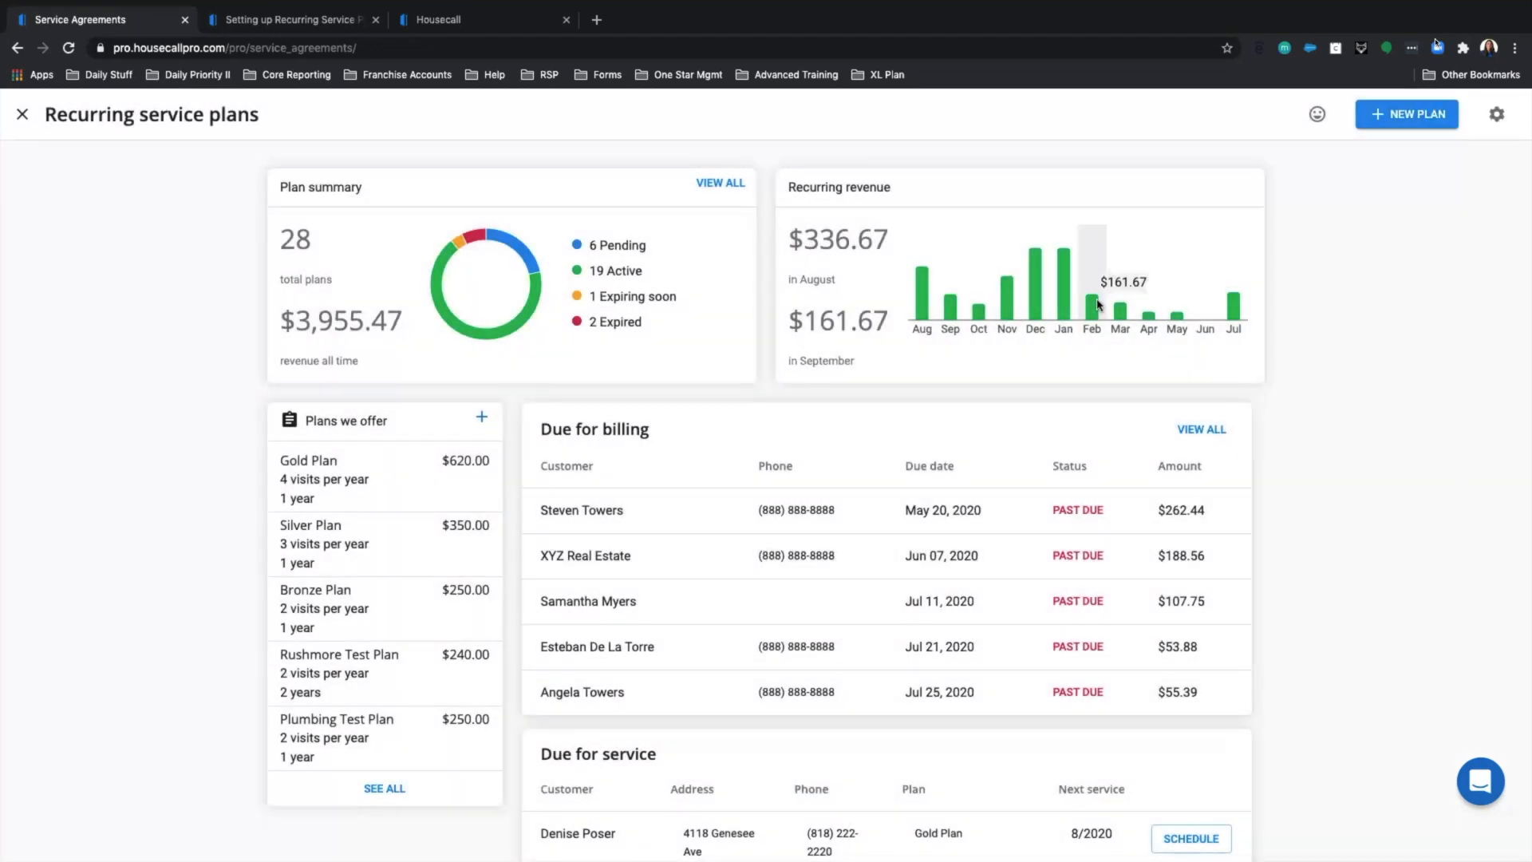
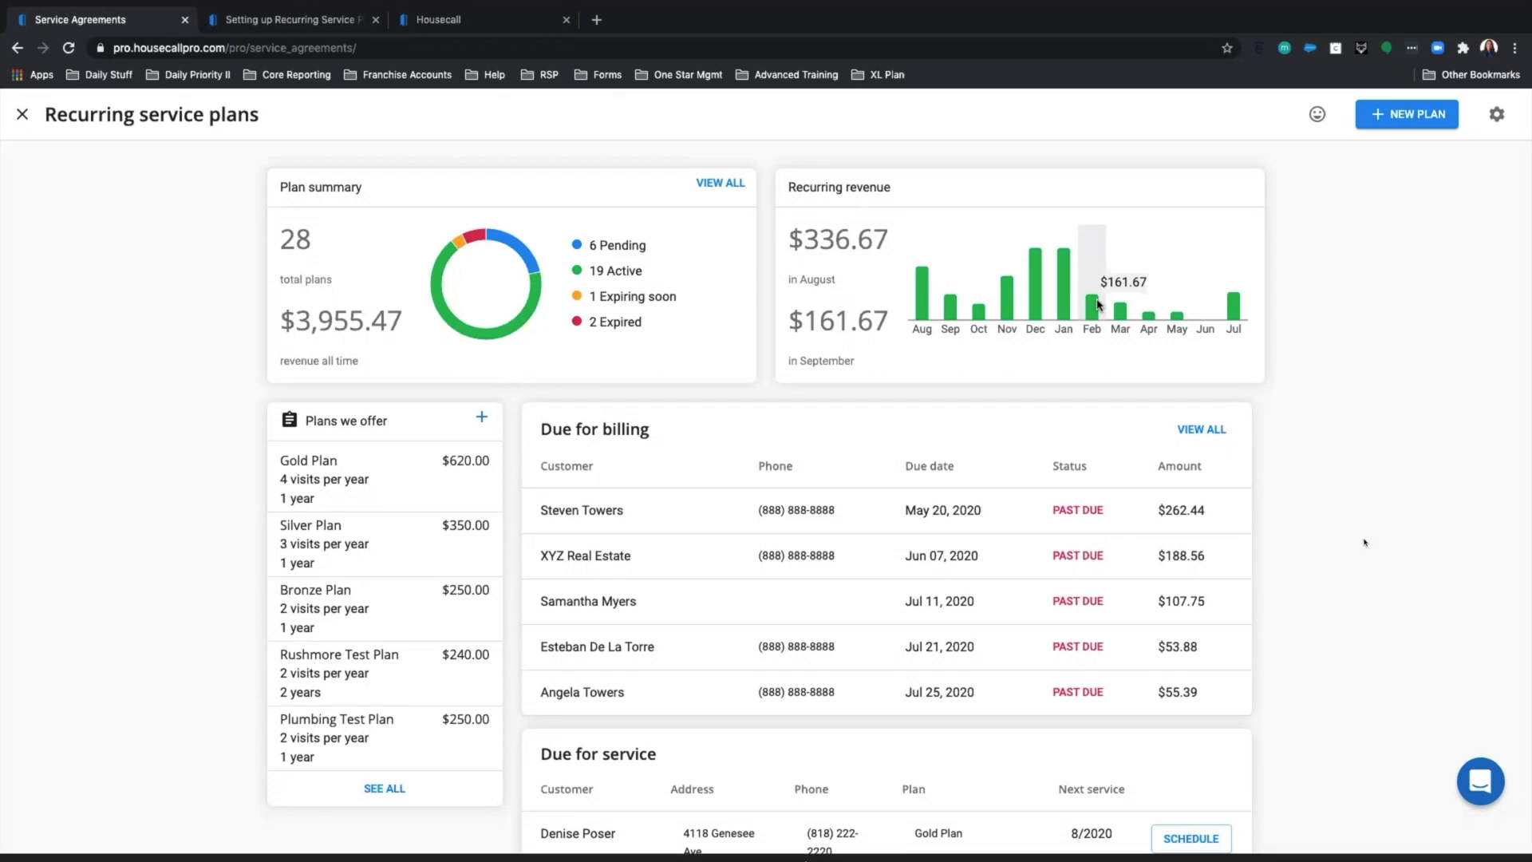
Ask the hosts in Zoom Q&A whether there are service plan templates for electrical service.
{"action": "left_click", "coordinate": [893, 858]}
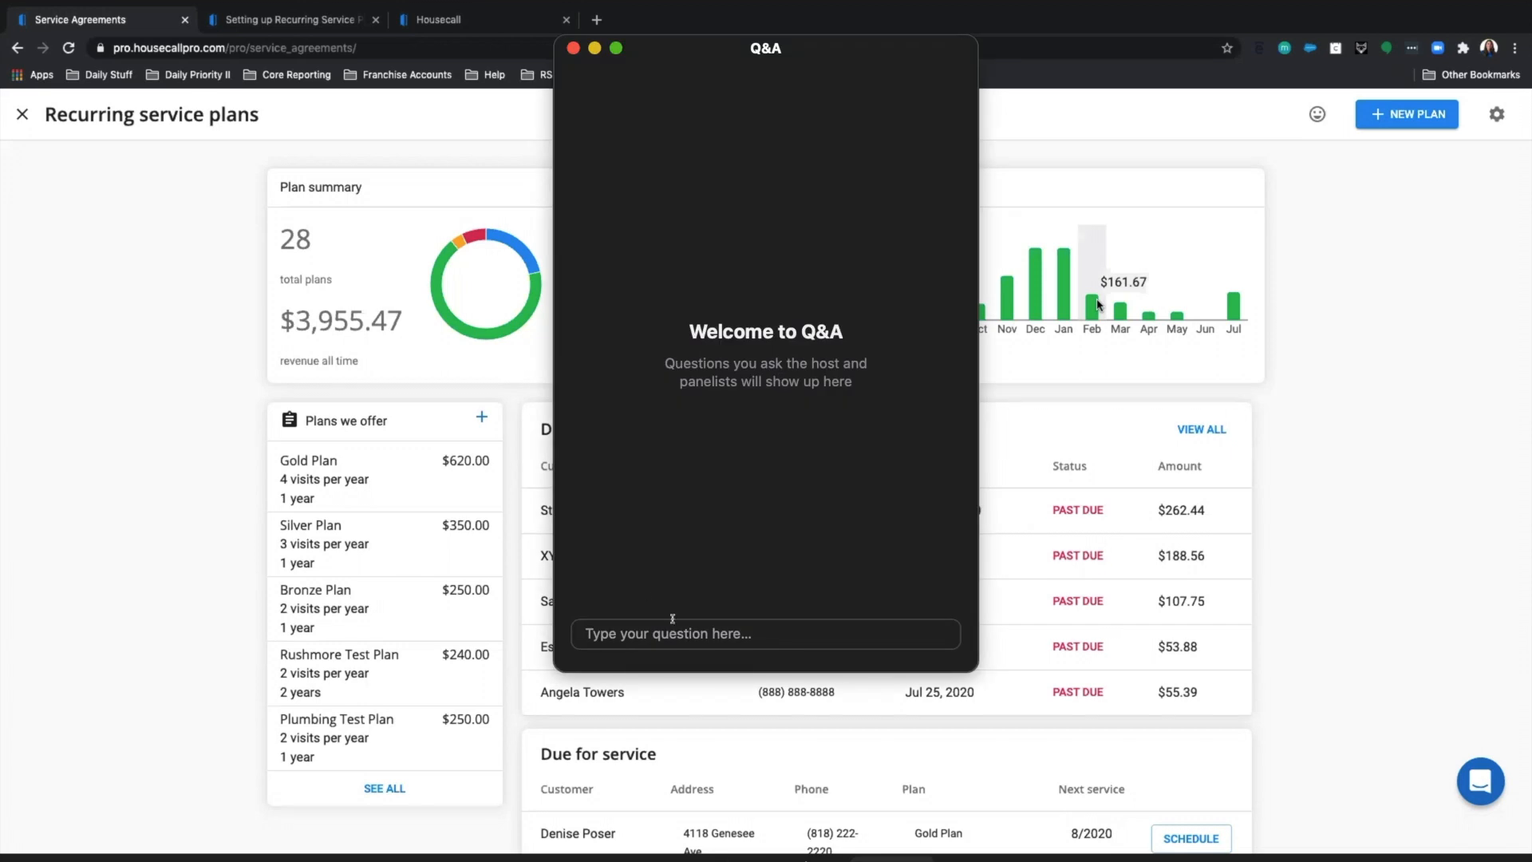
{"action": "left_click", "coordinate": [643, 635]}
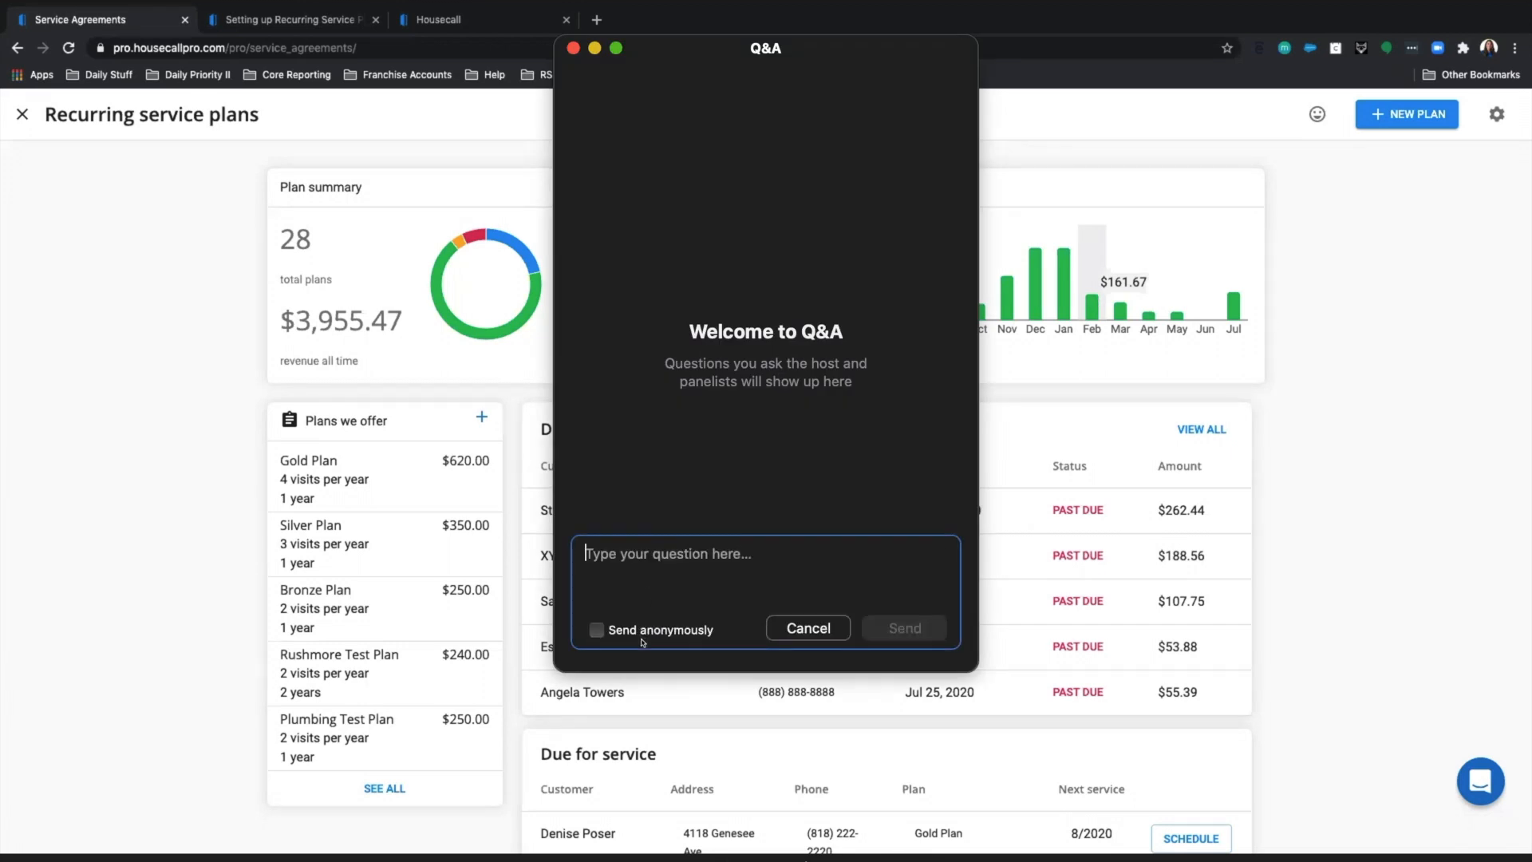
{"action": "type", "text": "Do "}
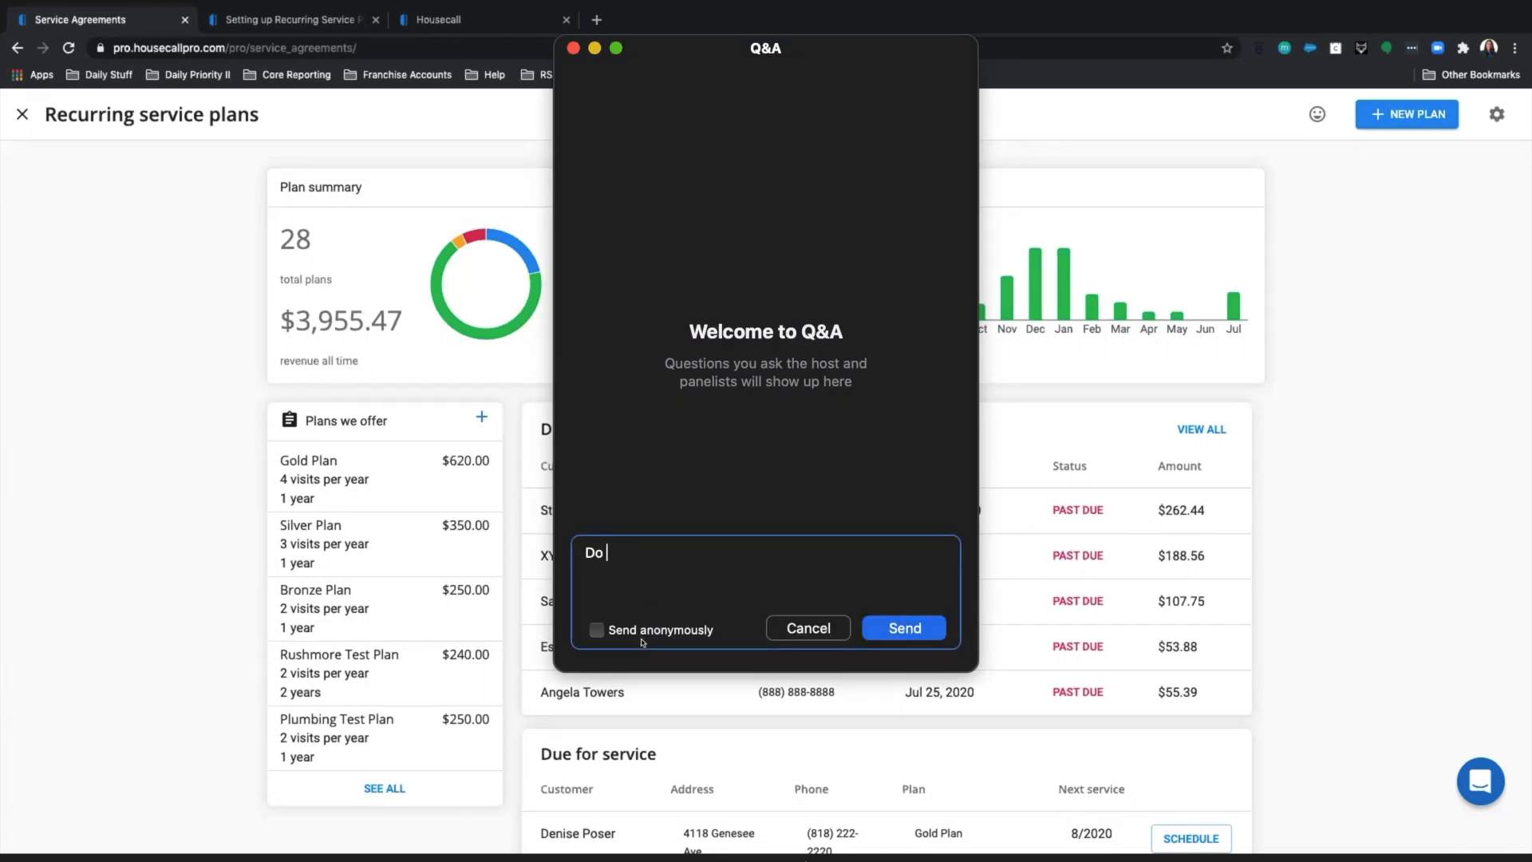
{"action": "type", "text": "you hav"}
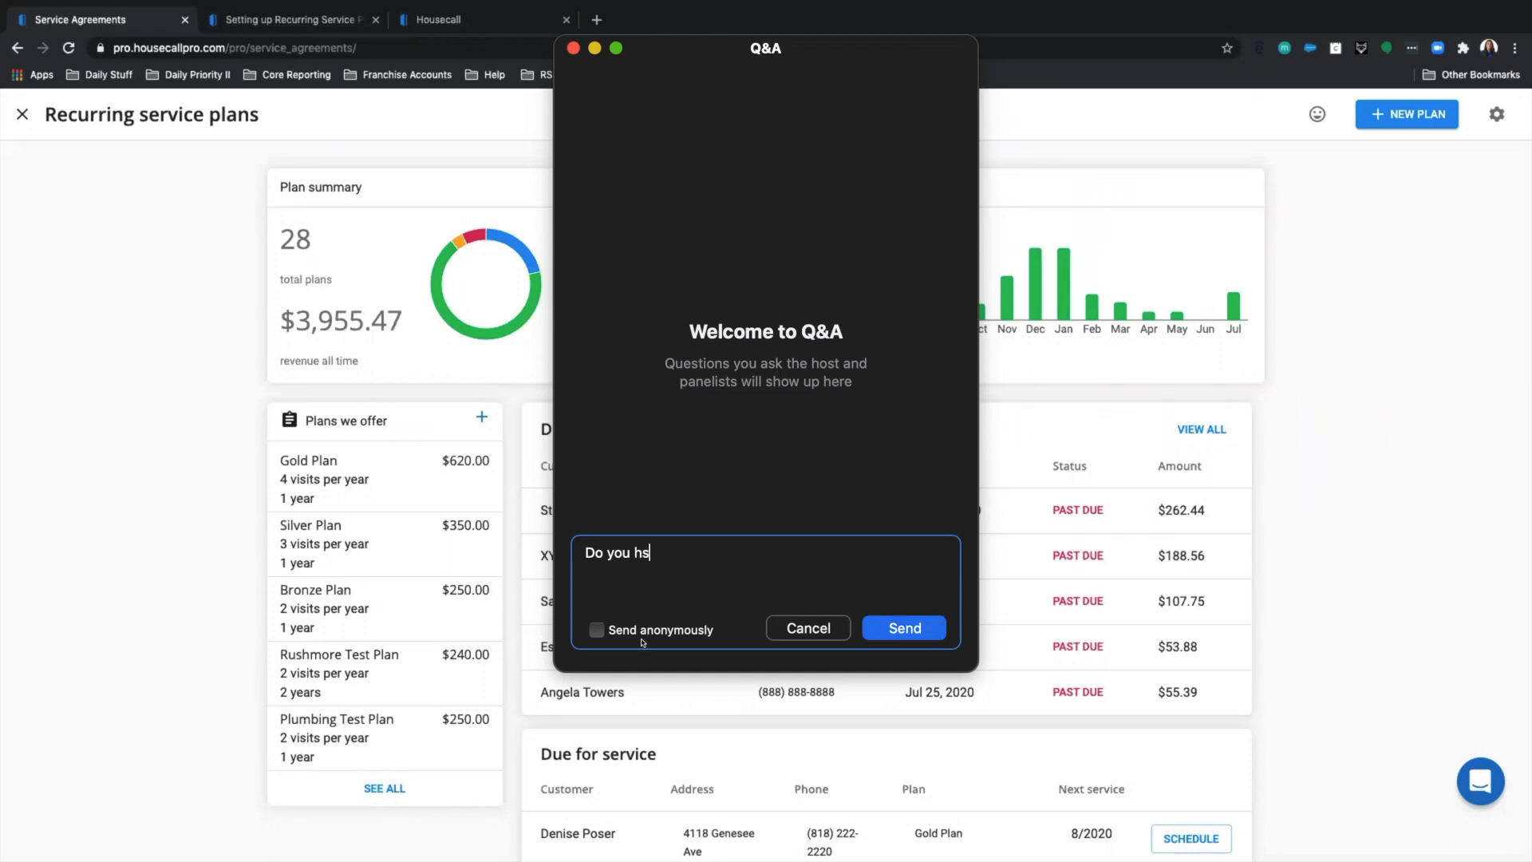
{"action": "type", "text": "e any templates of servi"}
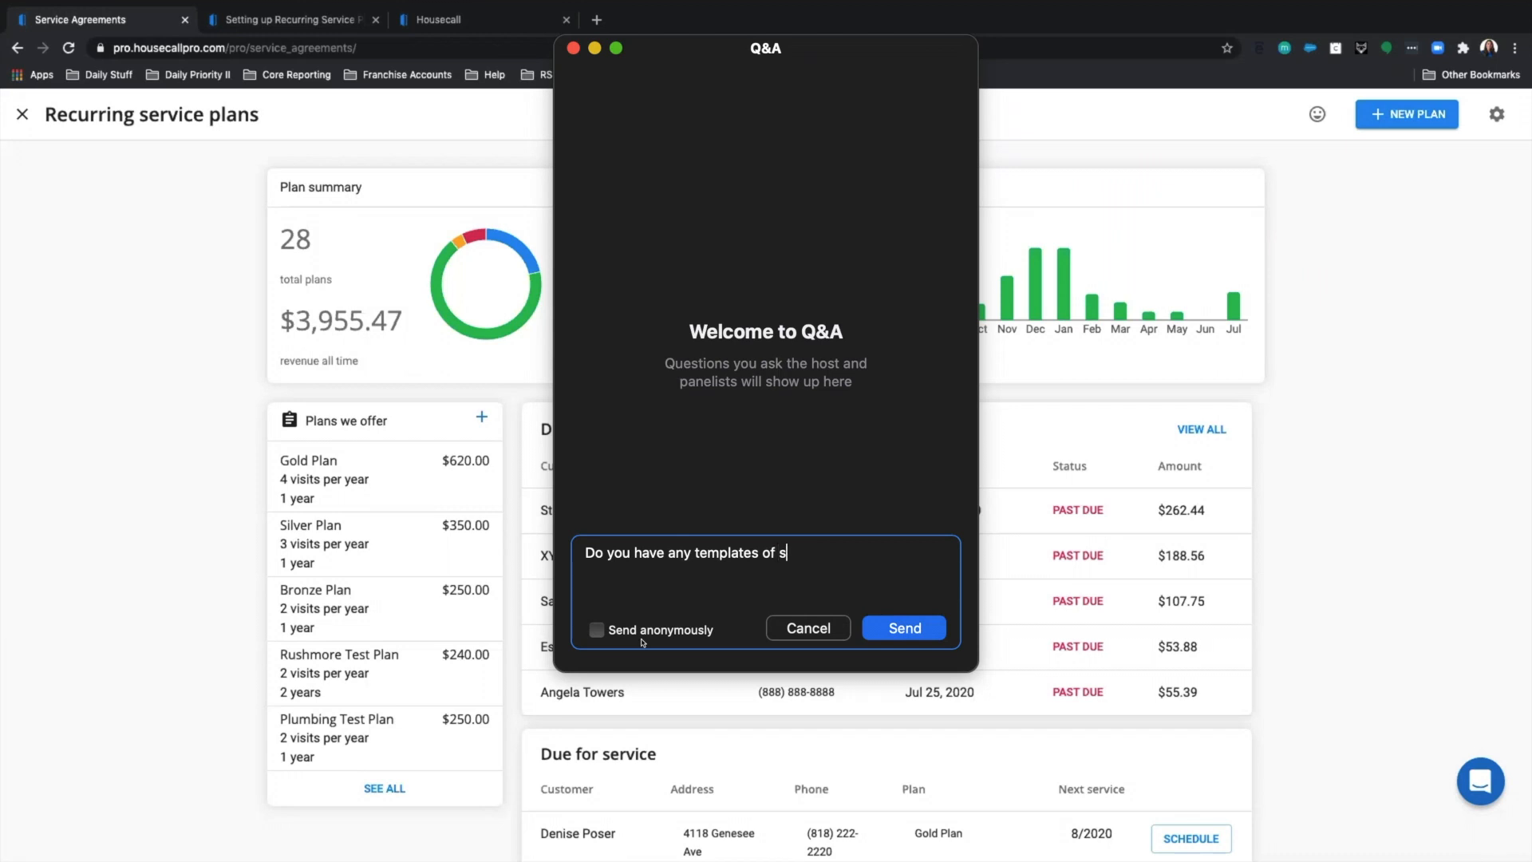
{"action": "type", "text": "ce plans for electr"}
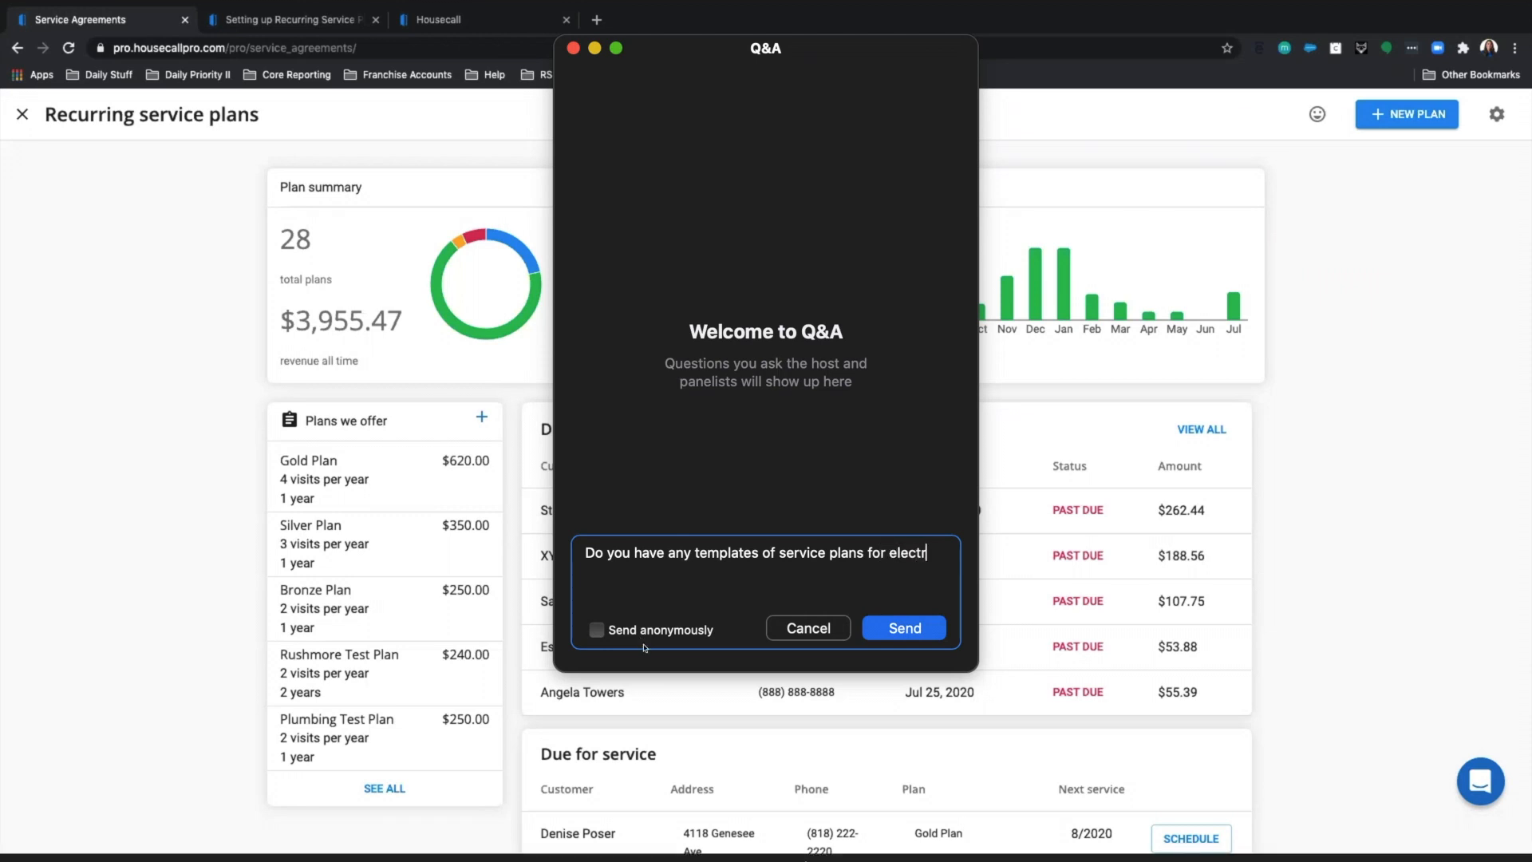
{"action": "type", "text": "ical service"}
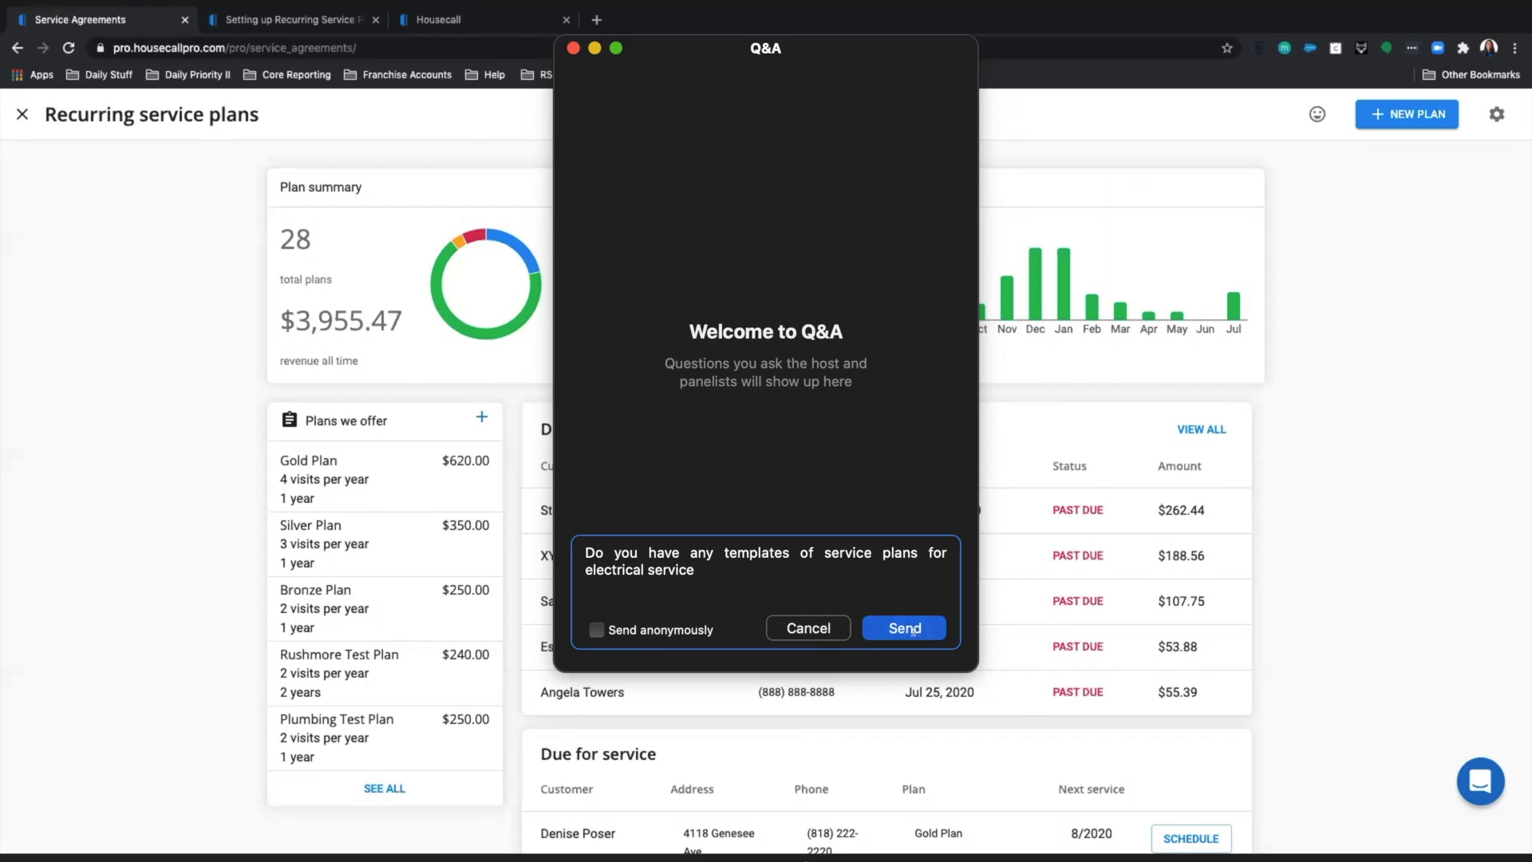
{"action": "left_click", "coordinate": [915, 630]}
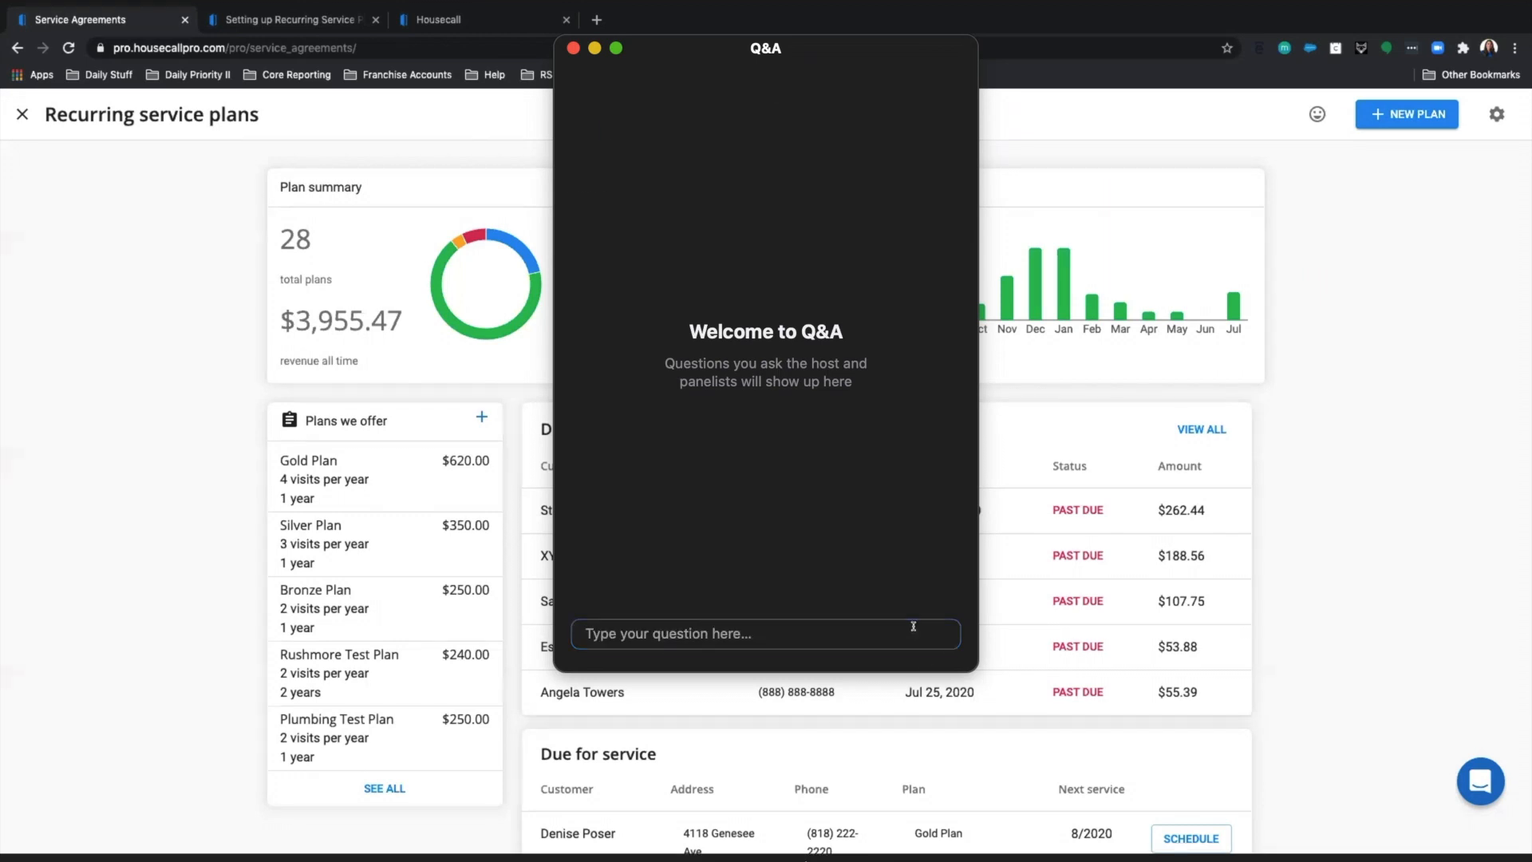
{"action": "left_click", "coordinate": [573, 49]}
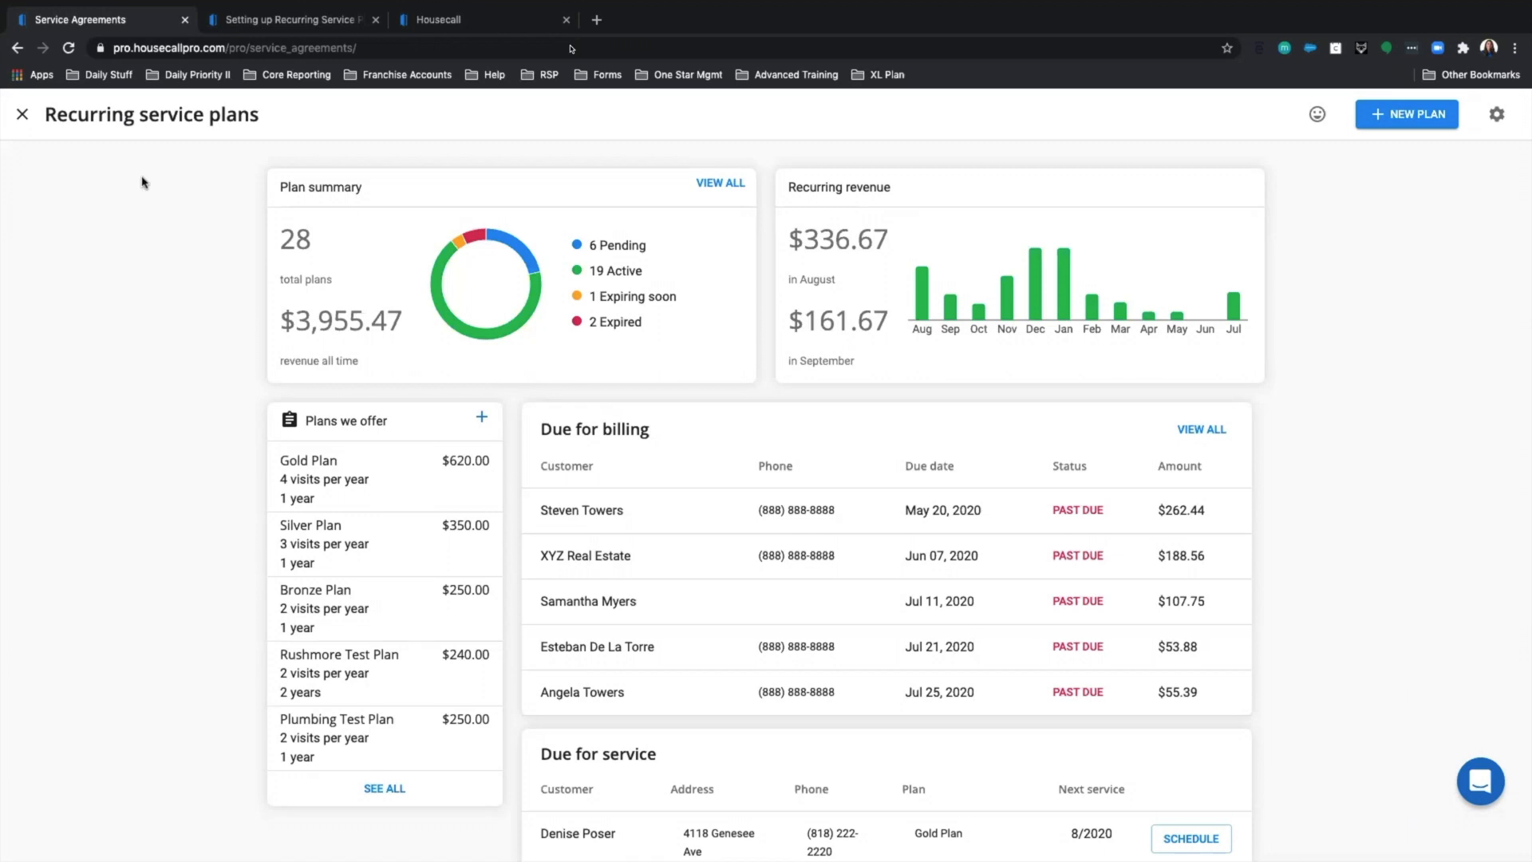
Close Recurring service plans to reach the main dashboard, then open the Help Center.
{"action": "left_click", "coordinate": [22, 114]}
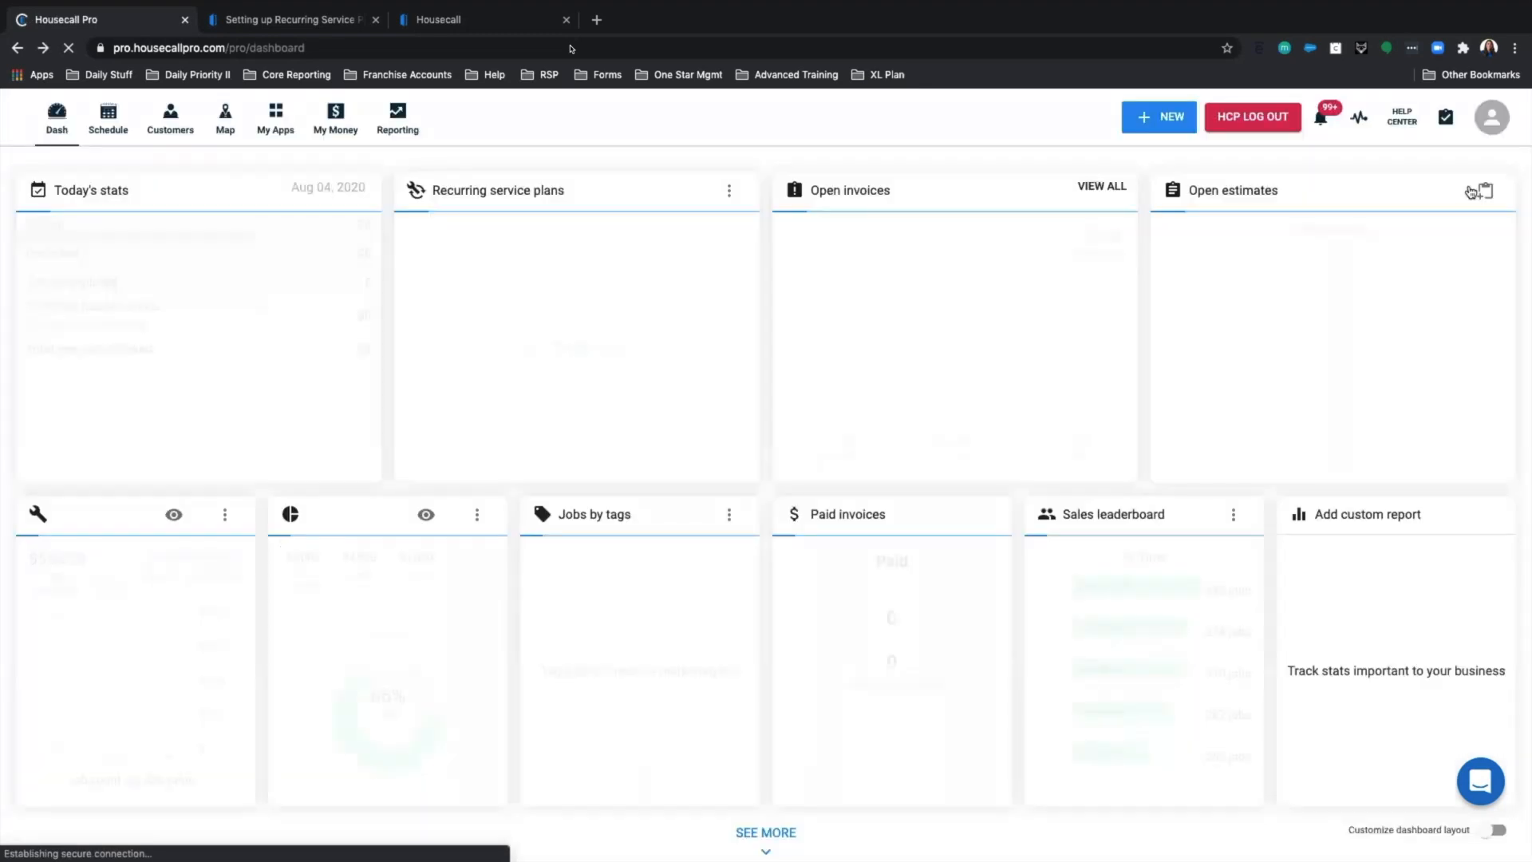
{"action": "left_click", "coordinate": [1397, 120]}
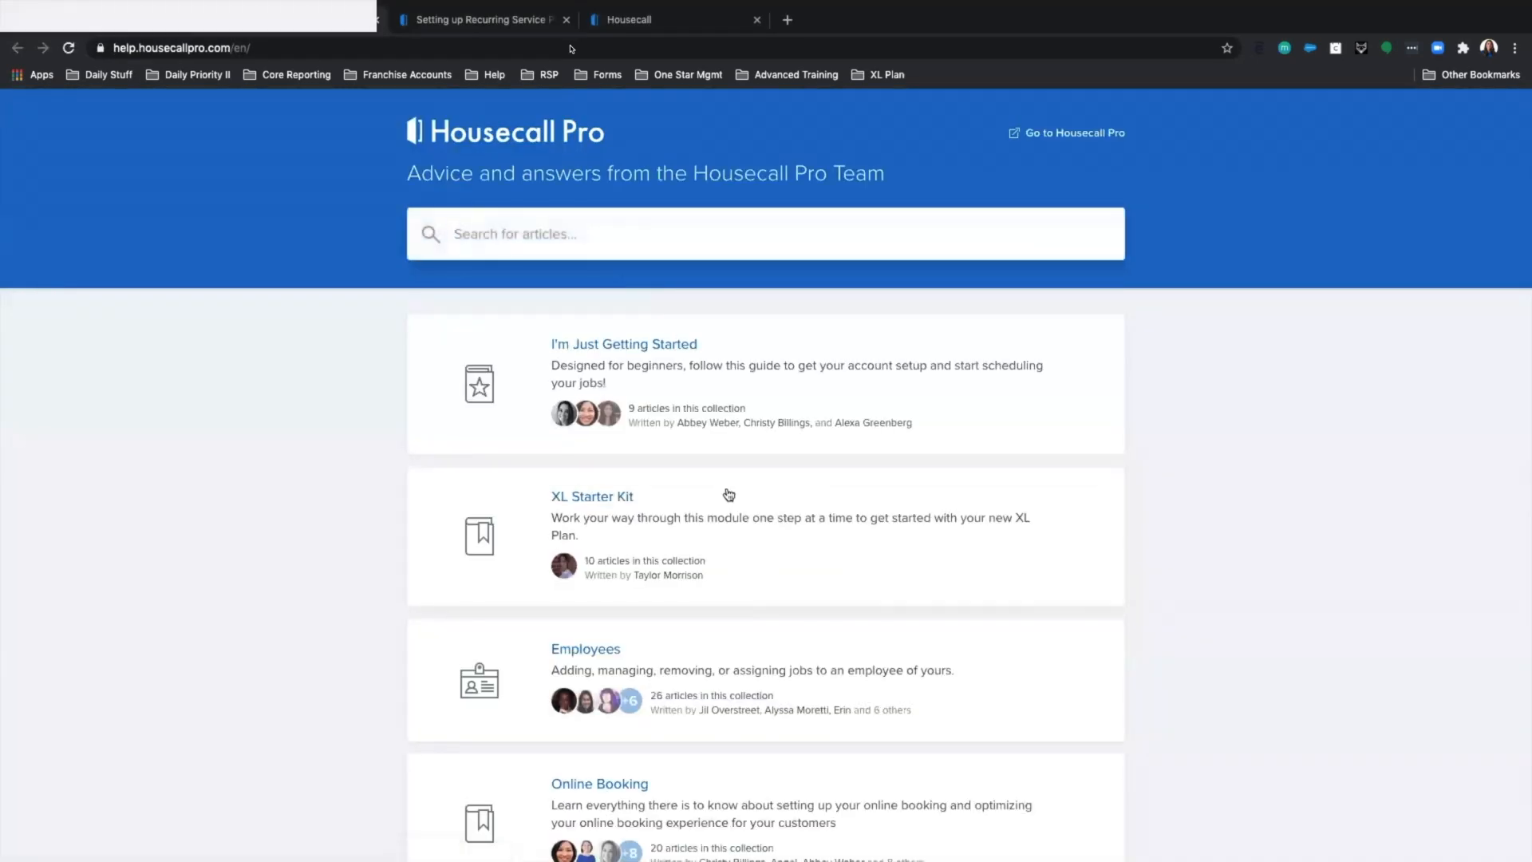
Open the Recurring Service Plans help collection and scroll to its plan templates, including Electrical.
{"action": "scroll", "coordinate": [726, 496], "scroll_direction": "down", "scroll_amount": 5}
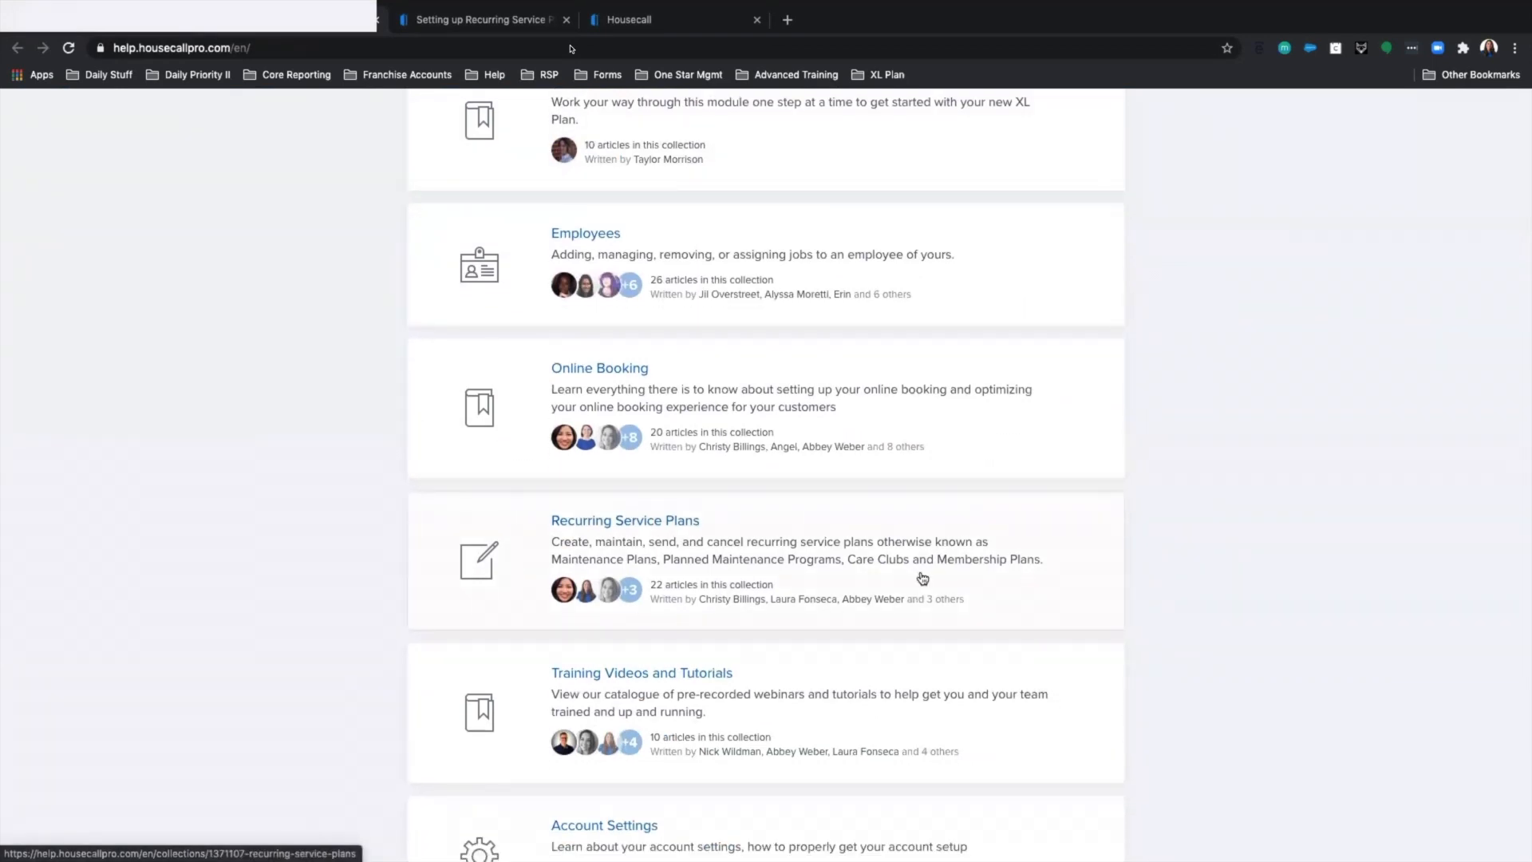
{"action": "left_click", "coordinate": [671, 532]}
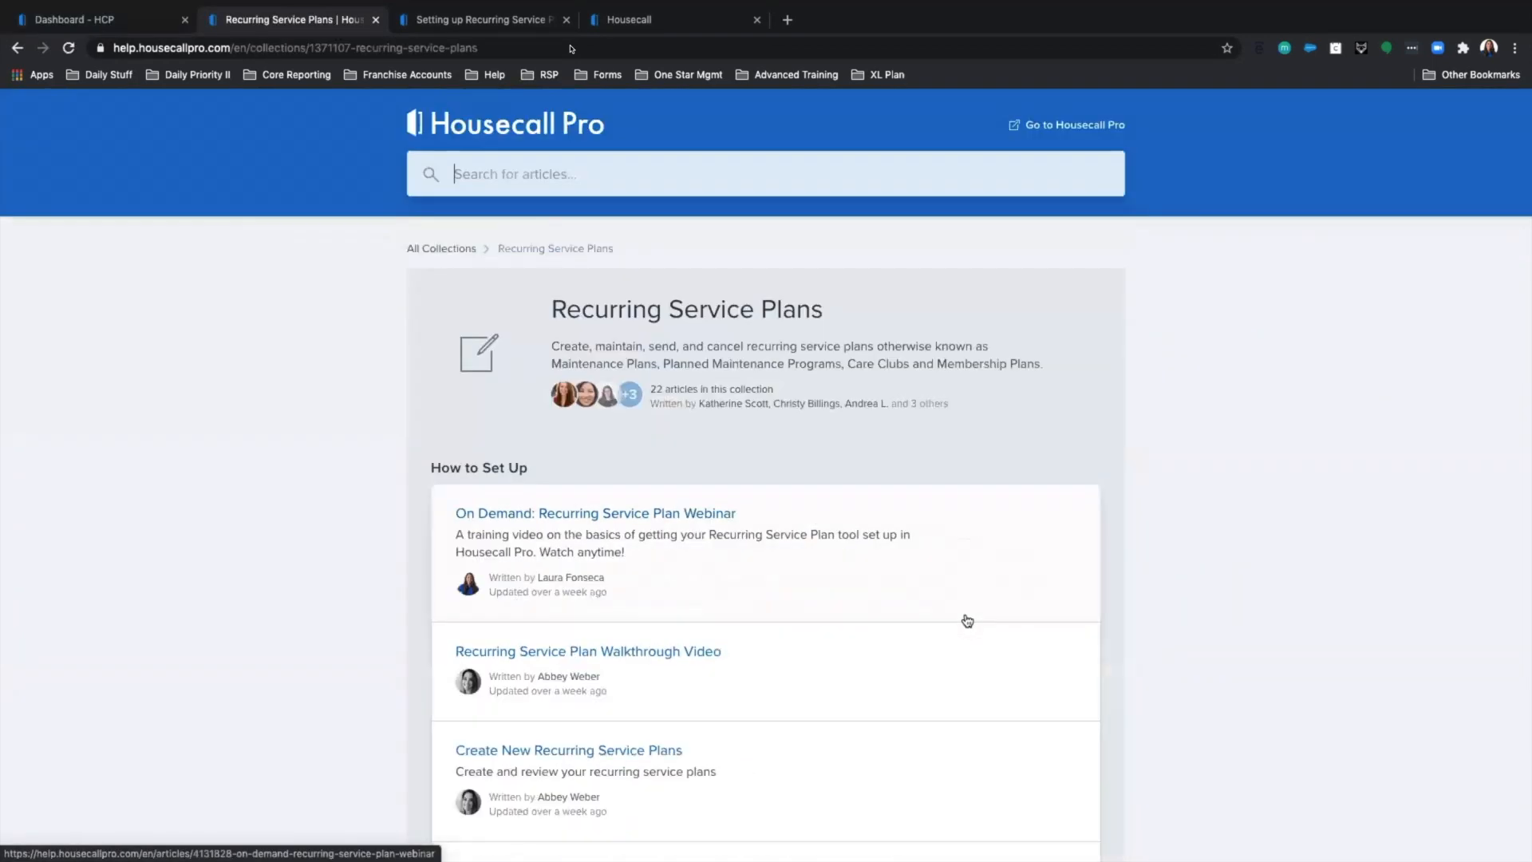
{"action": "scroll", "coordinate": [667, 400], "scroll_direction": "down", "scroll_amount": 3}
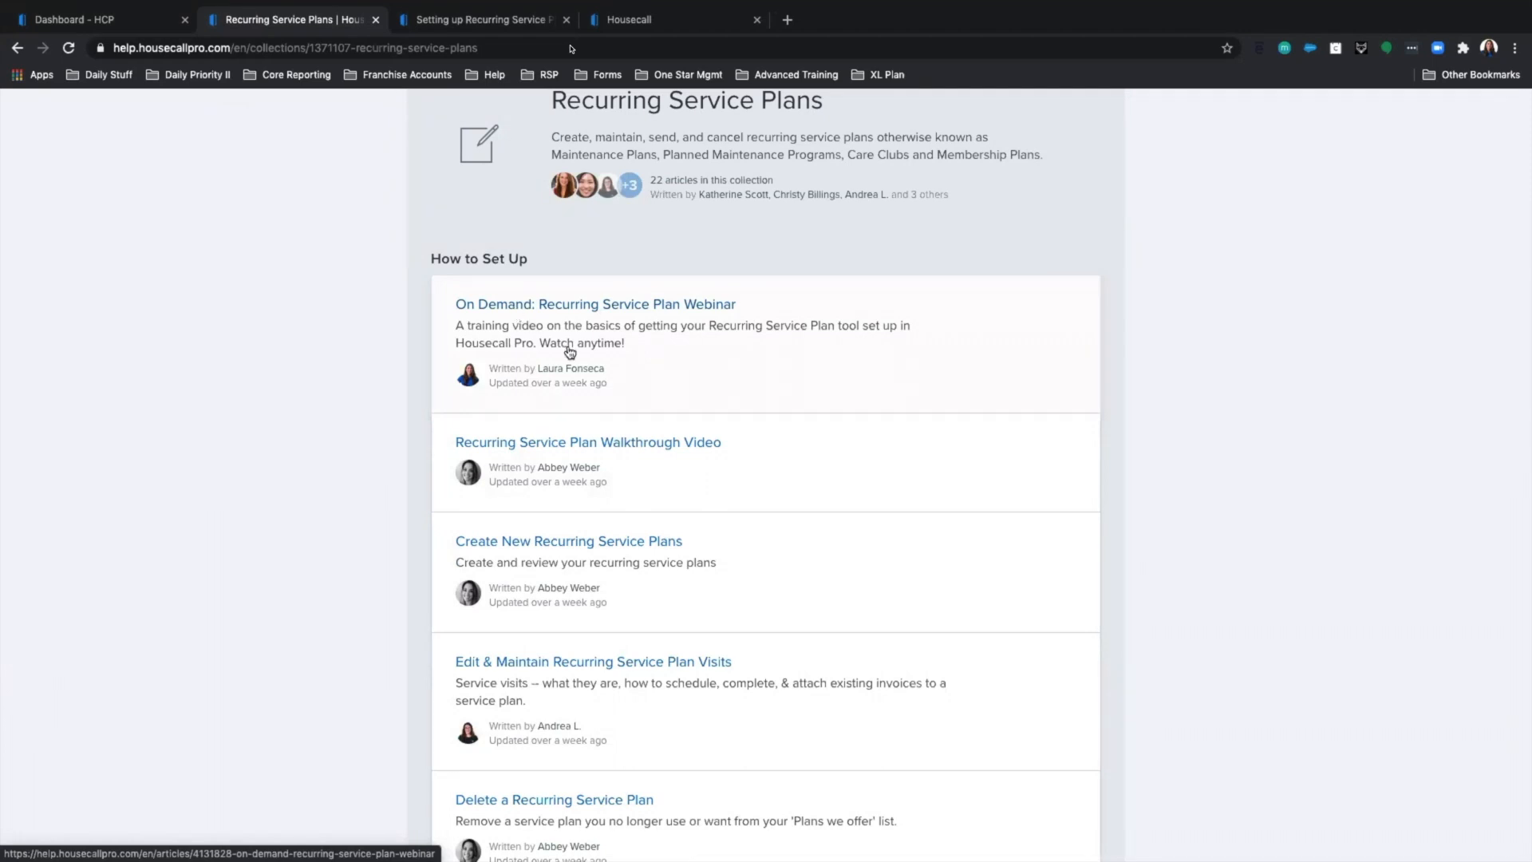
{"action": "scroll", "coordinate": [762, 637], "scroll_direction": "down", "scroll_amount": 3}
{"action": "scroll", "coordinate": [712, 520], "scroll_direction": "down", "scroll_amount": 2}
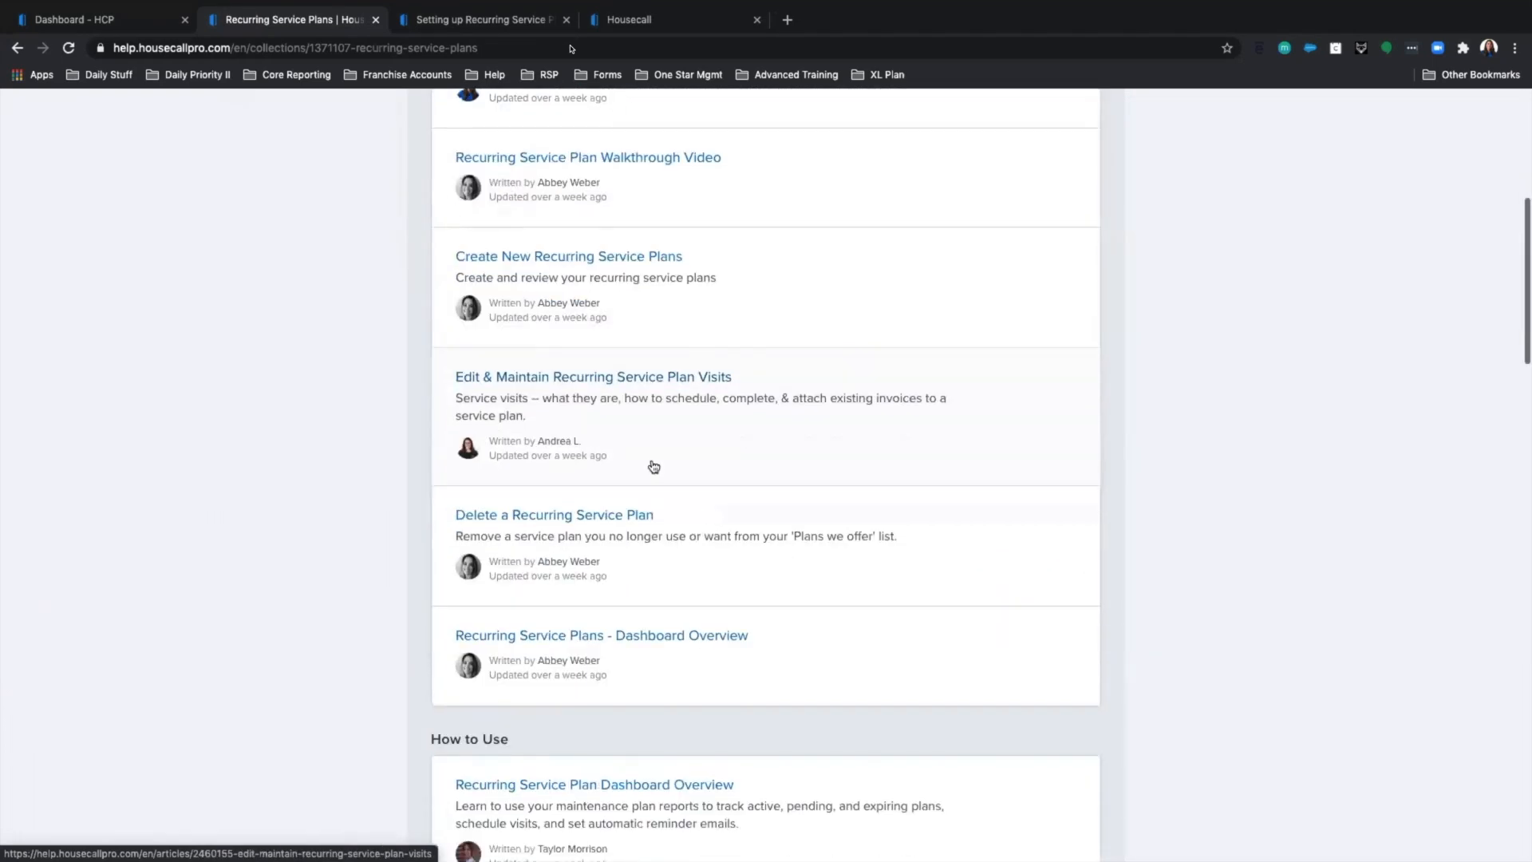
{"action": "scroll", "coordinate": [699, 512], "scroll_direction": "down", "scroll_amount": 7}
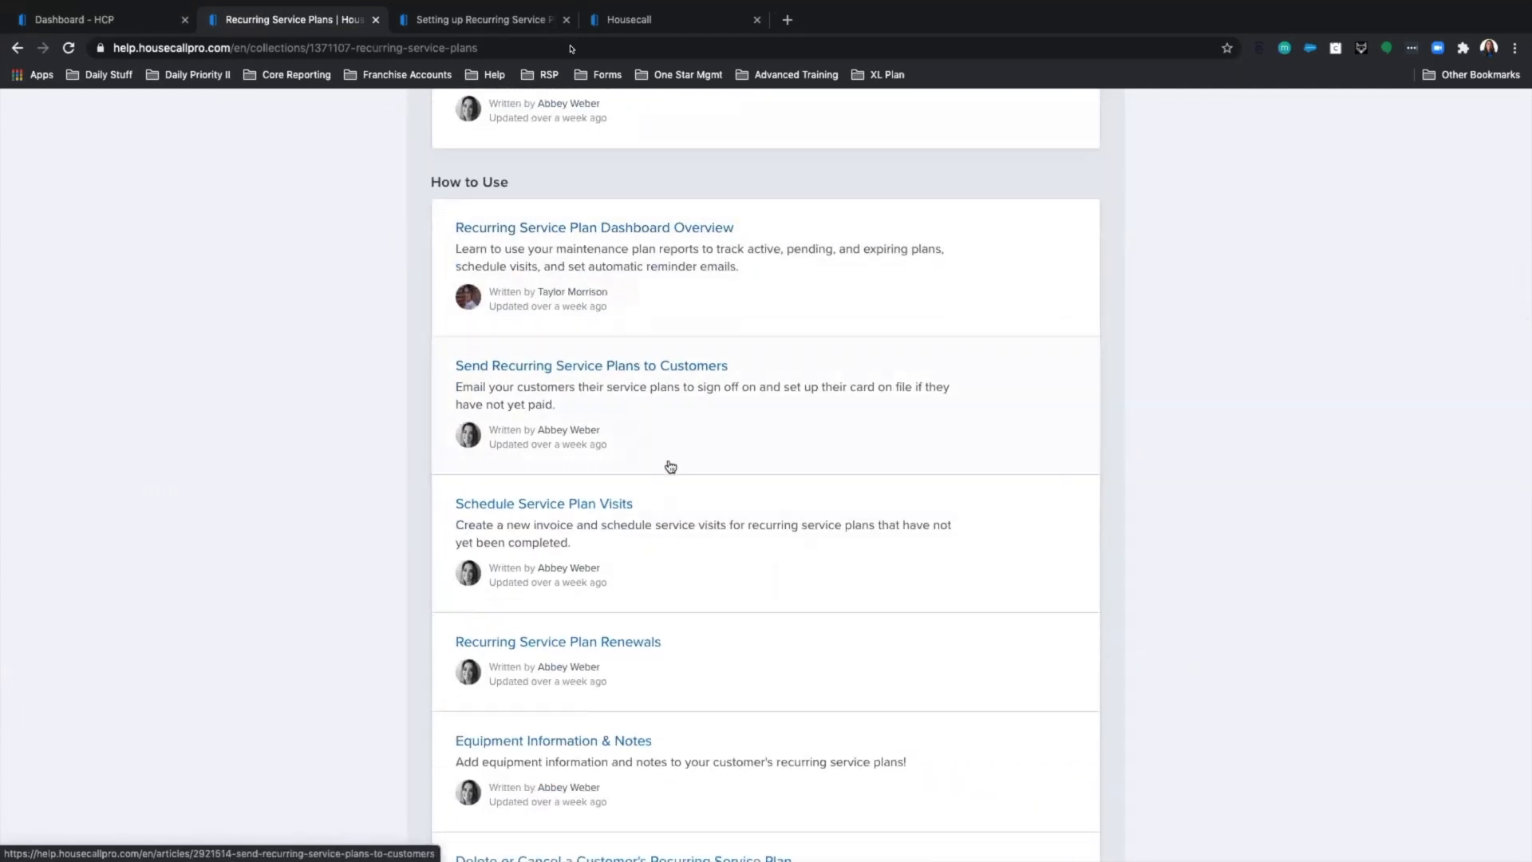
{"action": "scroll", "coordinate": [670, 469], "scroll_direction": "down", "scroll_amount": 2}
{"action": "scroll", "coordinate": [658, 495], "scroll_direction": "down", "scroll_amount": 7}
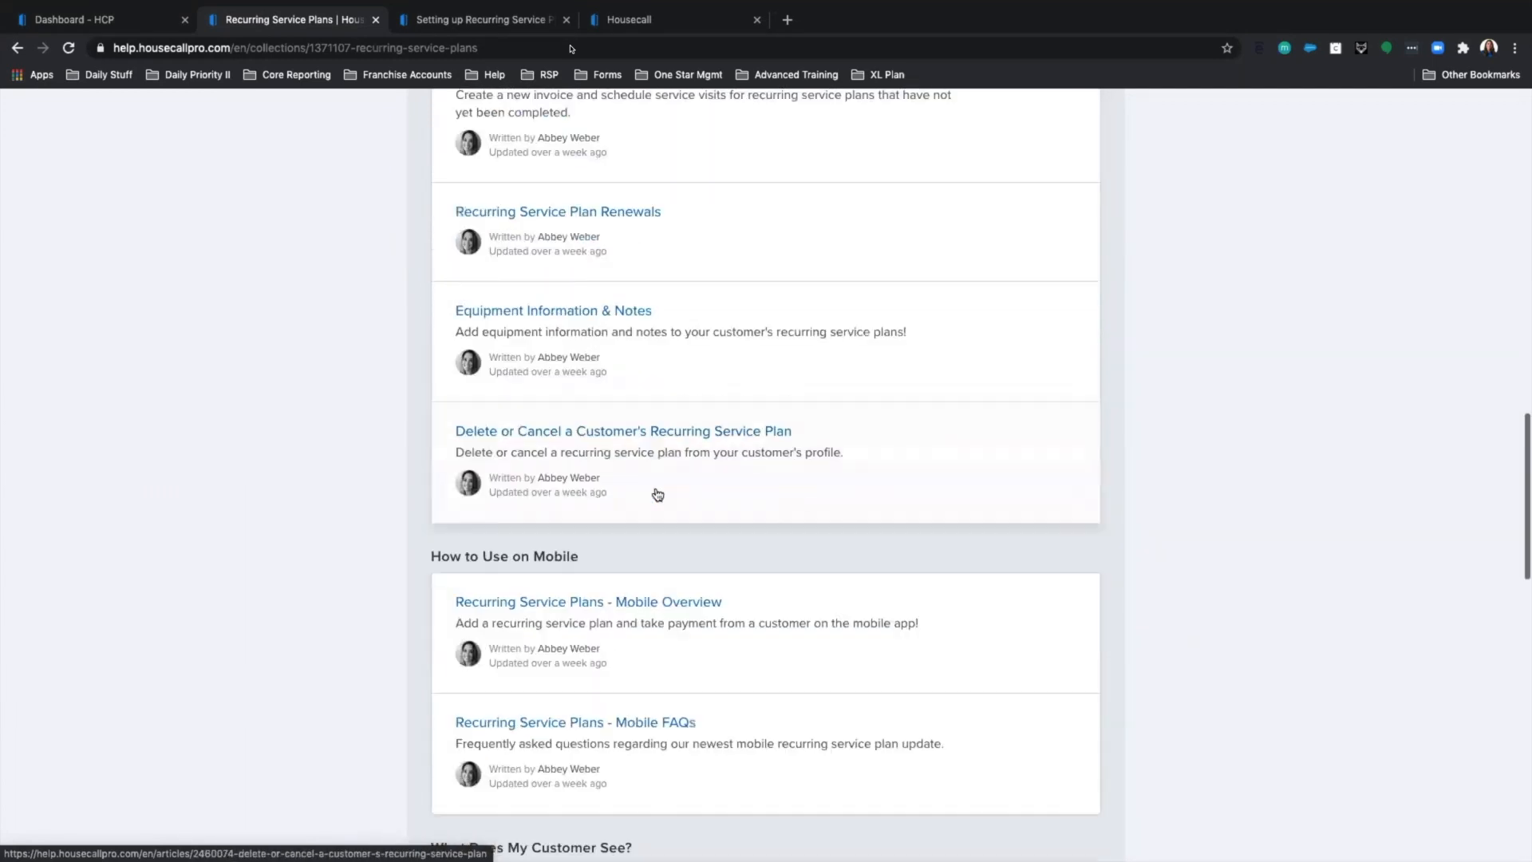
{"action": "scroll", "coordinate": [658, 493], "scroll_direction": "down", "scroll_amount": 1}
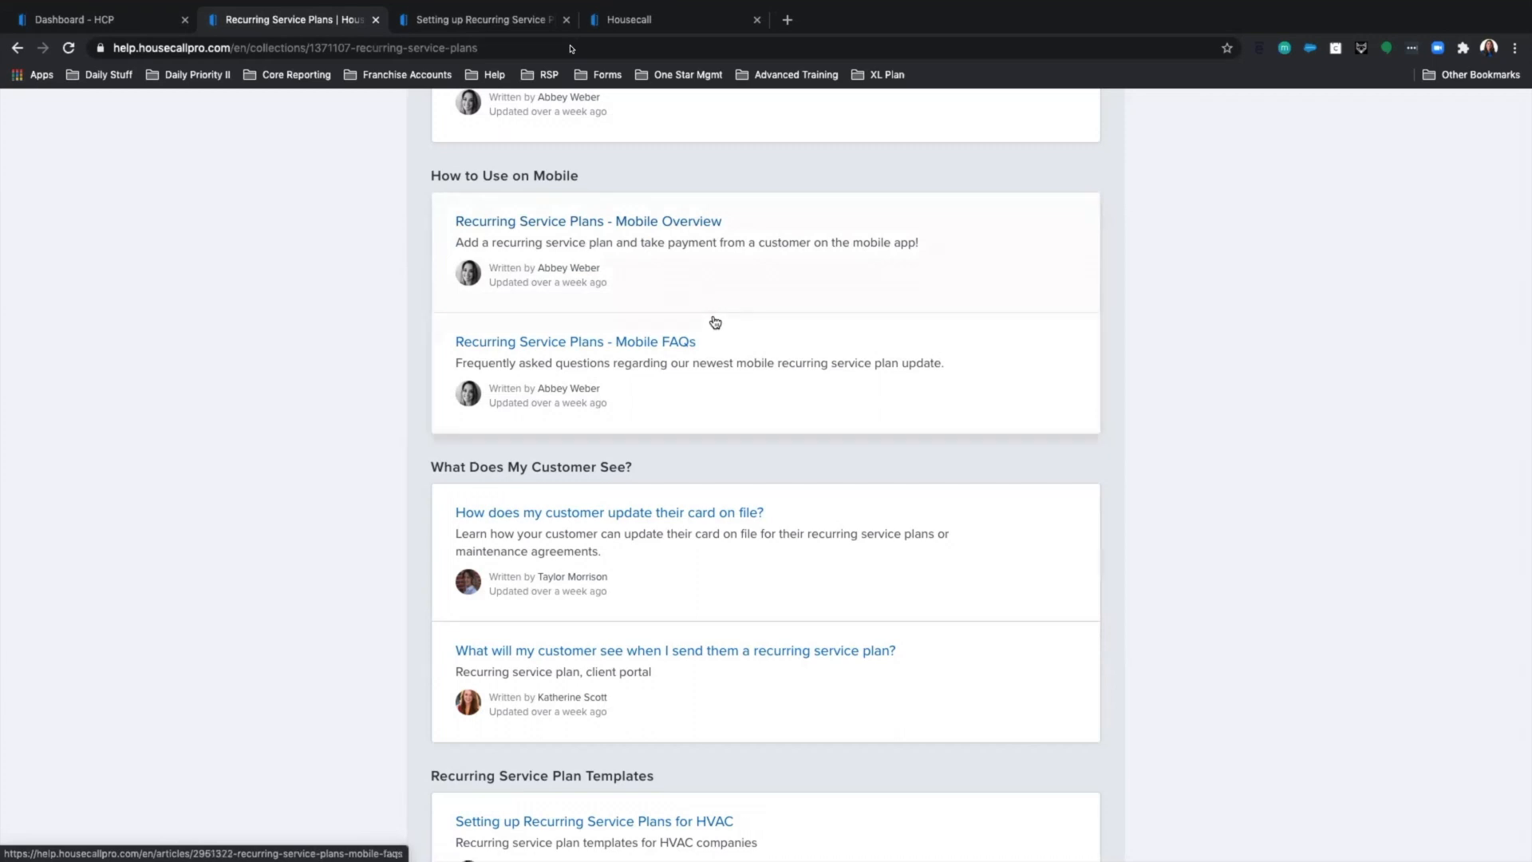
{"action": "scroll", "coordinate": [724, 344], "scroll_direction": "down", "scroll_amount": 6}
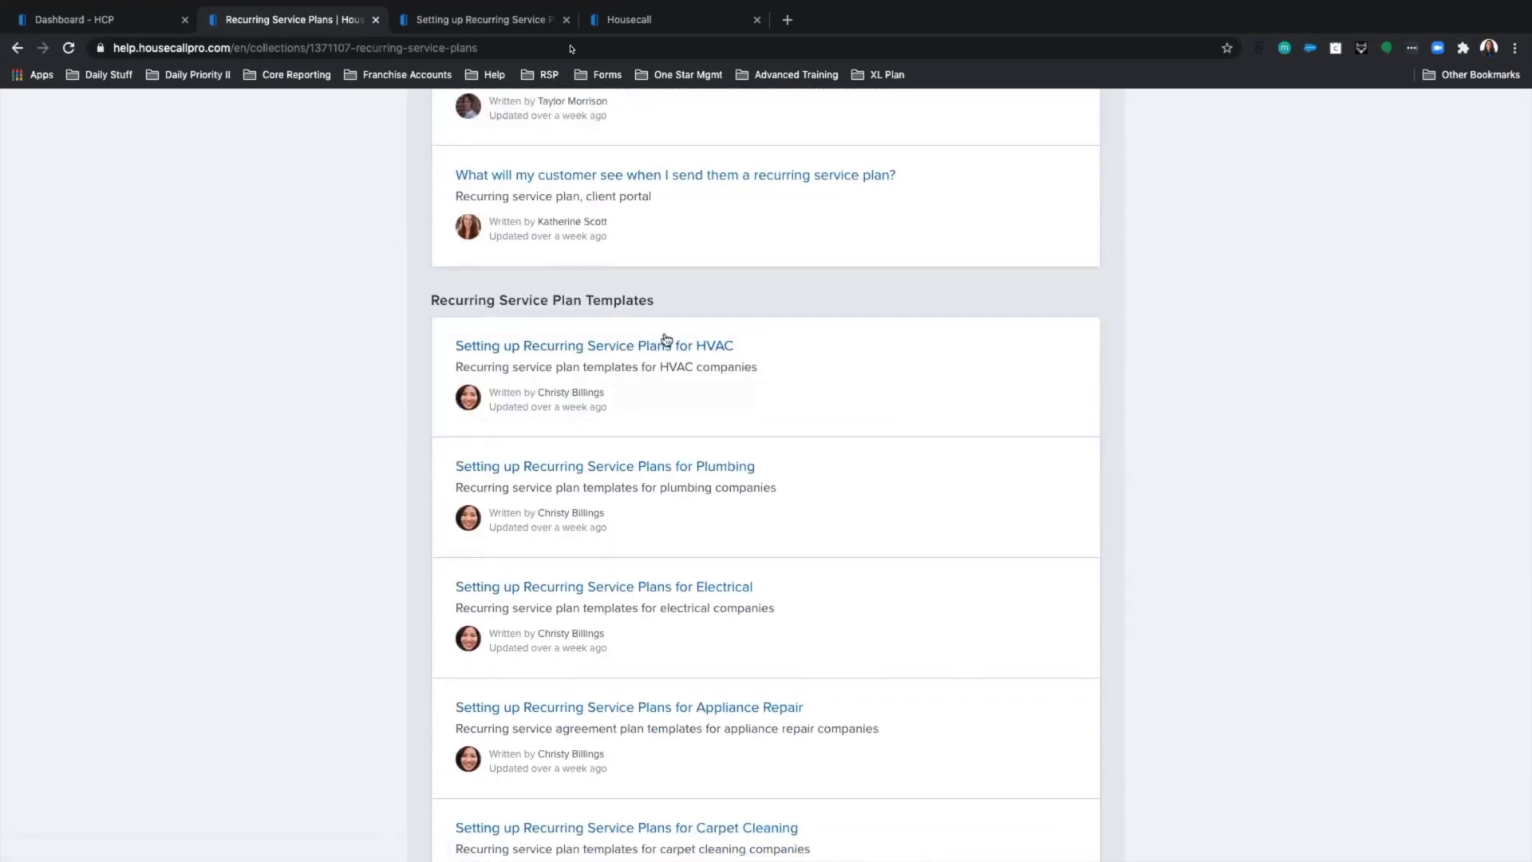
{"action": "scroll", "coordinate": [670, 339], "scroll_direction": "down", "scroll_amount": 1}
Copy the Recurring Service Plans collection's web address from the address bar.
{"action": "left_click", "coordinate": [315, 47]}
{"action": "right_click", "coordinate": [316, 49]}
{"action": "left_click", "coordinate": [367, 177]}
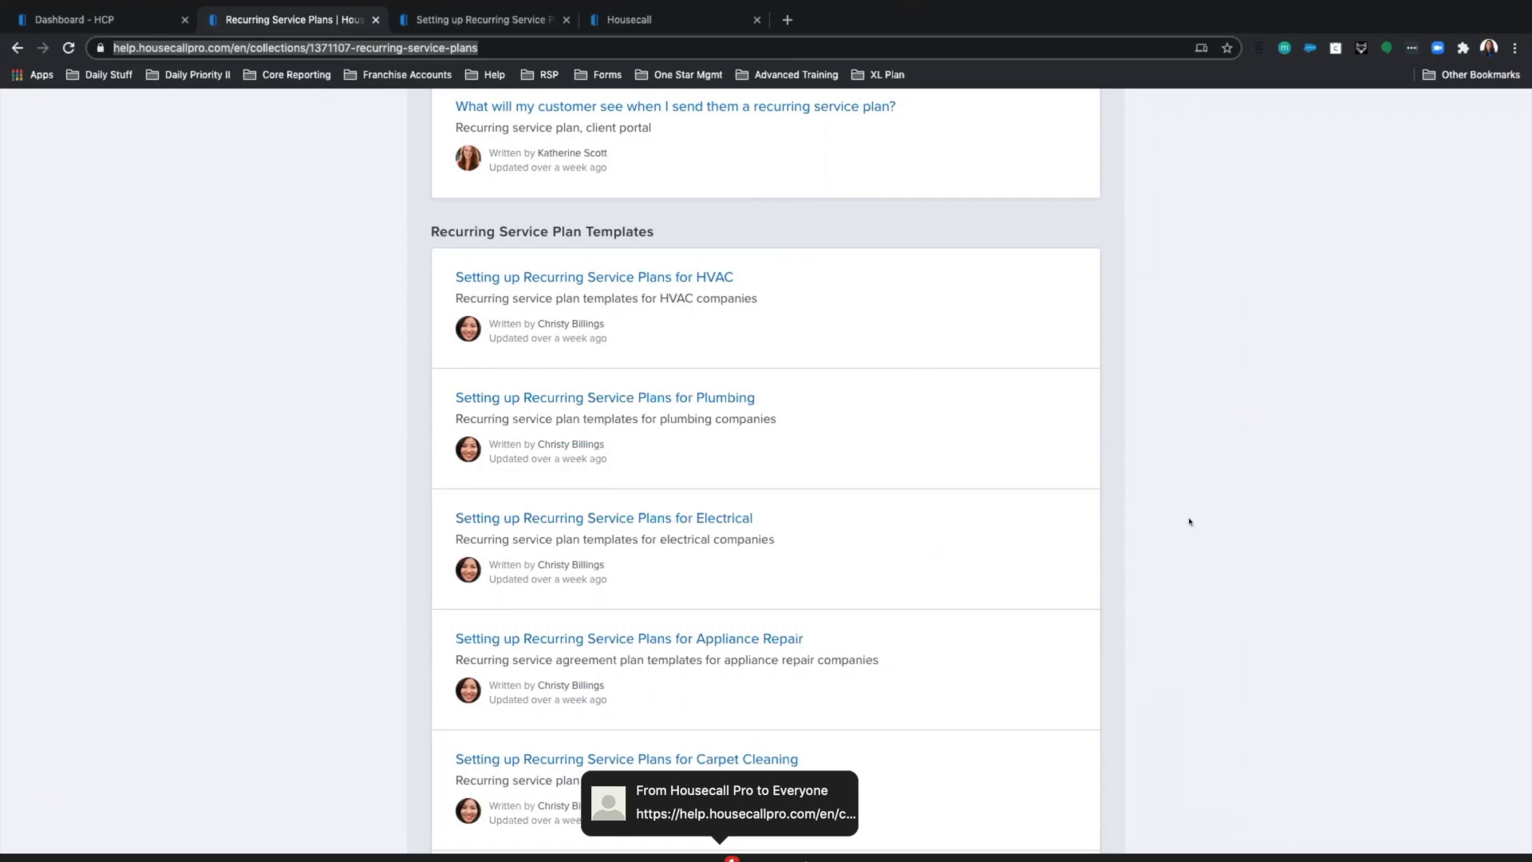
Switch between the help collection and dashboard tabs, ending on the Dashboard - HCP tab.
{"action": "left_click", "coordinate": [102, 30]}
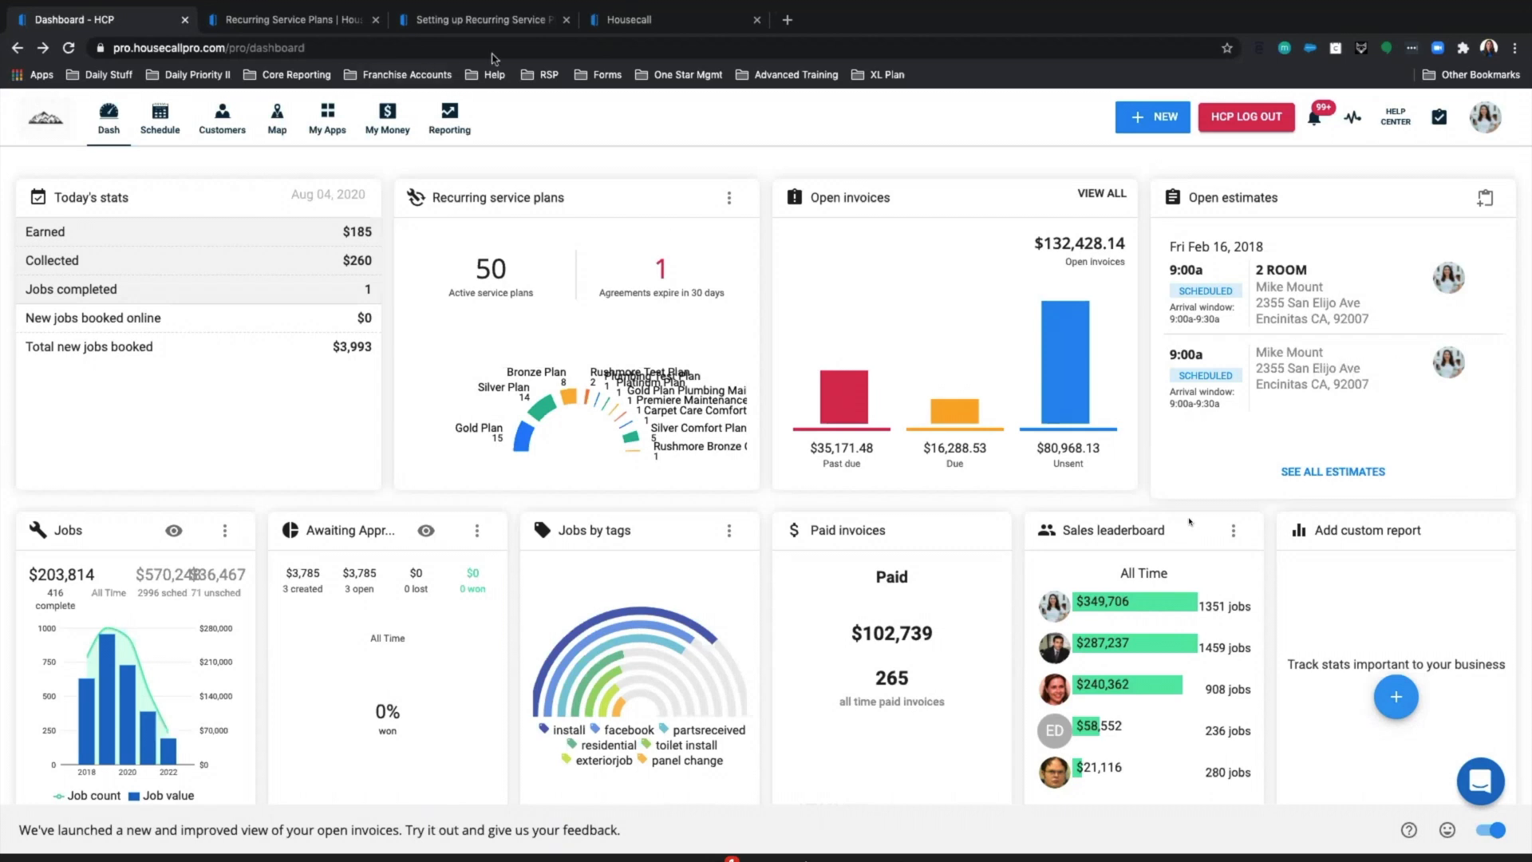
{"action": "left_click", "coordinate": [478, 24]}
{"action": "left_click", "coordinate": [316, 24]}
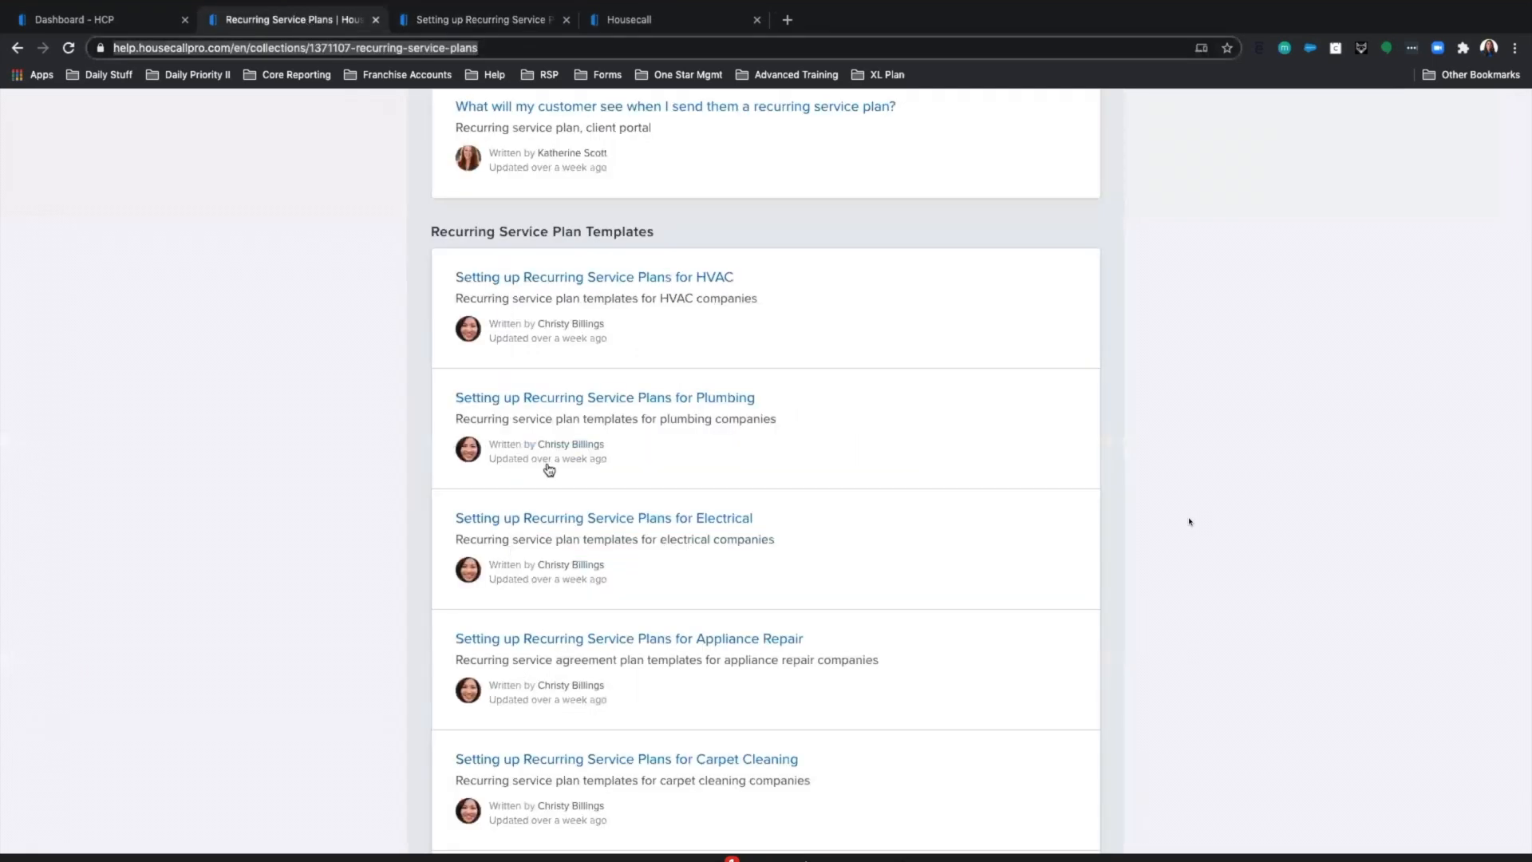
{"action": "scroll", "coordinate": [590, 447], "scroll_direction": "down", "scroll_amount": 1}
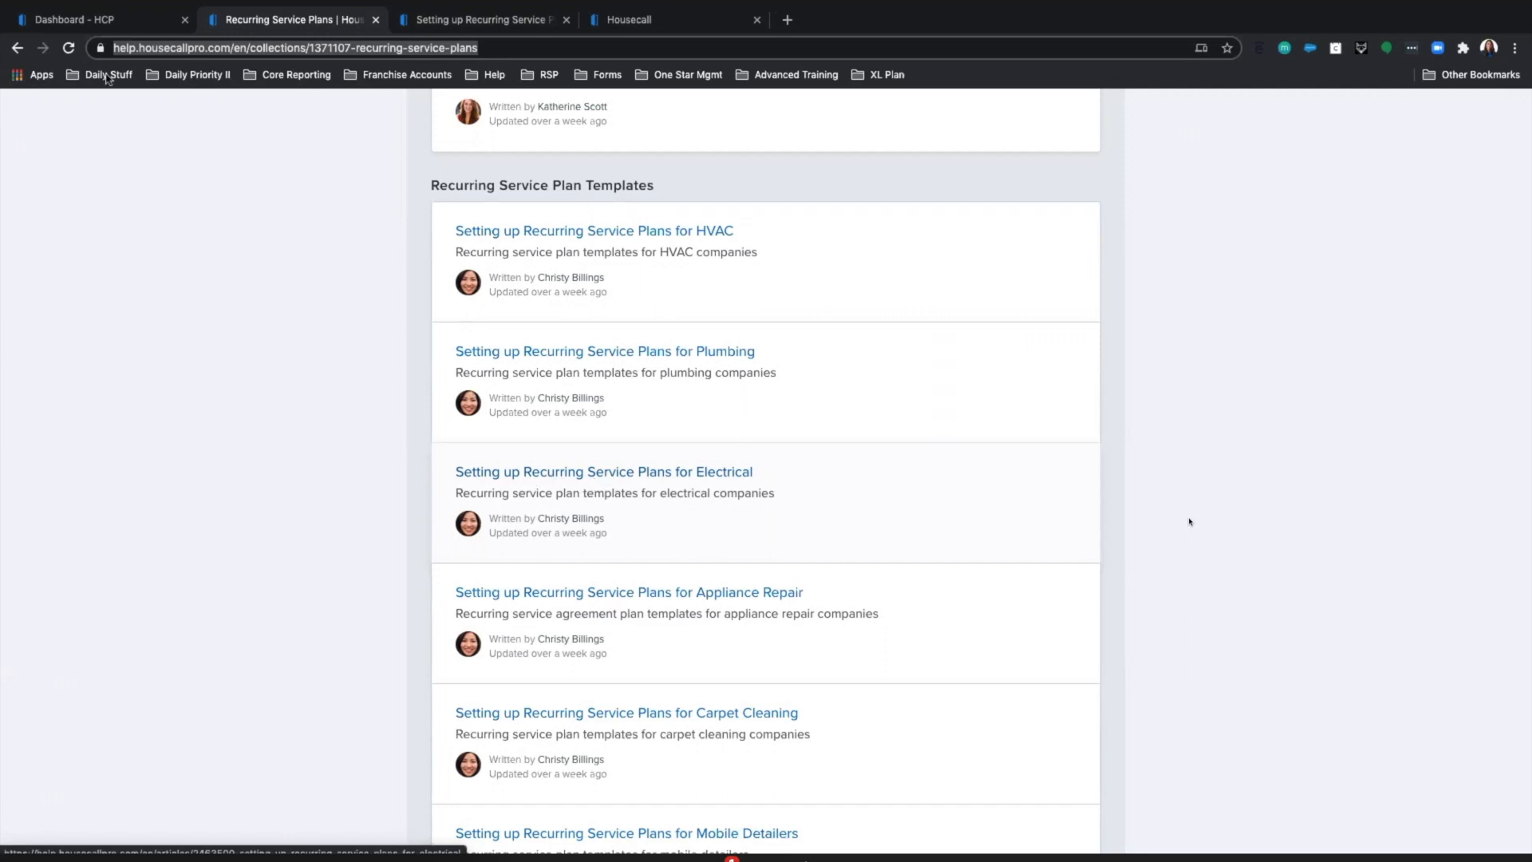
{"action": "left_click", "coordinate": [94, 27]}
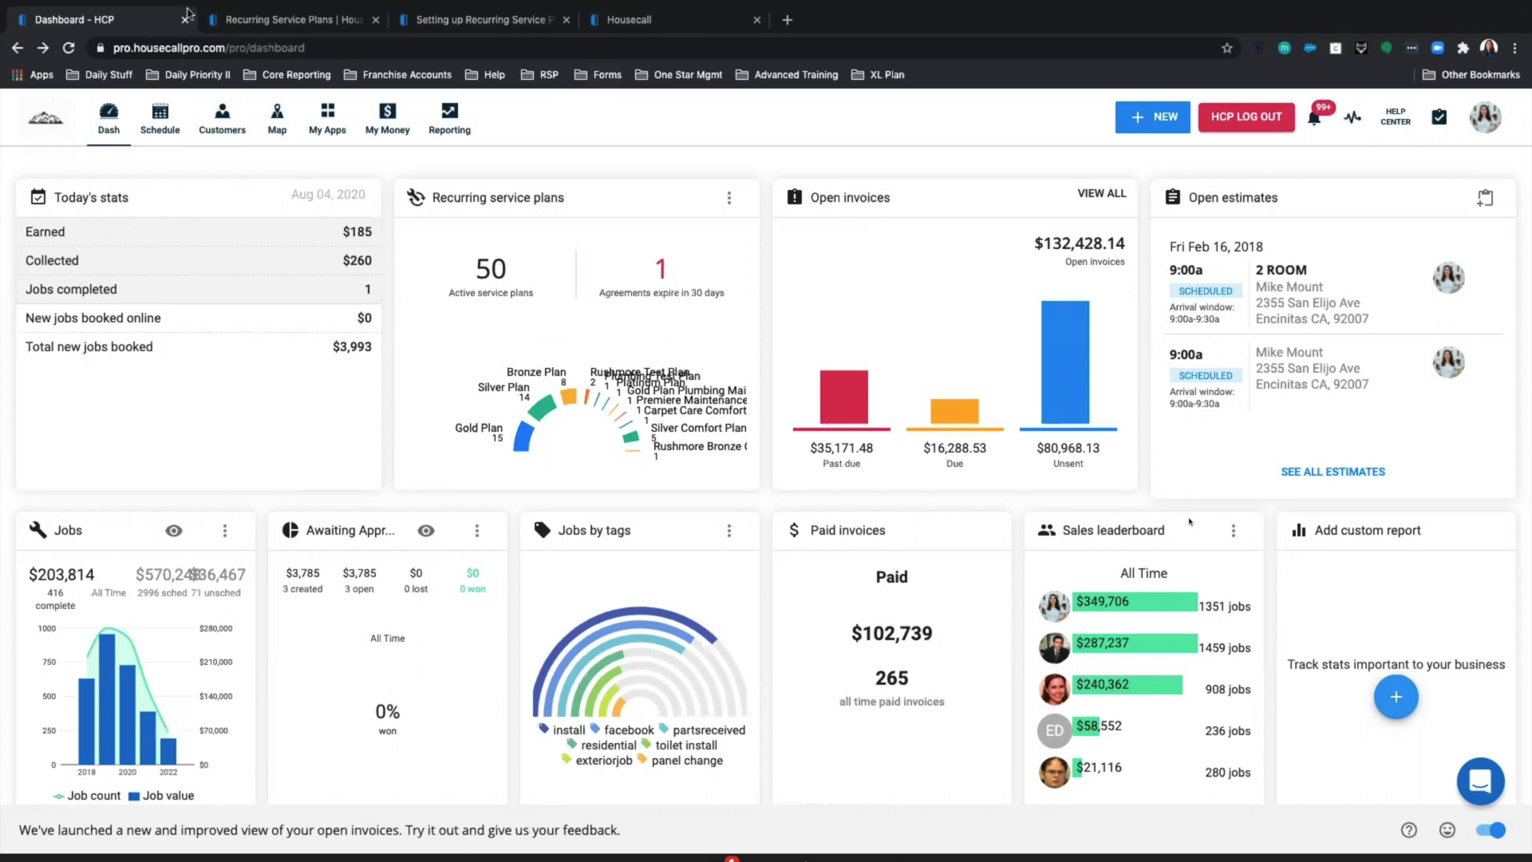
Exit full screen and, in the mobile app, start job payment and add a service plan.
{"action": "mouse_move", "coordinate": [59, 8]}
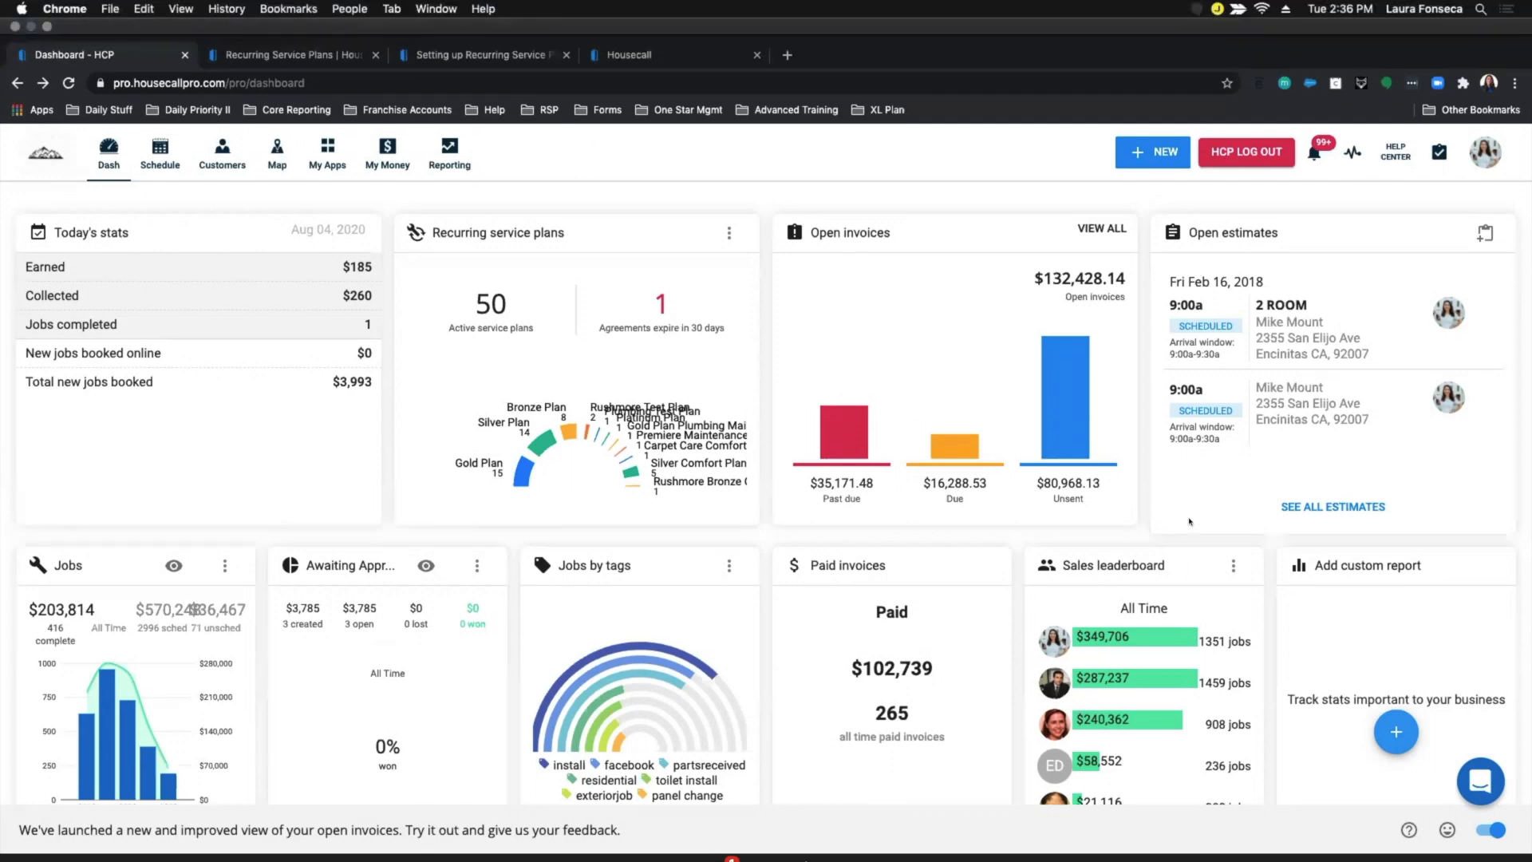
{"action": "left_click", "coordinate": [48, 26]}
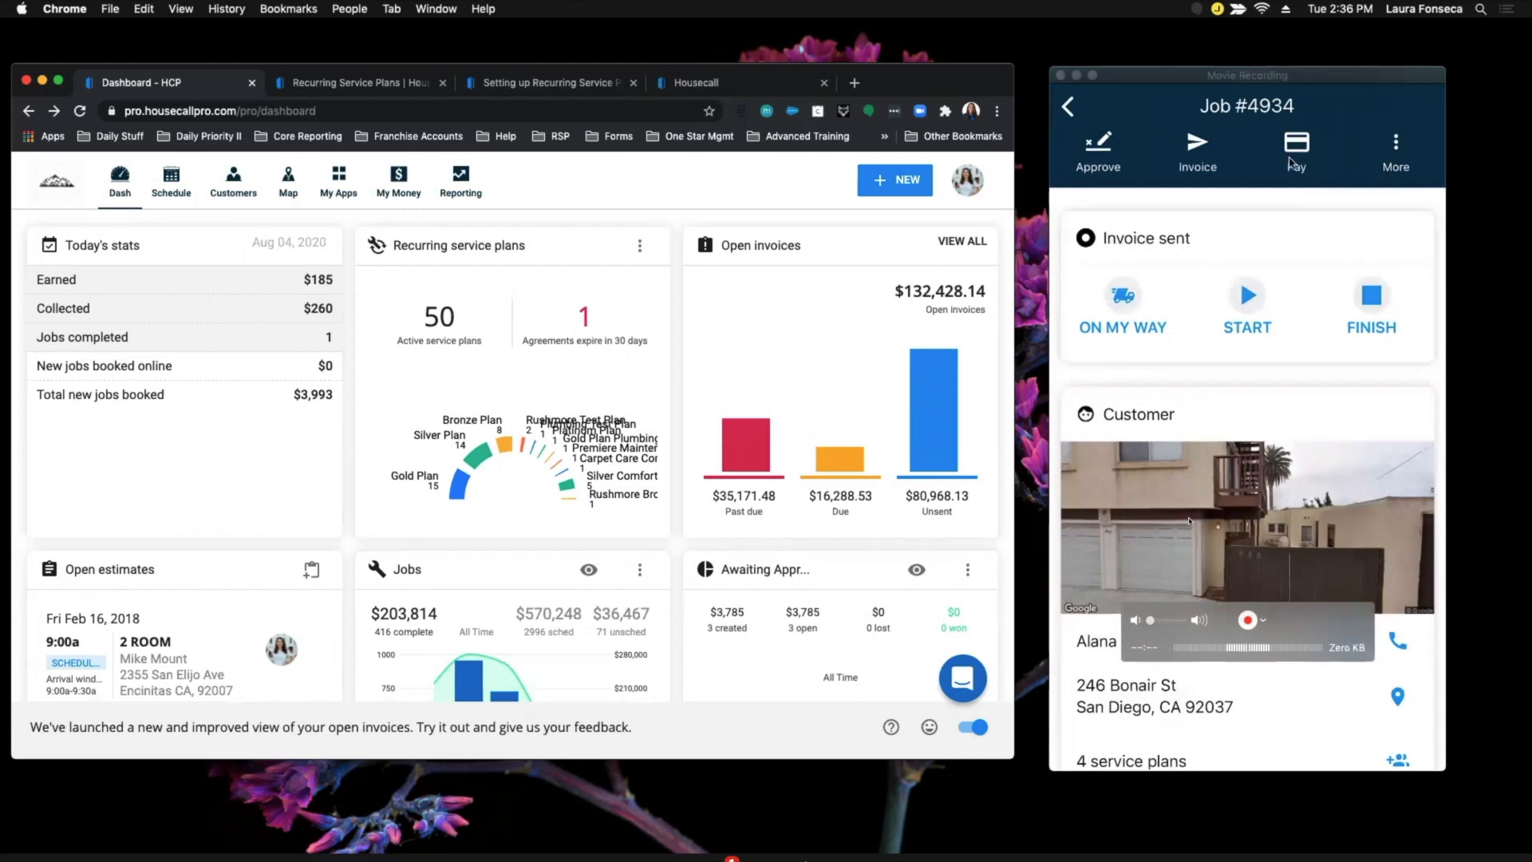
{"action": "left_click", "coordinate": [1297, 165]}
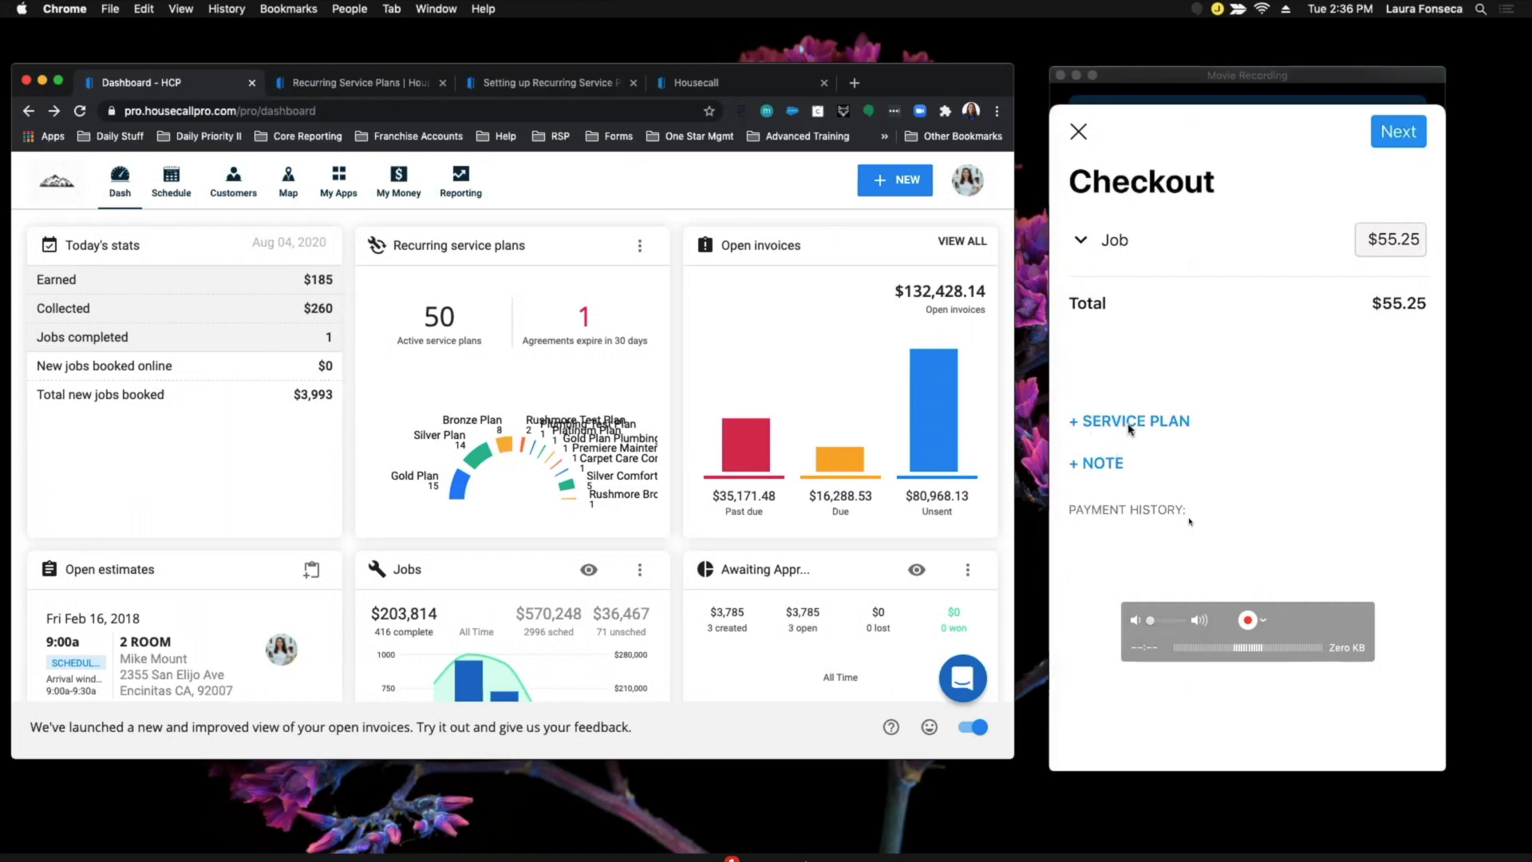
{"action": "left_click", "coordinate": [1130, 429]}
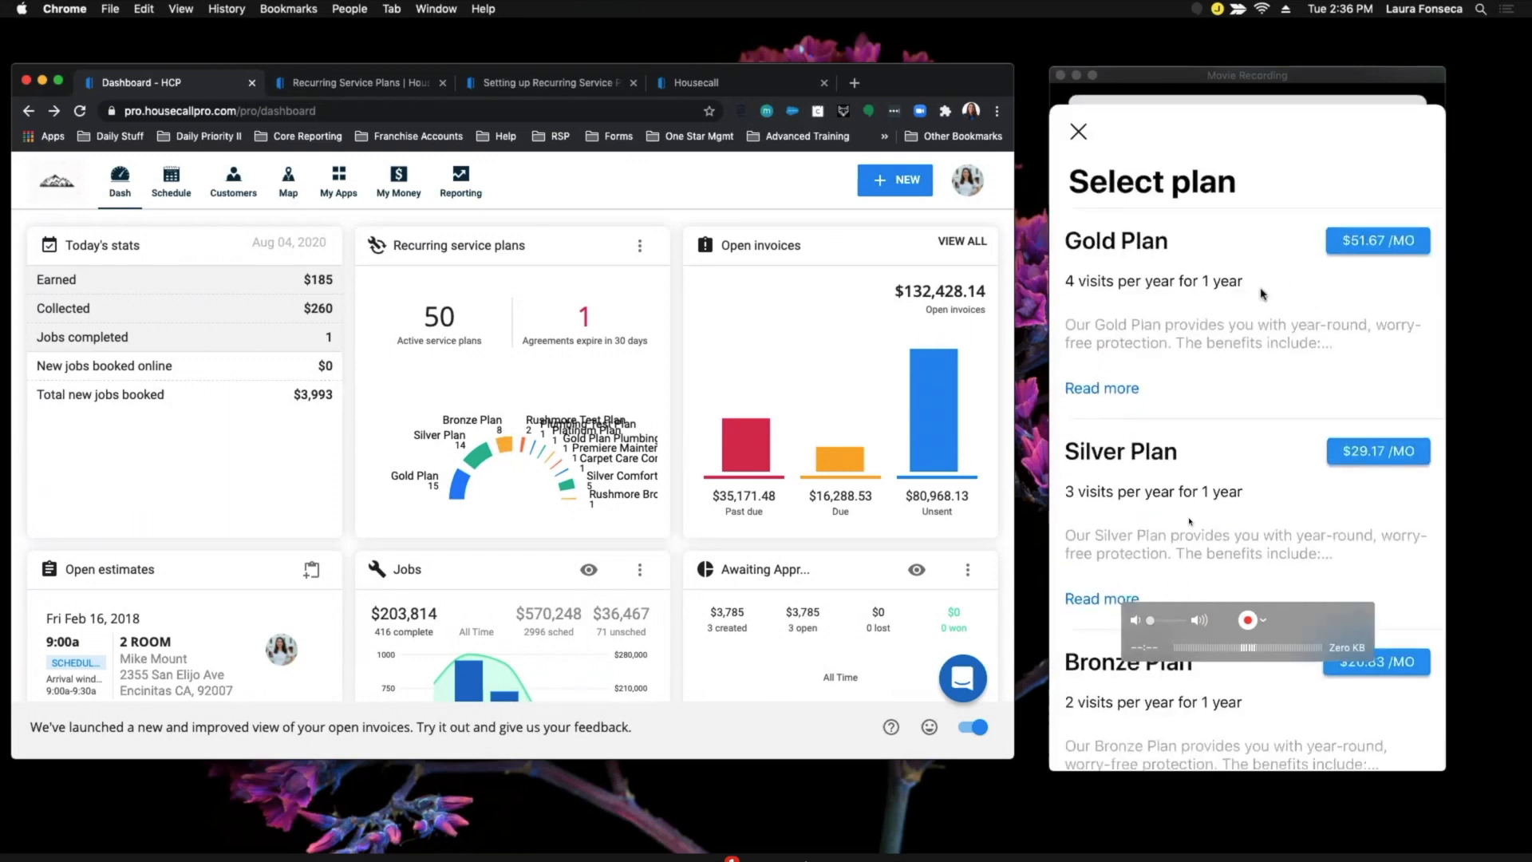
{"action": "scroll", "coordinate": [1217, 292], "scroll_direction": "down", "scroll_amount": 3}
{"action": "scroll", "coordinate": [1217, 292], "scroll_direction": "down", "scroll_amount": 4}
{"action": "scroll", "coordinate": [1217, 292], "scroll_direction": "up", "scroll_amount": 4}
{"action": "scroll", "coordinate": [1441, 246], "scroll_direction": "up", "scroll_amount": 3}
Buy the Gold Plan starting Tue Aug 04, 2020 and continue to billing cycle.
{"action": "left_click", "coordinate": [1093, 392]}
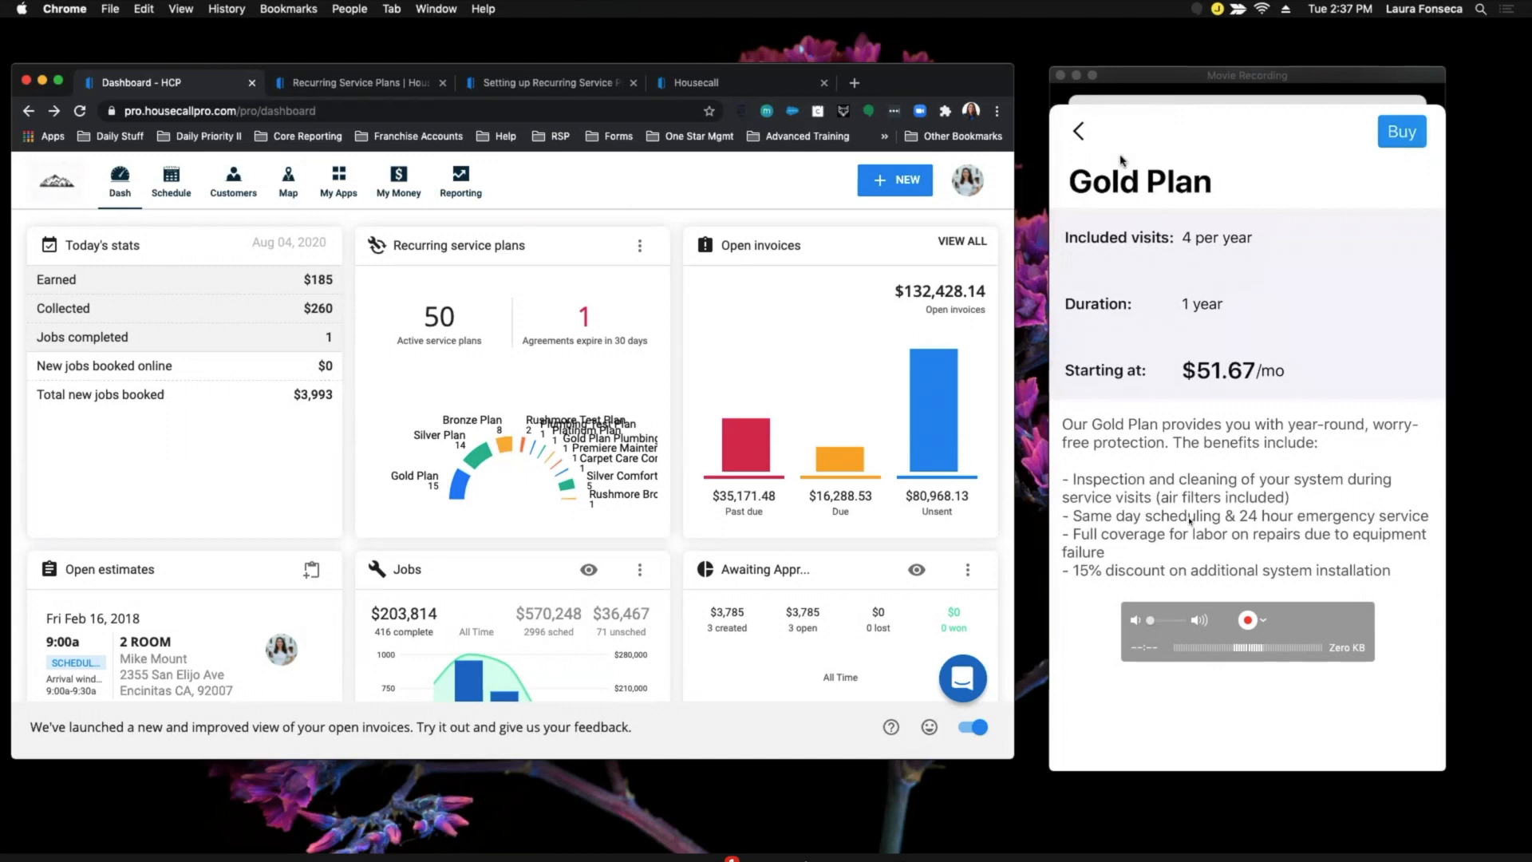
{"action": "left_click", "coordinate": [1402, 136]}
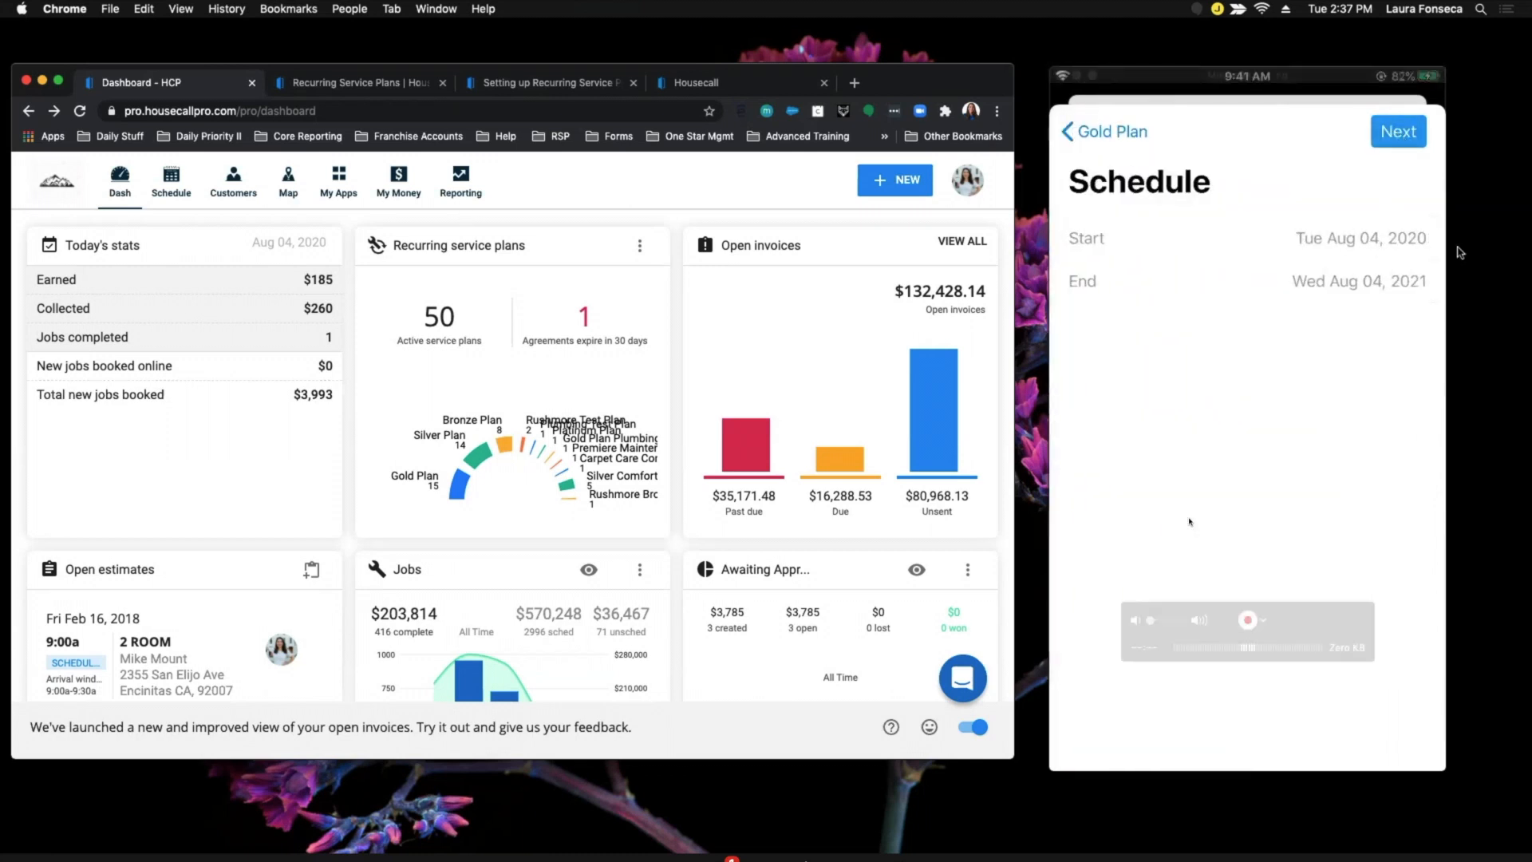
{"action": "left_click", "coordinate": [1353, 249]}
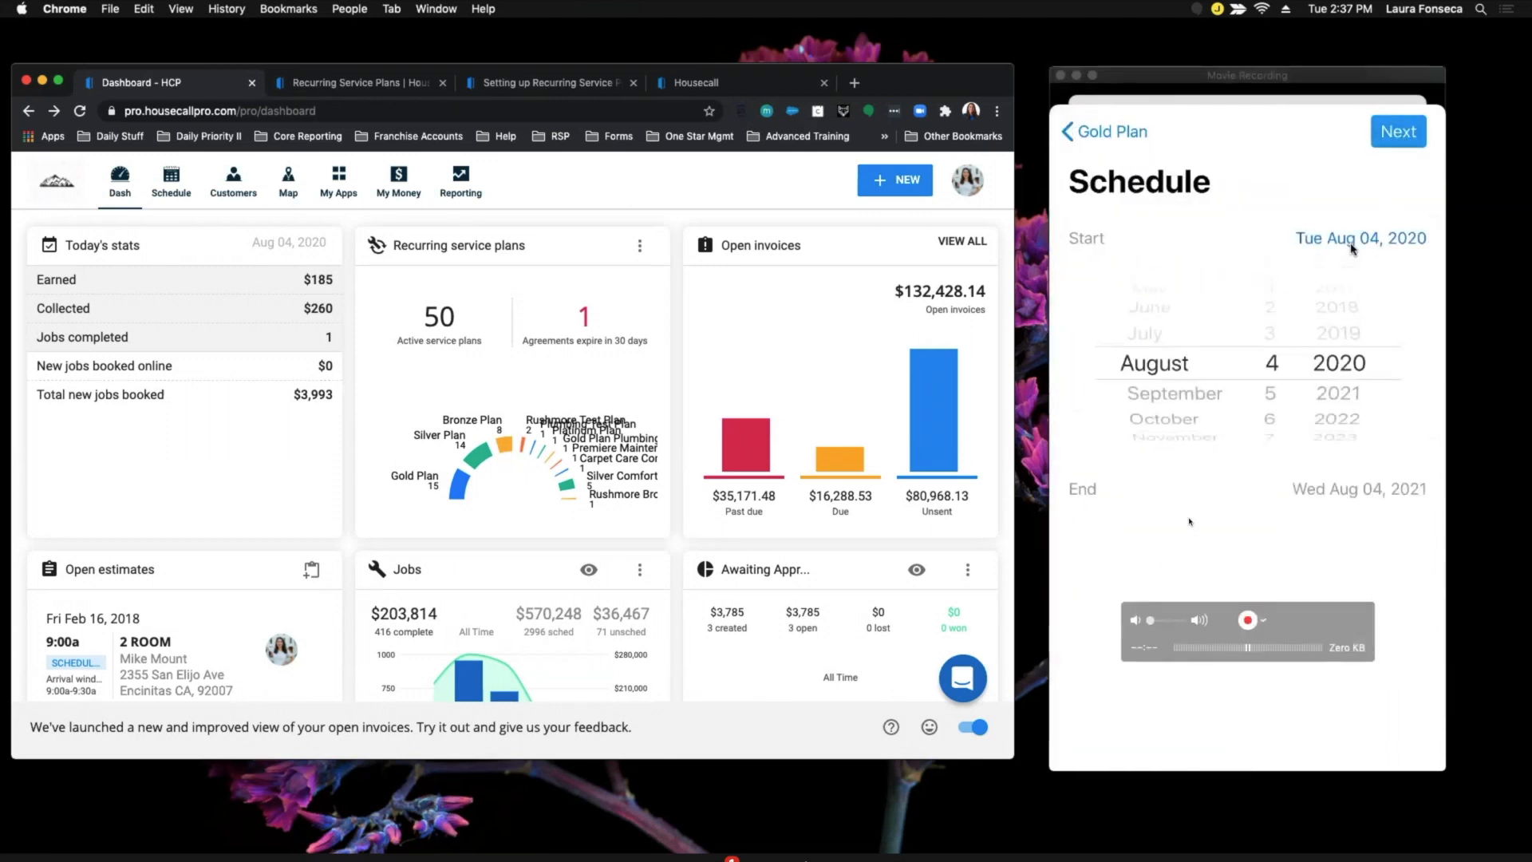
{"action": "left_click", "coordinate": [1398, 131]}
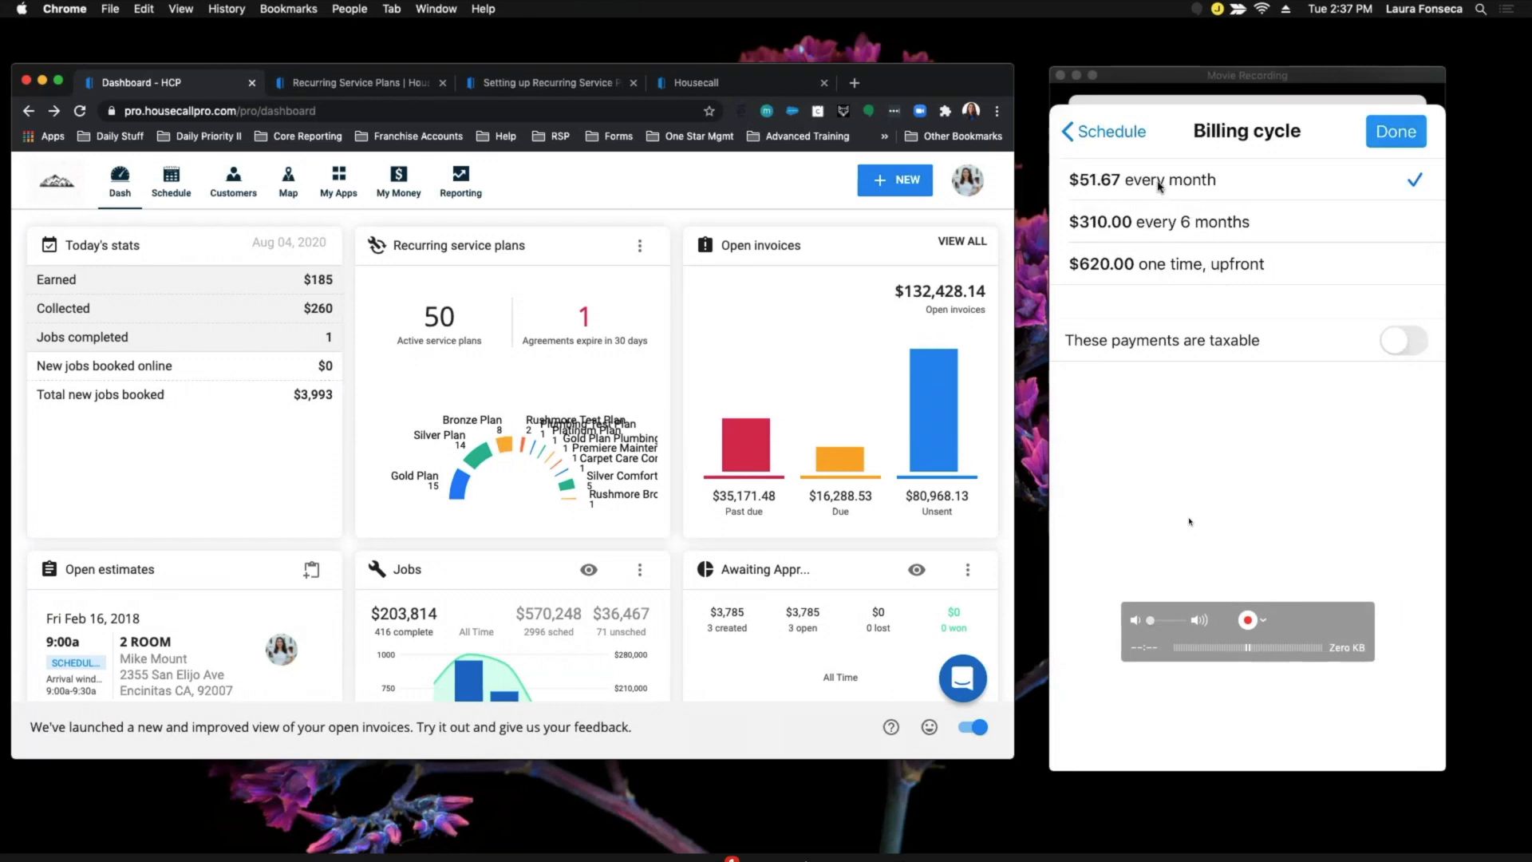
Bill the Gold Plan at $310.00 every 6 months and pay by check with no tip.
{"action": "left_click", "coordinate": [1212, 230]}
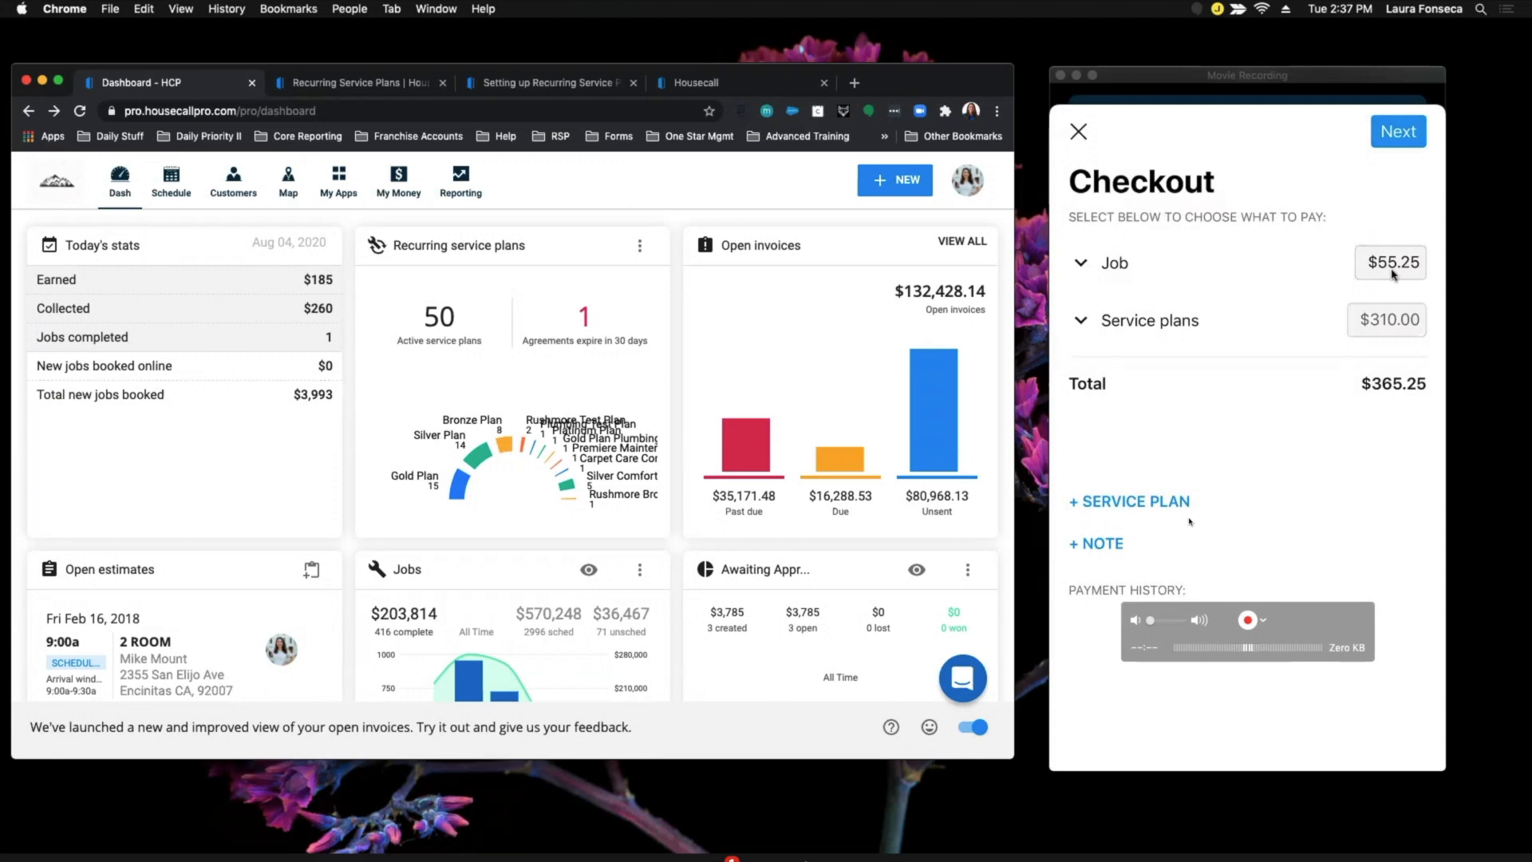
{"action": "left_click", "coordinate": [1398, 134]}
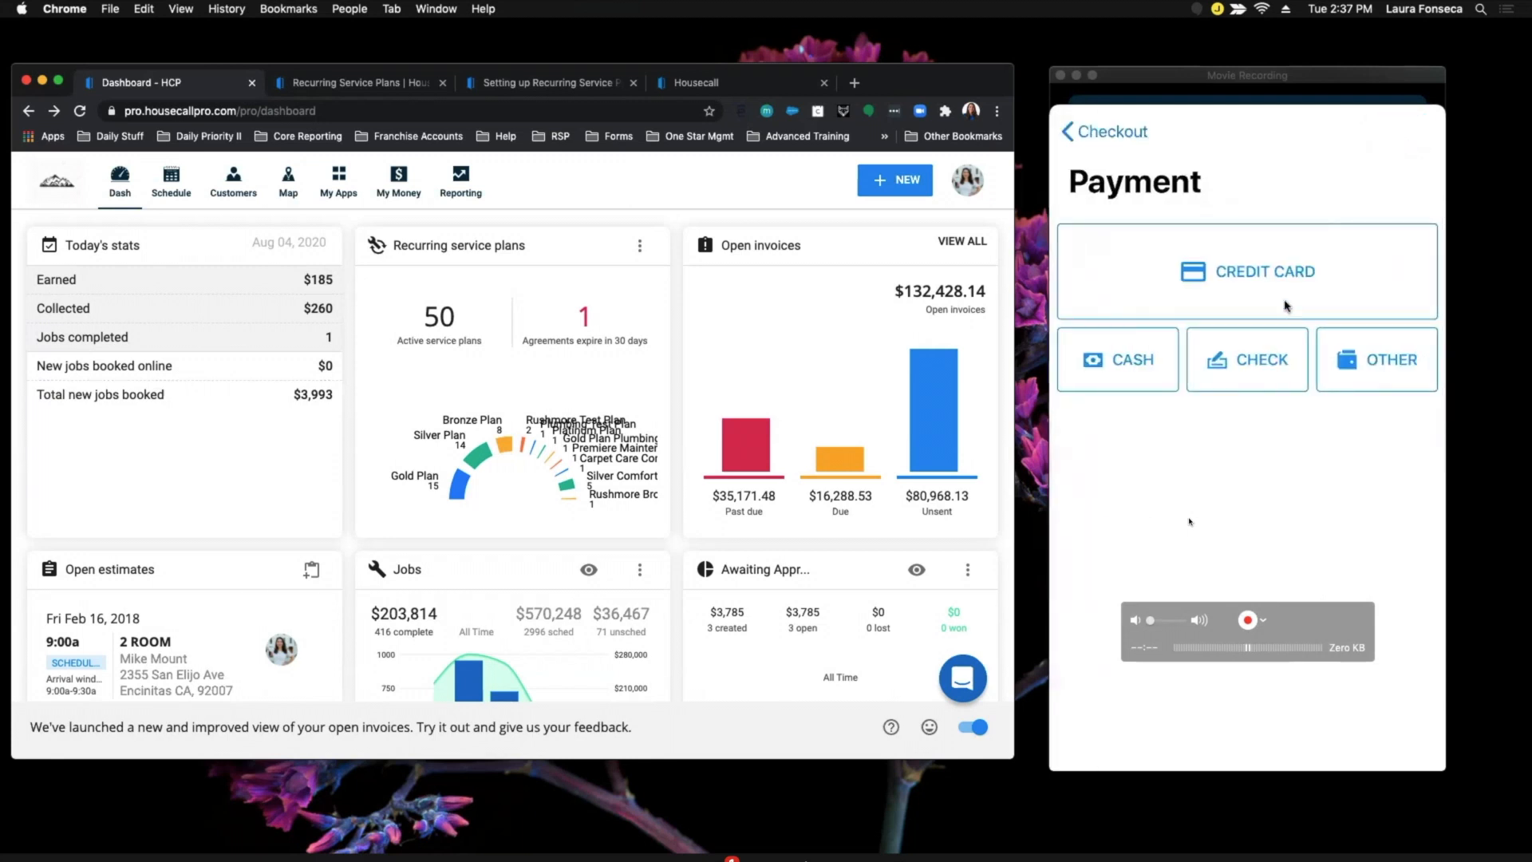
{"action": "left_click", "coordinate": [1261, 363]}
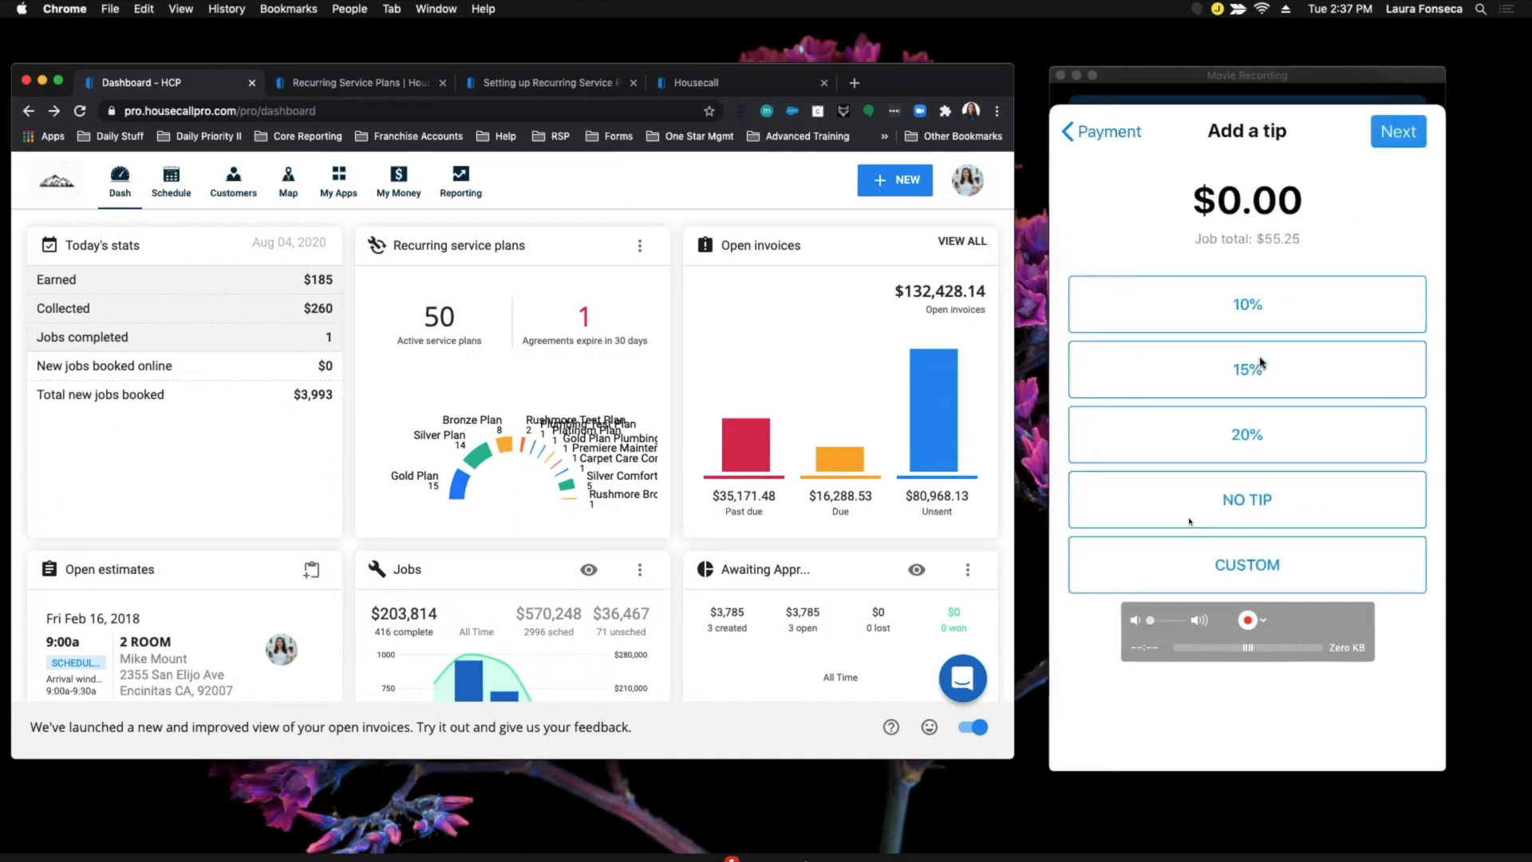
{"action": "left_click", "coordinate": [1251, 509]}
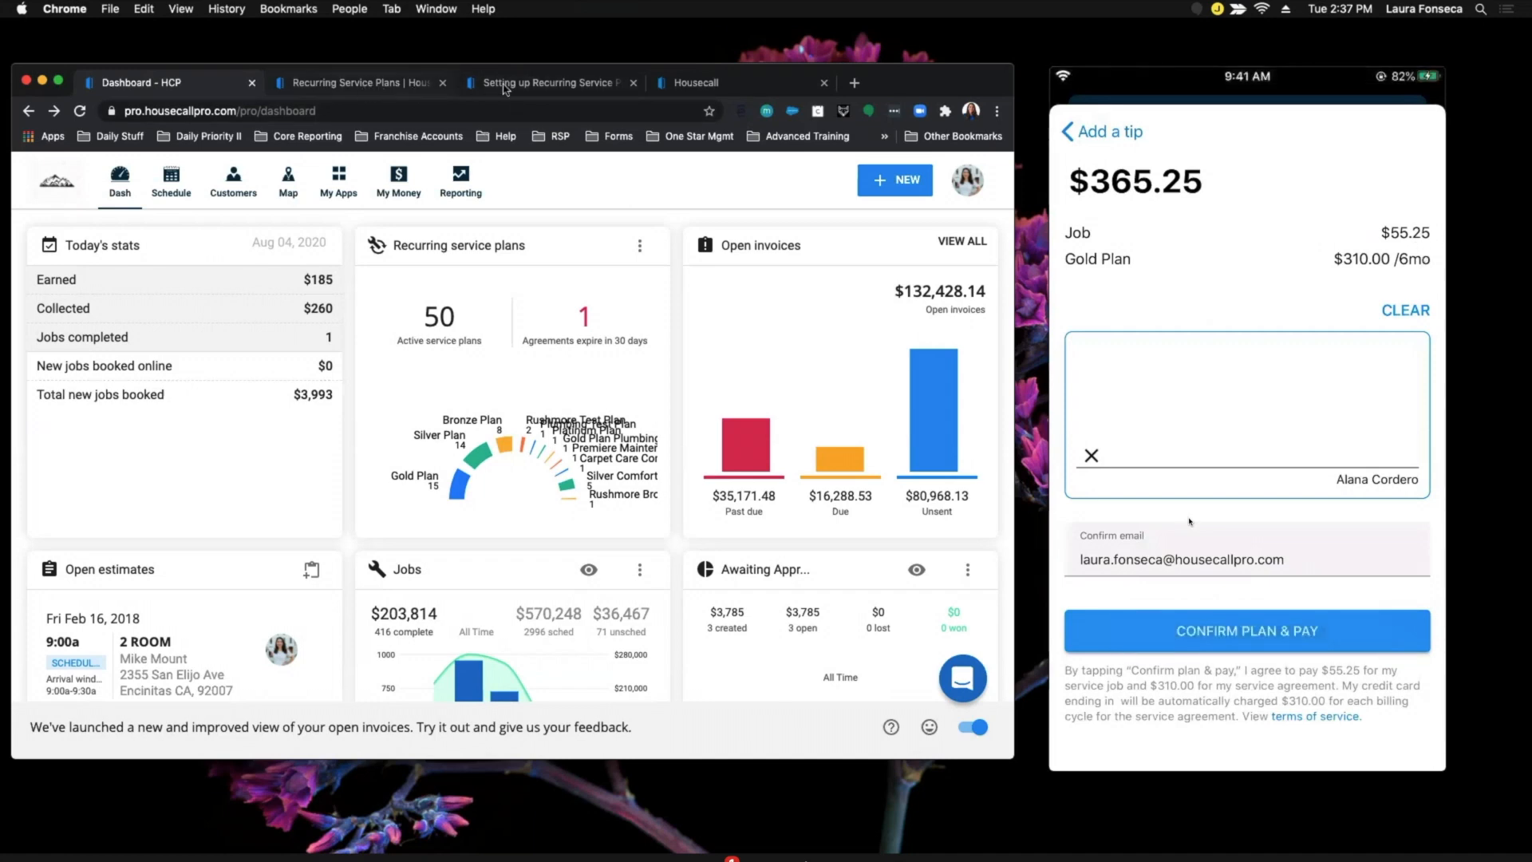
{"action": "left_click", "coordinate": [562, 91]}
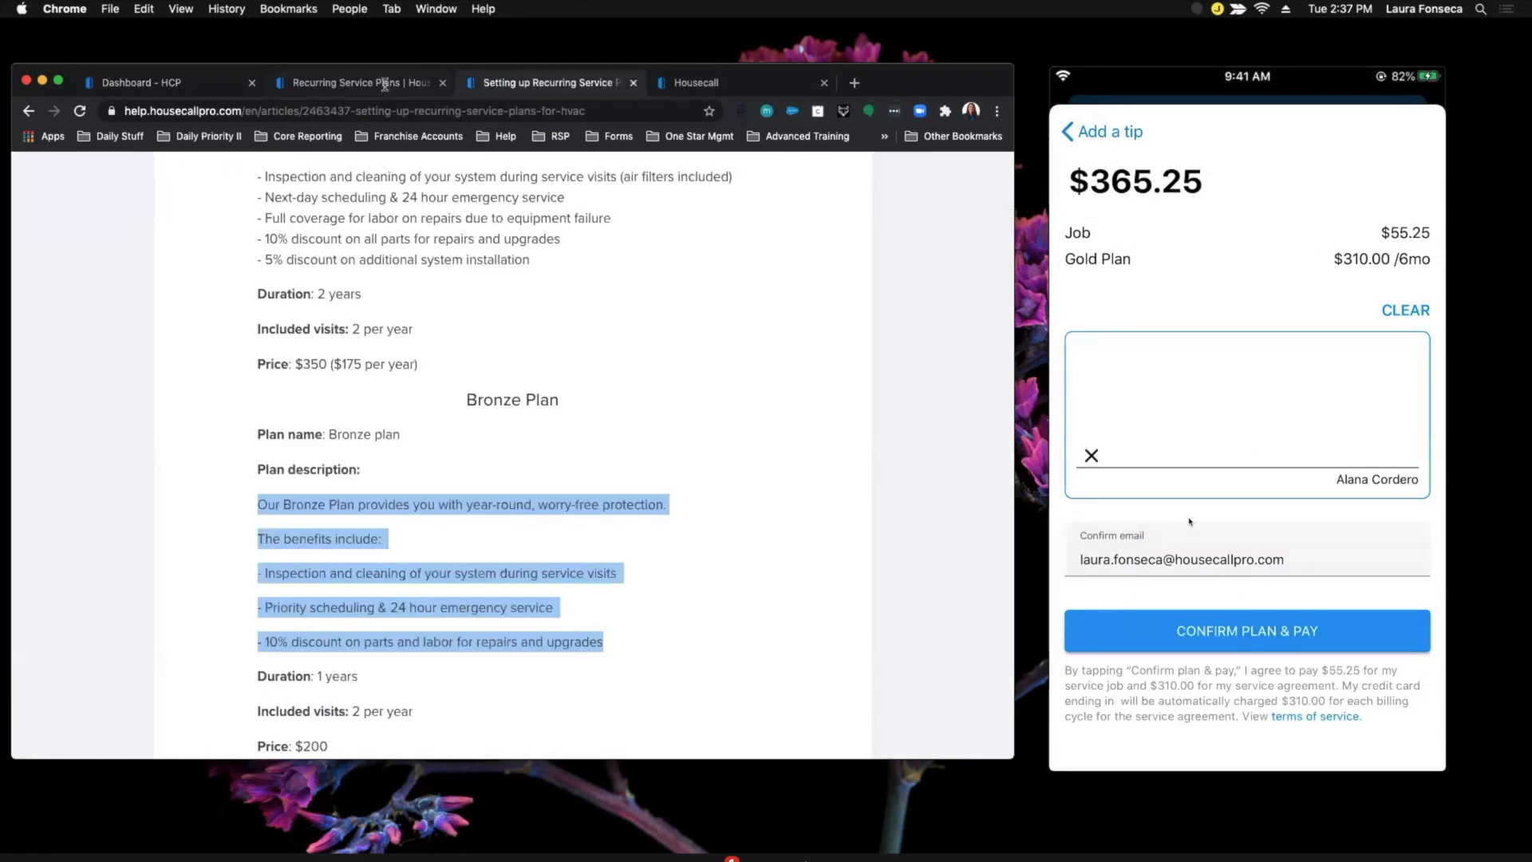
Bring the phone mirror forward and confirm the signed $365.25 plan-and-job payment.
{"action": "left_click", "coordinate": [387, 86]}
{"action": "left_click", "coordinate": [702, 83]}
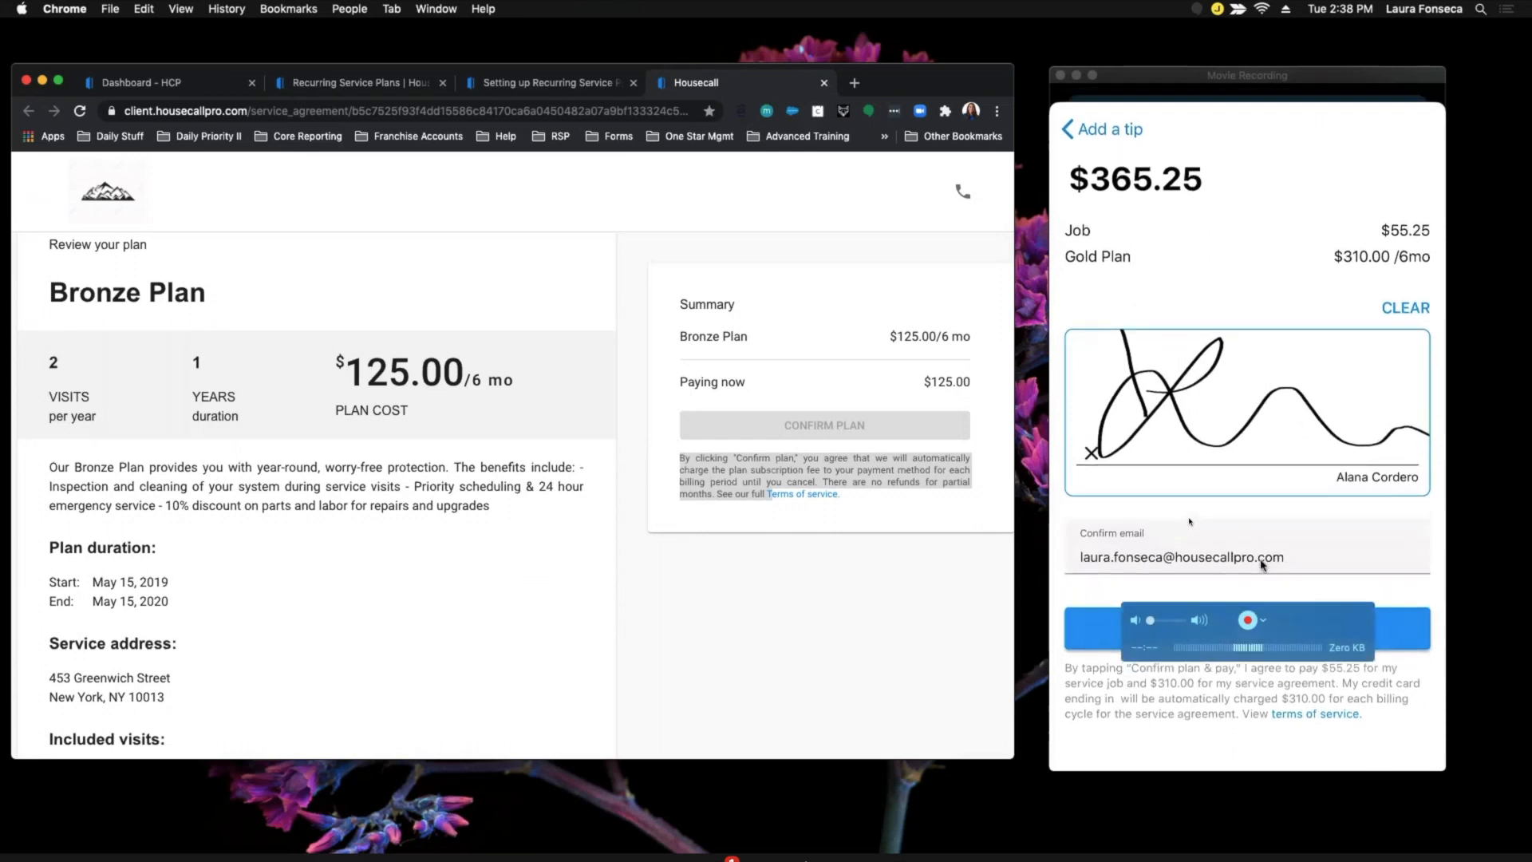
{"action": "left_click", "coordinate": [1271, 630]}
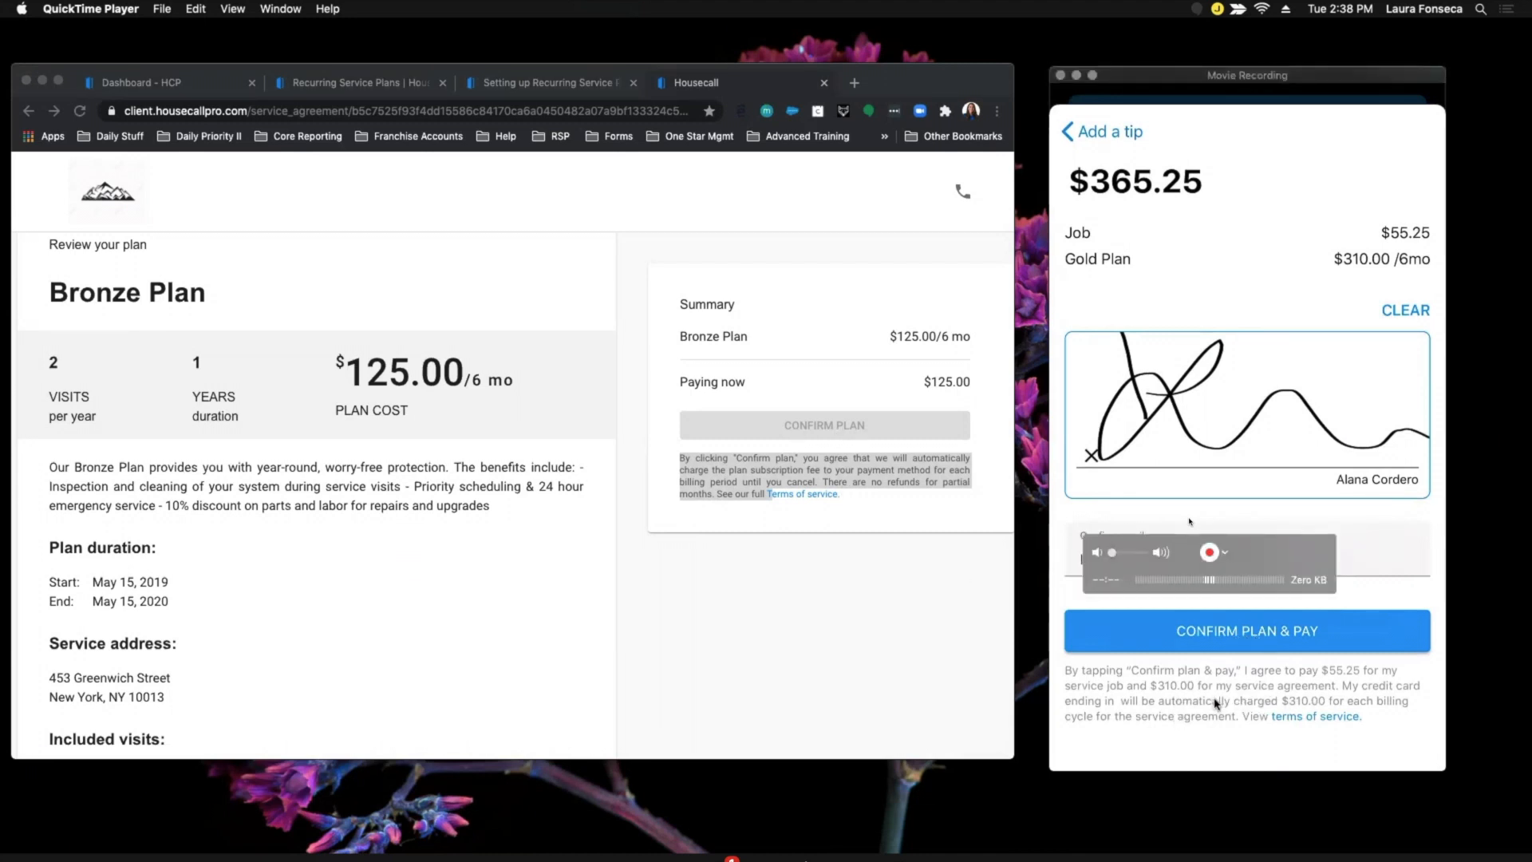
{"action": "left_click", "coordinate": [1243, 631]}
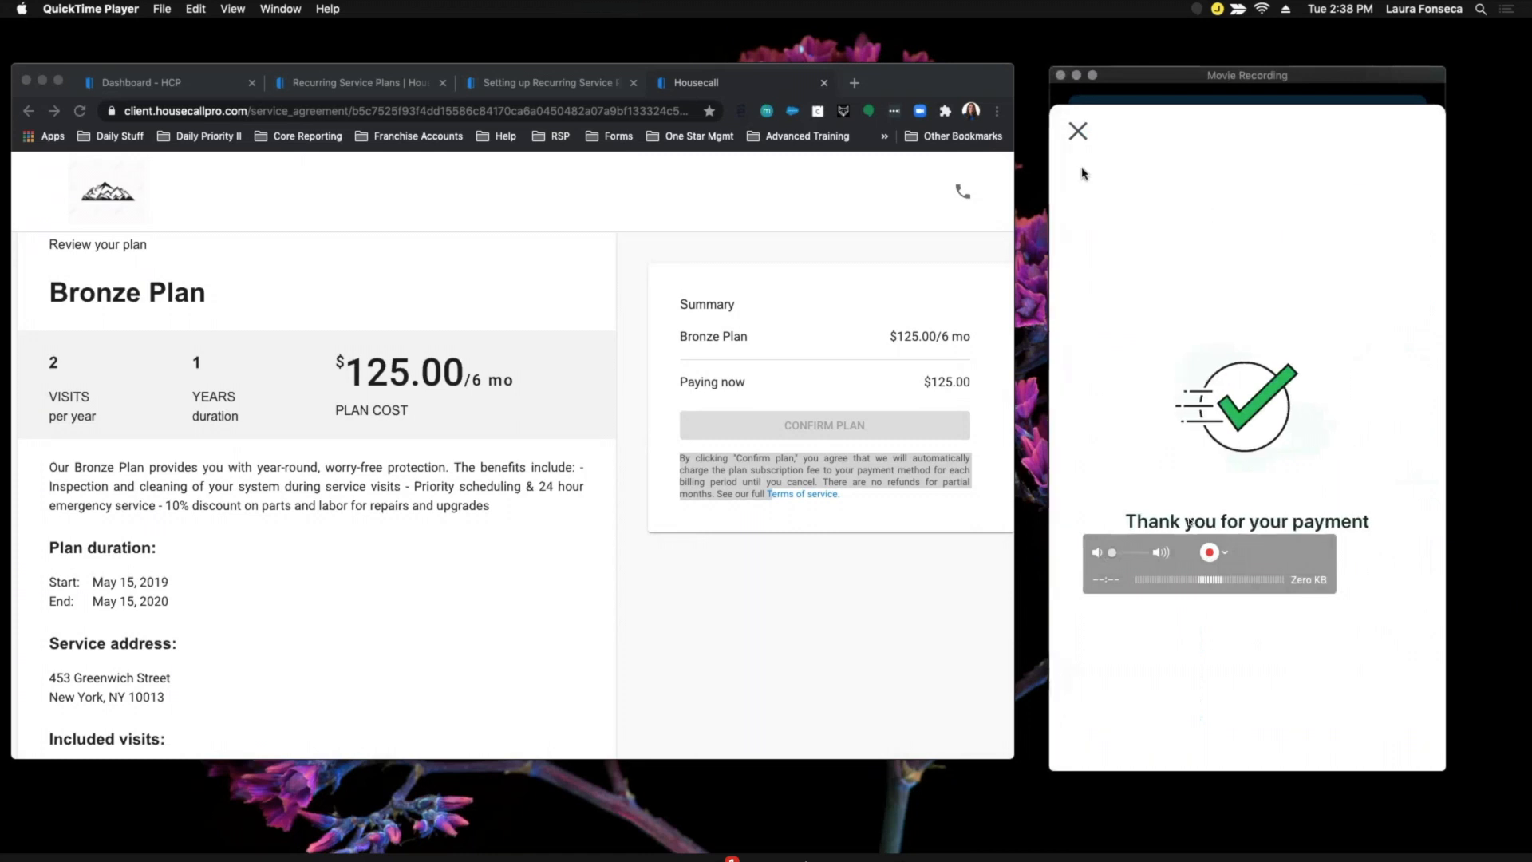
Close the Thank you screen, review Job #4934's Silver Plan details, then return to the web dashboard.
{"action": "left_click", "coordinate": [1079, 136]}
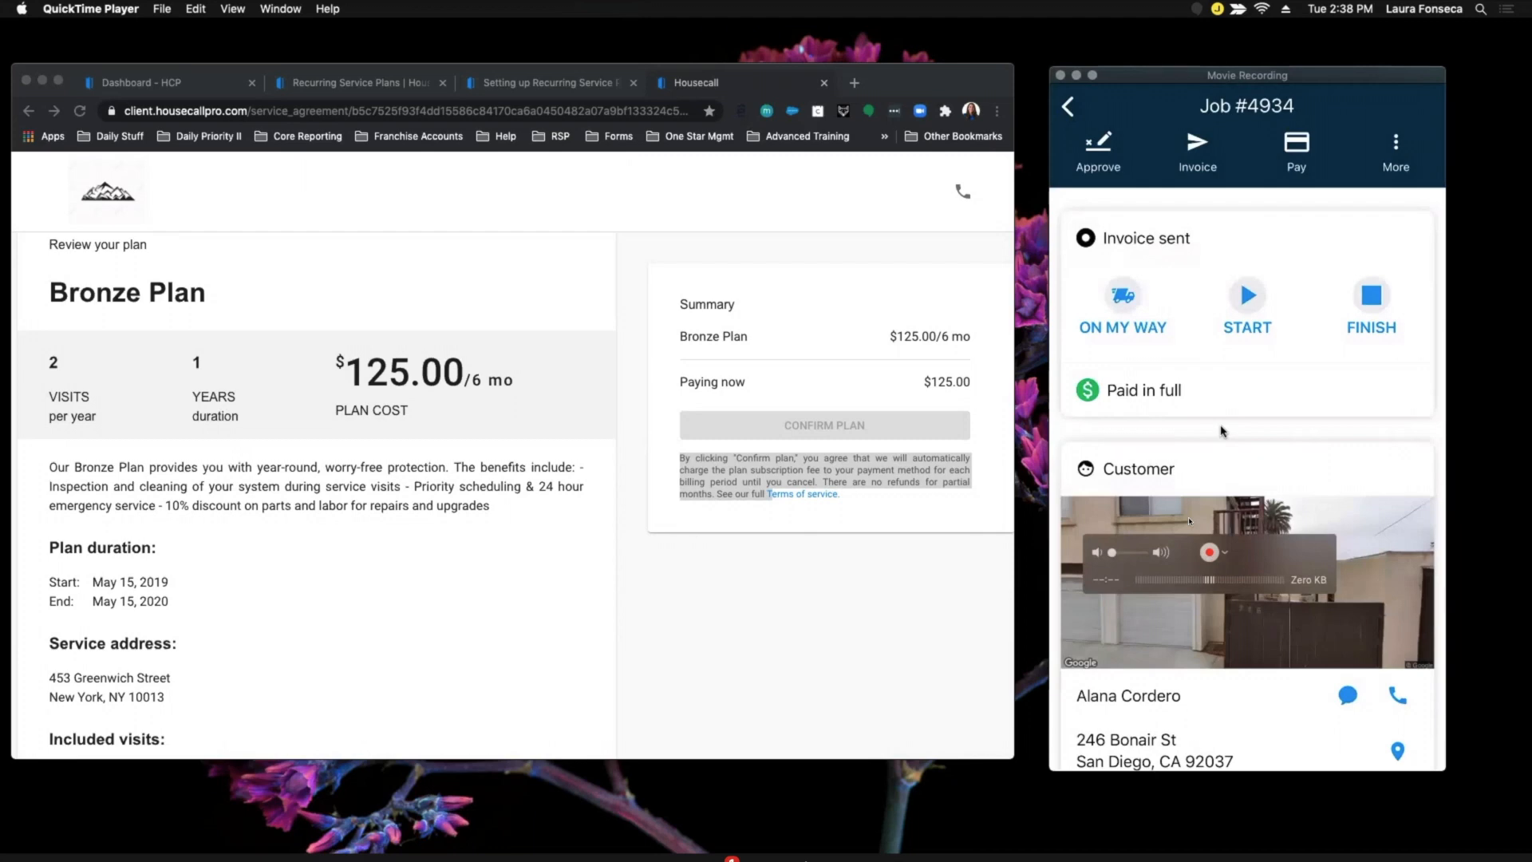
{"action": "scroll", "coordinate": [1221, 478], "scroll_direction": "down", "scroll_amount": 8}
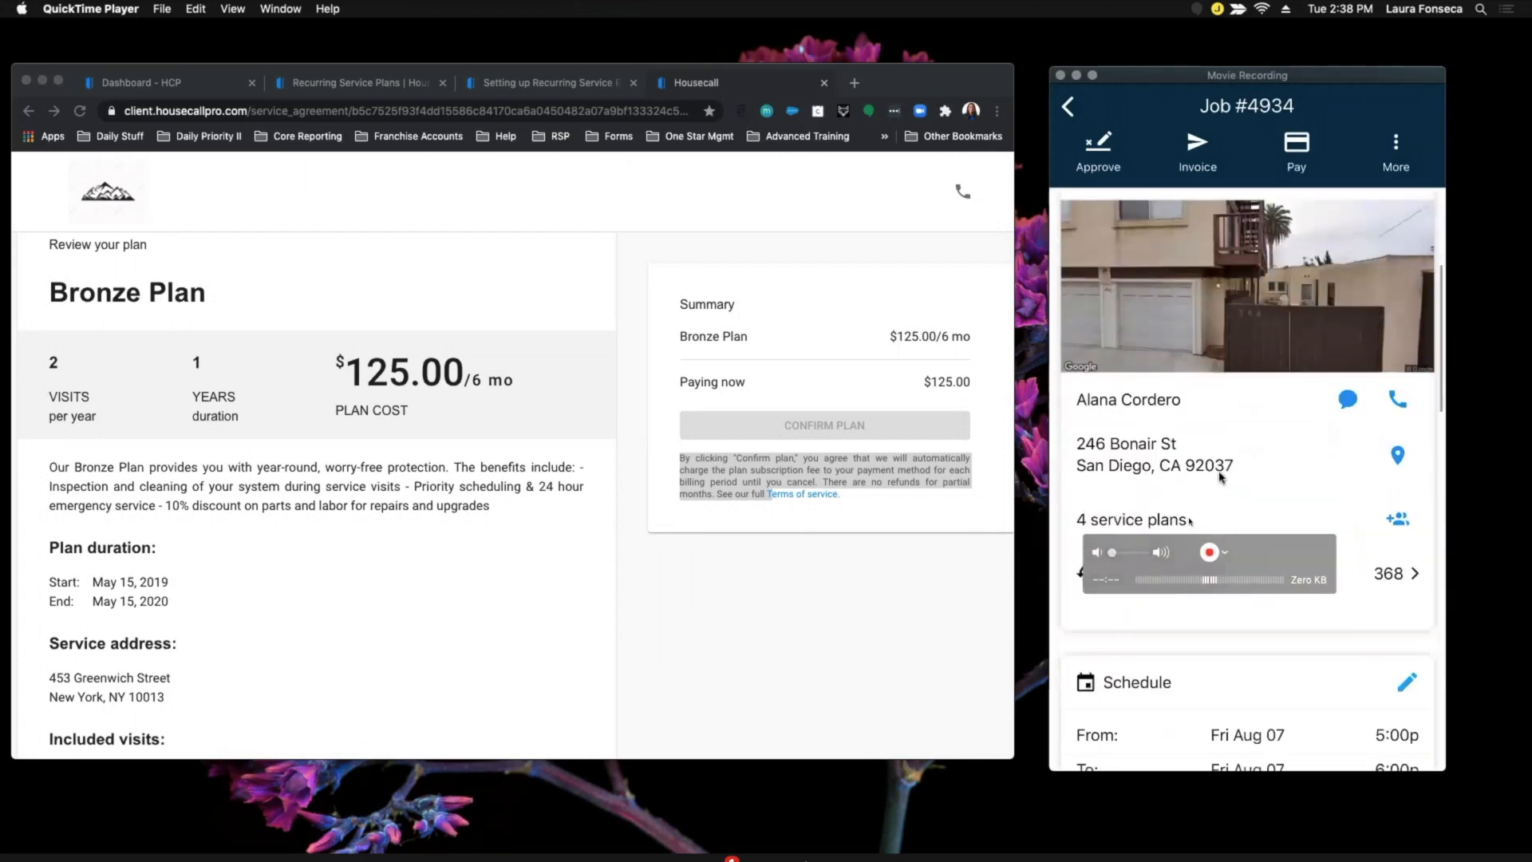
{"action": "scroll", "coordinate": [1219, 477], "scroll_direction": "down", "scroll_amount": 6}
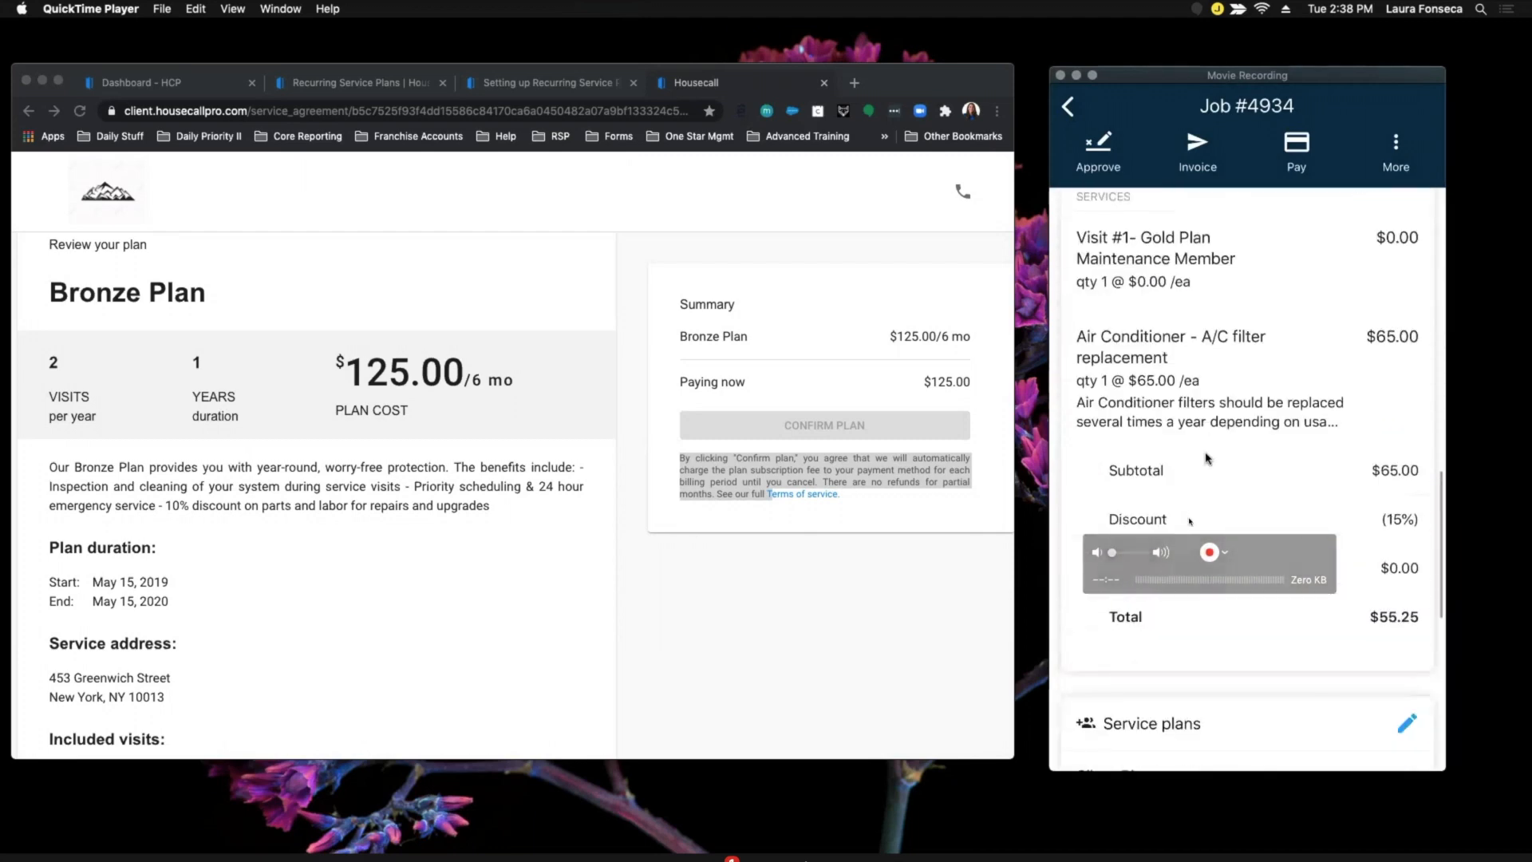
{"action": "scroll", "coordinate": [1189, 522], "scroll_direction": "down", "scroll_amount": 6}
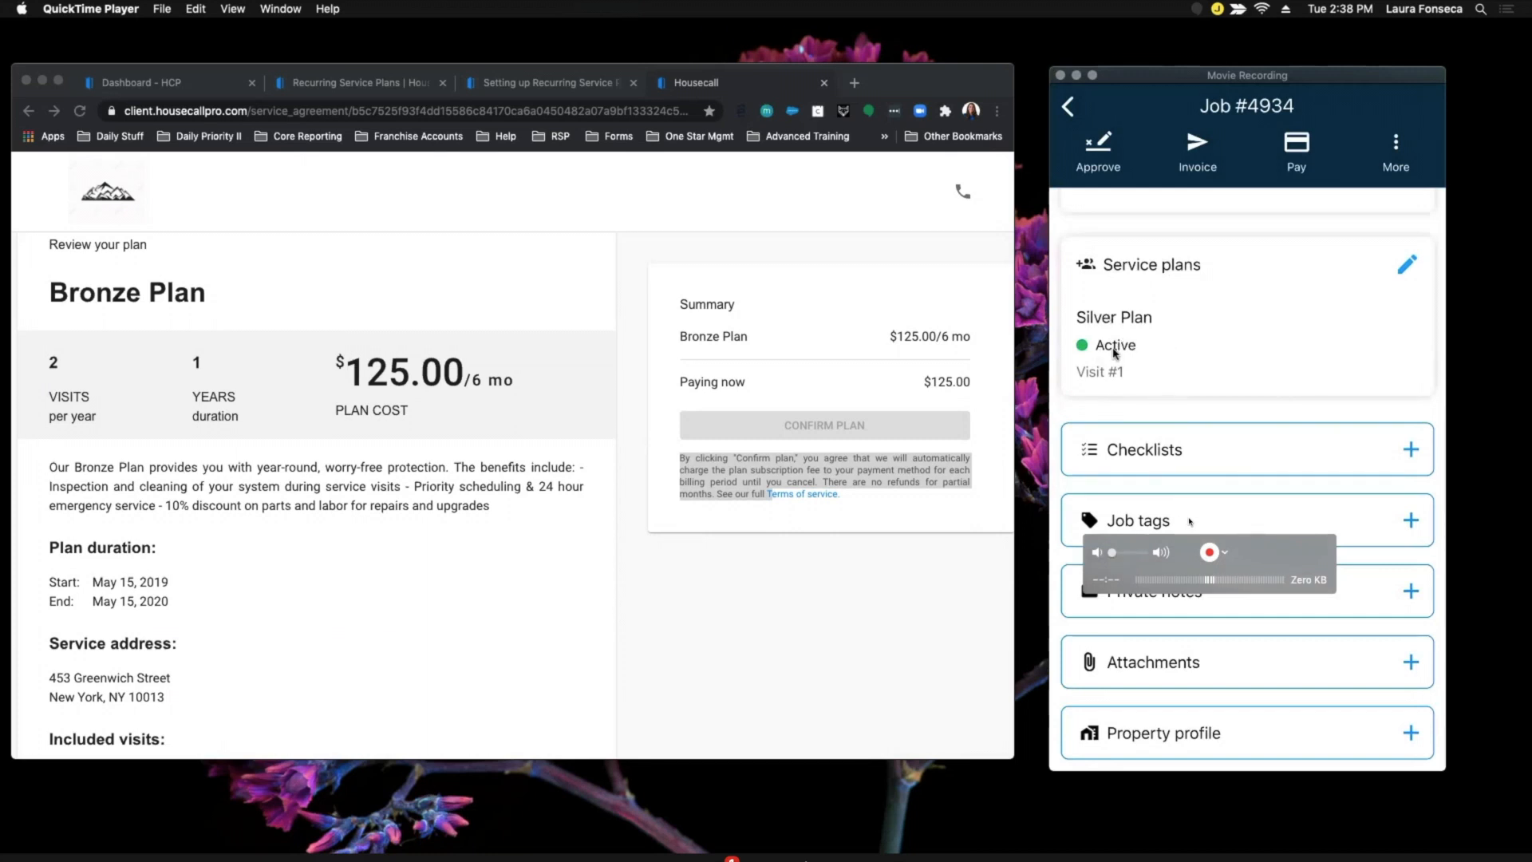
{"action": "left_click", "coordinate": [1196, 344]}
{"action": "scroll", "coordinate": [1213, 495], "scroll_direction": "down", "scroll_amount": 3}
{"action": "left_click_drag", "start_coordinate": [1260, 550], "coordinate": [1275, 374]}
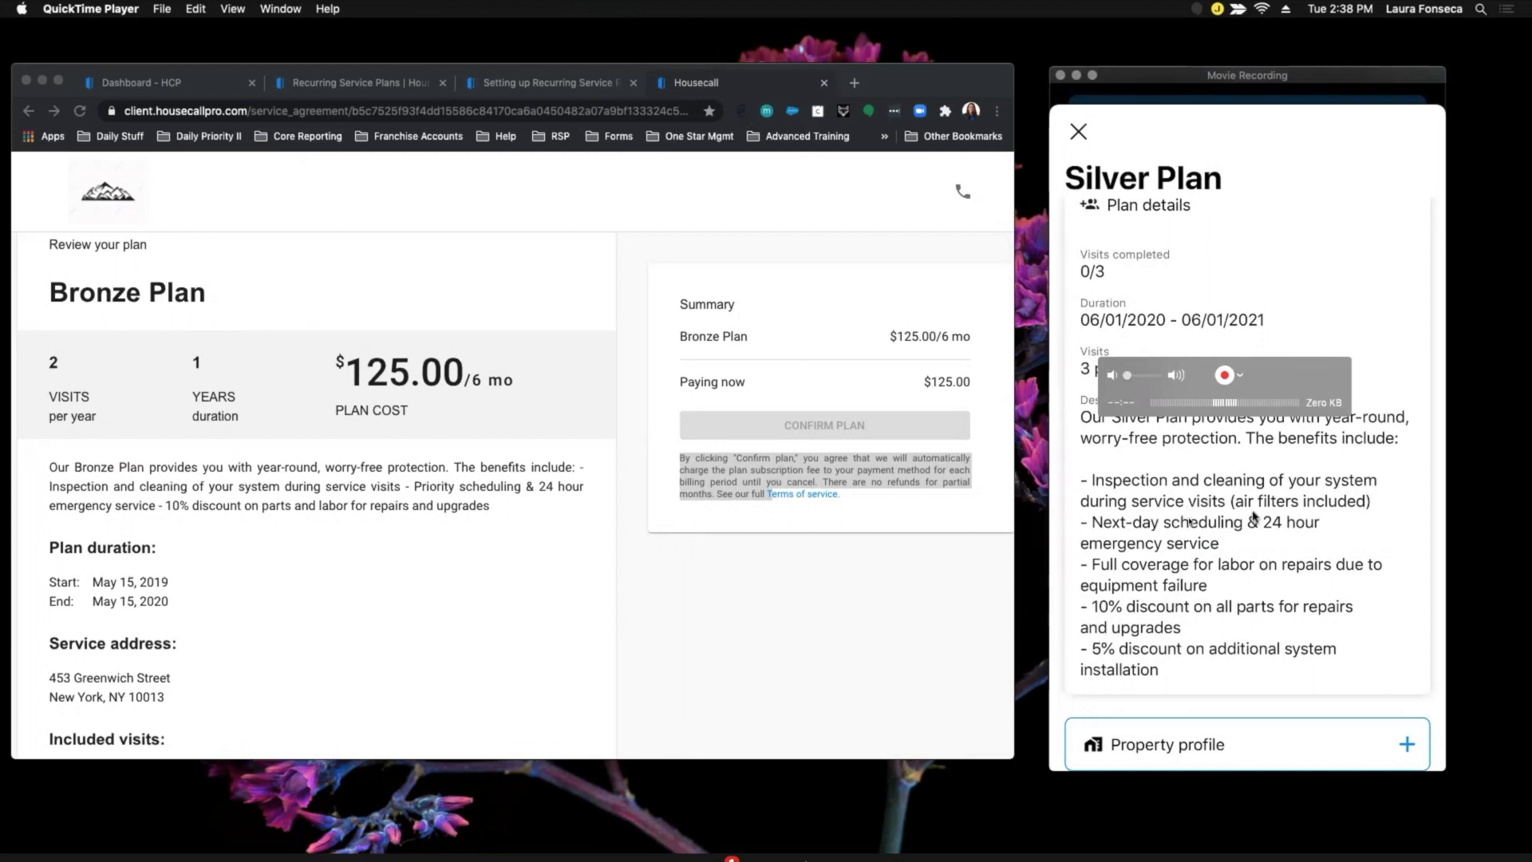
{"action": "left_click", "coordinate": [1076, 132]}
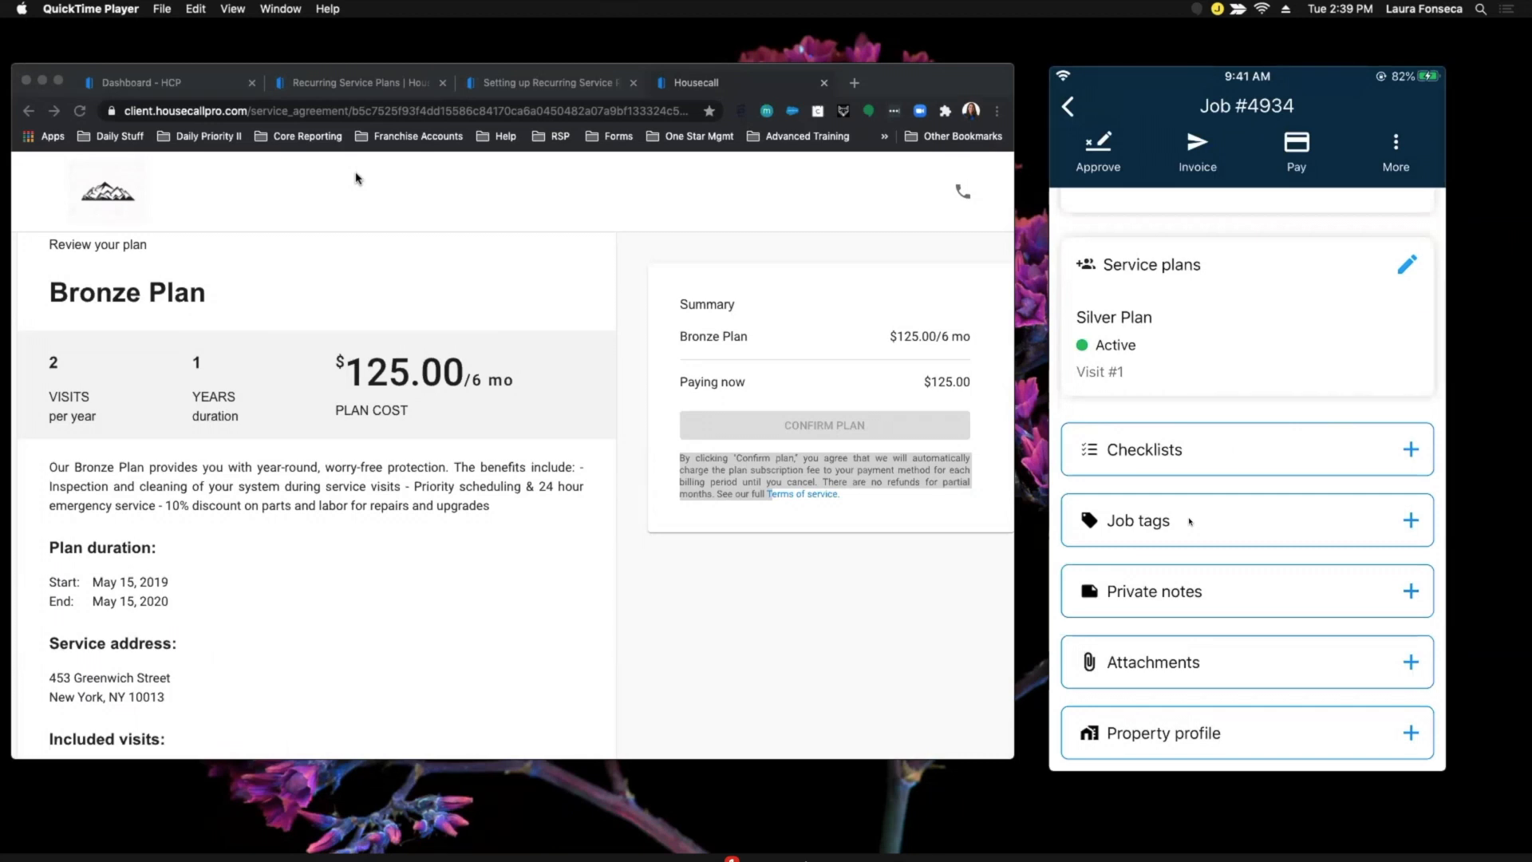
{"action": "left_click", "coordinate": [157, 84]}
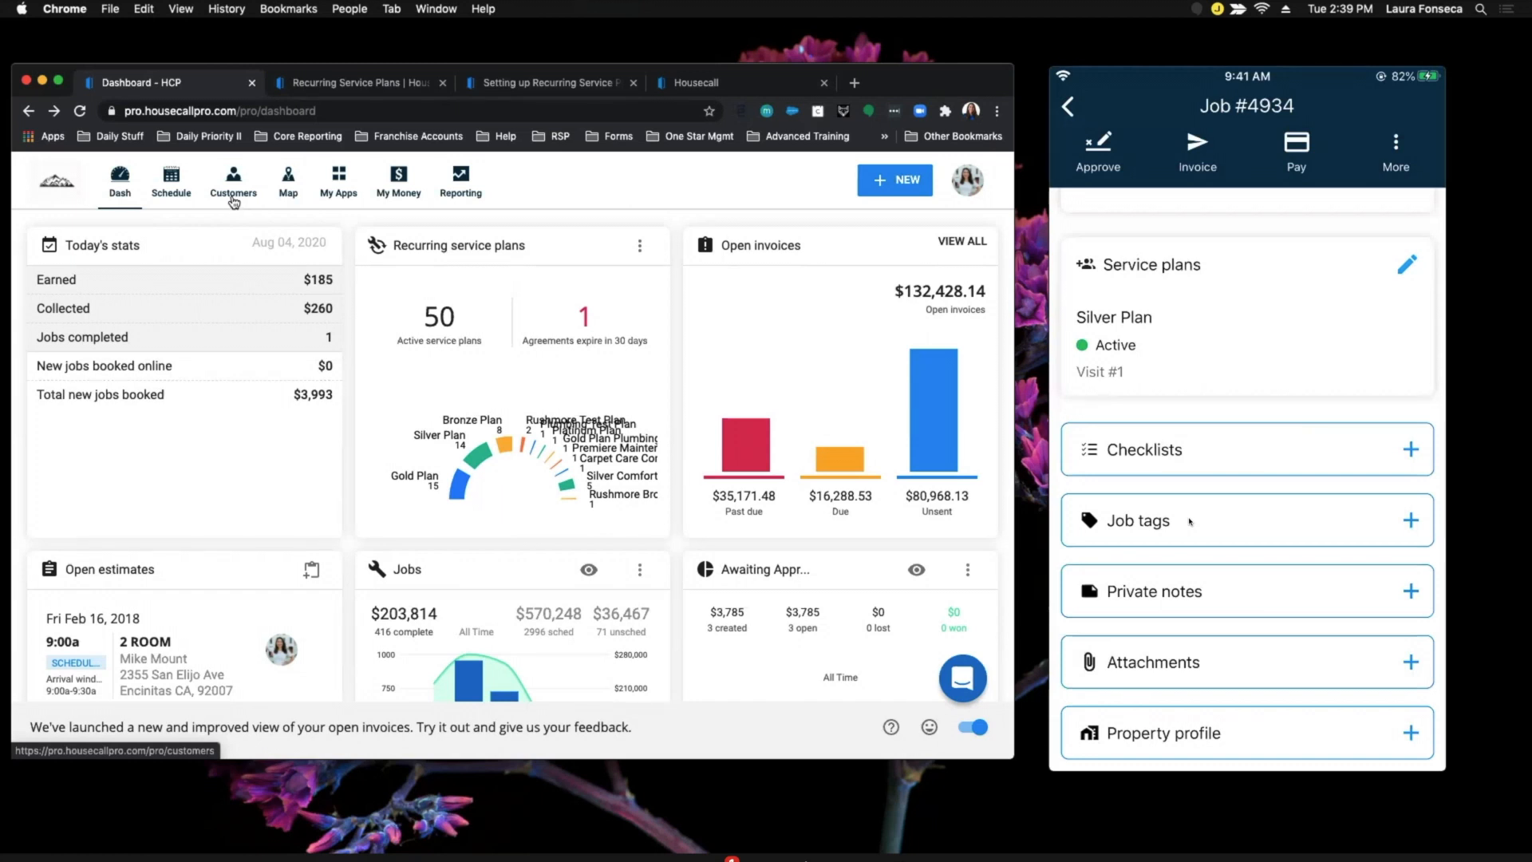
Open the top customer from Customers and add the 'maintenance referral credit' tag beside yelp.
{"action": "left_click", "coordinate": [233, 199]}
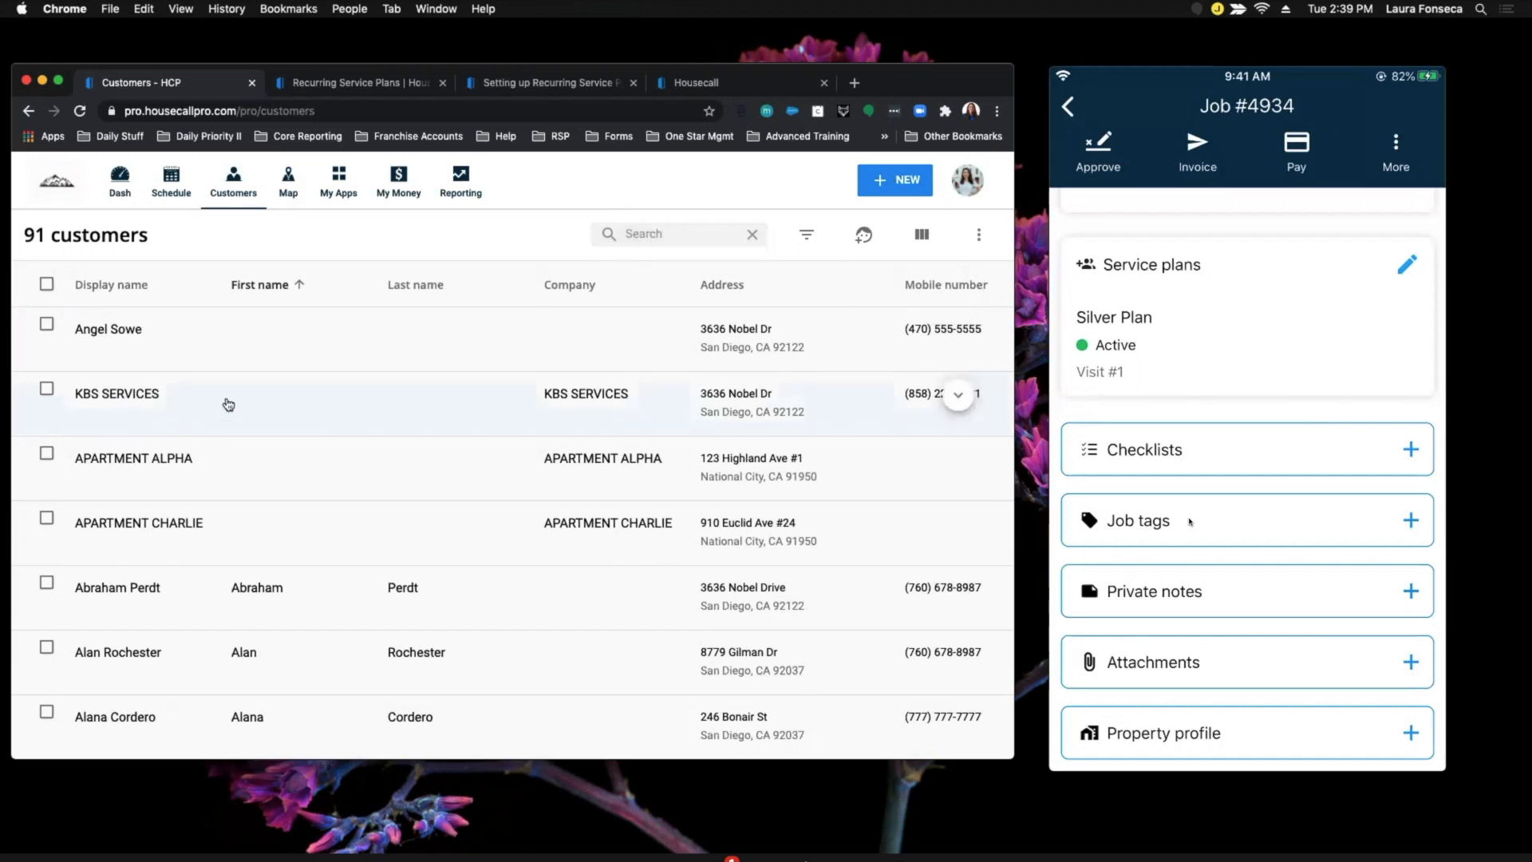
{"action": "left_click", "coordinate": [272, 364]}
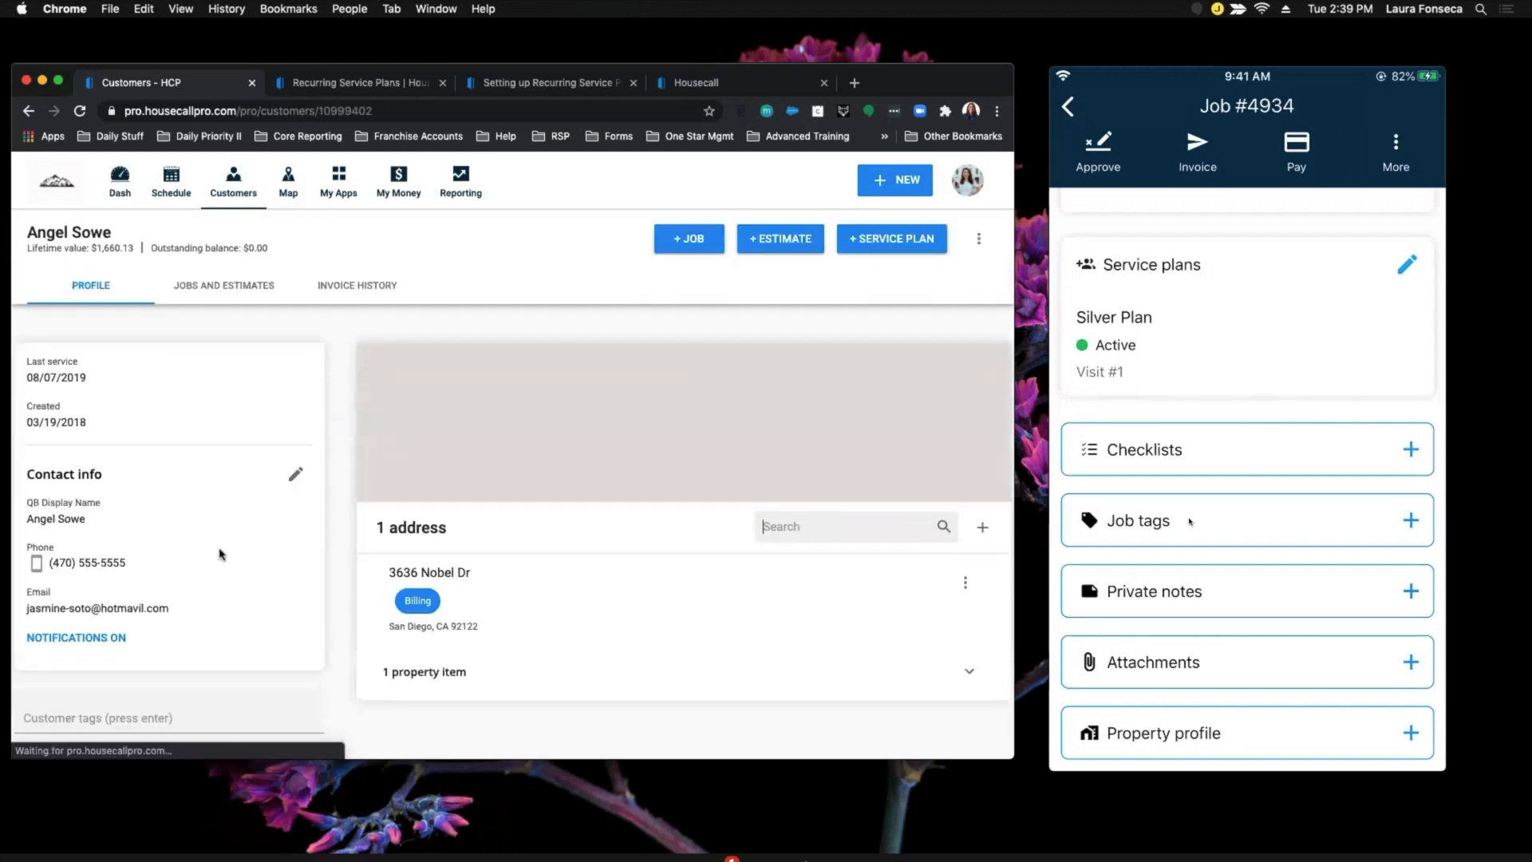
{"action": "scroll", "coordinate": [219, 551], "scroll_direction": "down", "scroll_amount": 5}
{"action": "left_click", "coordinate": [157, 415]}
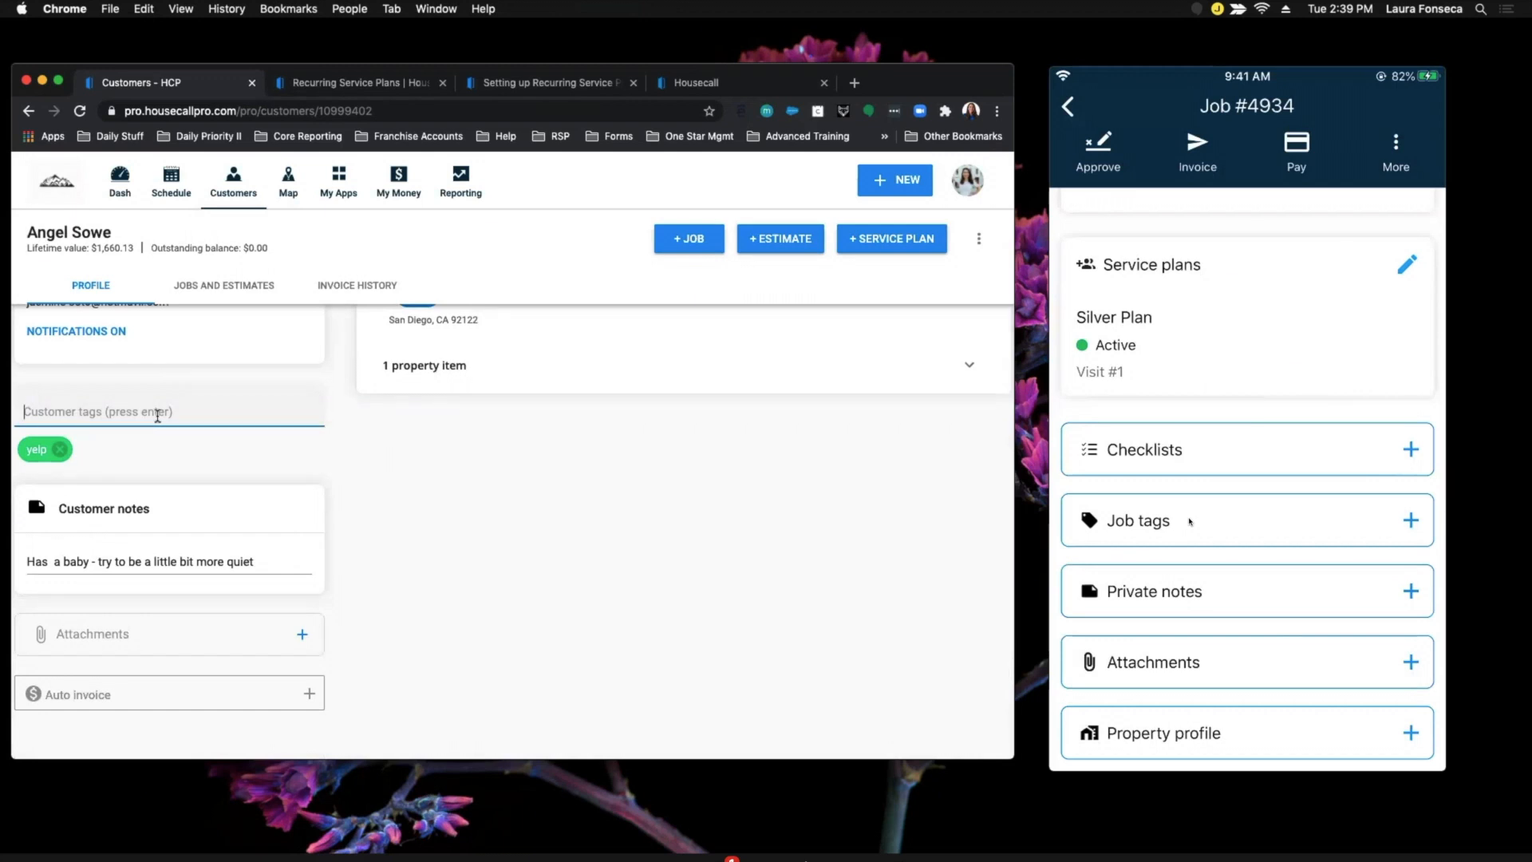
{"action": "type", "text": "maintenan"}
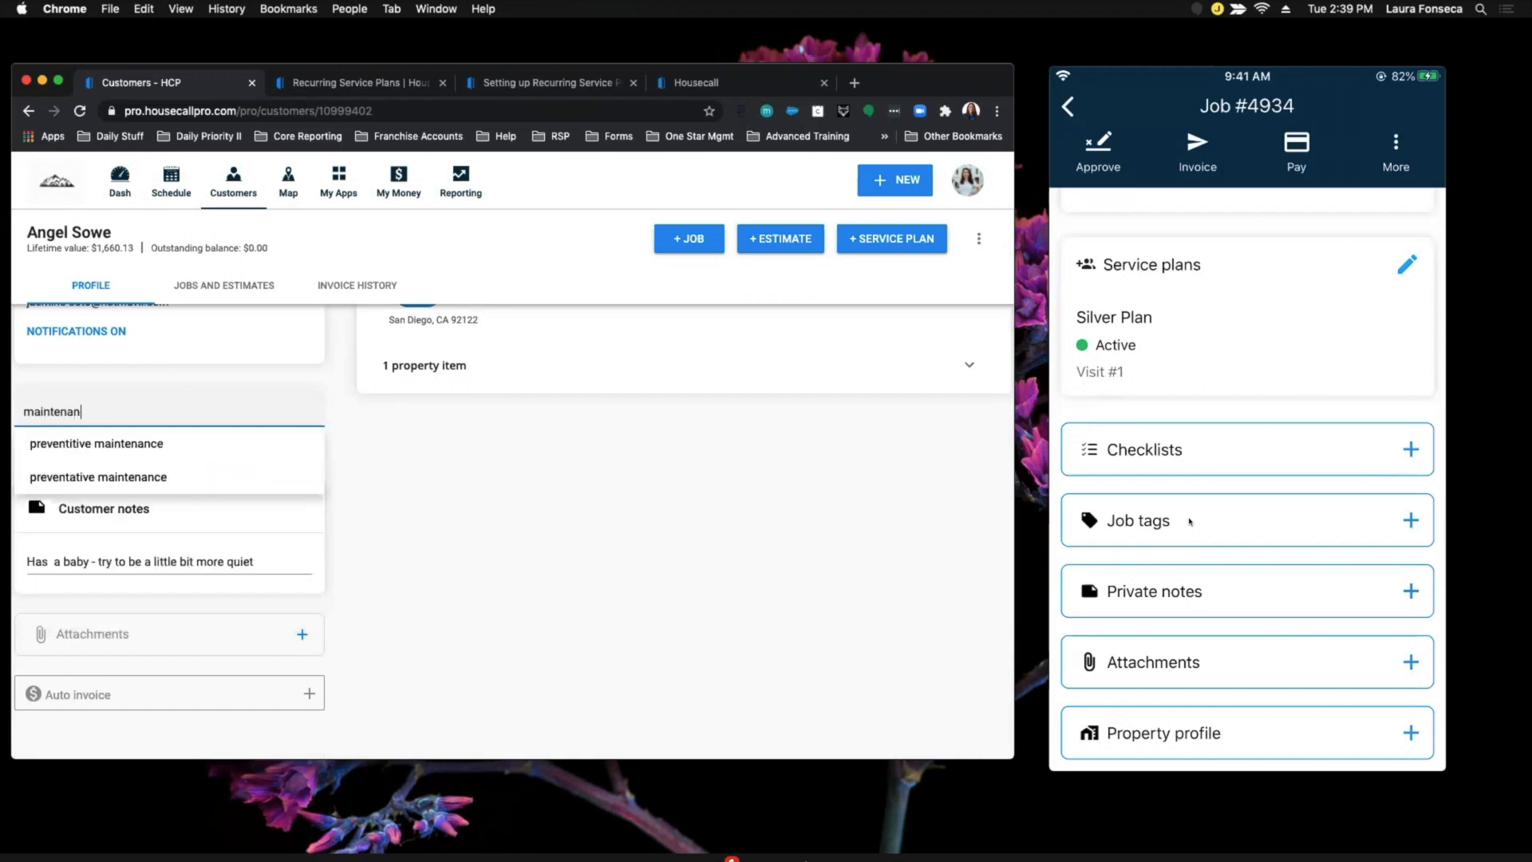
{"action": "type", "text": "ce refe"}
{"action": "type", "text": "rral call"}
{"action": "key", "text": "Return"}
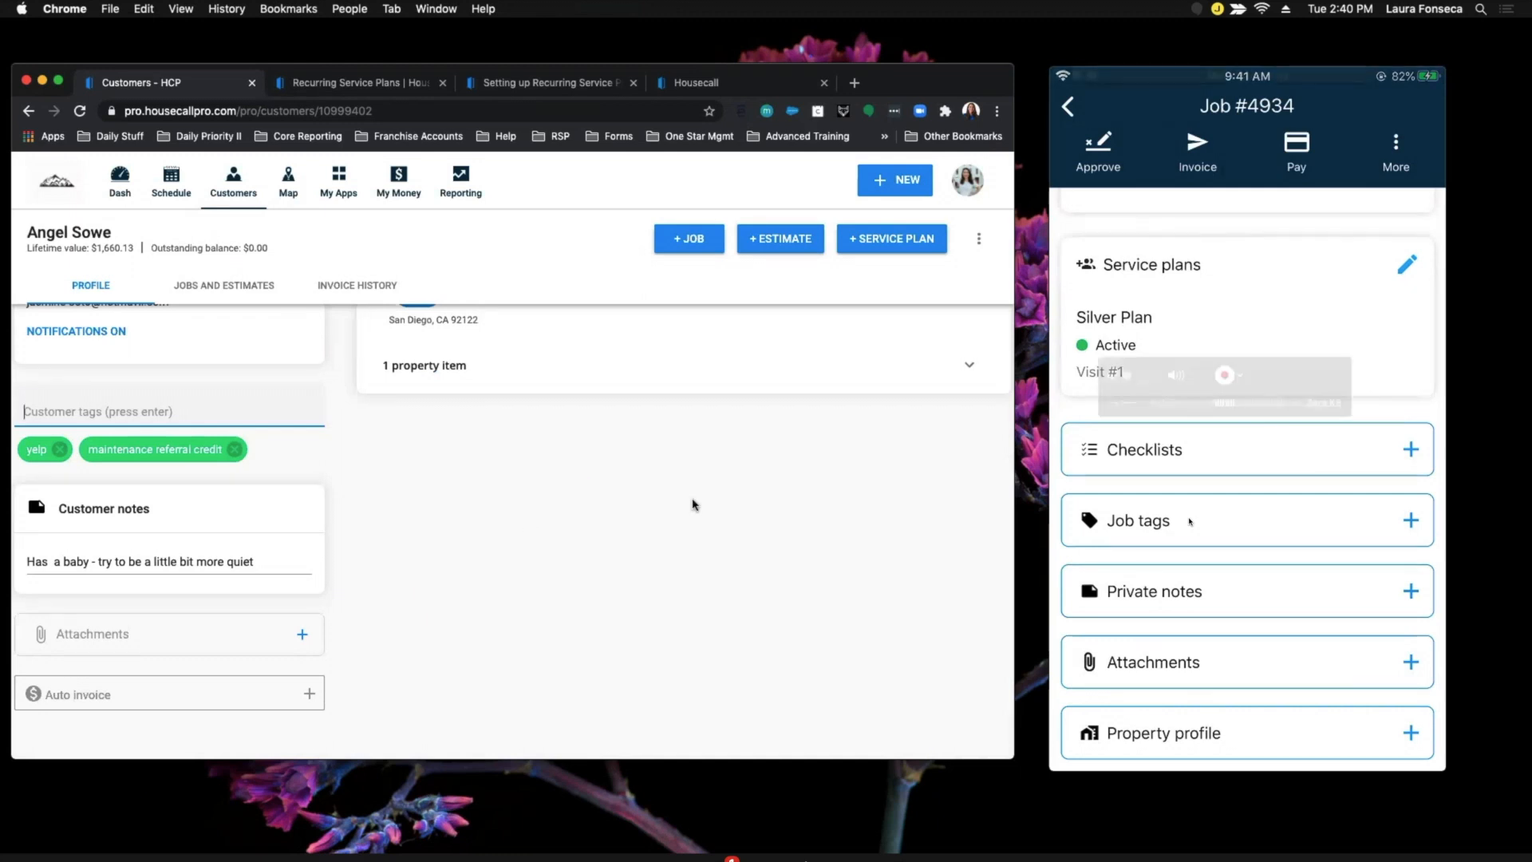
{"action": "left_click", "coordinate": [58, 81]}
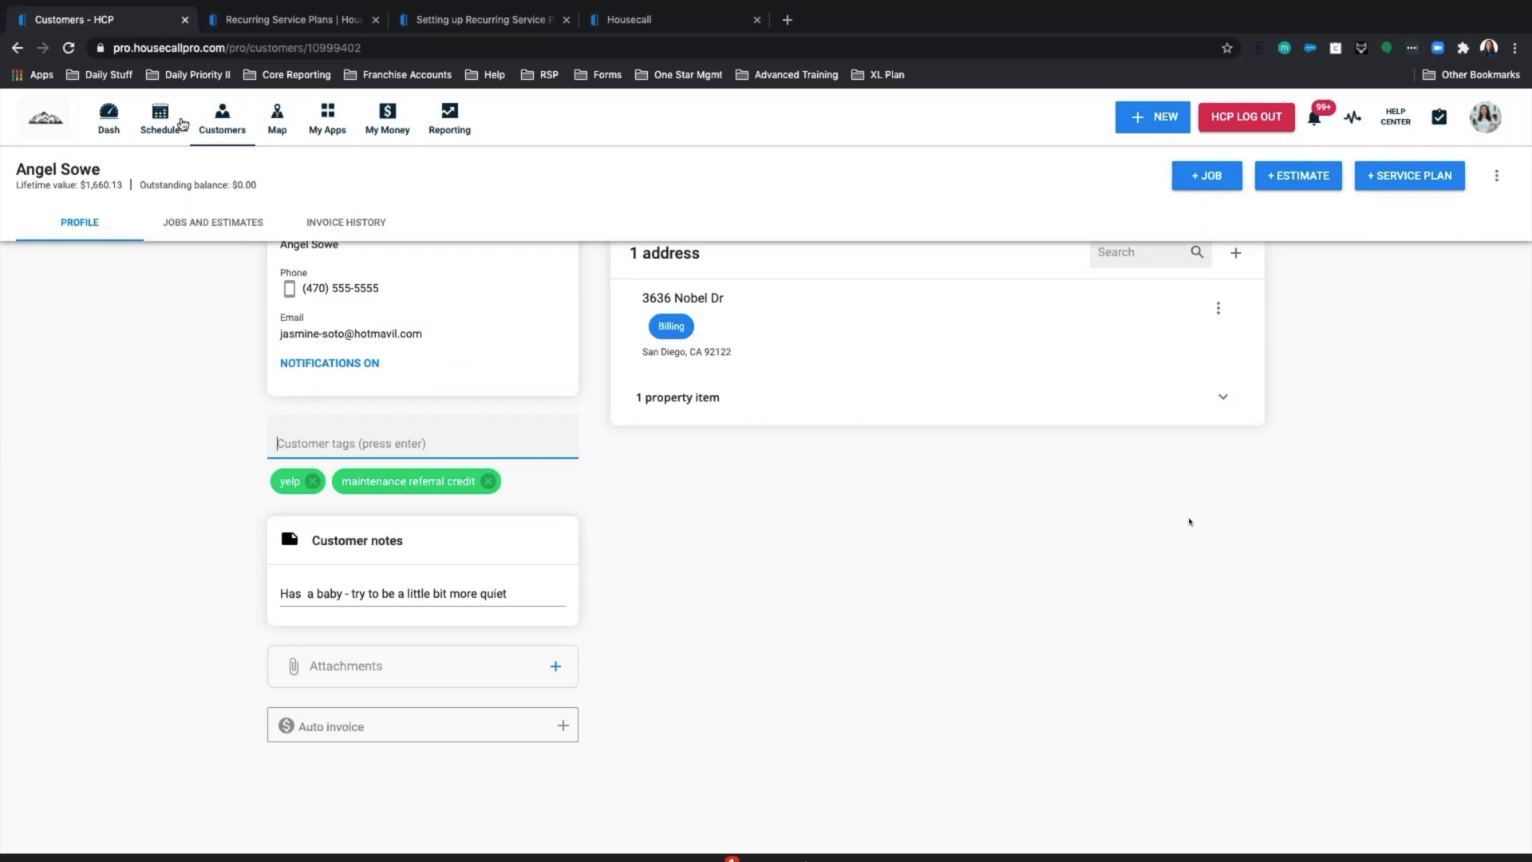
Return to the dashboard showing 51 plans and submit Very Useful in the Zoom poll.
{"action": "left_click", "coordinate": [109, 125]}
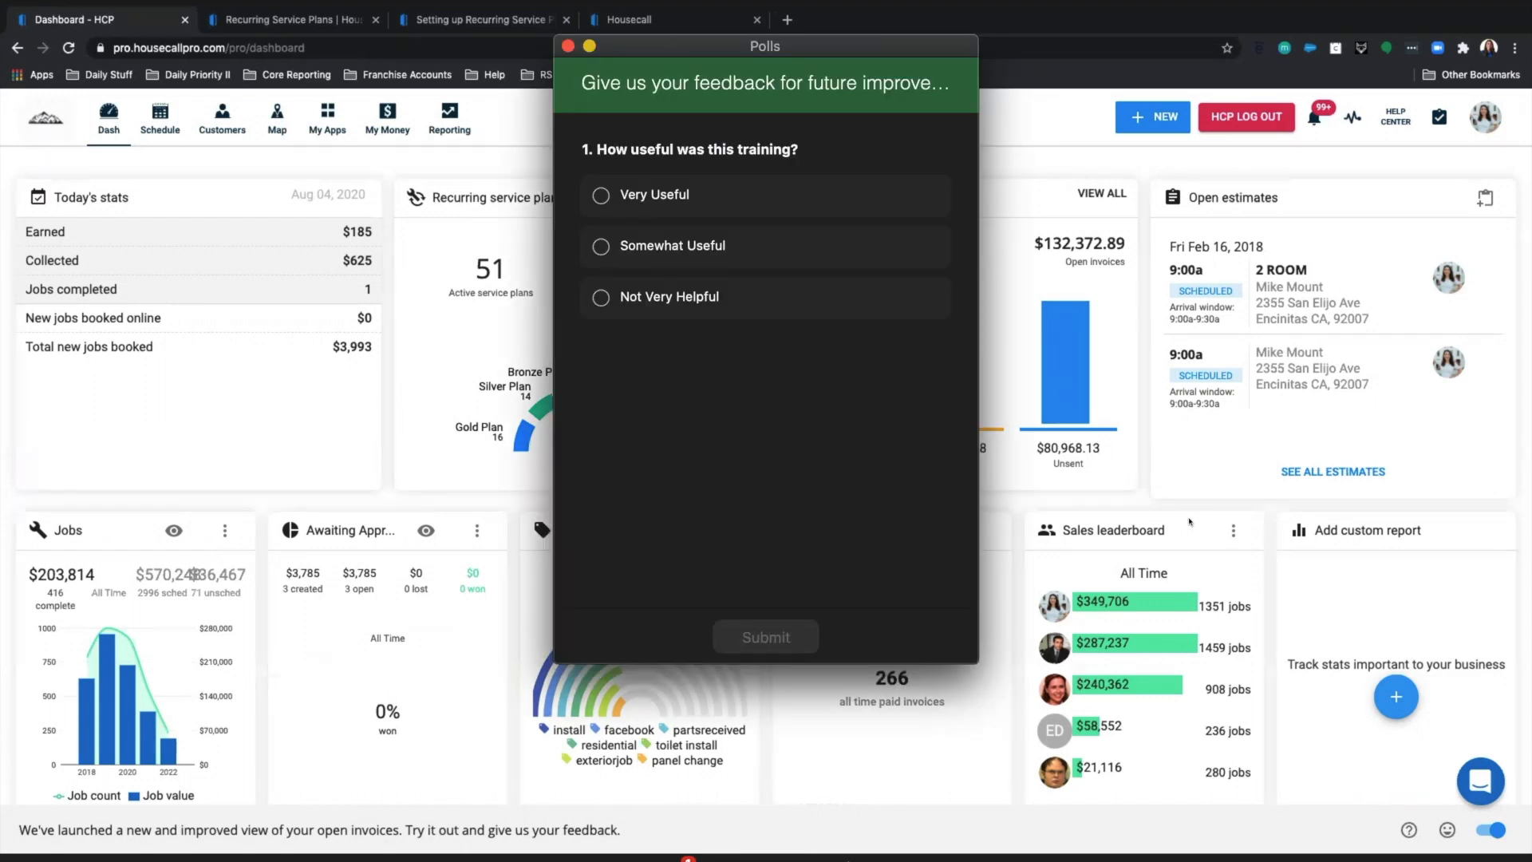
{"action": "left_click", "coordinate": [592, 196]}
{"action": "left_click", "coordinate": [772, 627]}
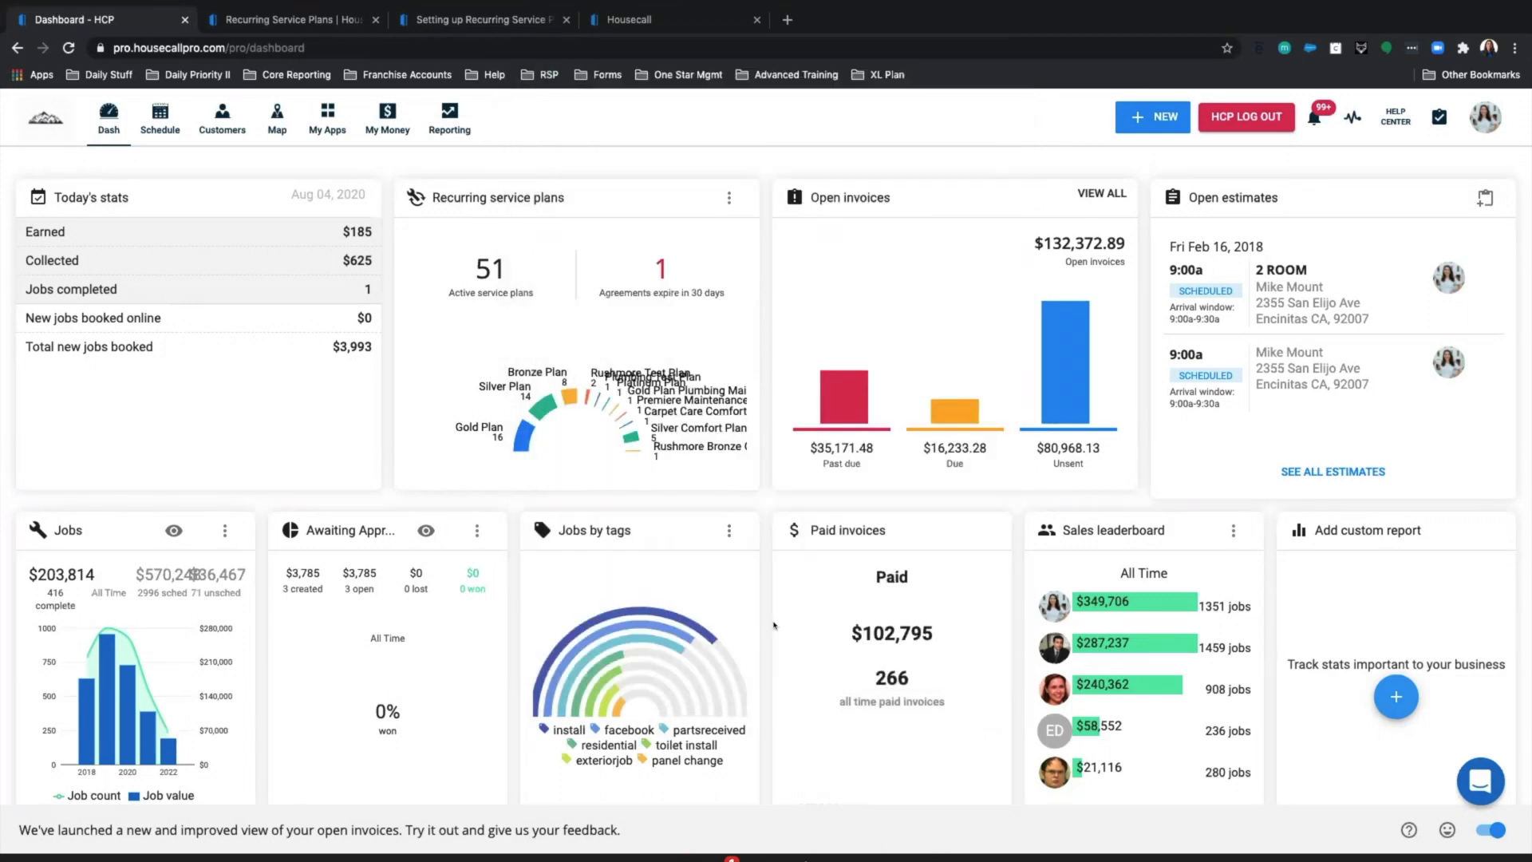